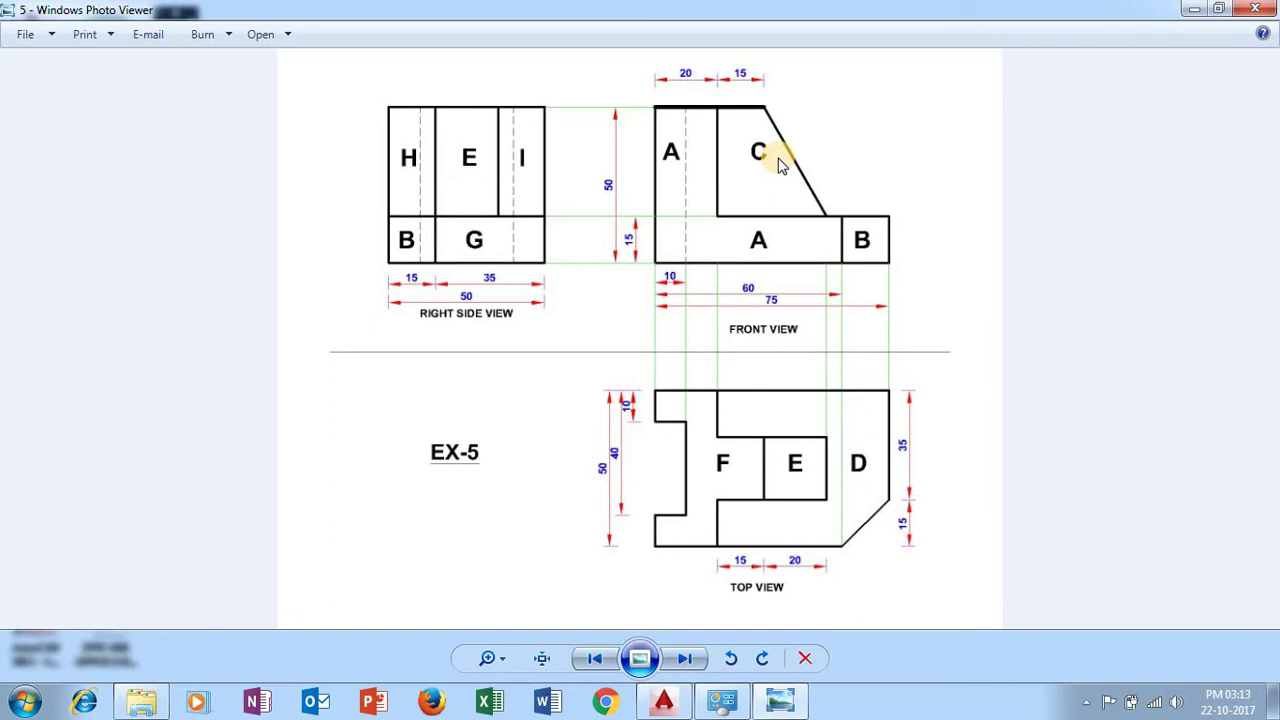
Examine the dimensions and lettered faces in the front, top and right side views of the EX-5 reference drawing
{"action": "scroll", "coordinate": [735, 160], "scroll_direction": "up", "scroll_amount": 2}
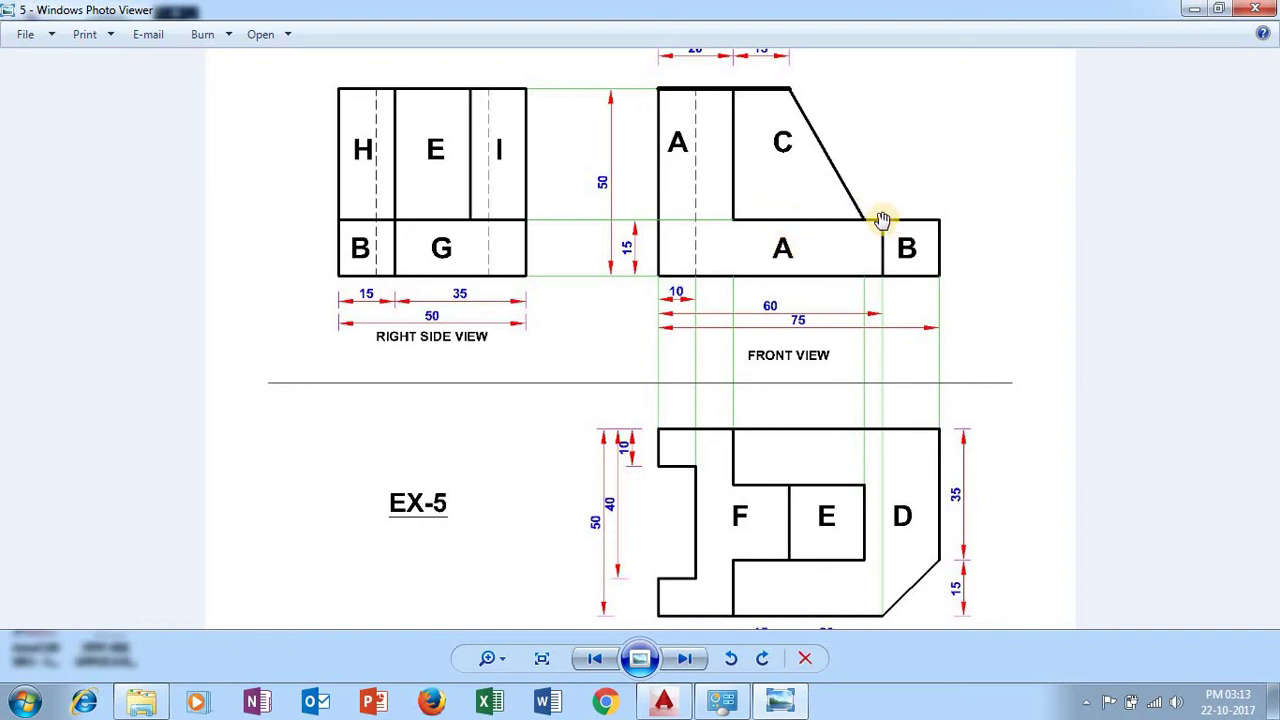
{"action": "scroll", "coordinate": [742, 181], "scroll_direction": "down", "scroll_amount": 1}
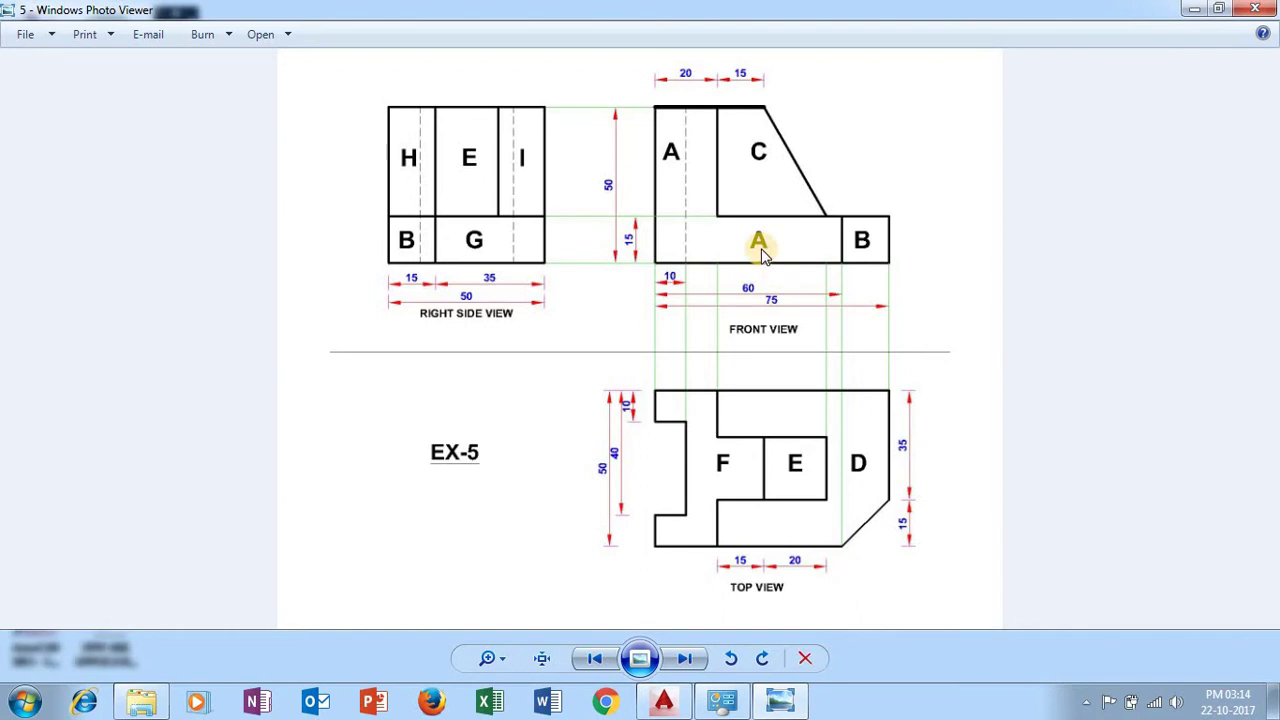
{"action": "scroll", "coordinate": [745, 291], "scroll_direction": "up", "scroll_amount": 2}
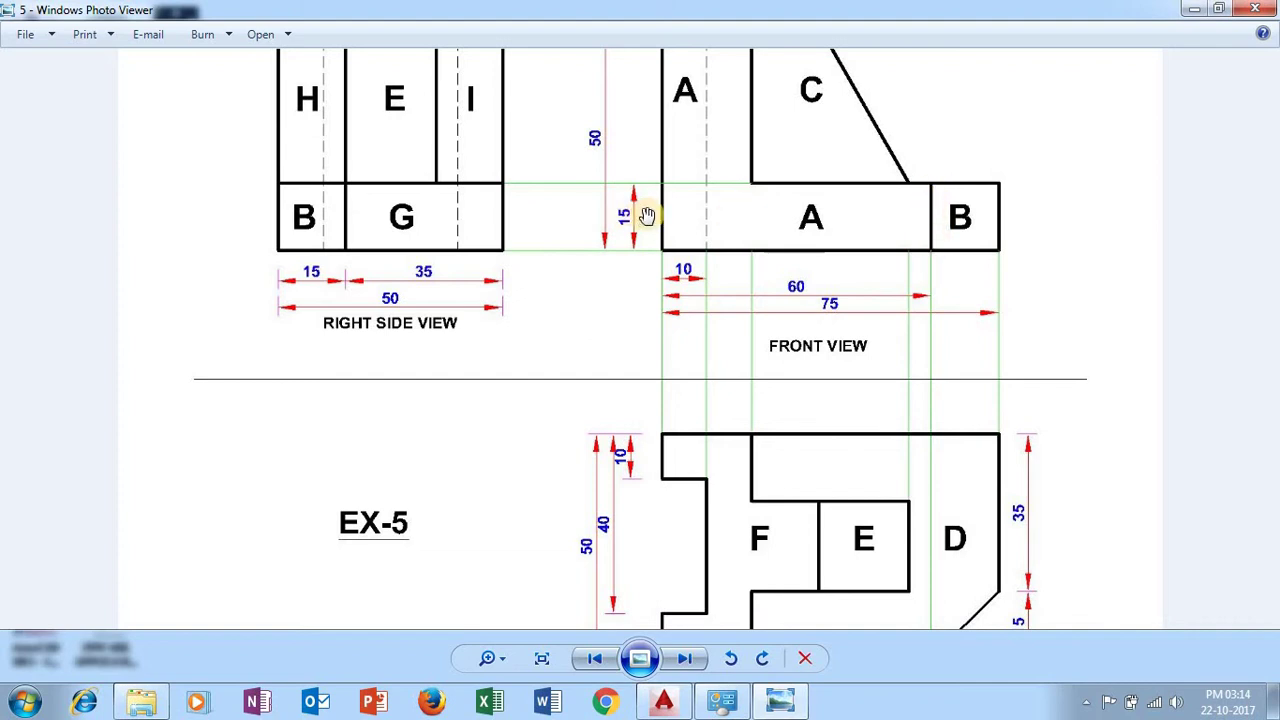
{"action": "scroll", "coordinate": [647, 216], "scroll_direction": "down", "scroll_amount": 1}
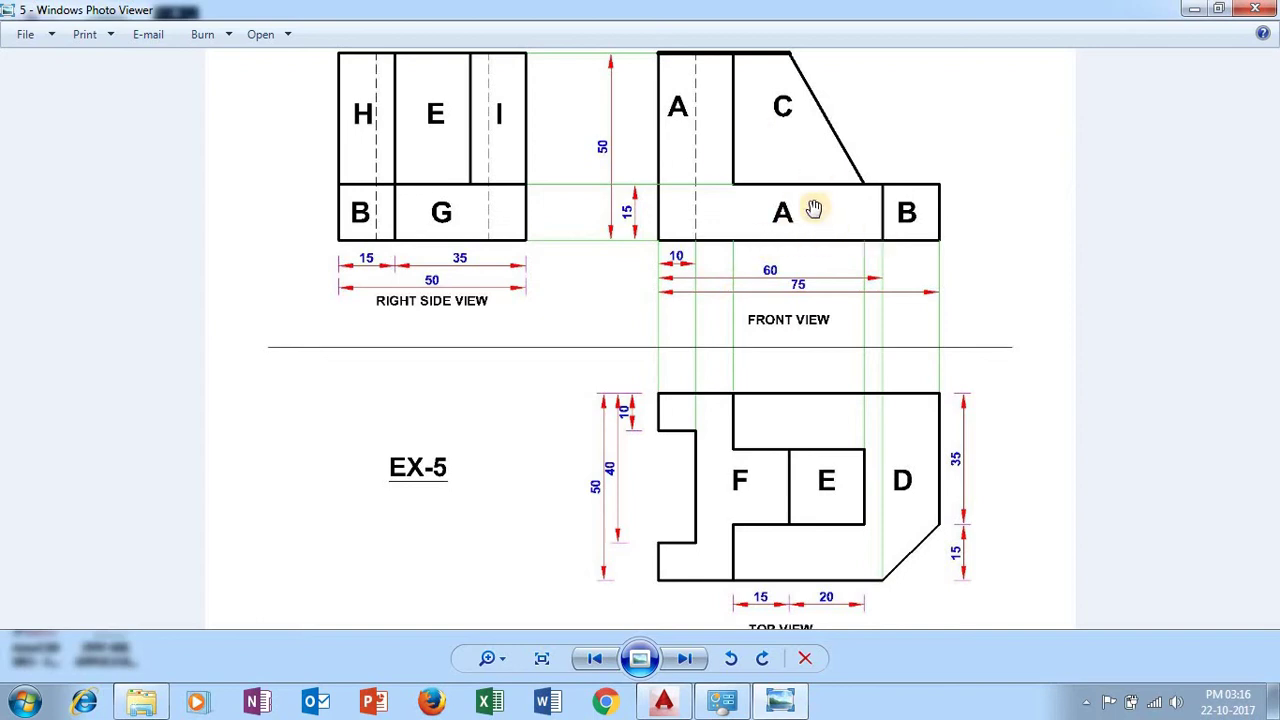
Switch to AutoCAD, turn off the grid display, and set the grid snap type to Isometric snap in the drafting settings
{"action": "left_click", "coordinate": [683, 708]}
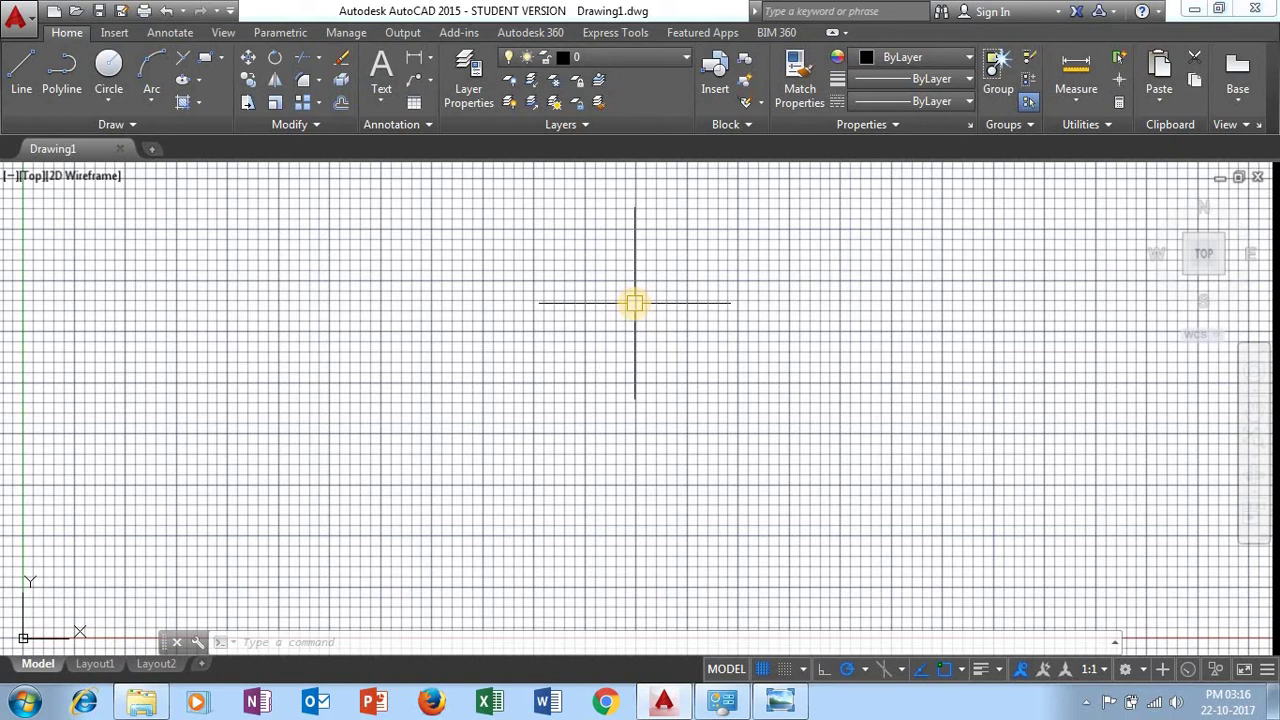
{"action": "key", "text": "F7"}
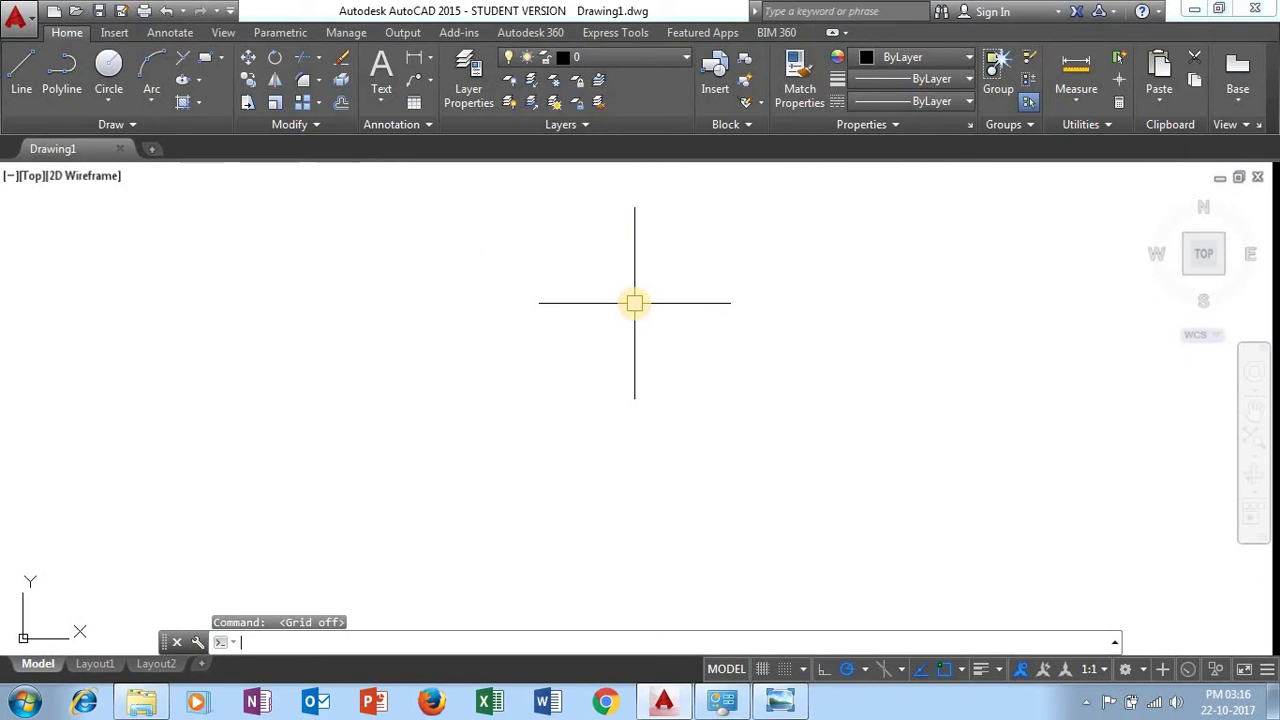
{"action": "type", "text": "DS"}
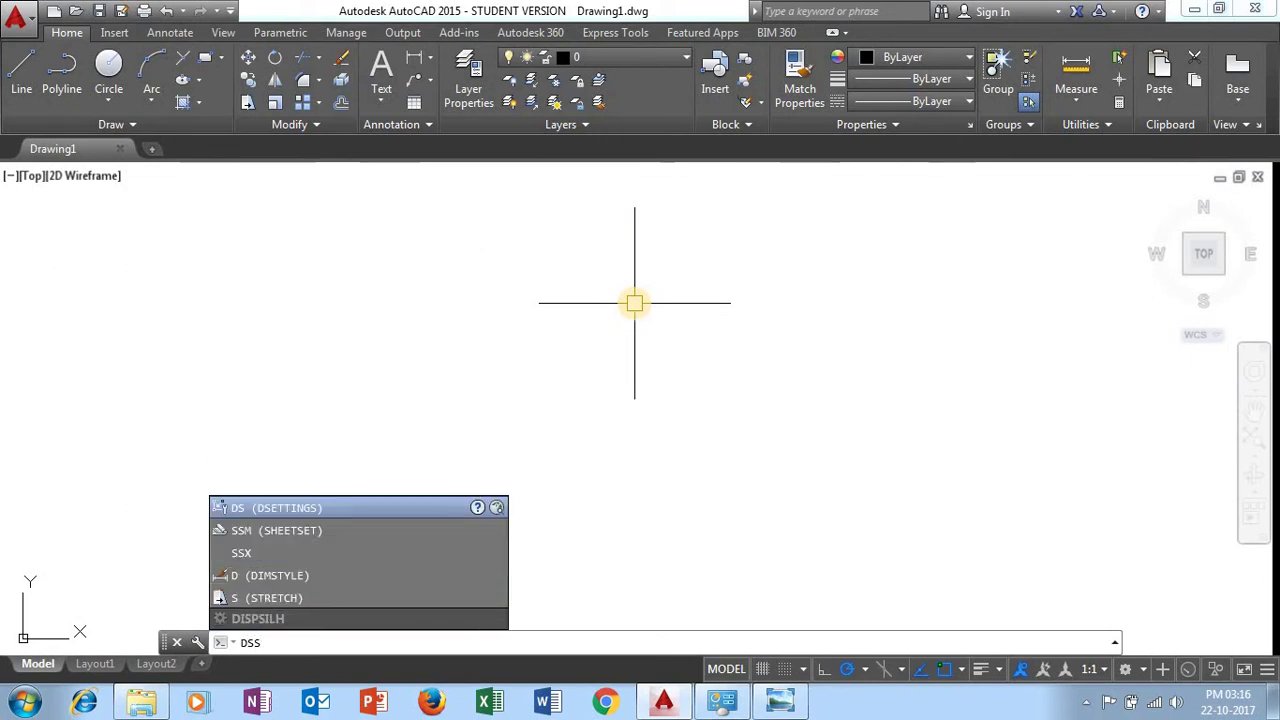
{"action": "key", "text": "Return"}
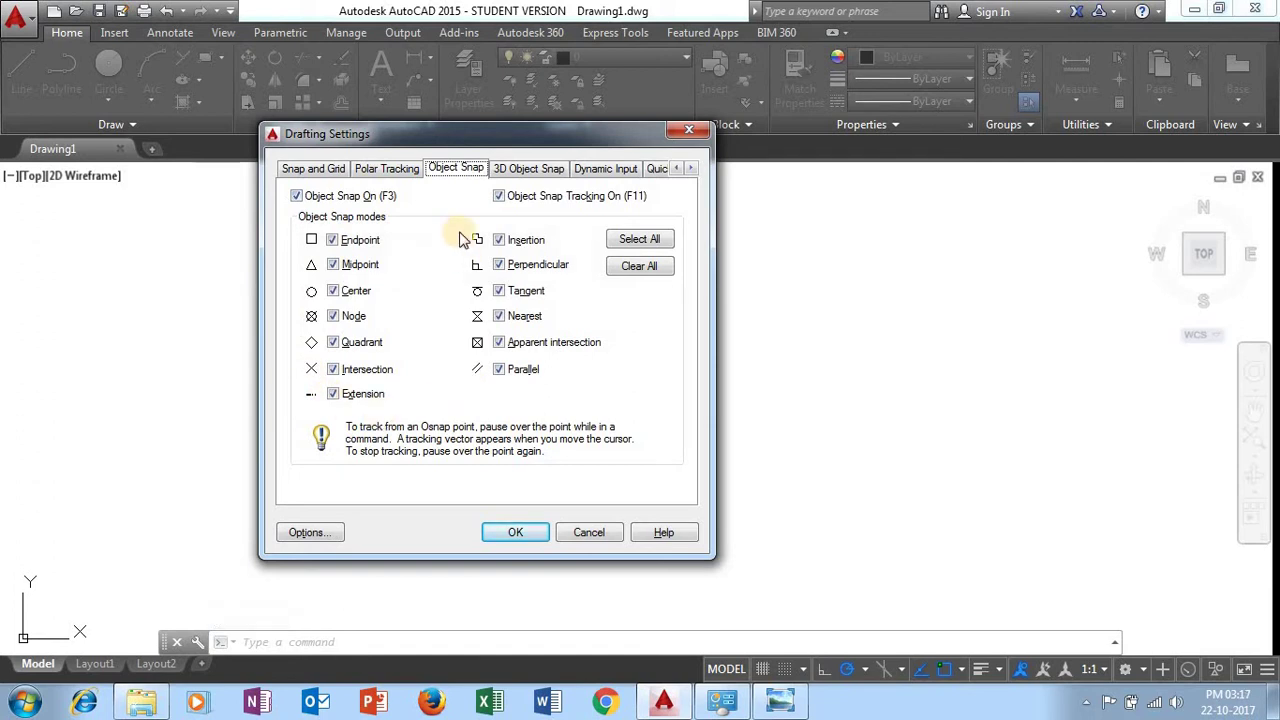
{"action": "left_click", "coordinate": [335, 171]}
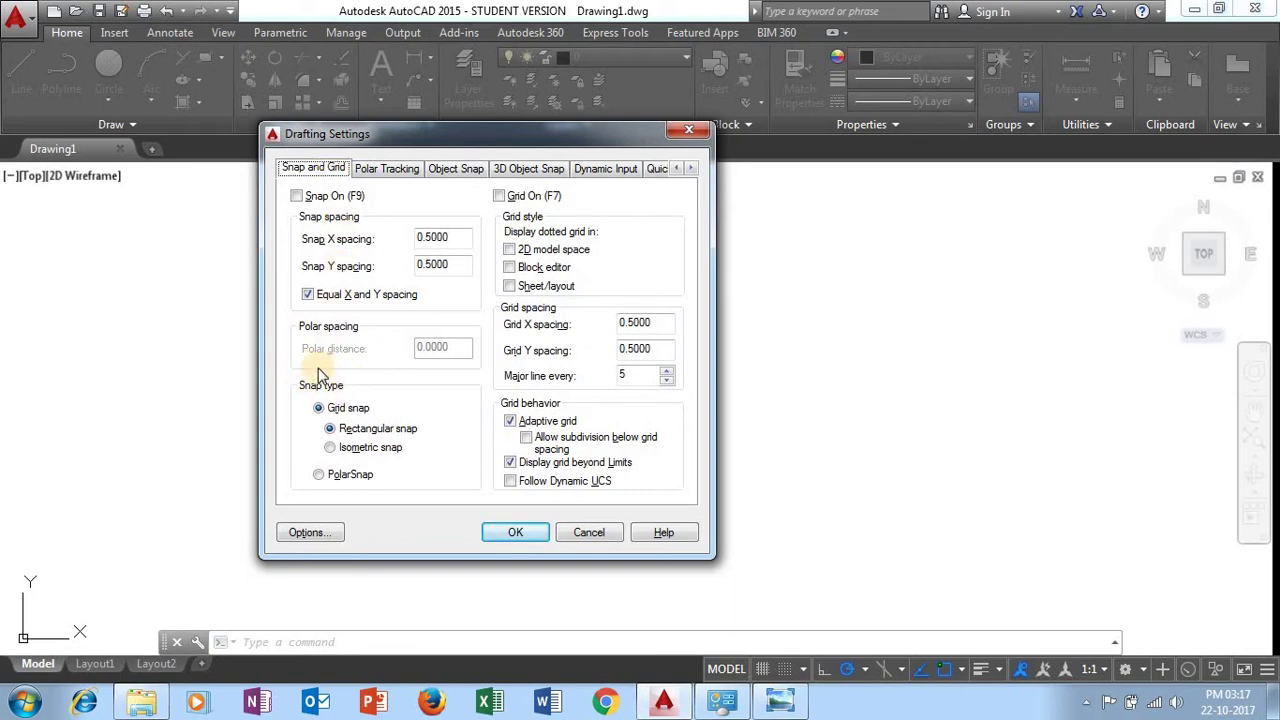
{"action": "left_click", "coordinate": [360, 450]}
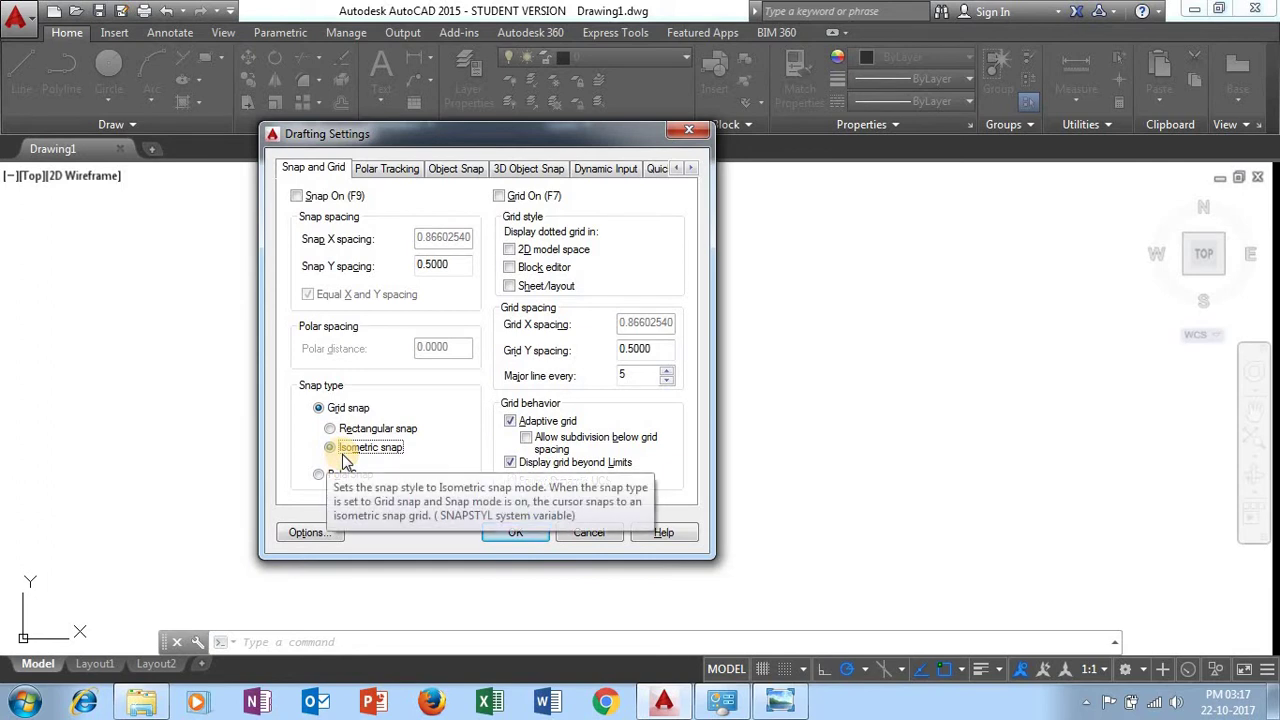
Set the polar tracking increment angle to 30 and apply the drafting settings
{"action": "left_click", "coordinate": [390, 168]}
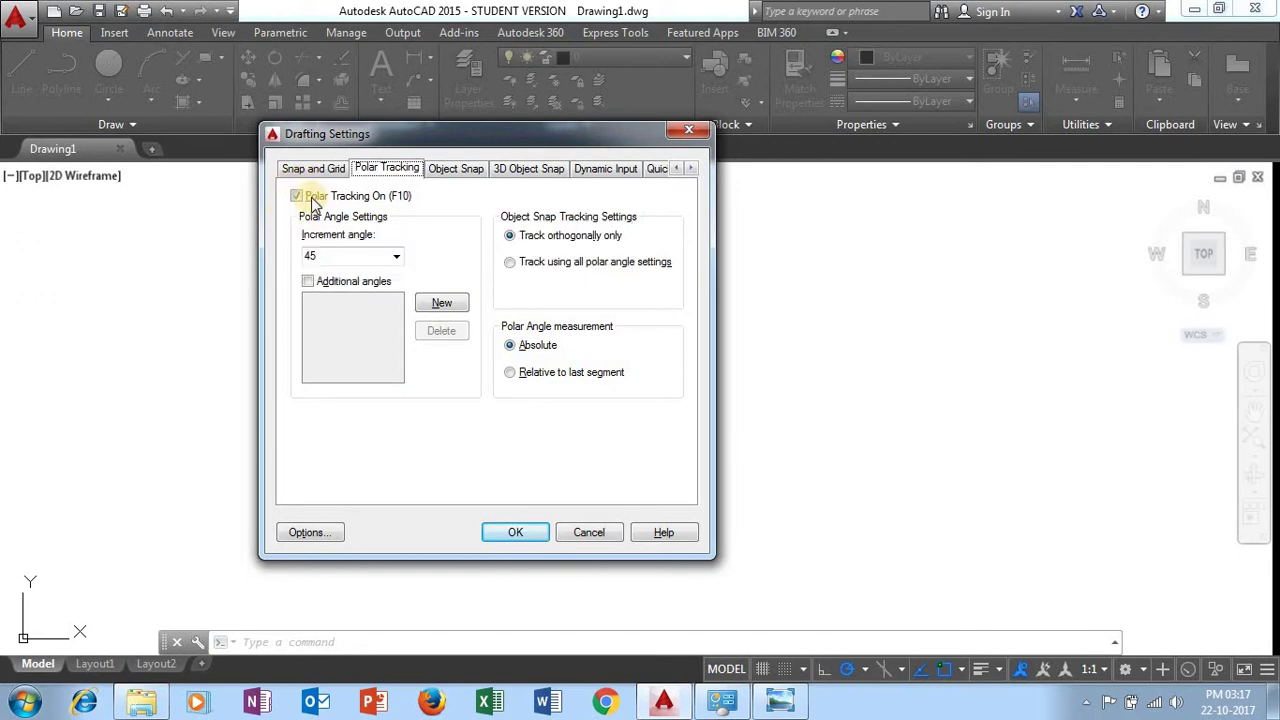
{"action": "left_click", "coordinate": [398, 258]}
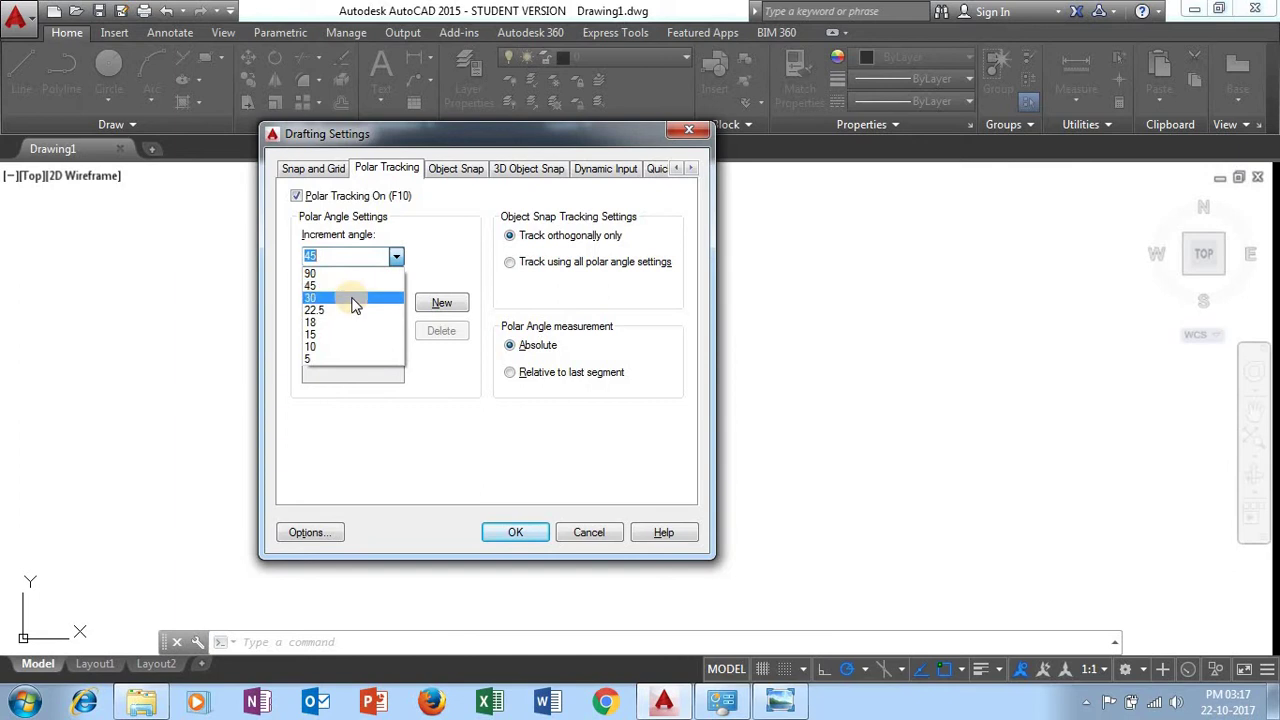
{"action": "left_click", "coordinate": [355, 300]}
{"action": "left_click", "coordinate": [515, 534]}
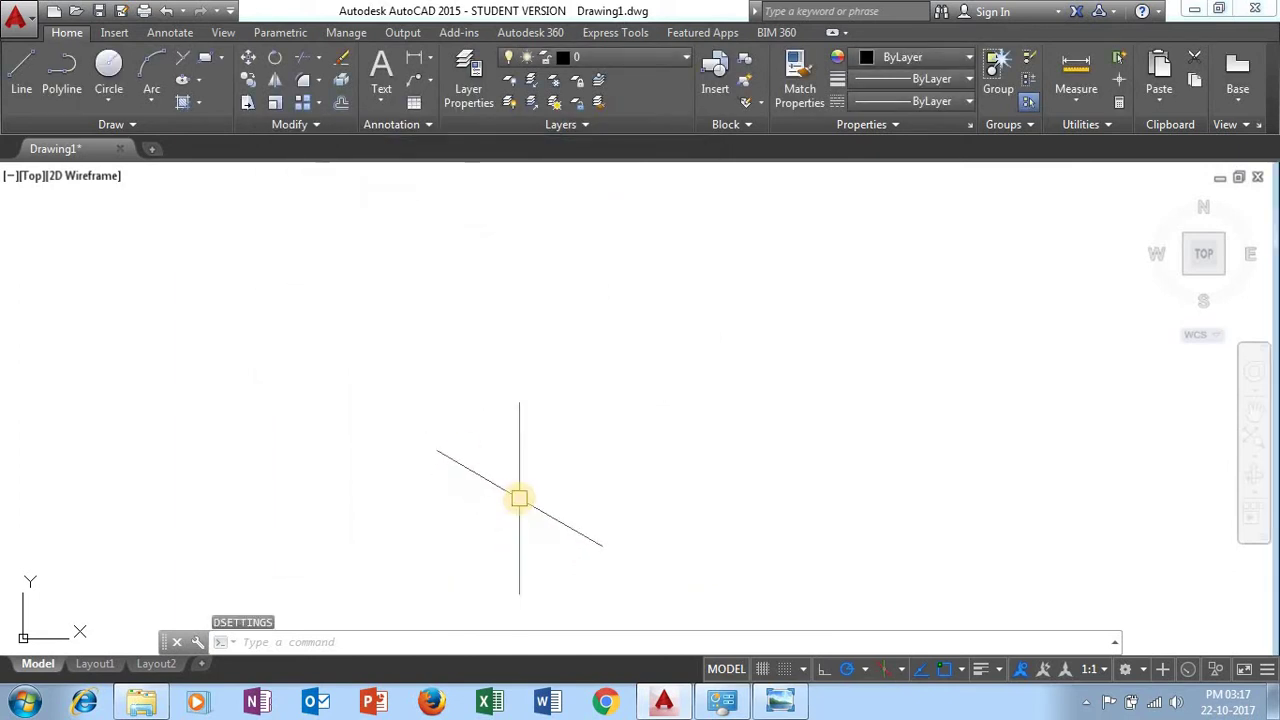
Configure the drawing units to decimal length with precision 0 and an insertion scale in millimeters
{"action": "type", "text": "UNI"}
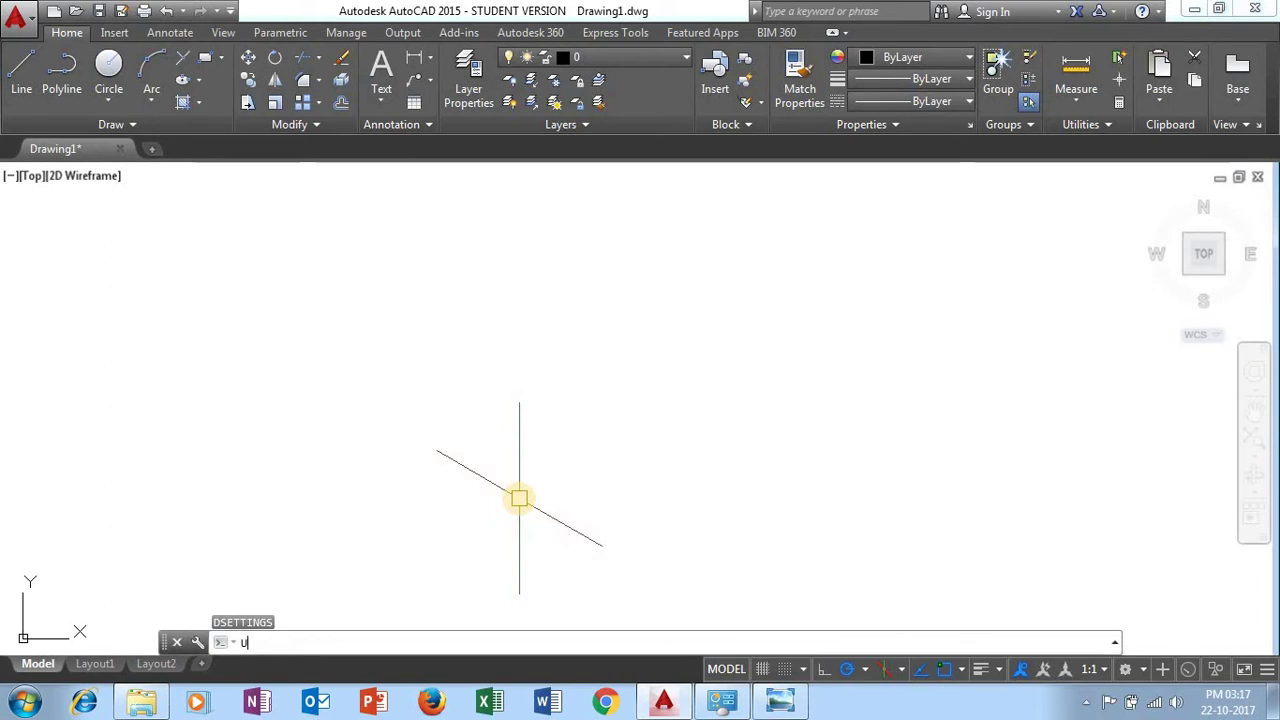
{"action": "type", "text": "TS"}
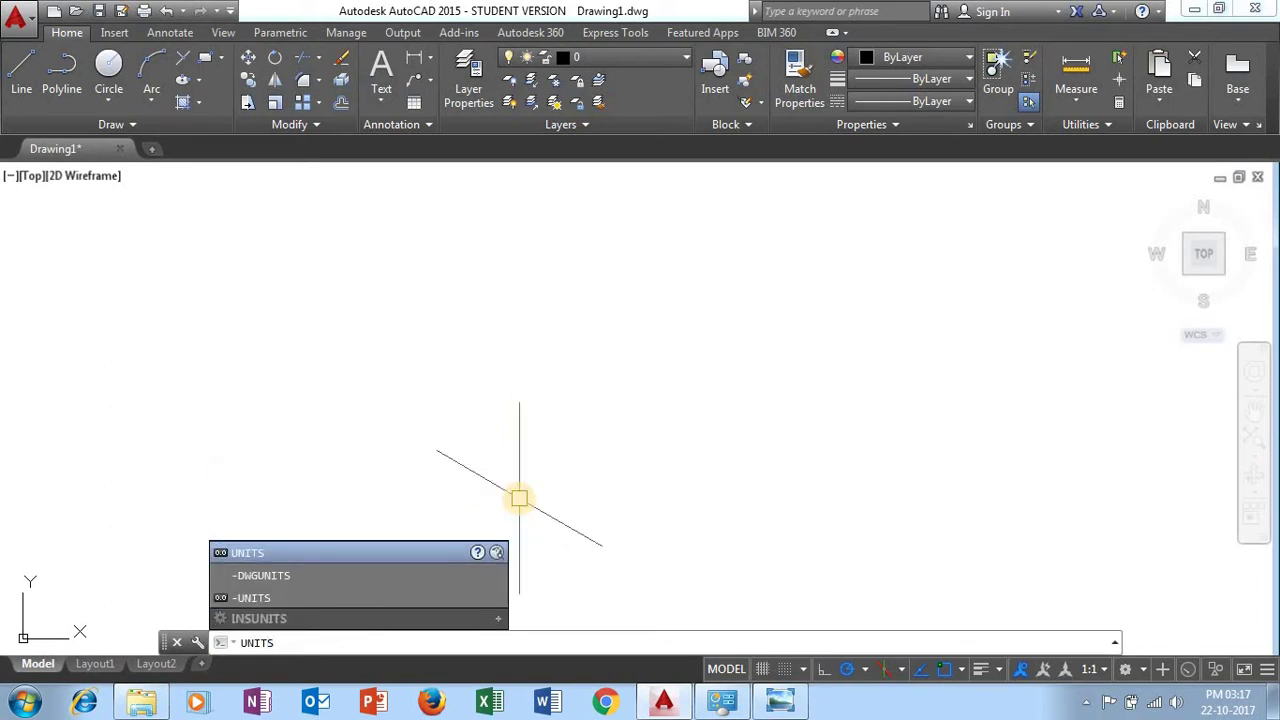
{"action": "key", "text": "Return"}
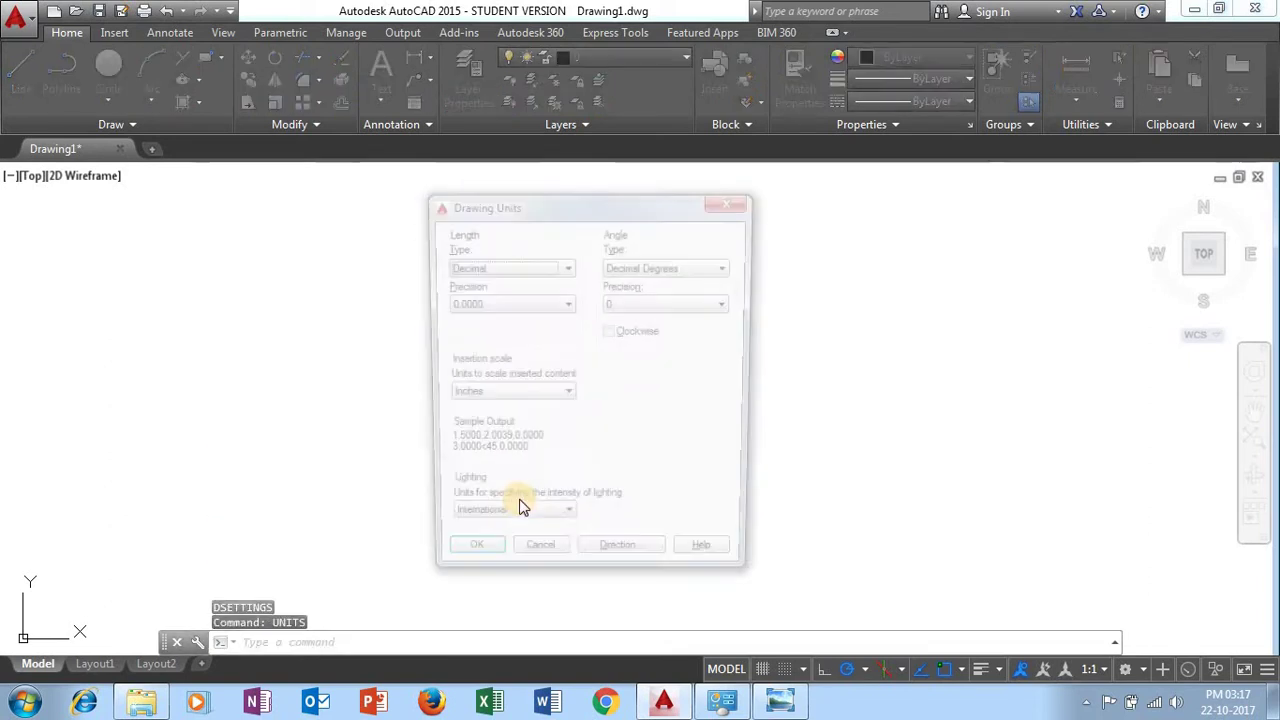
{"action": "left_click", "coordinate": [483, 270]}
{"action": "left_click", "coordinate": [486, 288]}
{"action": "left_click", "coordinate": [474, 305]}
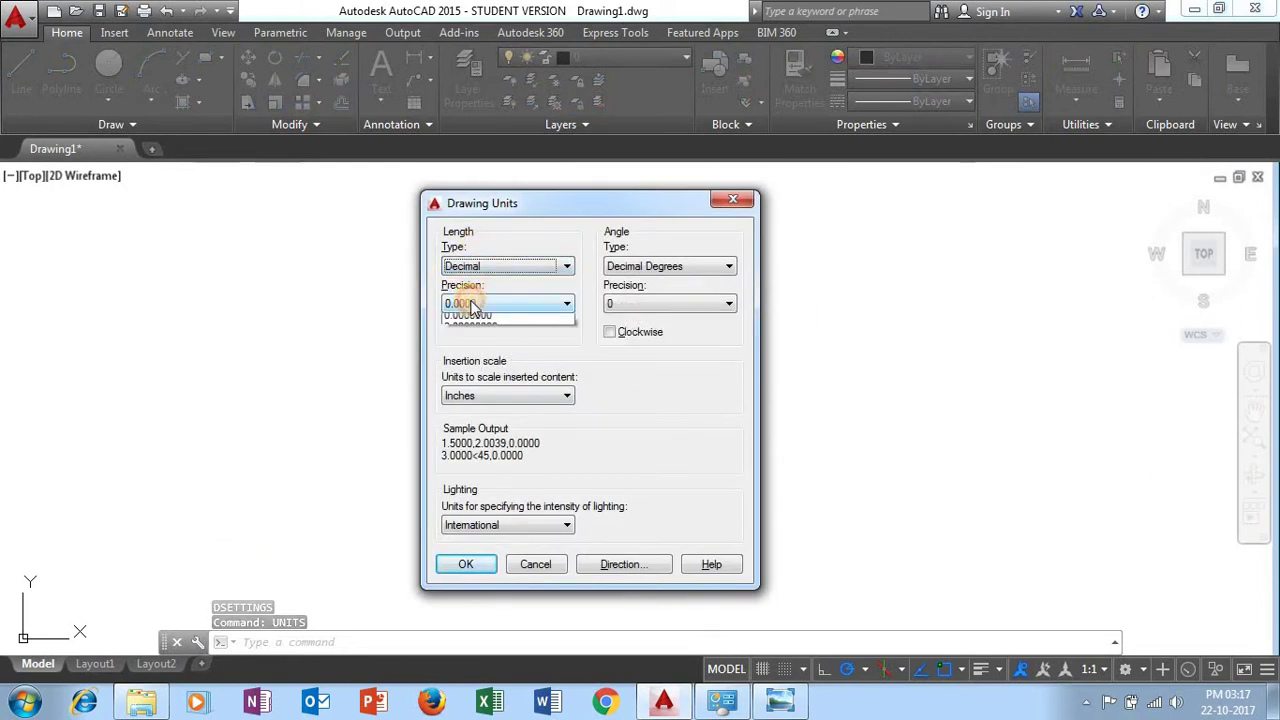
{"action": "left_click", "coordinate": [466, 316]}
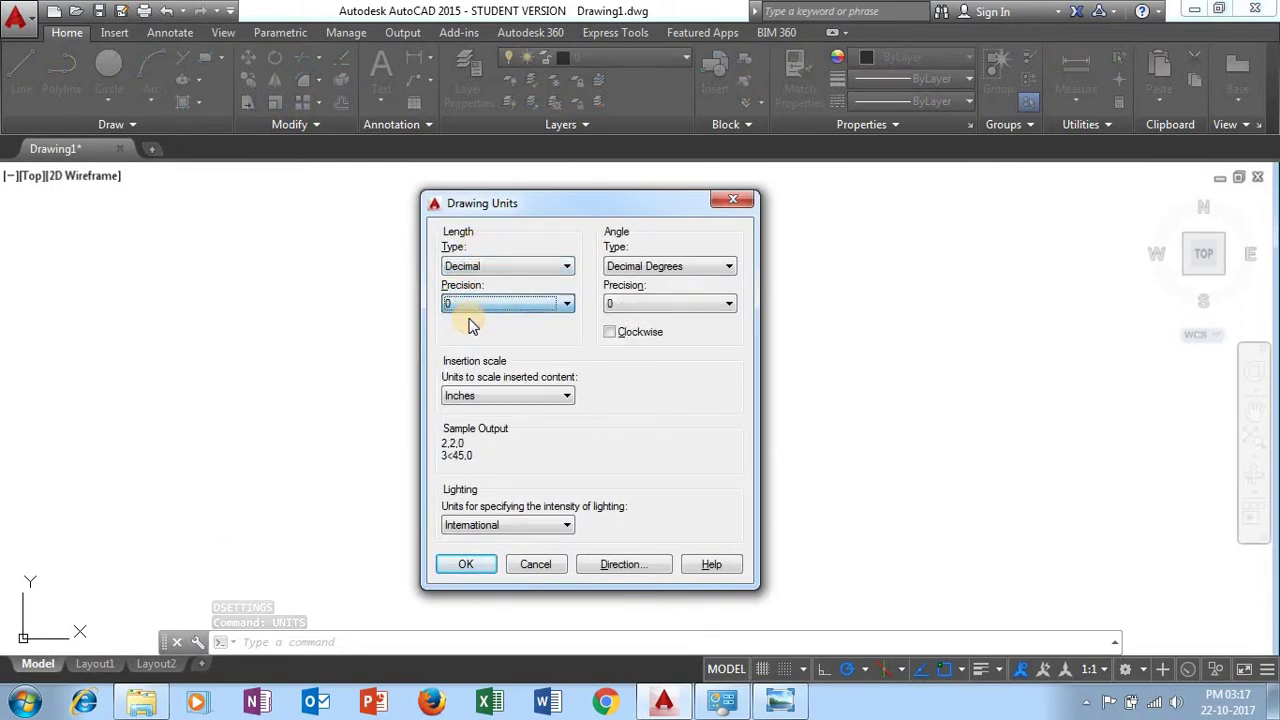
{"action": "left_click", "coordinate": [498, 396]}
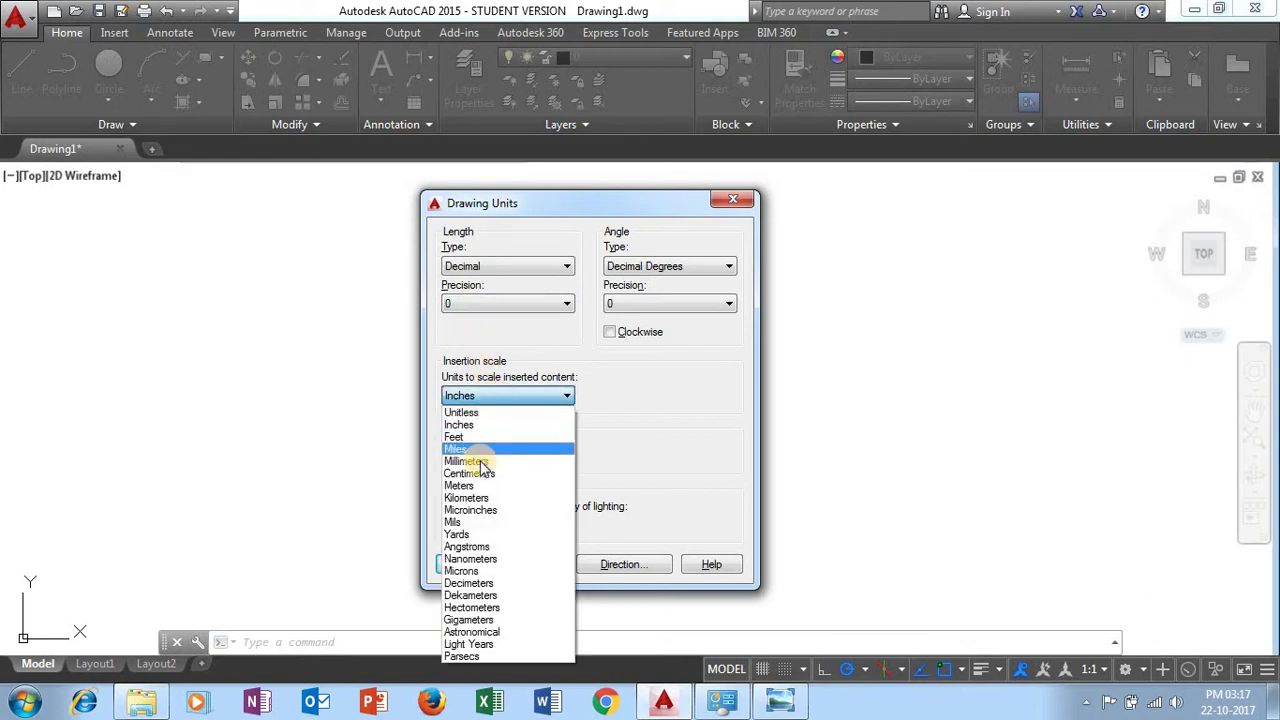
{"action": "left_click", "coordinate": [480, 461]}
{"action": "left_click", "coordinate": [465, 565]}
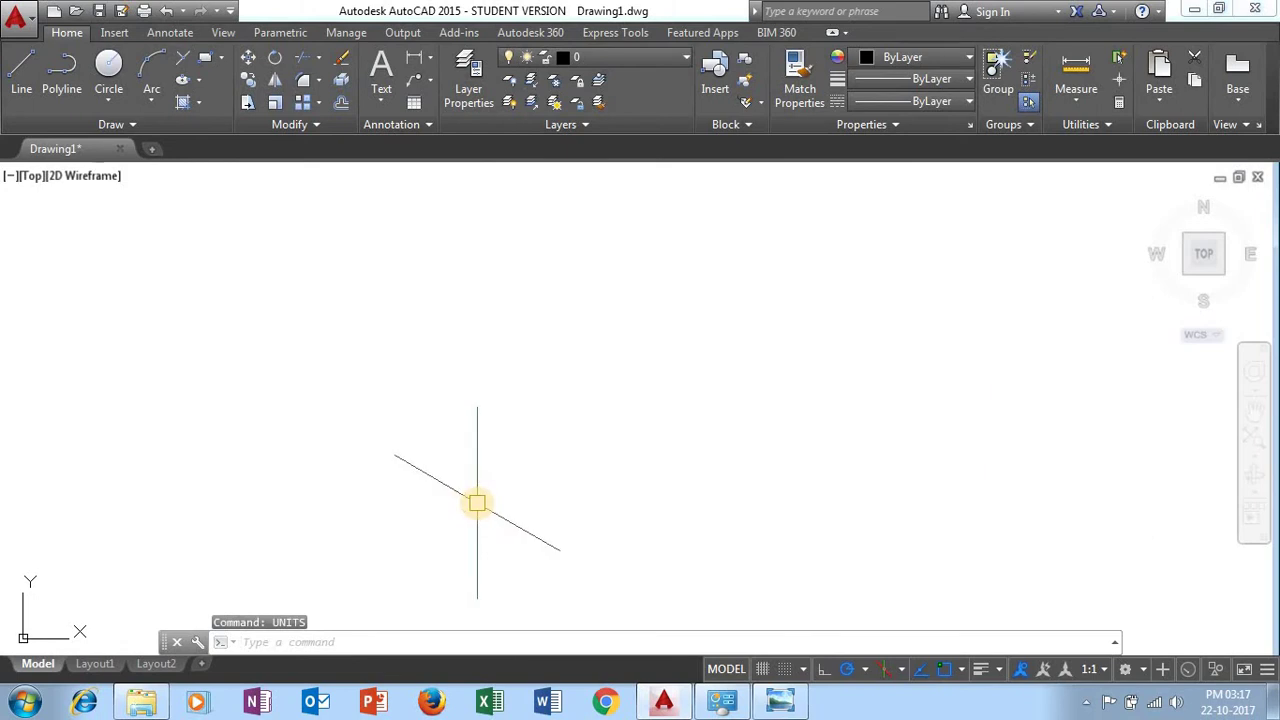
Set the model space limits from 0,0 at the lower left corner to 200,200 at the upper right
{"action": "type", "text": "LIMITS"}
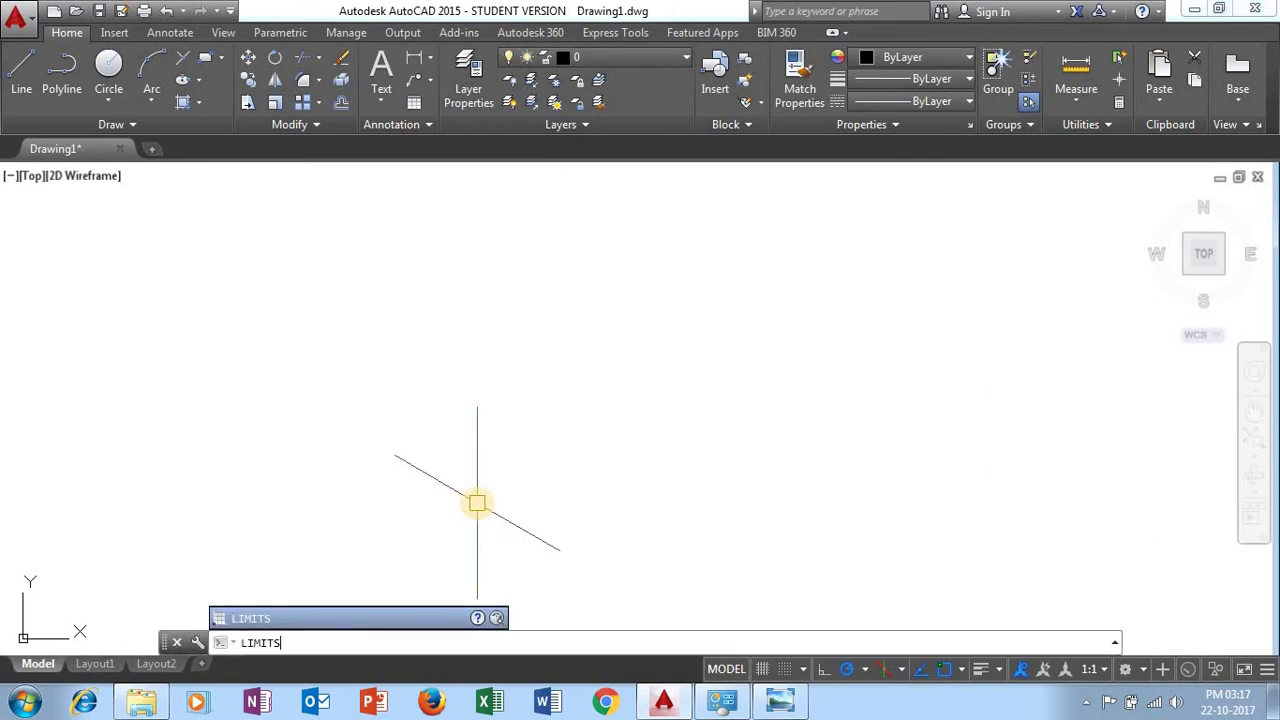
{"action": "key", "text": "Return"}
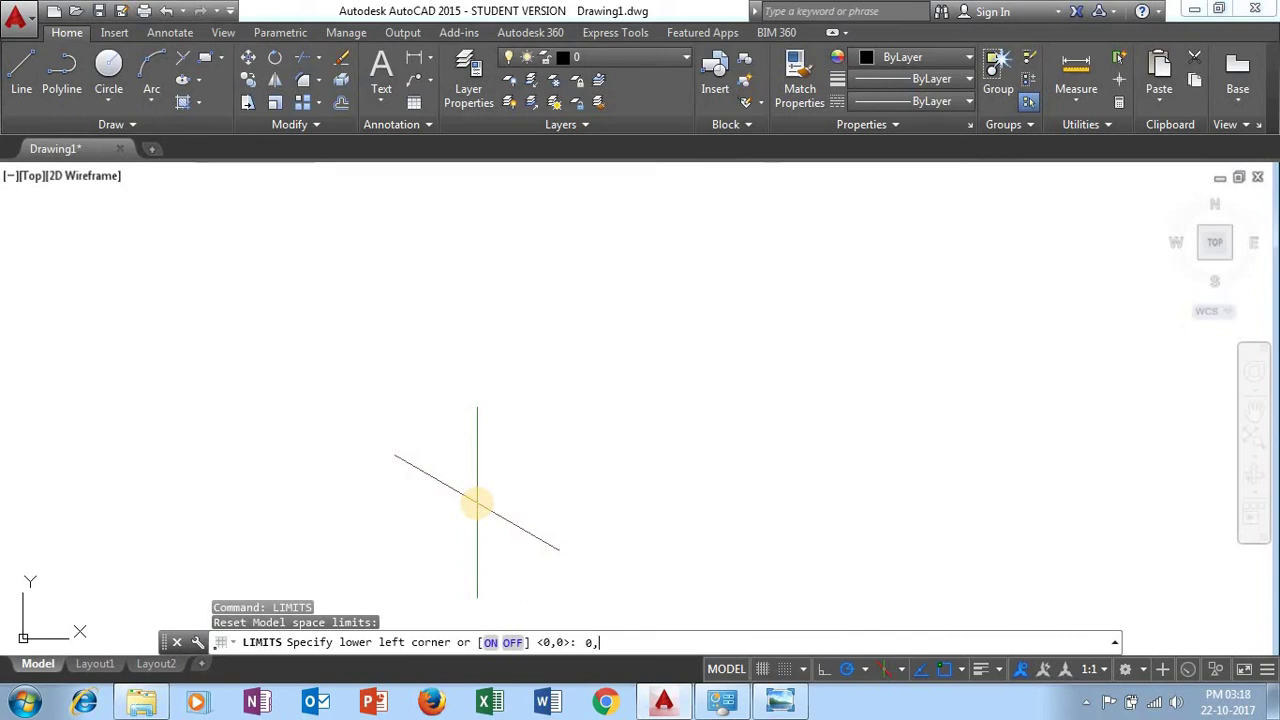
{"action": "key", "text": "Return"}
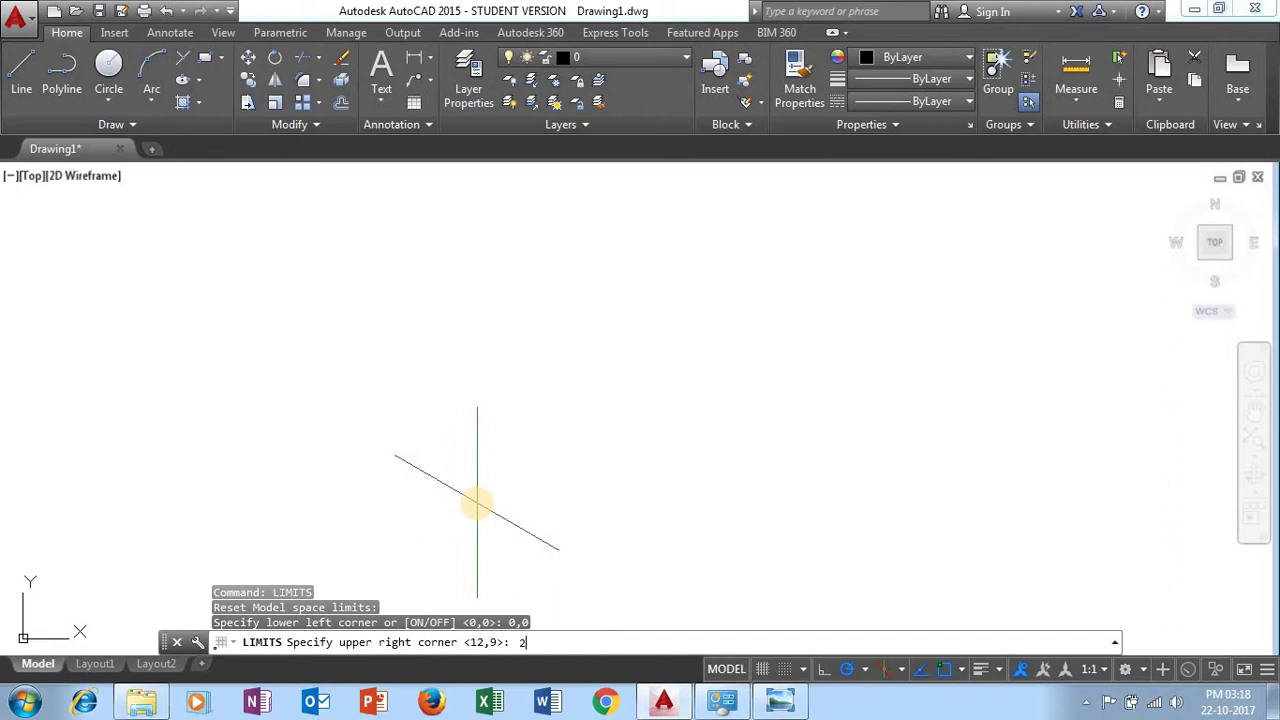
{"action": "type", "text": "200,200"}
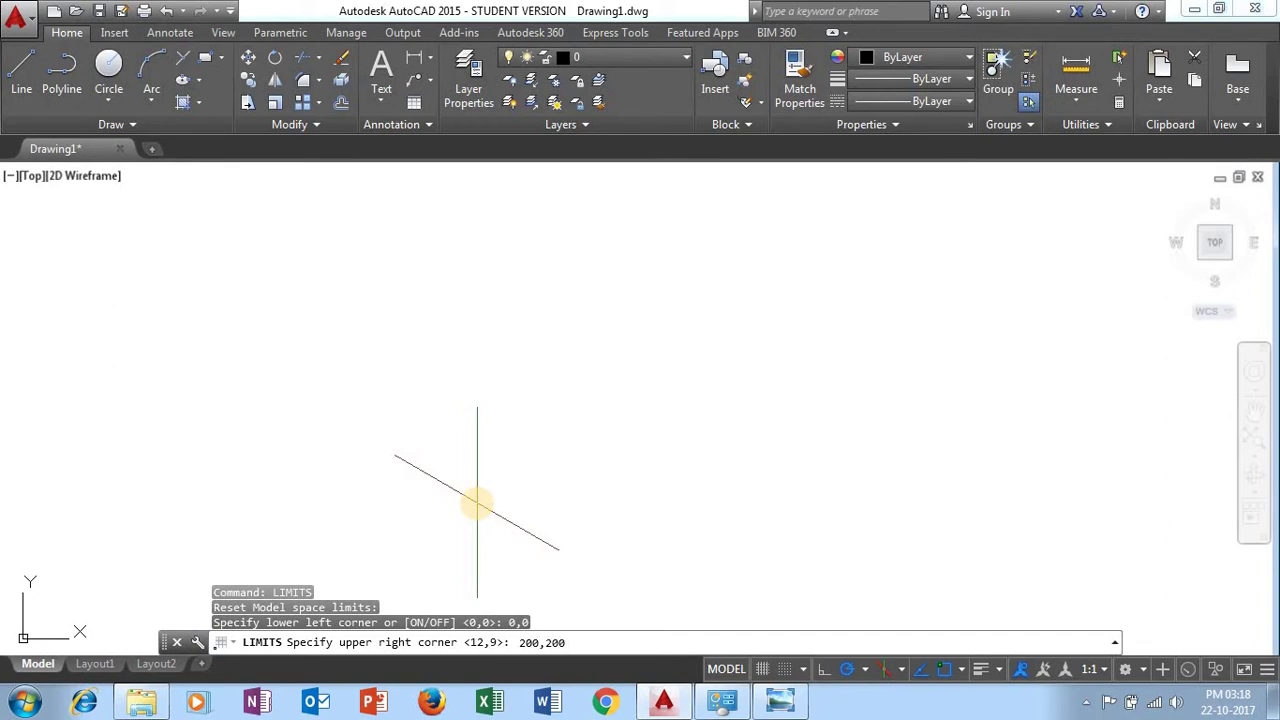
{"action": "key", "text": "Return"}
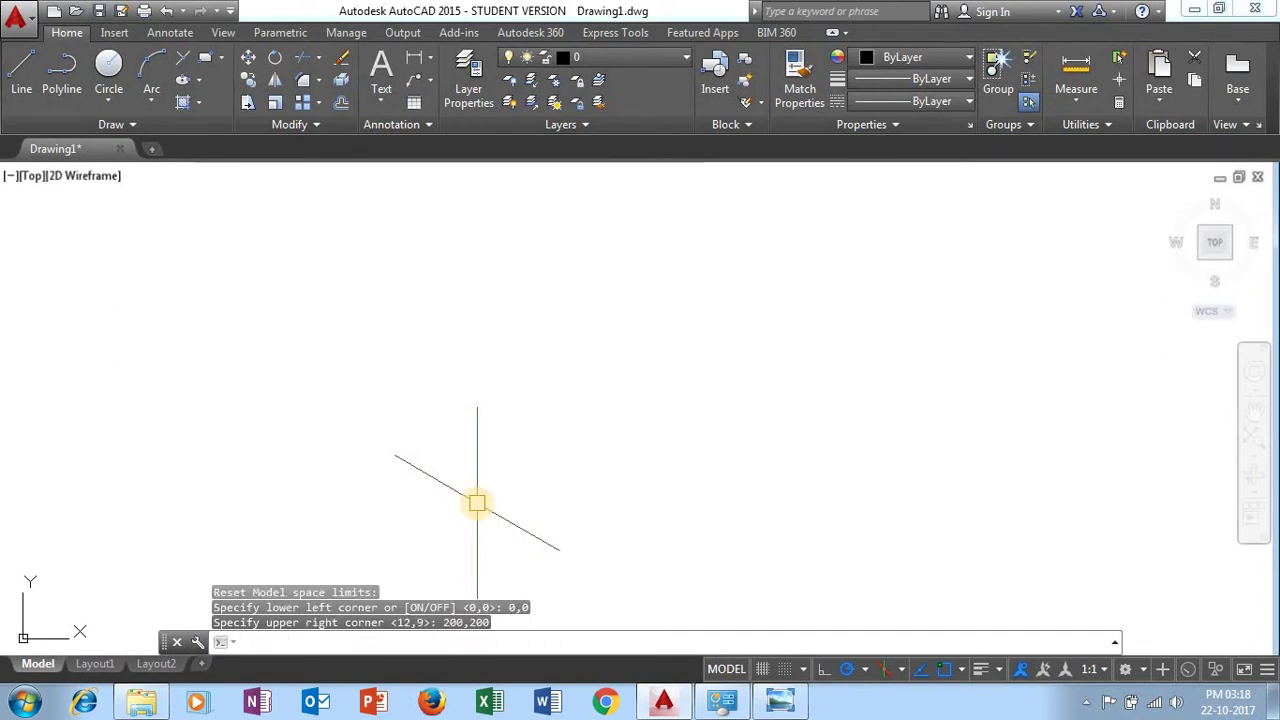
Zoom the drawing with the All option so the view covers the full limits
{"action": "type", "text": "ZOOM"}
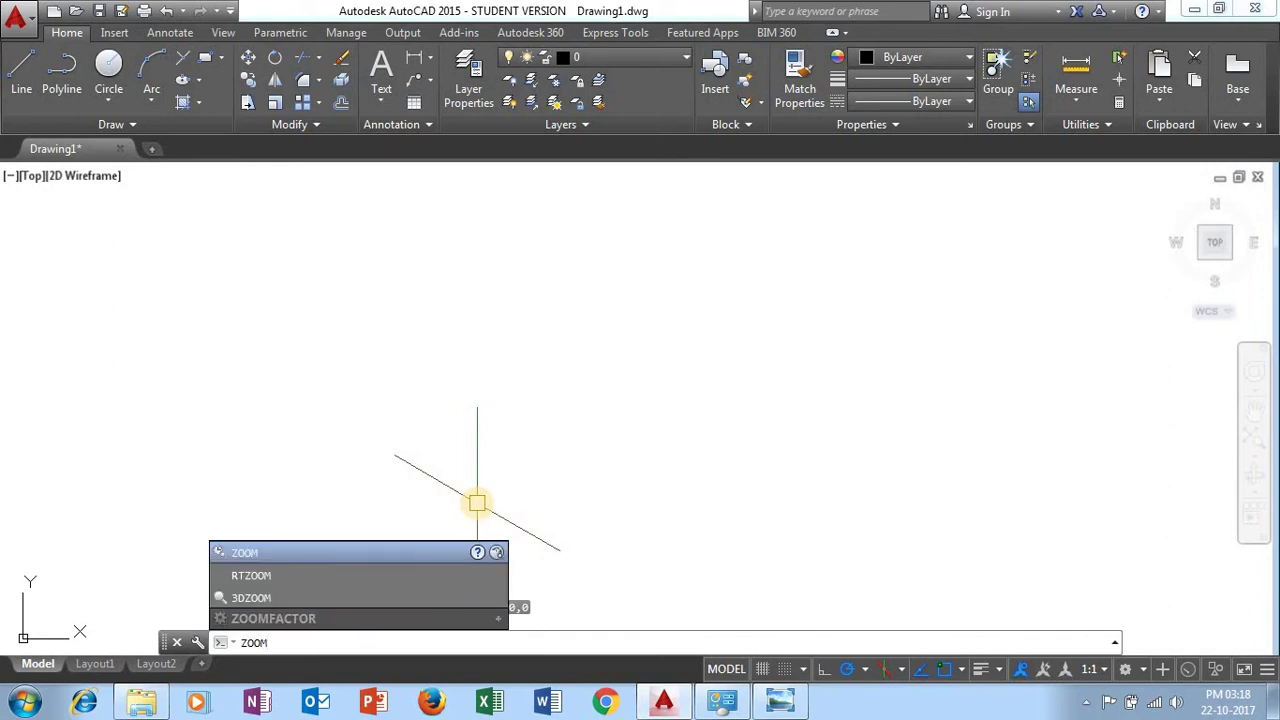
{"action": "key", "text": "Return"}
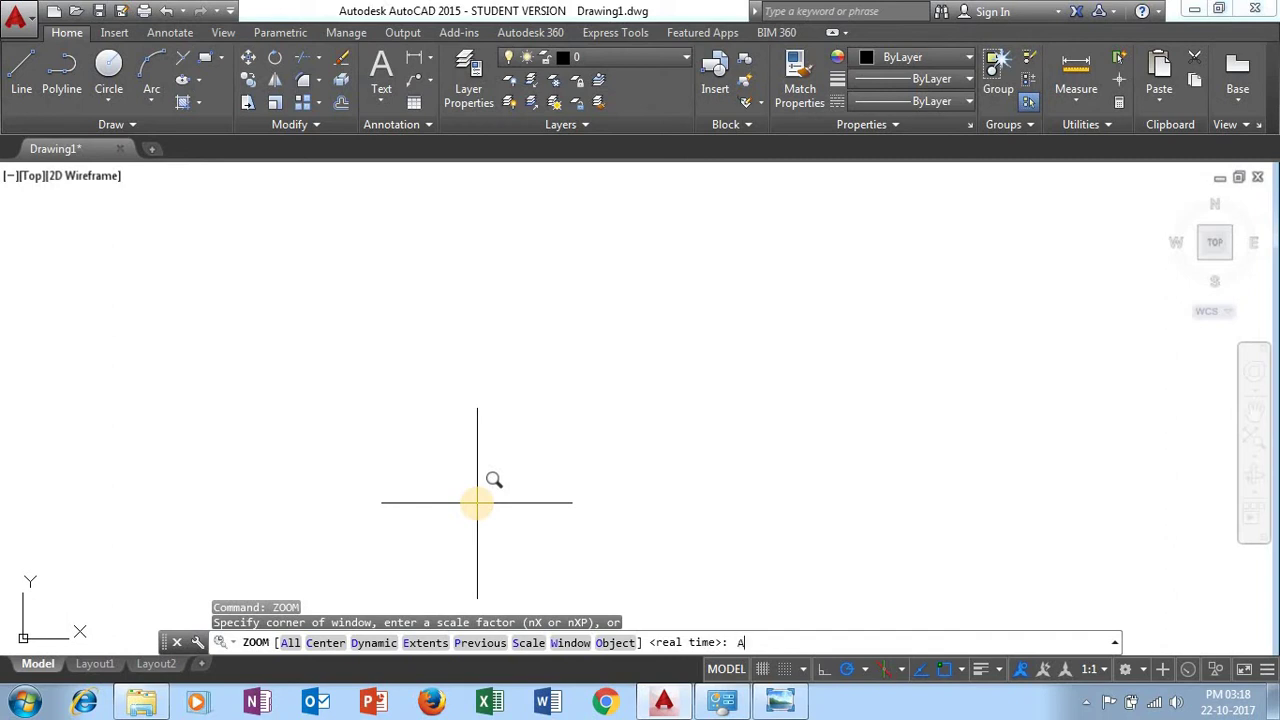
{"action": "key", "text": "Return"}
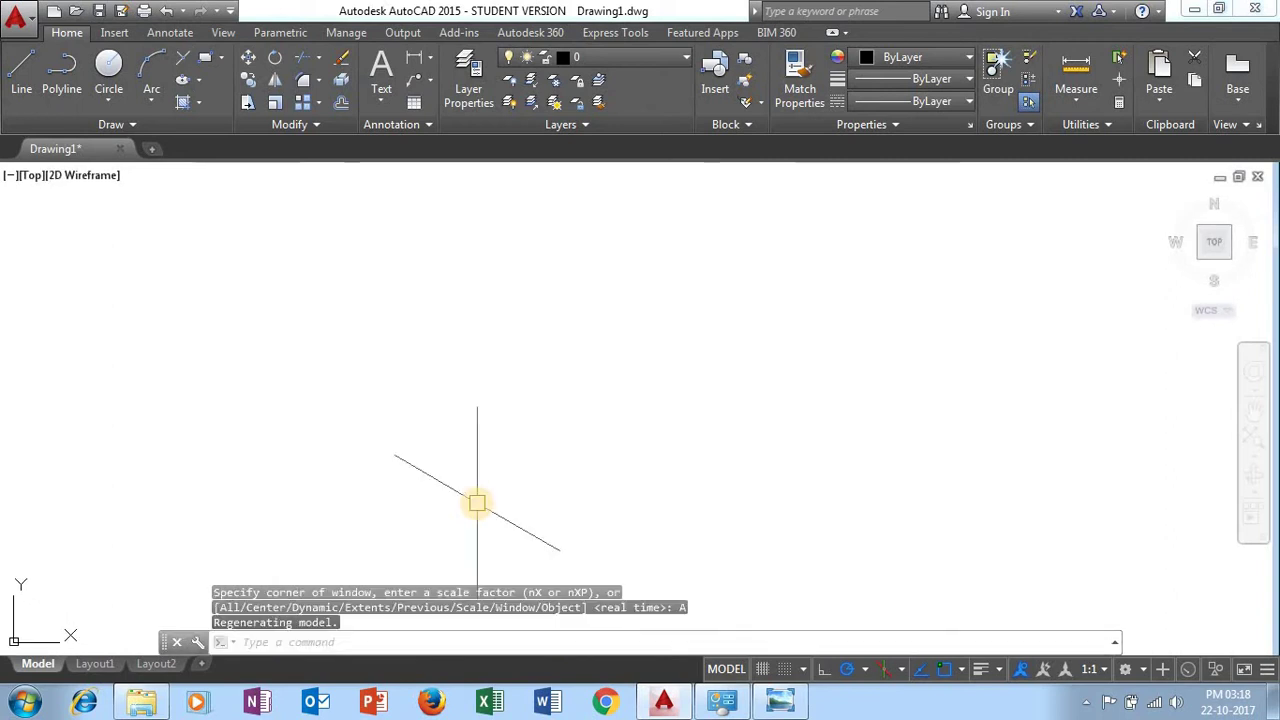
{"action": "mouse_move", "coordinate": [477, 503]}
{"action": "middle_mouse_down"}
{"action": "mouse_move", "coordinate": [417, 237]}
{"action": "mouse_move", "coordinate": [594, 286]}
{"action": "mouse_move", "coordinate": [542, 279]}
{"action": "middle_mouse_up"}
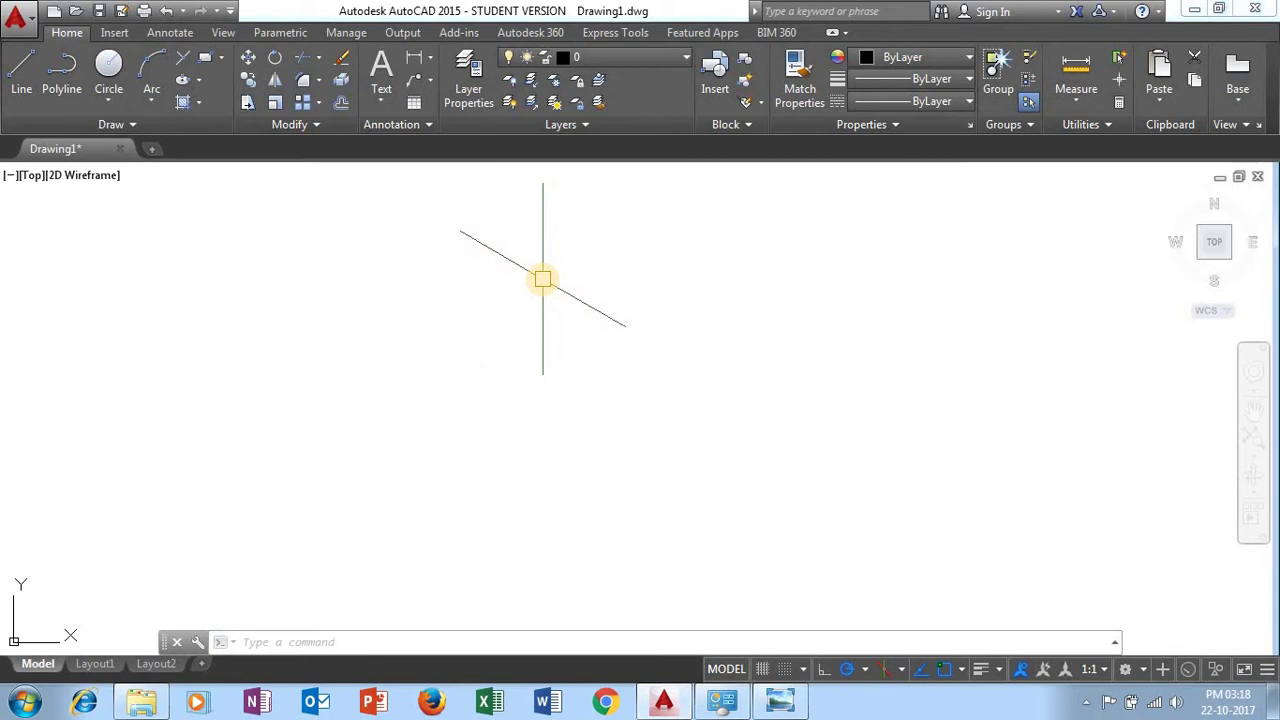
Draw the front face's first edges from the reference views: 50 mm straight down, 75 mm at 330°, and 15 mm straight up
{"action": "left_click", "coordinate": [780, 703]}
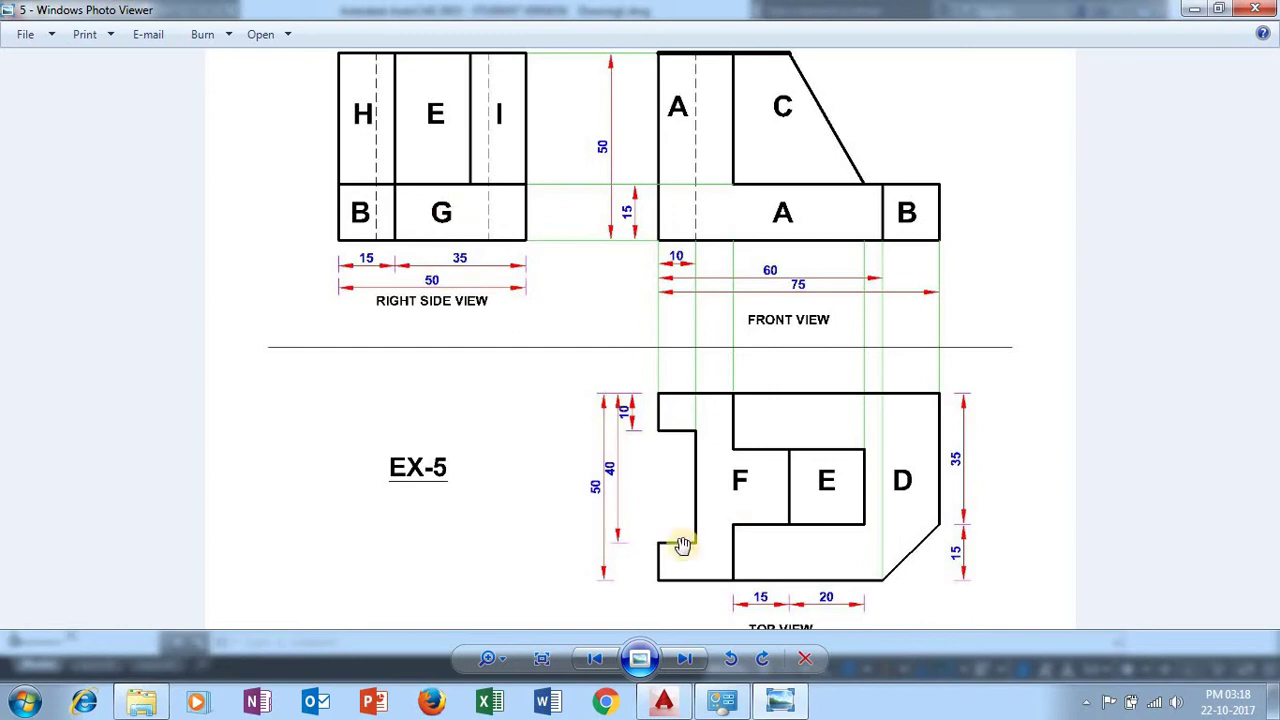
{"action": "left_click", "coordinate": [663, 702]}
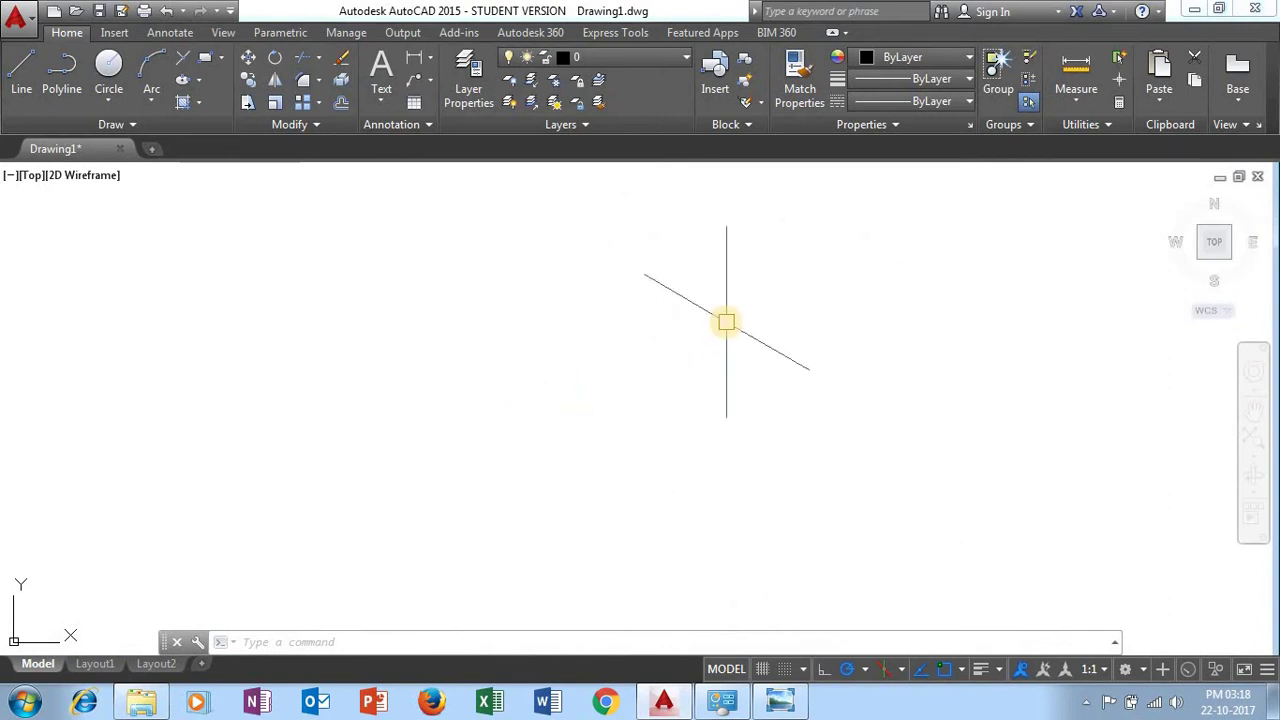
{"action": "left_click", "coordinate": [22, 93]}
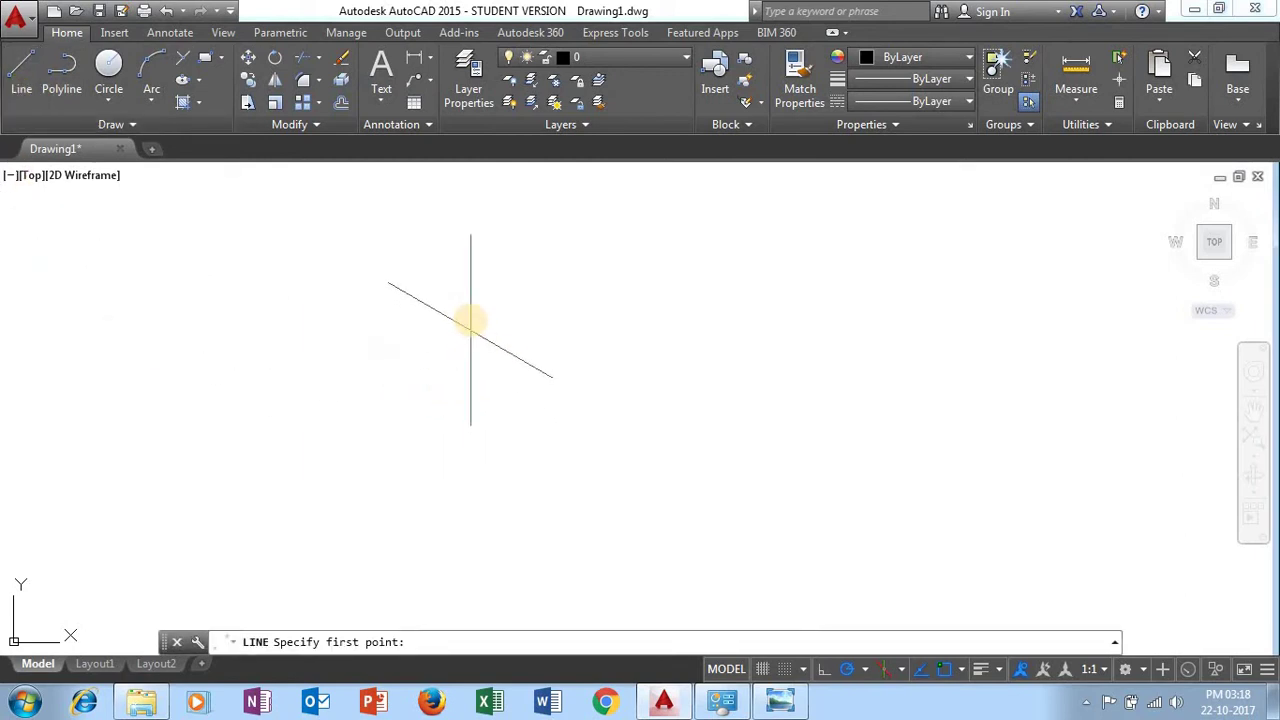
{"action": "left_click", "coordinate": [470, 308]}
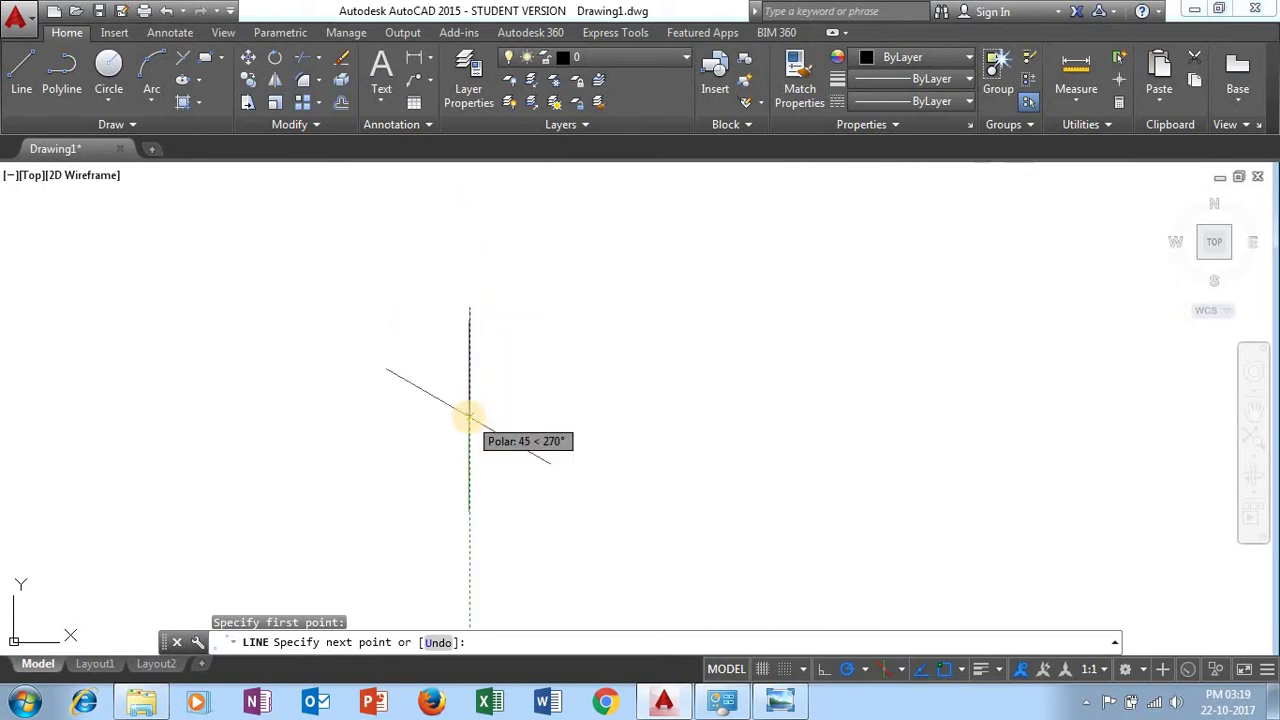
{"action": "type", "text": "50"}
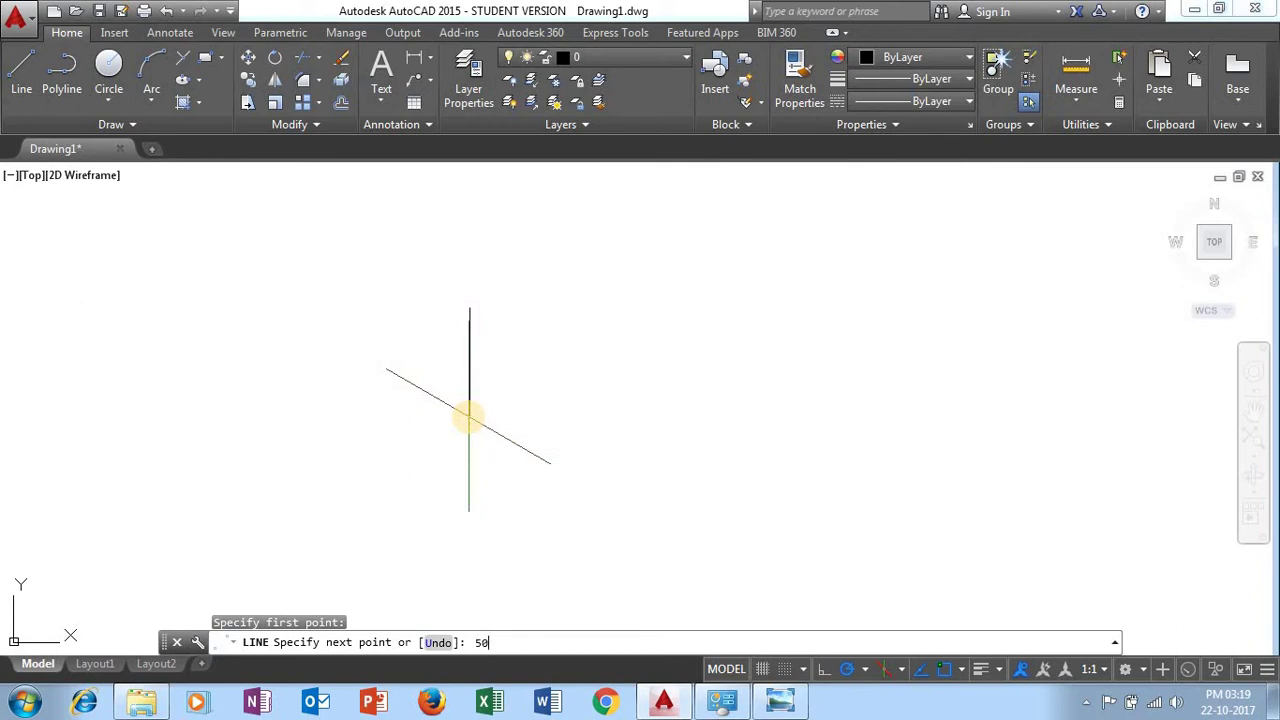
{"action": "key", "text": "Return"}
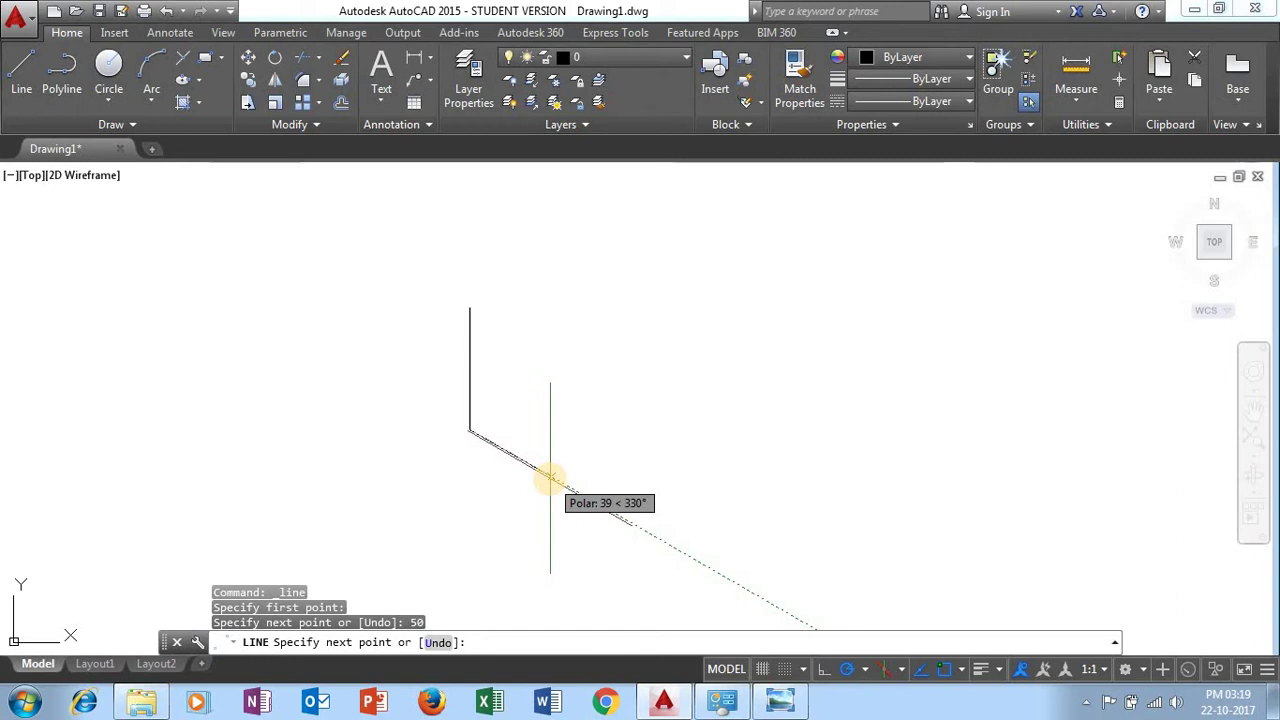
{"action": "type", "text": "75"}
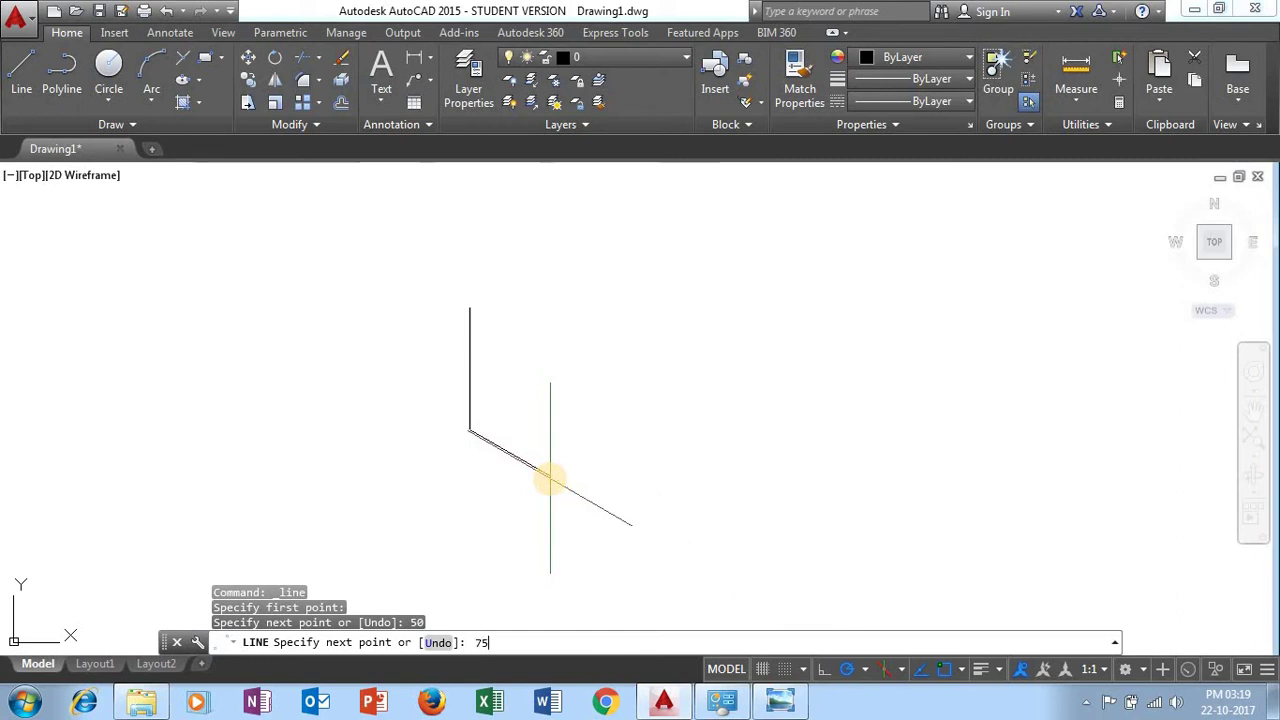
{"action": "key", "text": "Return"}
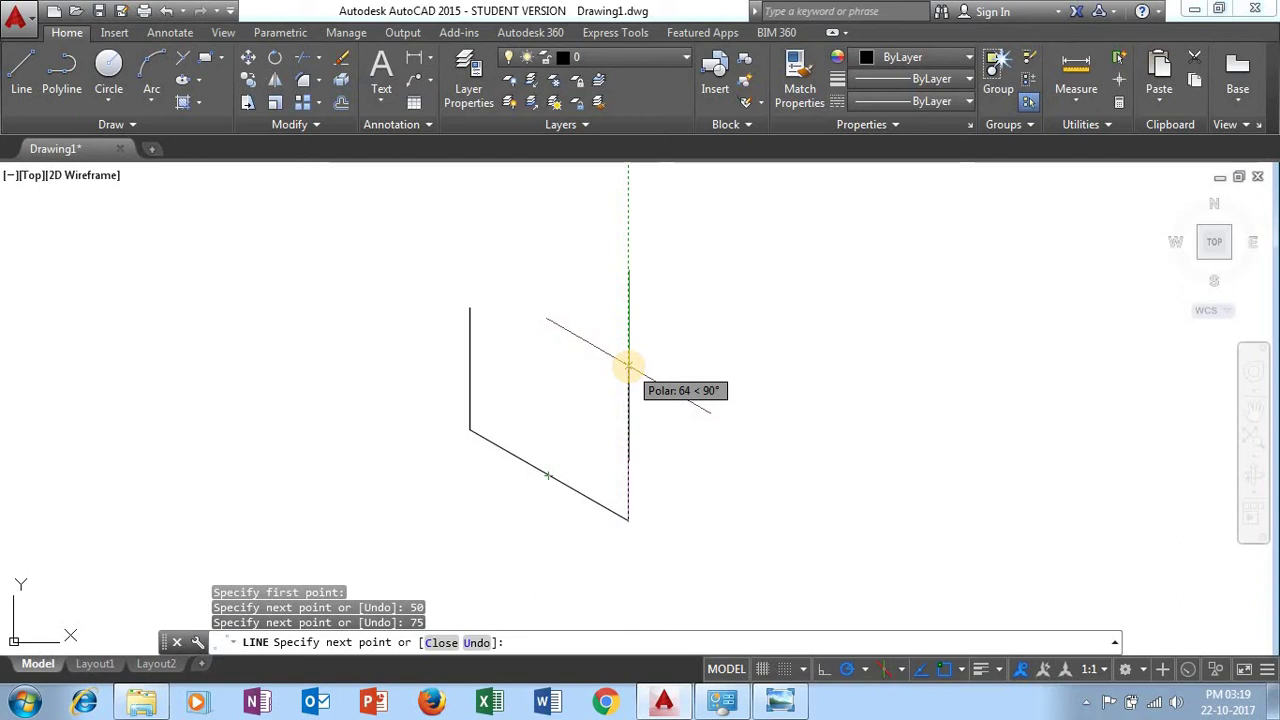
{"action": "type", "text": "15"}
{"action": "key", "text": "Return"}
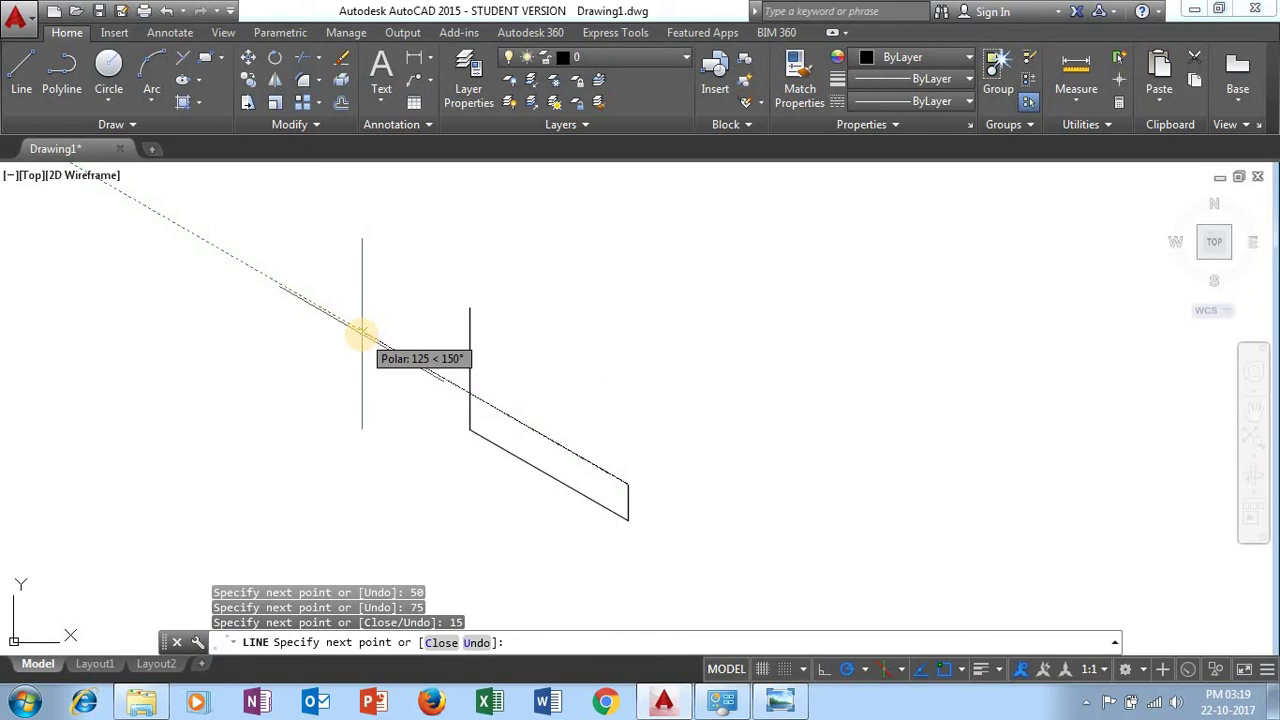
Check the front view dimensions and continue the outline with a 55 mm line at 150° along the base's upper edge
{"action": "left_click", "coordinate": [780, 700]}
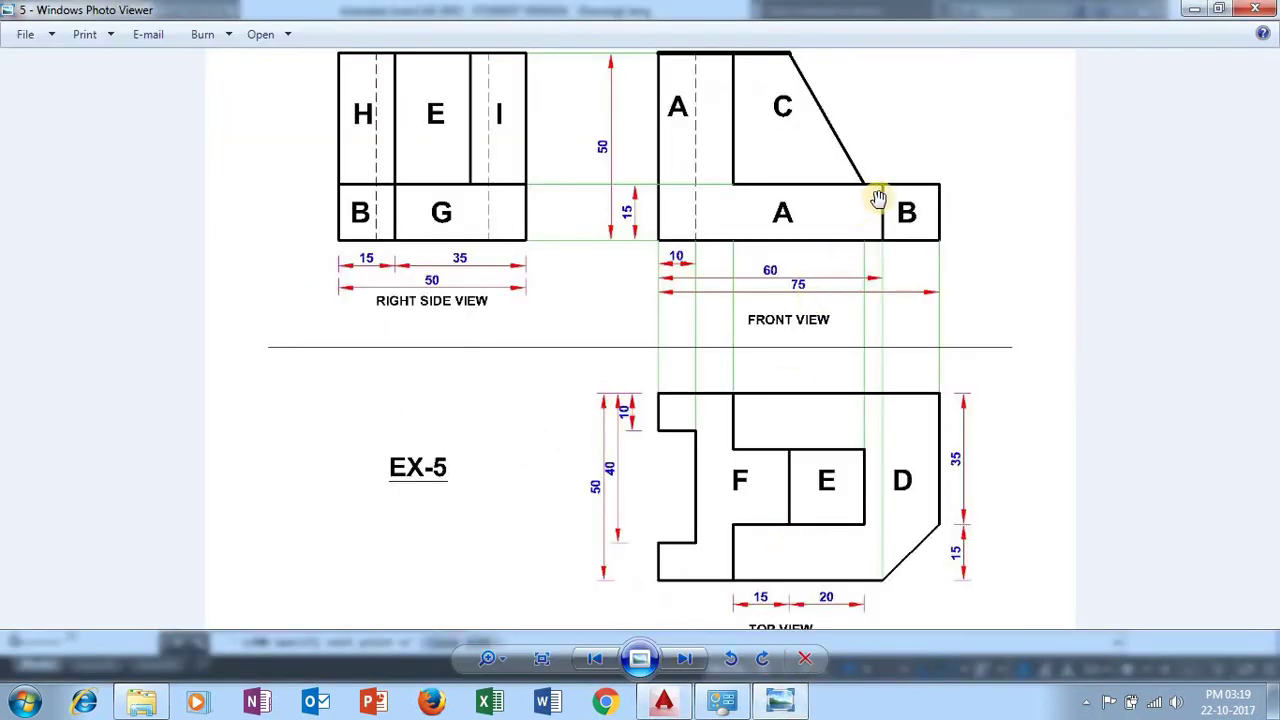
{"action": "left_click_drag", "start_coordinate": [740, 169], "coordinate": [740, 229]}
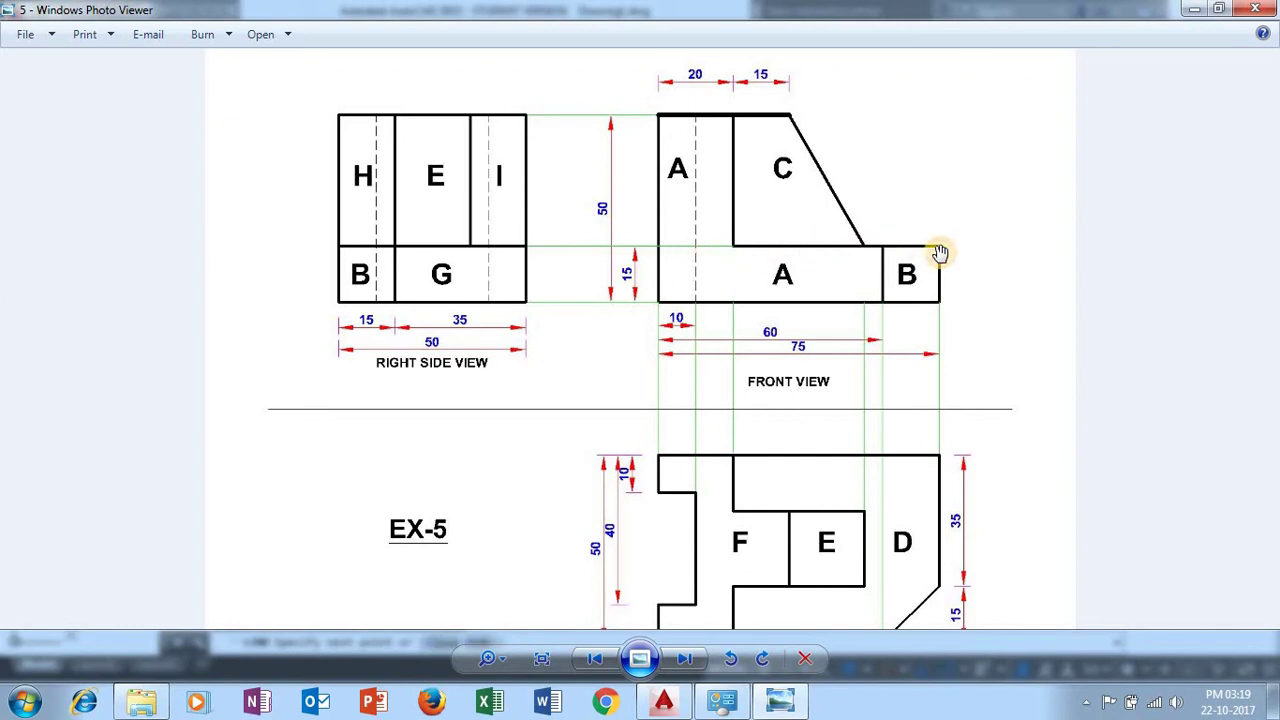
{"action": "left_click", "coordinate": [663, 702]}
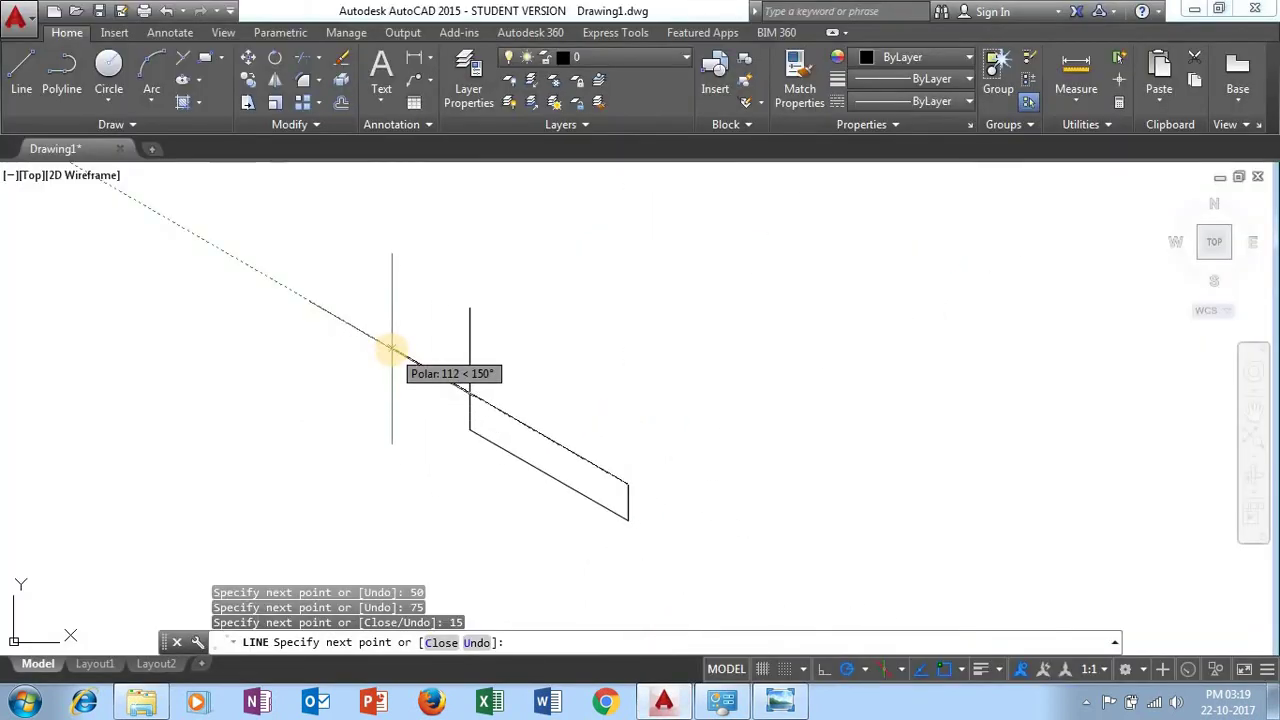
{"action": "type", "text": "55"}
{"action": "key", "text": "Return"}
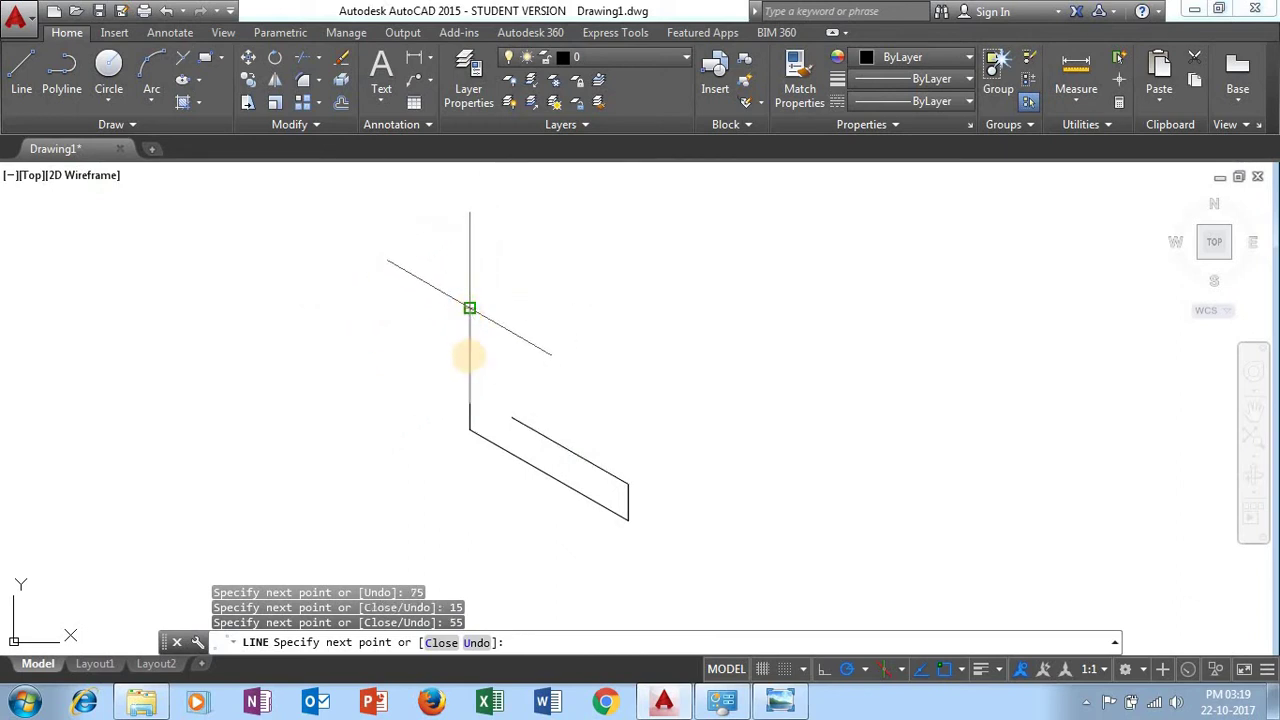
Close the L-shaped front face with a 35 mm line straight up and a 20 mm line at 150° to the starting corner
{"action": "left_click", "coordinate": [470, 430]}
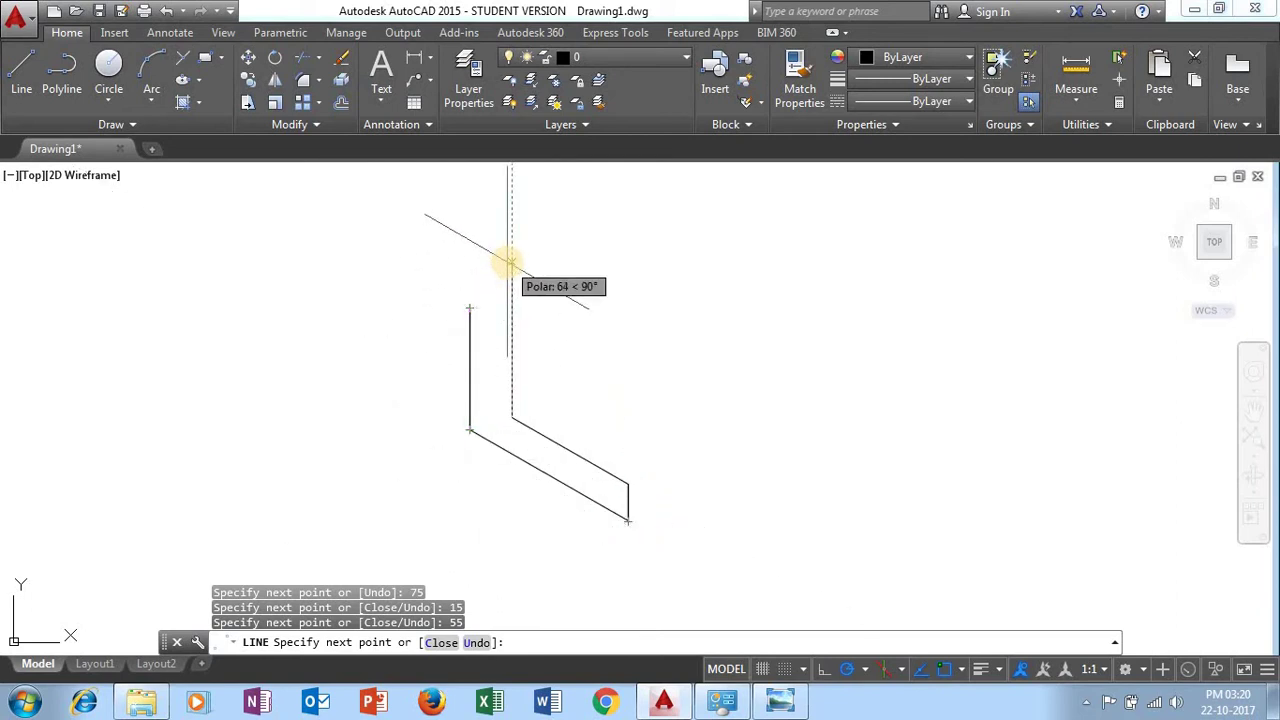
{"action": "type", "text": "3"}
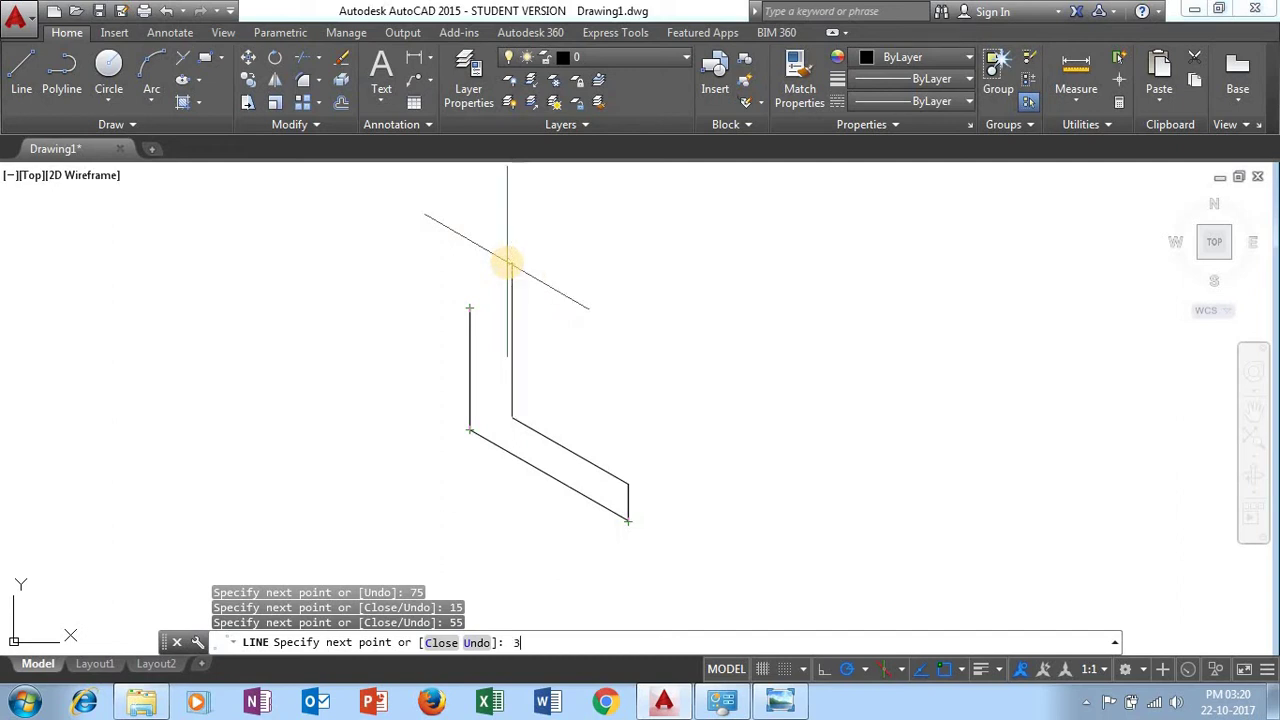
{"action": "type", "text": "5"}
{"action": "key", "text": "Return"}
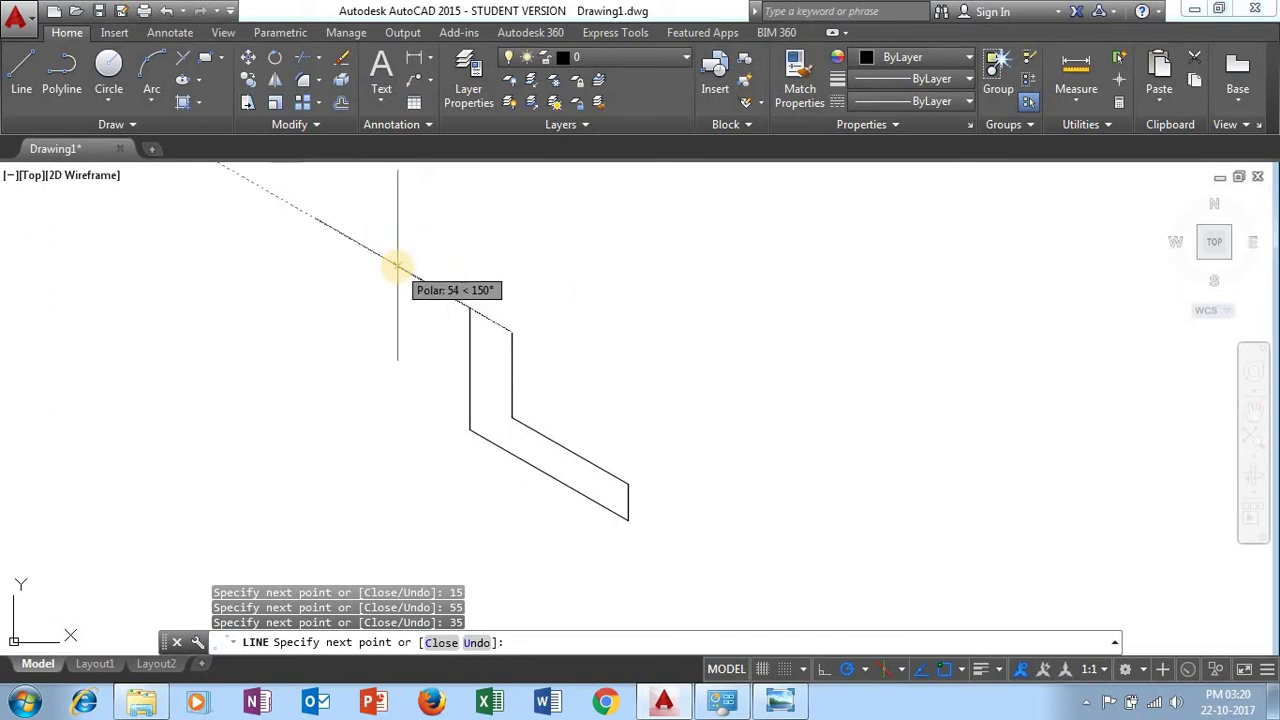
{"action": "type", "text": "20"}
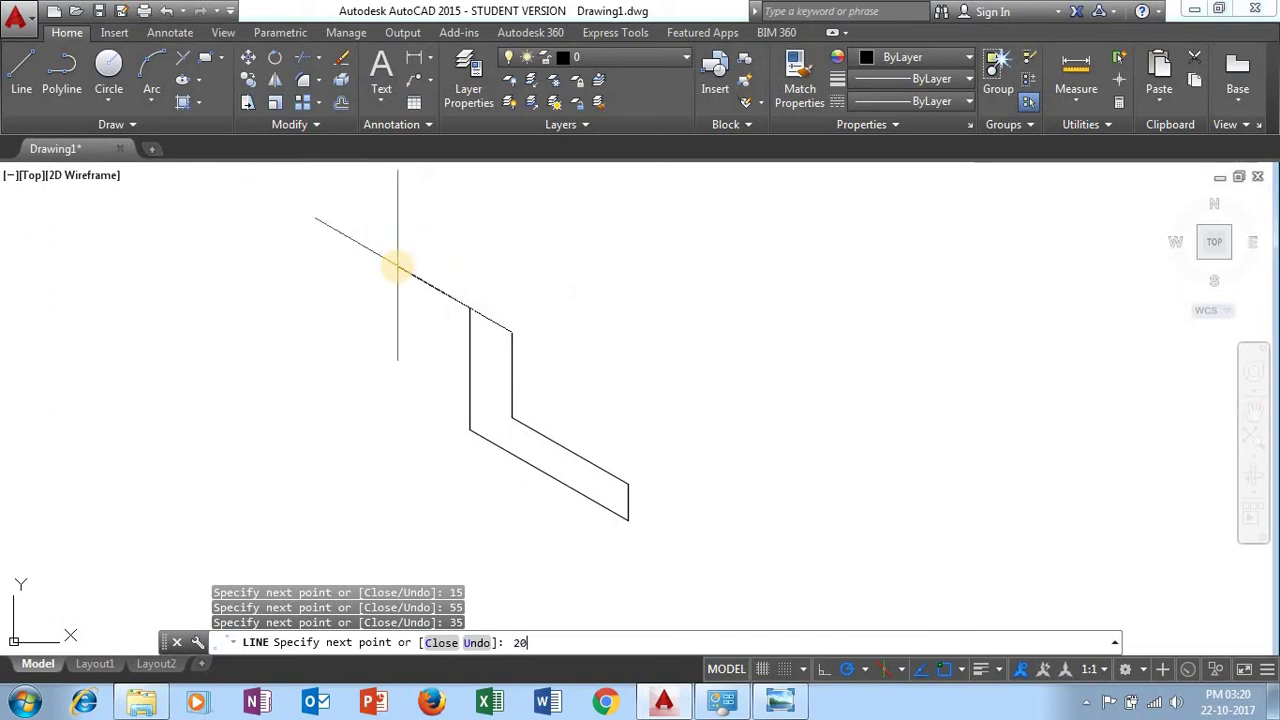
{"action": "key", "text": "Return"}
{"action": "key", "text": "Escape"}
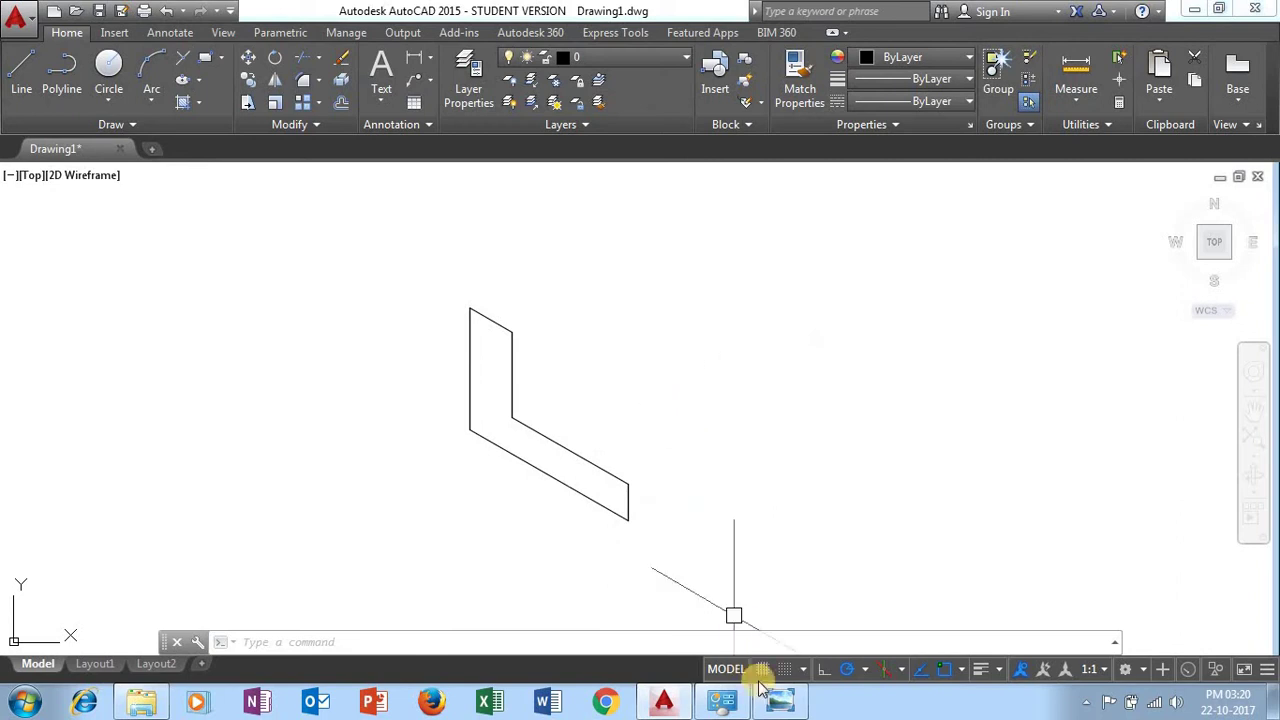
Check the right side view and draw a 50 mm line at 30° from the front face's lowest corner for the side face's bottom edge
{"action": "mouse_move", "coordinate": [778, 712]}
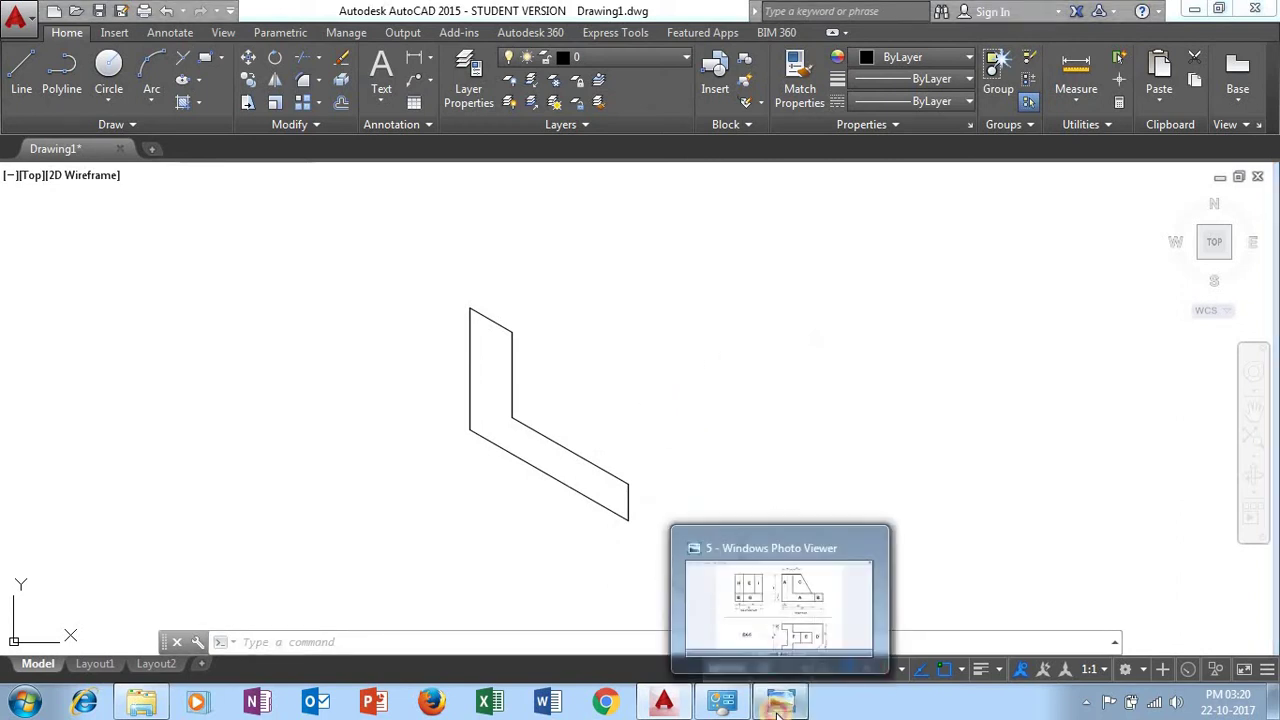
{"action": "left_click", "coordinate": [730, 600]}
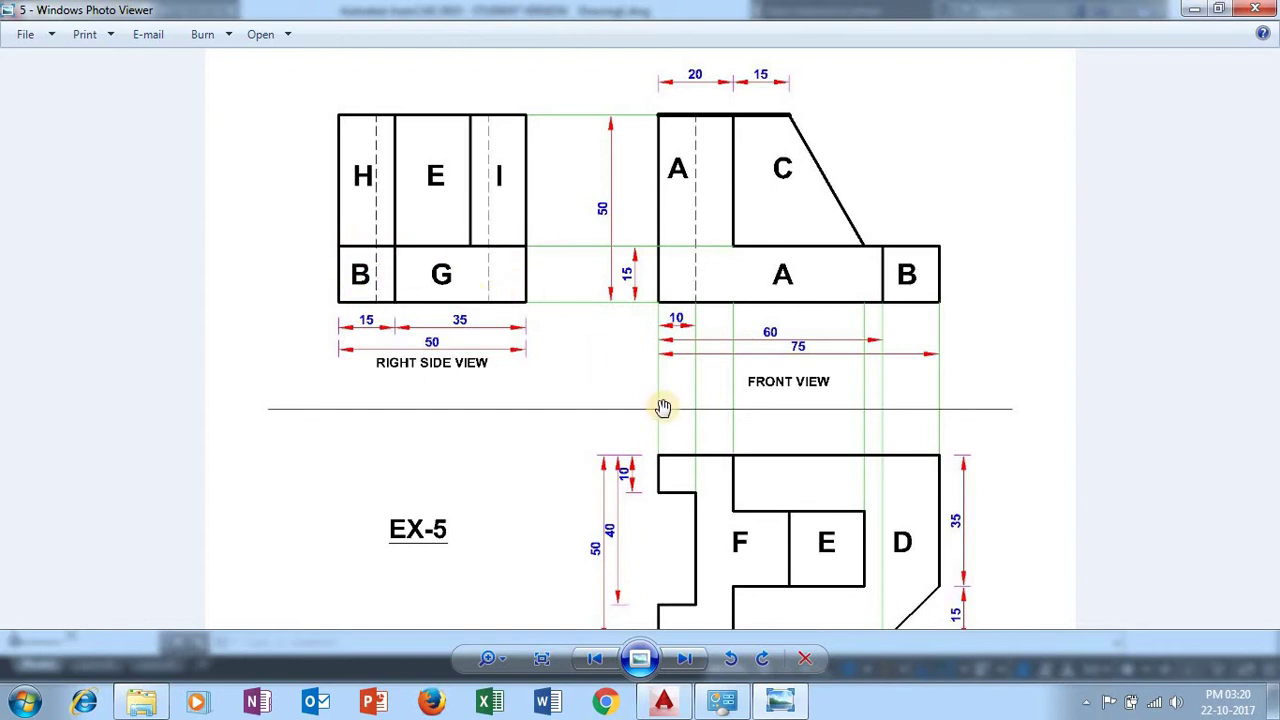
{"action": "left_click_drag", "start_coordinate": [657, 394], "coordinate": [653, 361]}
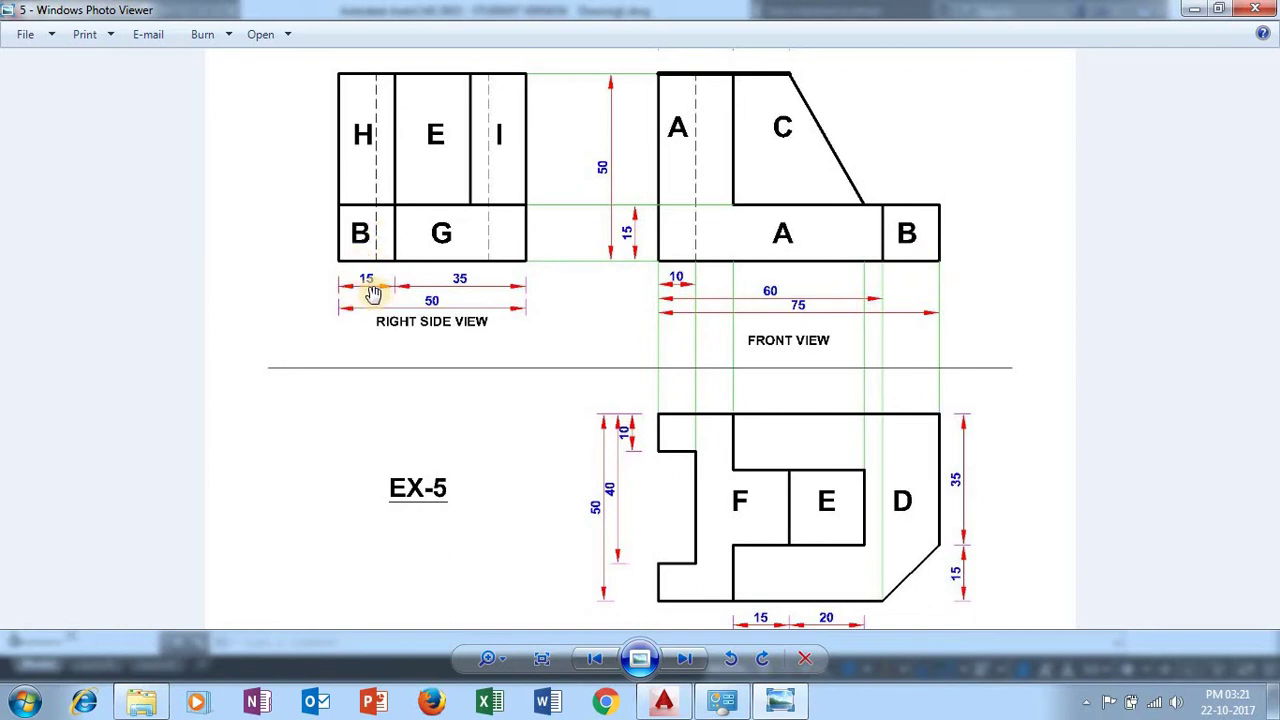
{"action": "left_click", "coordinate": [665, 703]}
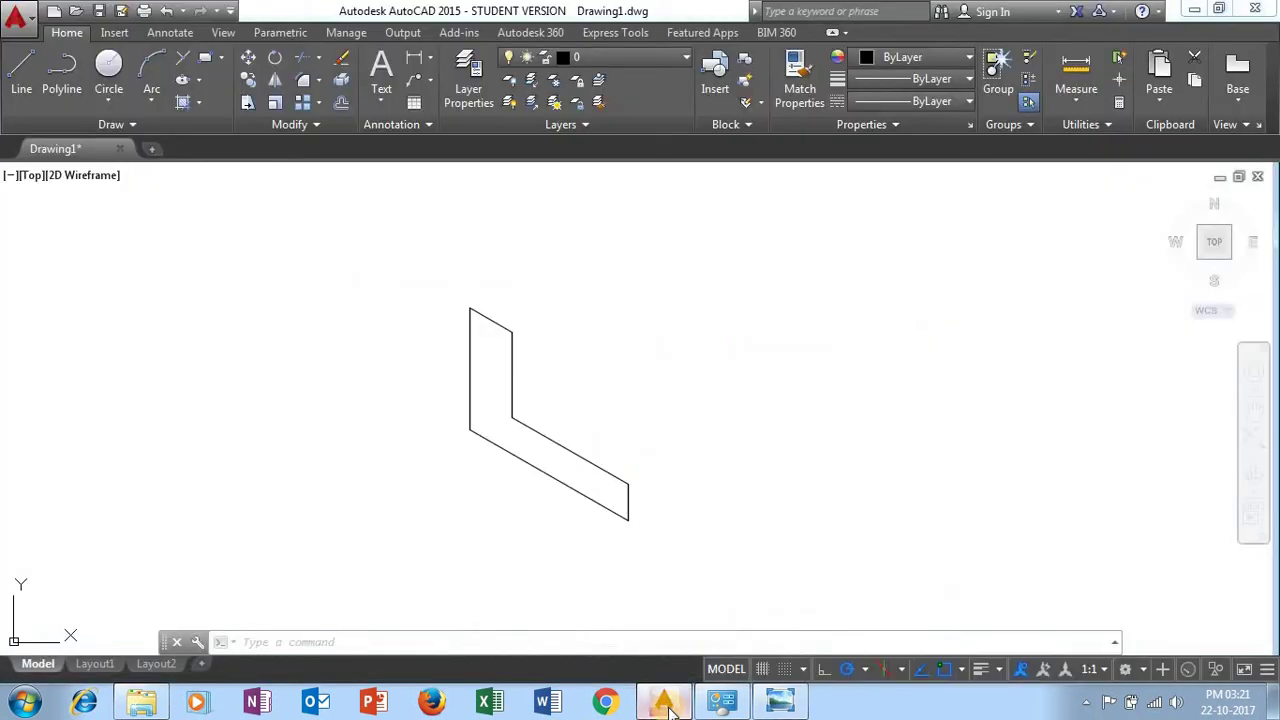
{"action": "left_click", "coordinate": [780, 702]}
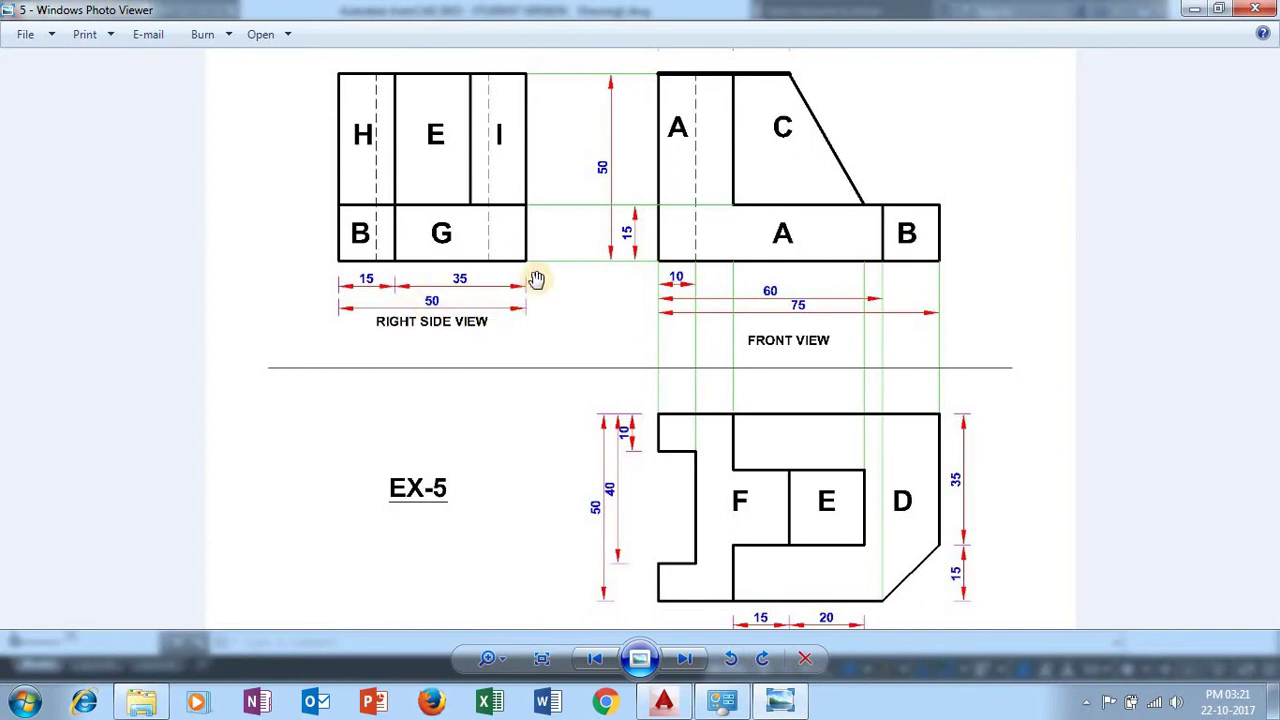
{"action": "left_click", "coordinate": [663, 702]}
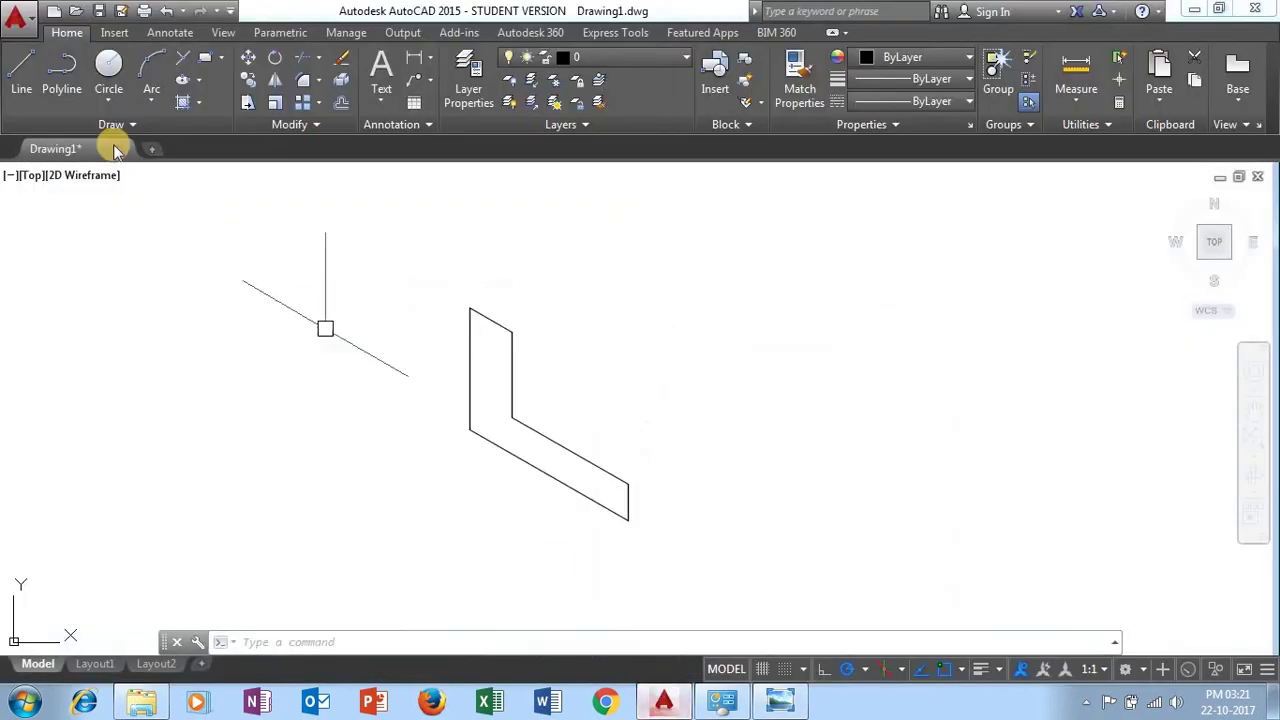
{"action": "left_click", "coordinate": [30, 92]}
{"action": "scroll", "coordinate": [623, 517], "scroll_direction": "up", "scroll_amount": 2}
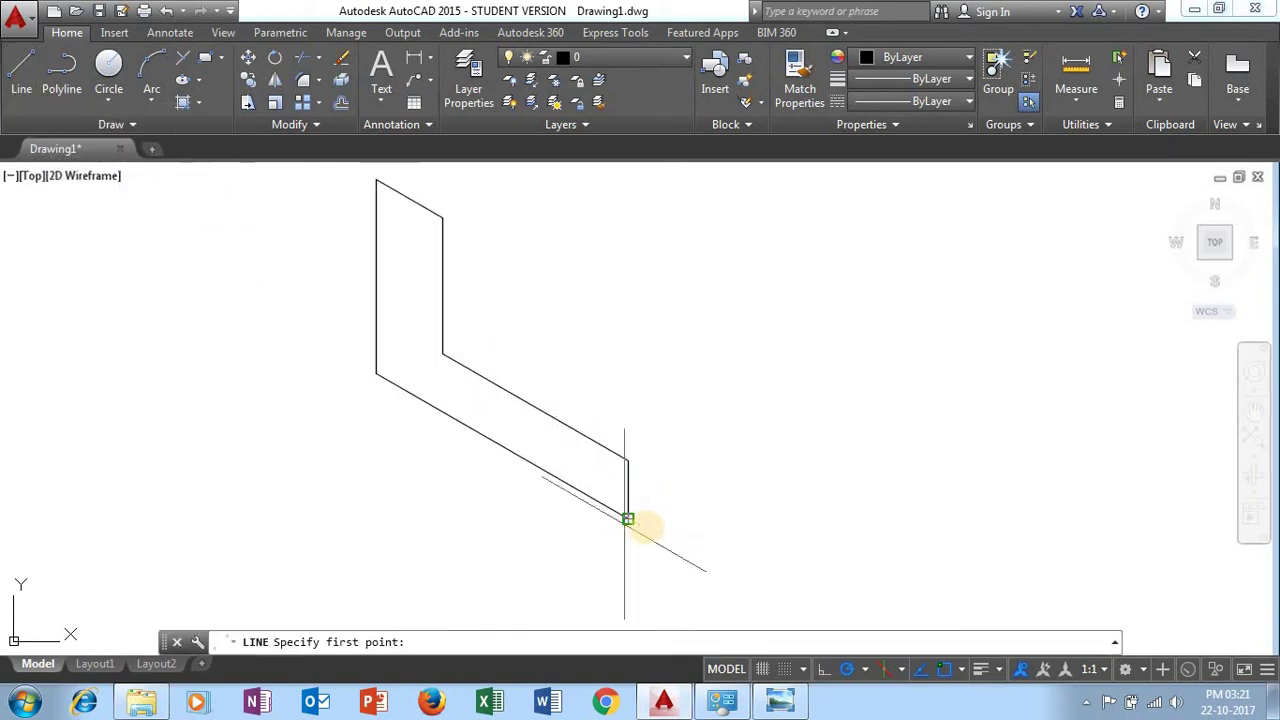
{"action": "left_click", "coordinate": [628, 519]}
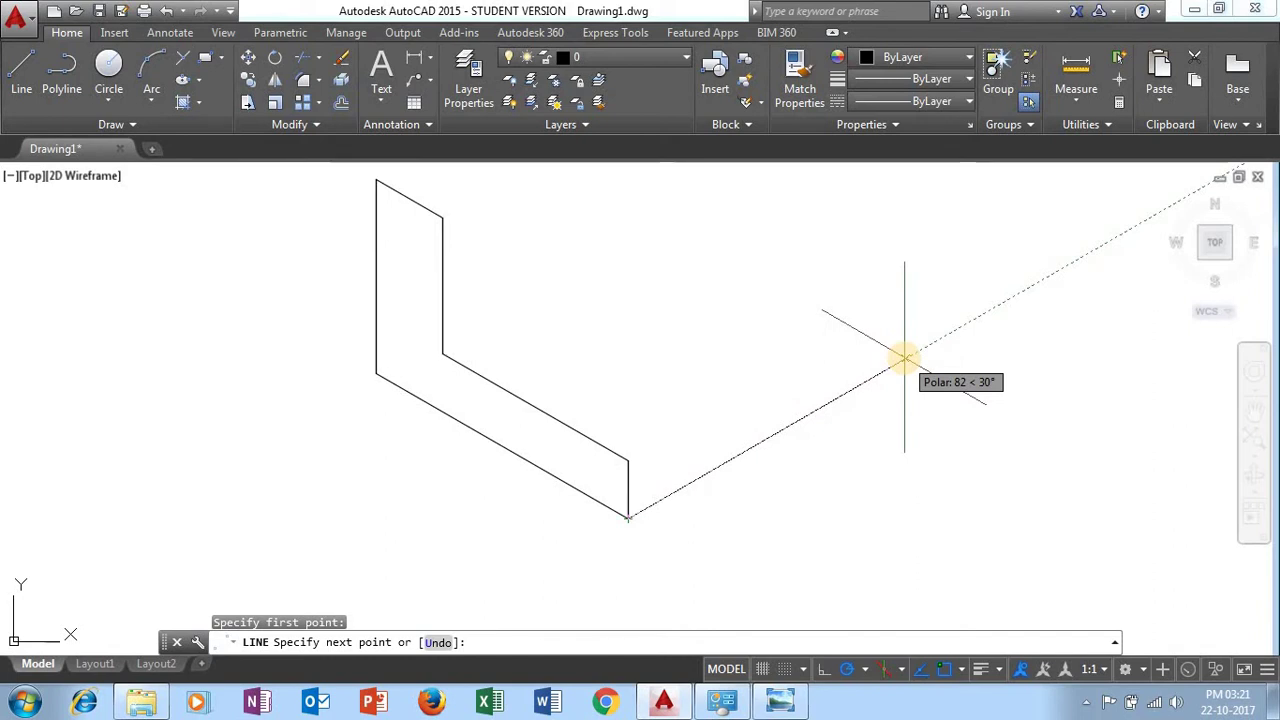
{"action": "type", "text": "50"}
{"action": "key", "text": "Return"}
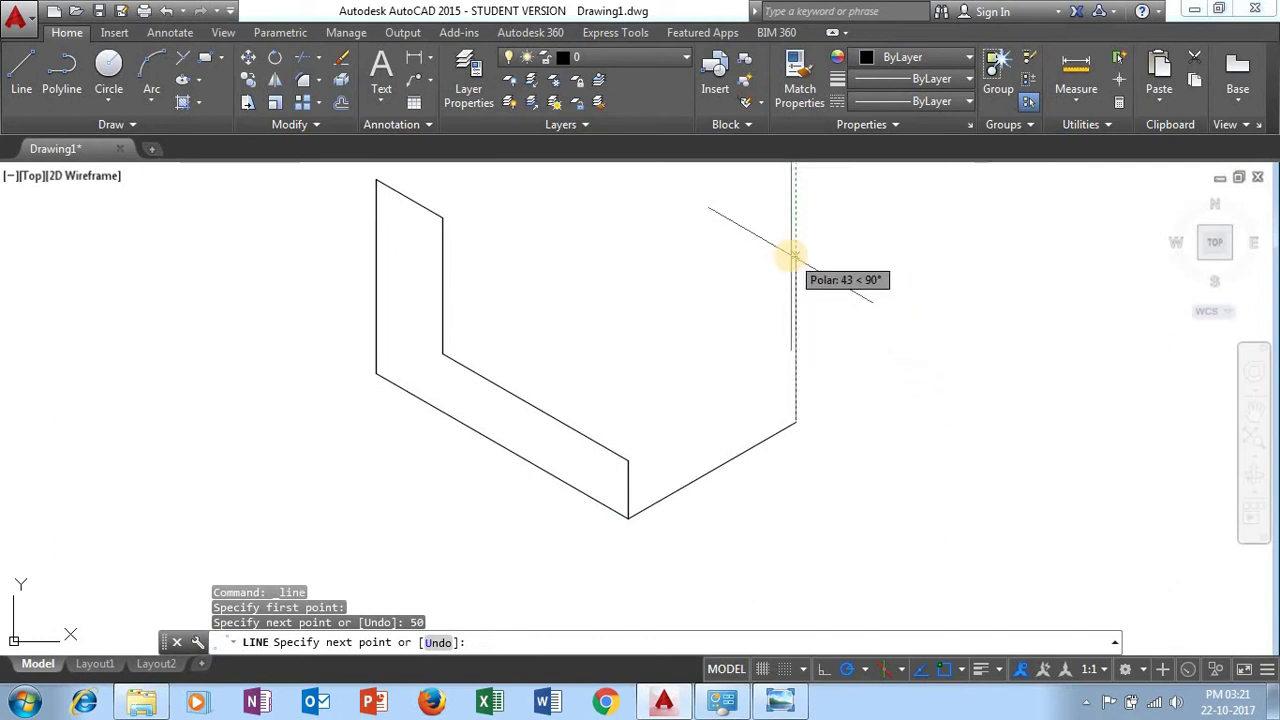
Complete the base's right side face with a 15 mm line straight up and a 50 mm line at 210° back to the front face
{"action": "type", "text": "15"}
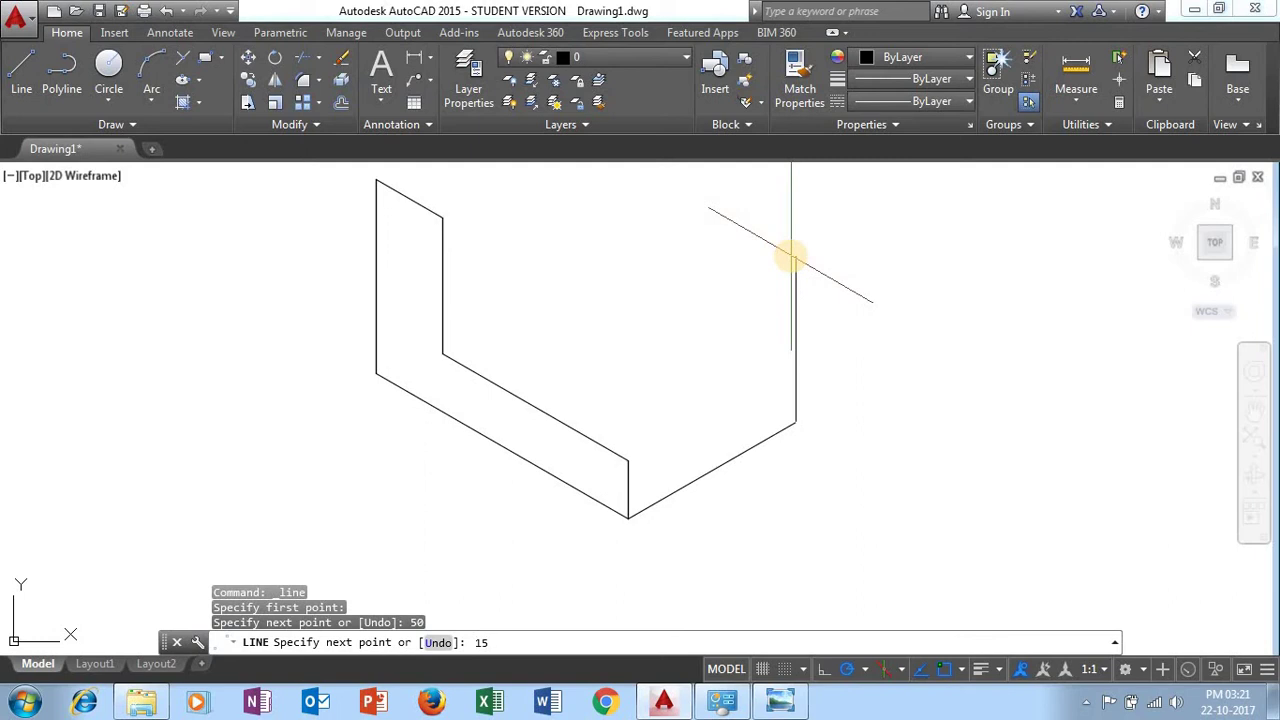
{"action": "key", "text": "Return"}
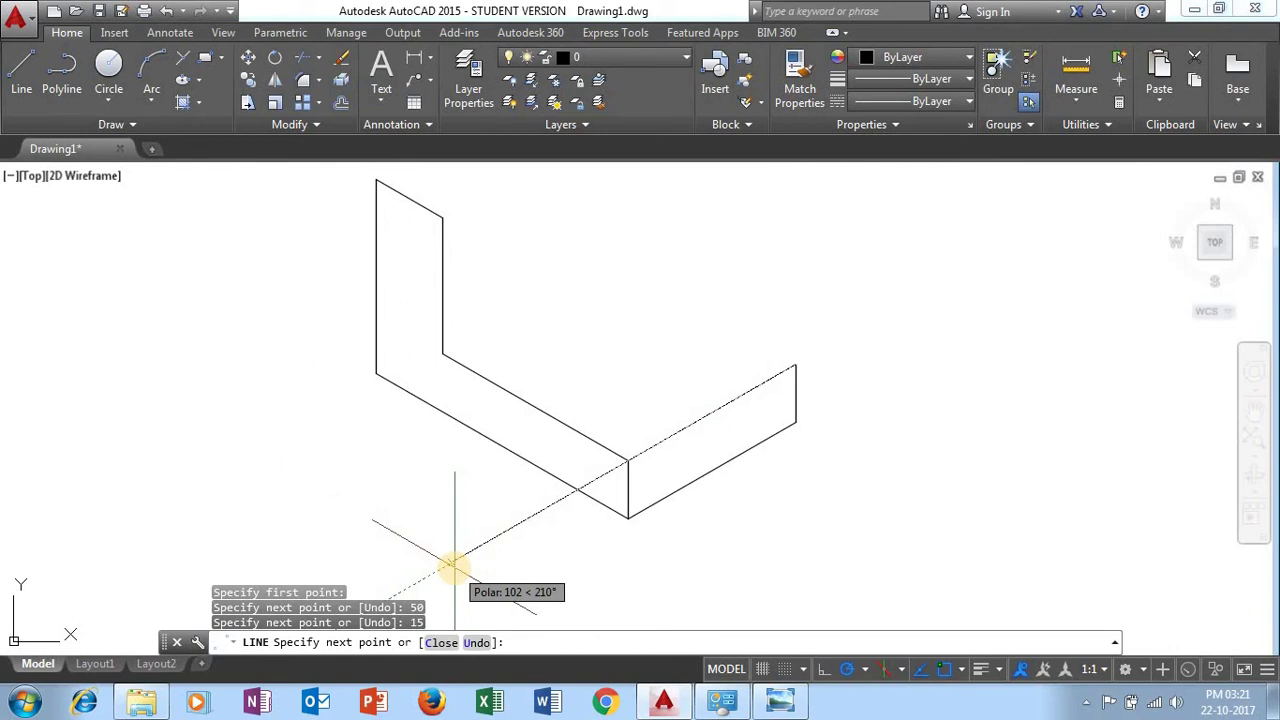
{"action": "type", "text": "50"}
{"action": "key", "text": "Return"}
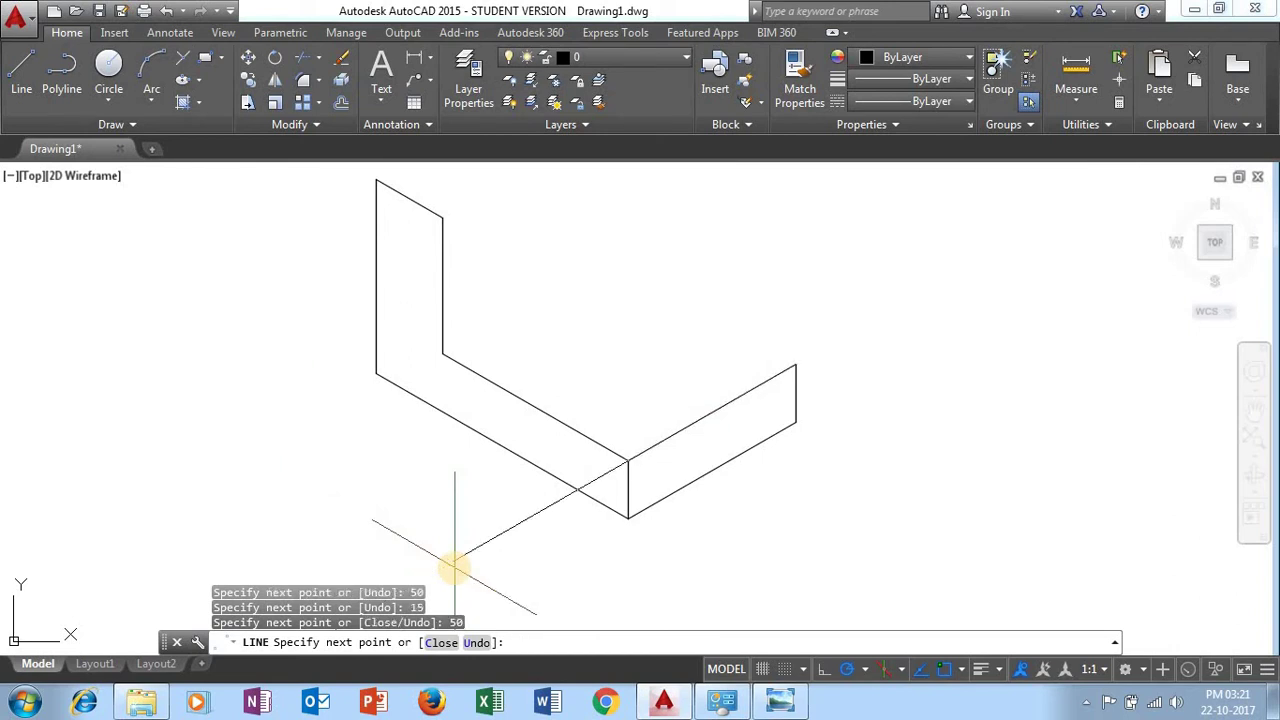
{"action": "key", "text": "Escape"}
{"action": "key", "text": "Escape"}
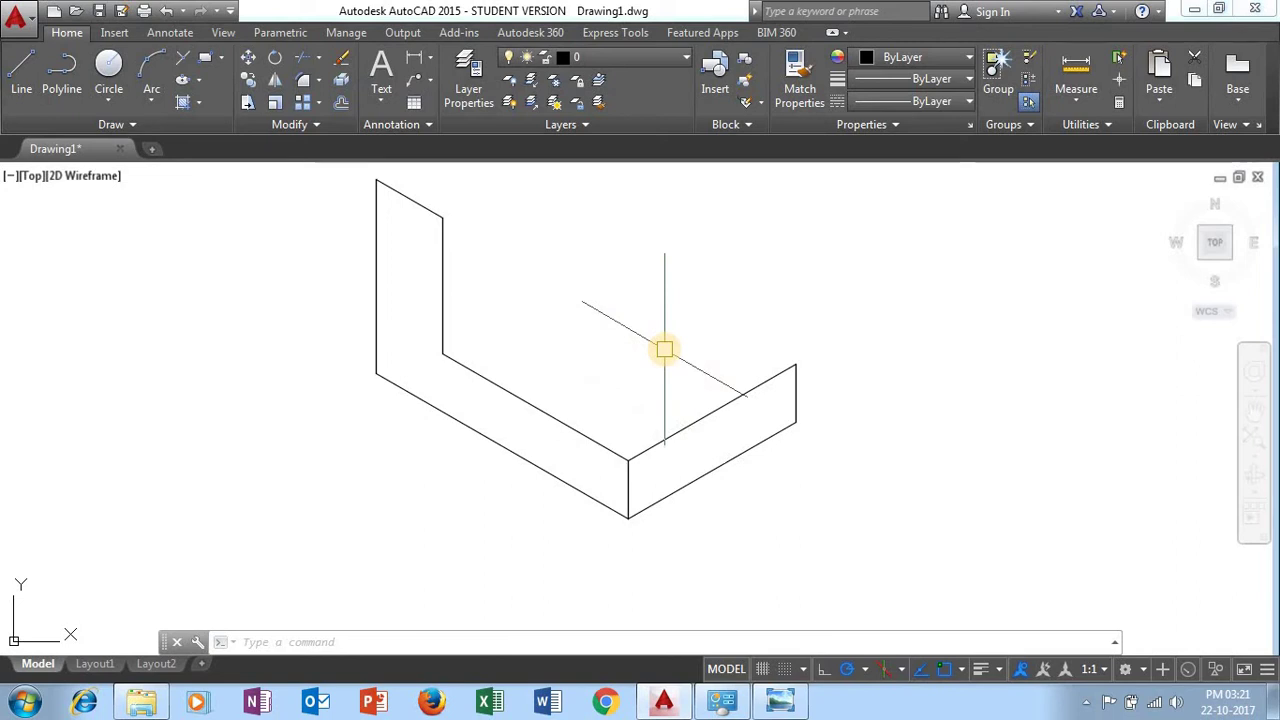
Chamfer the upper corner between the front and right side faces of the base with both distances 15 mm
{"action": "type", "text": "CHAM"}
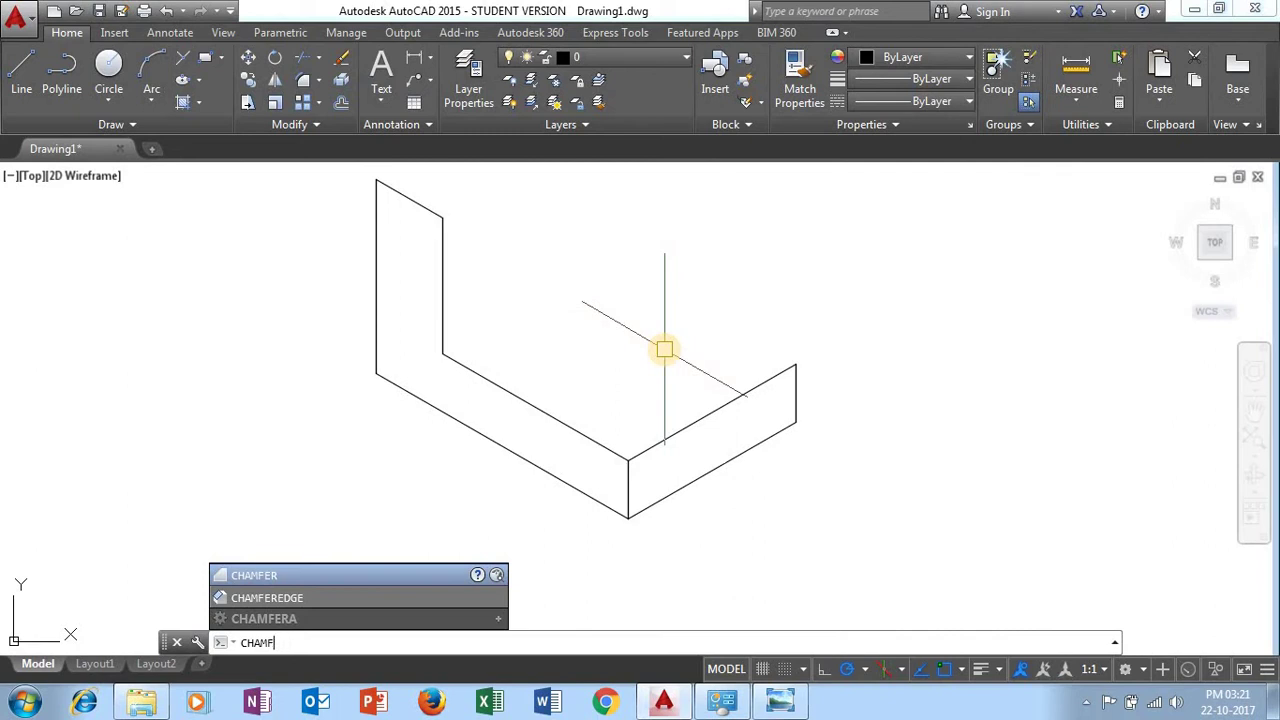
{"action": "key", "text": "BackSpace"}
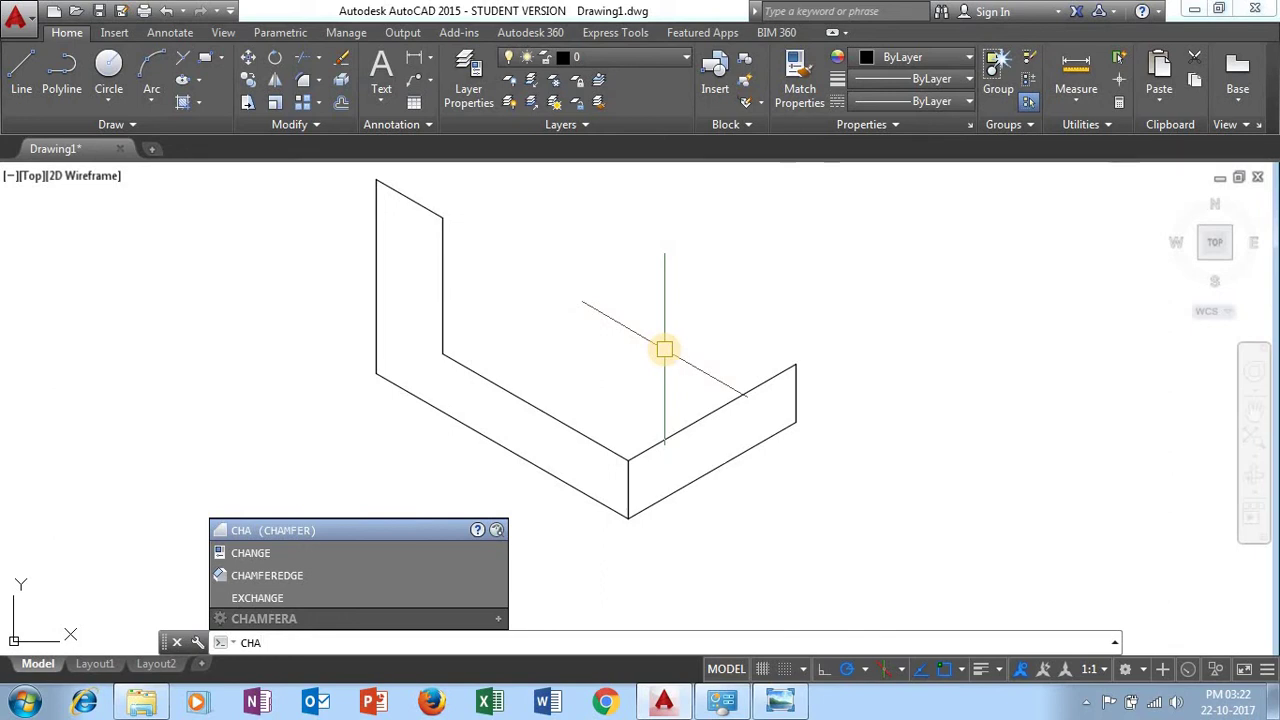
{"action": "key", "text": "Return"}
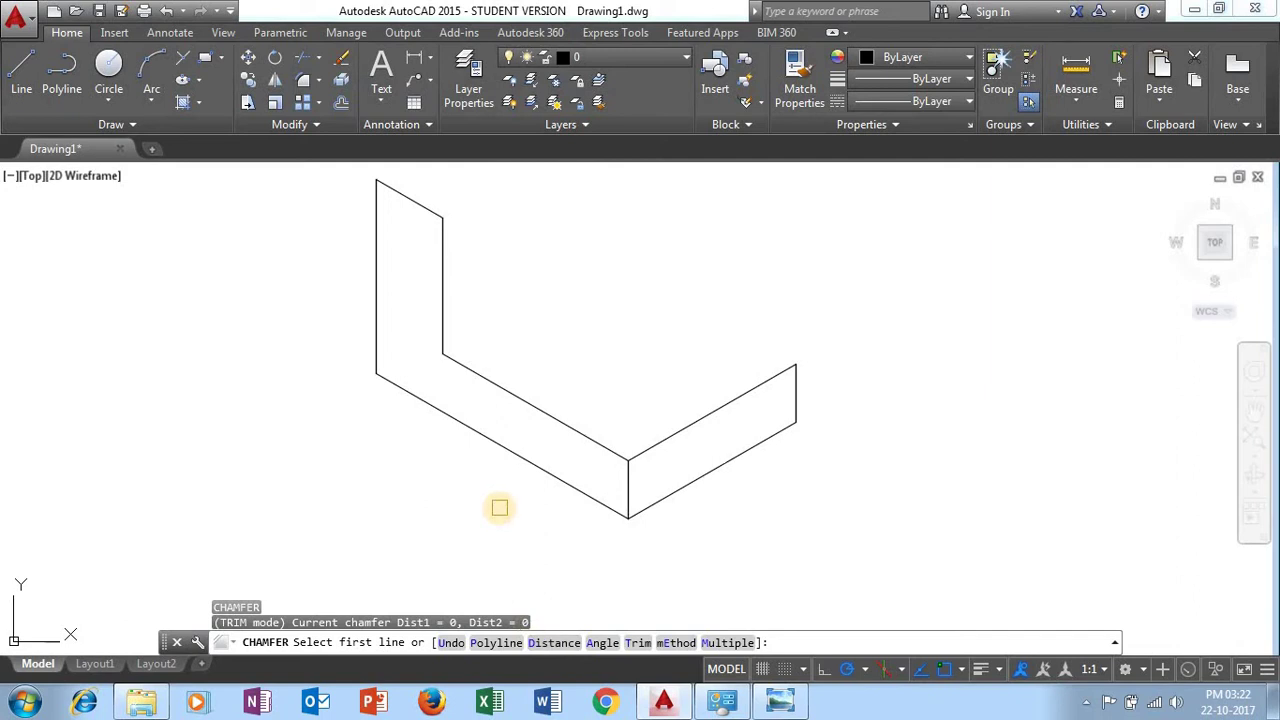
{"action": "key", "text": "Return"}
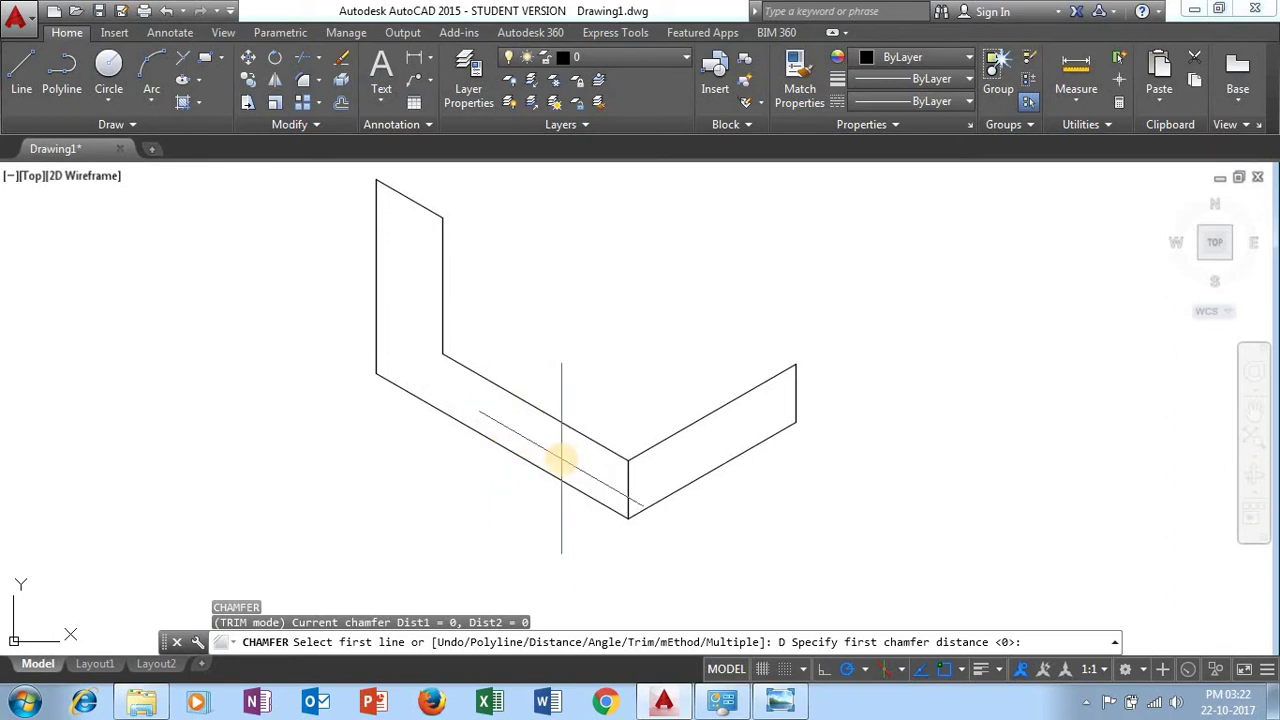
{"action": "key", "text": "Return"}
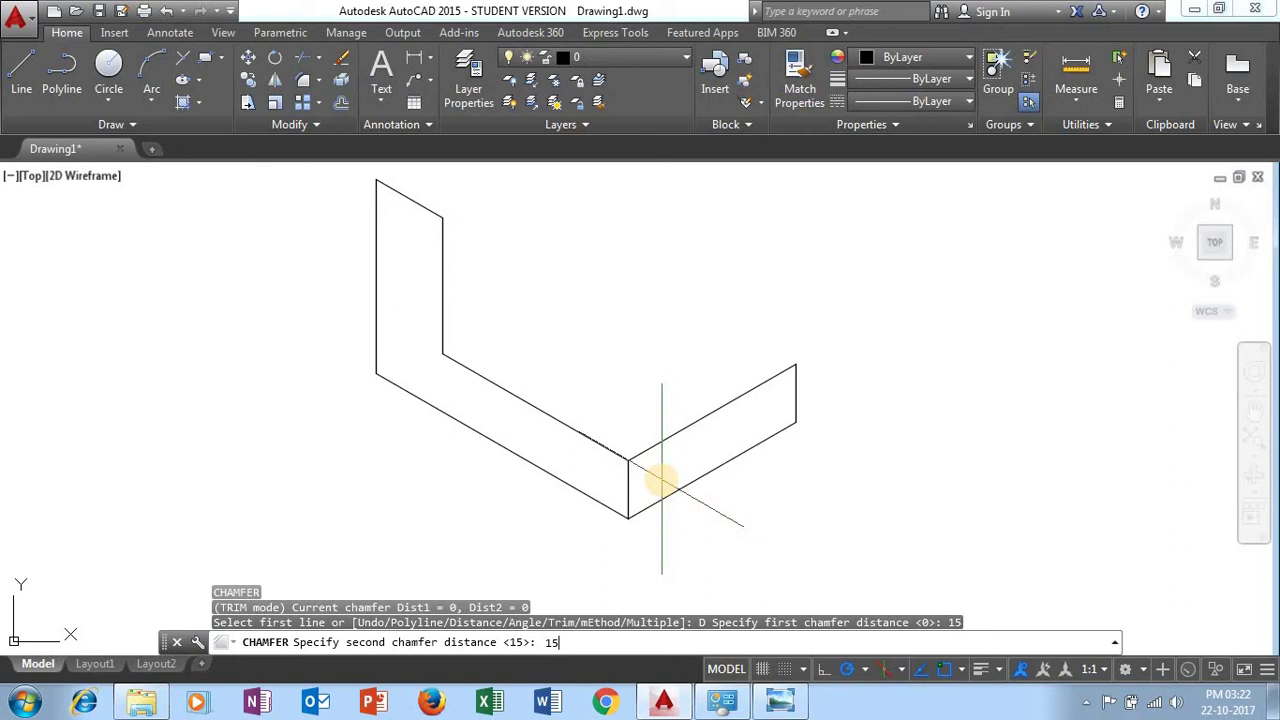
{"action": "key", "text": "Return"}
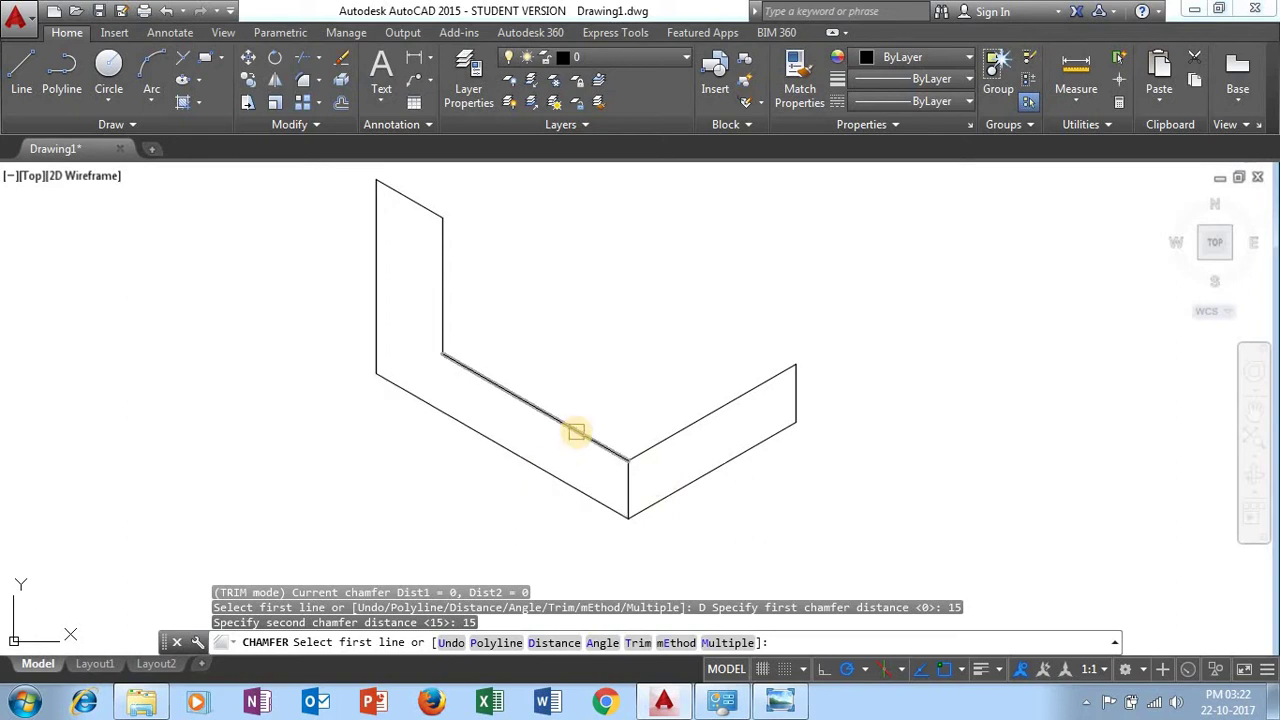
{"action": "left_click", "coordinate": [576, 432]}
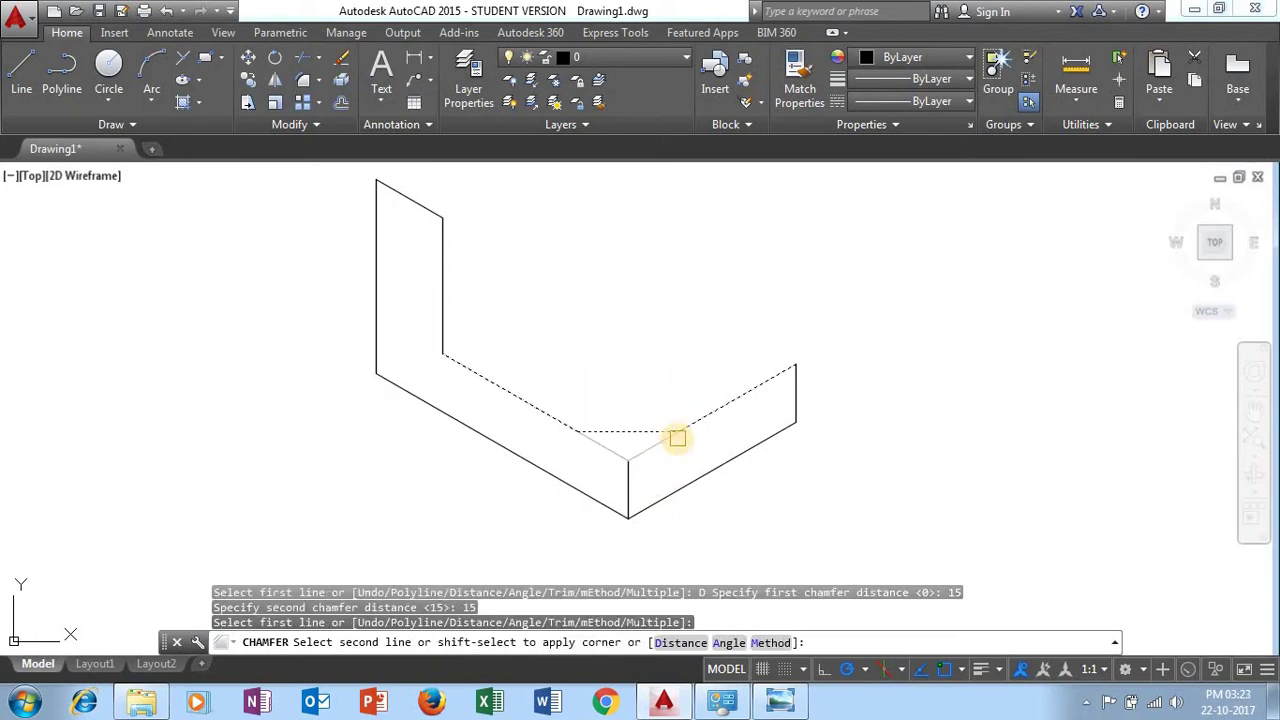
{"action": "left_click", "coordinate": [678, 480]}
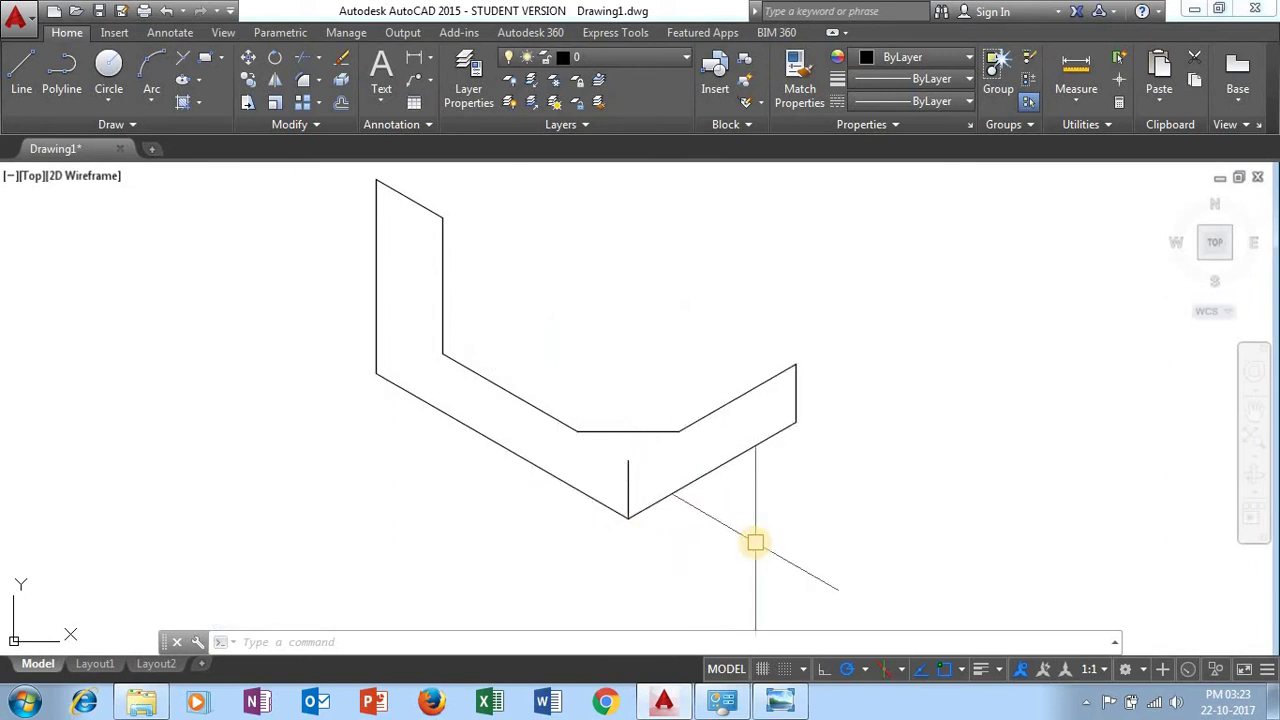
Chamfer the lower corner between the base's front and right side faces with both distances 15 mm
{"action": "type", "text": "CHA"}
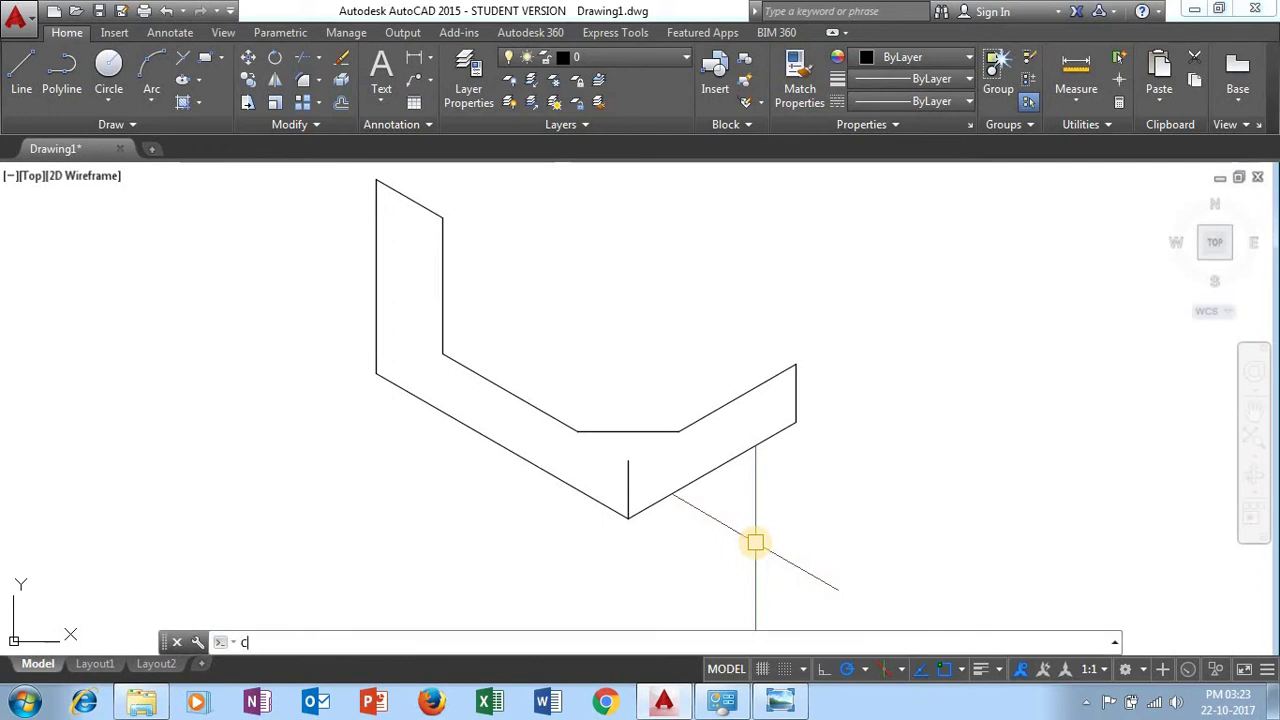
{"action": "key", "text": "Return"}
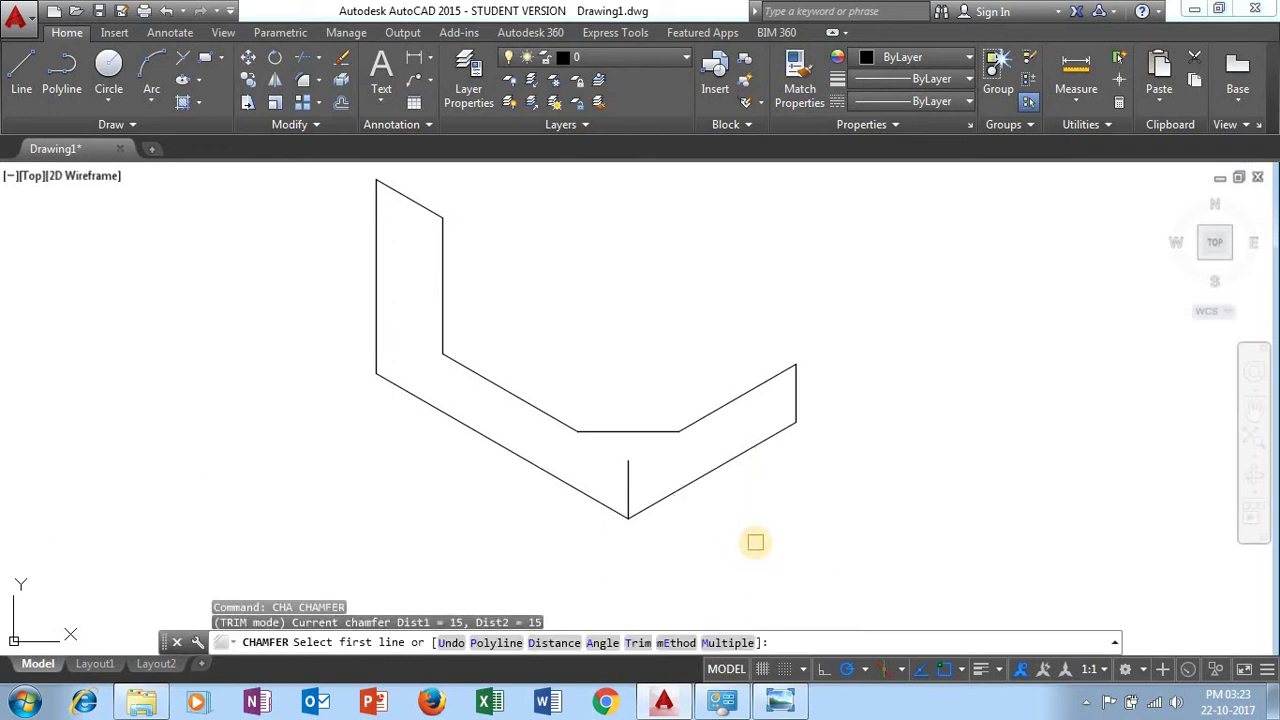
{"action": "type", "text": "D"}
{"action": "key", "text": "Return"}
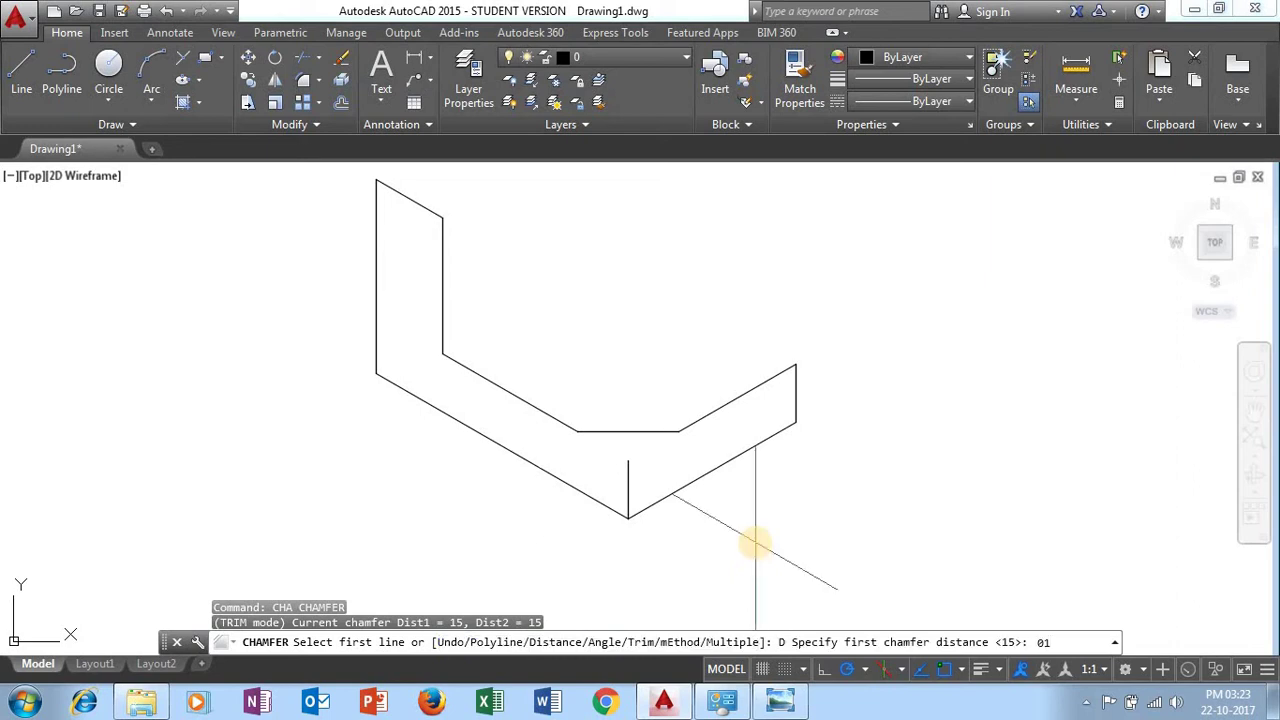
{"action": "key", "text": "BackSpace"}
{"action": "key", "text": "BackSpace"}
{"action": "type", "text": "15"}
{"action": "key", "text": "Return"}
{"action": "type", "text": "1"}
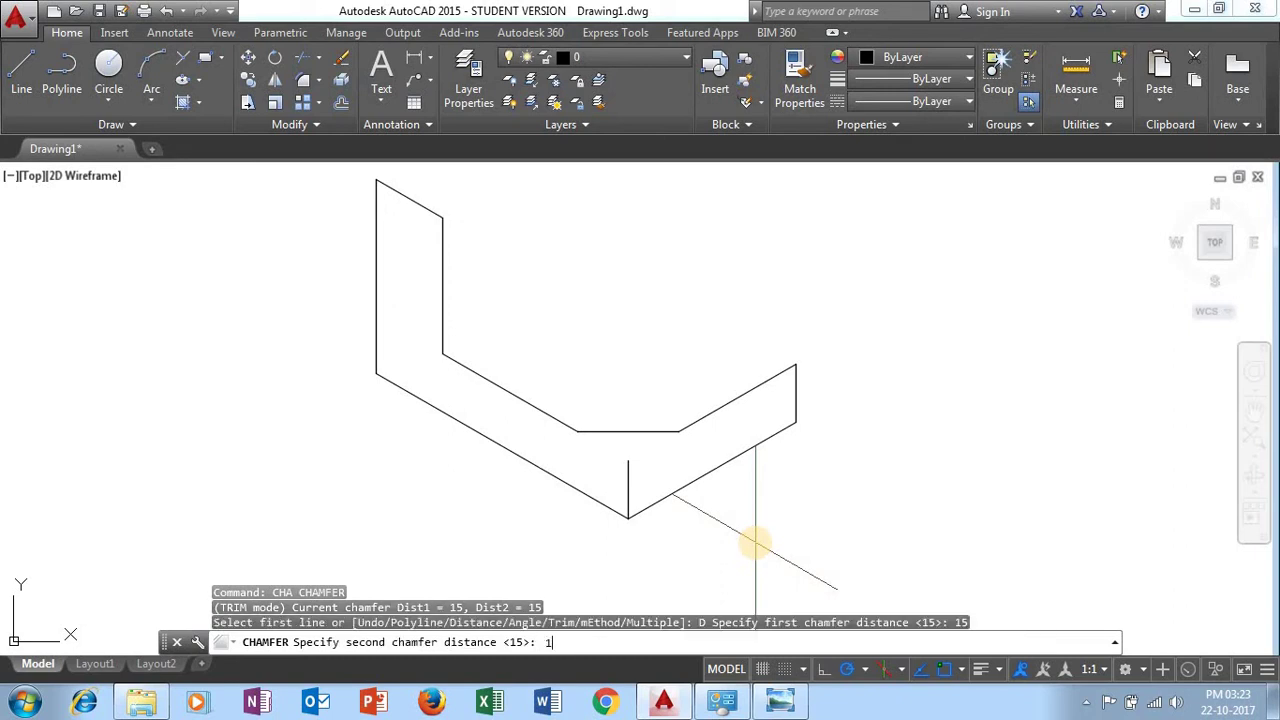
{"action": "type", "text": "5"}
{"action": "key", "text": "Return"}
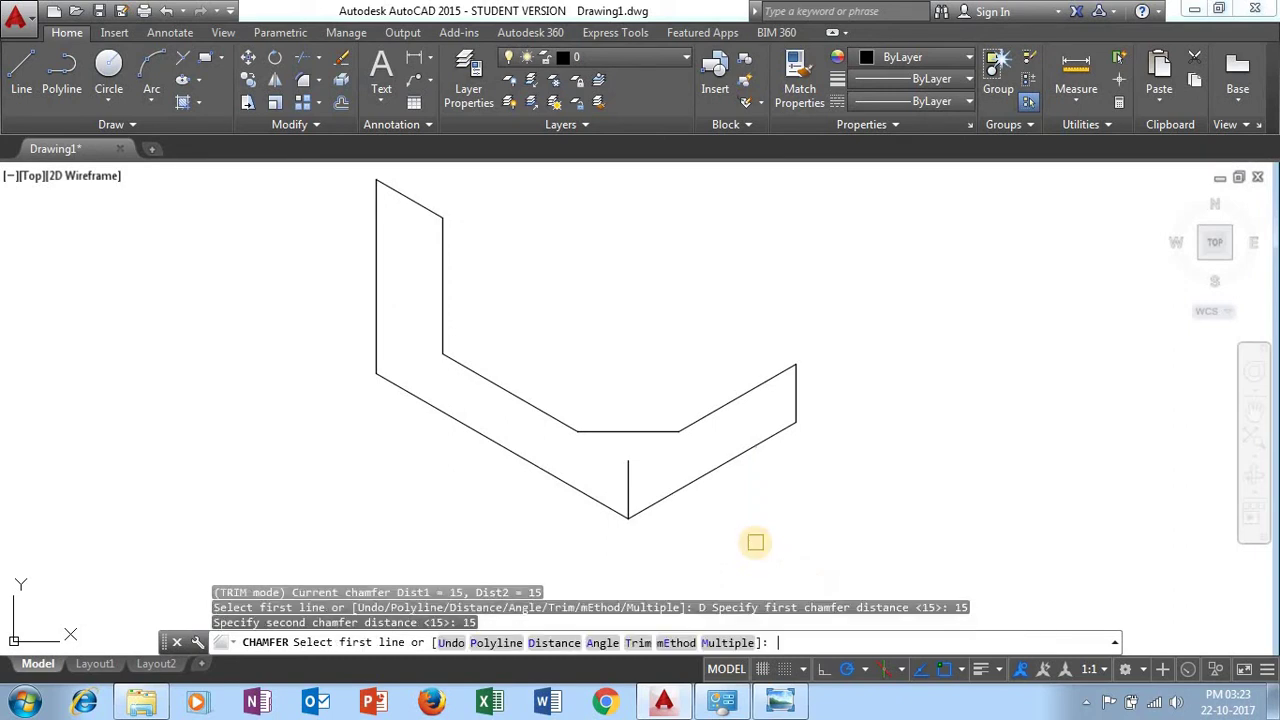
{"action": "left_click", "coordinate": [580, 491]}
{"action": "left_click", "coordinate": [677, 491]}
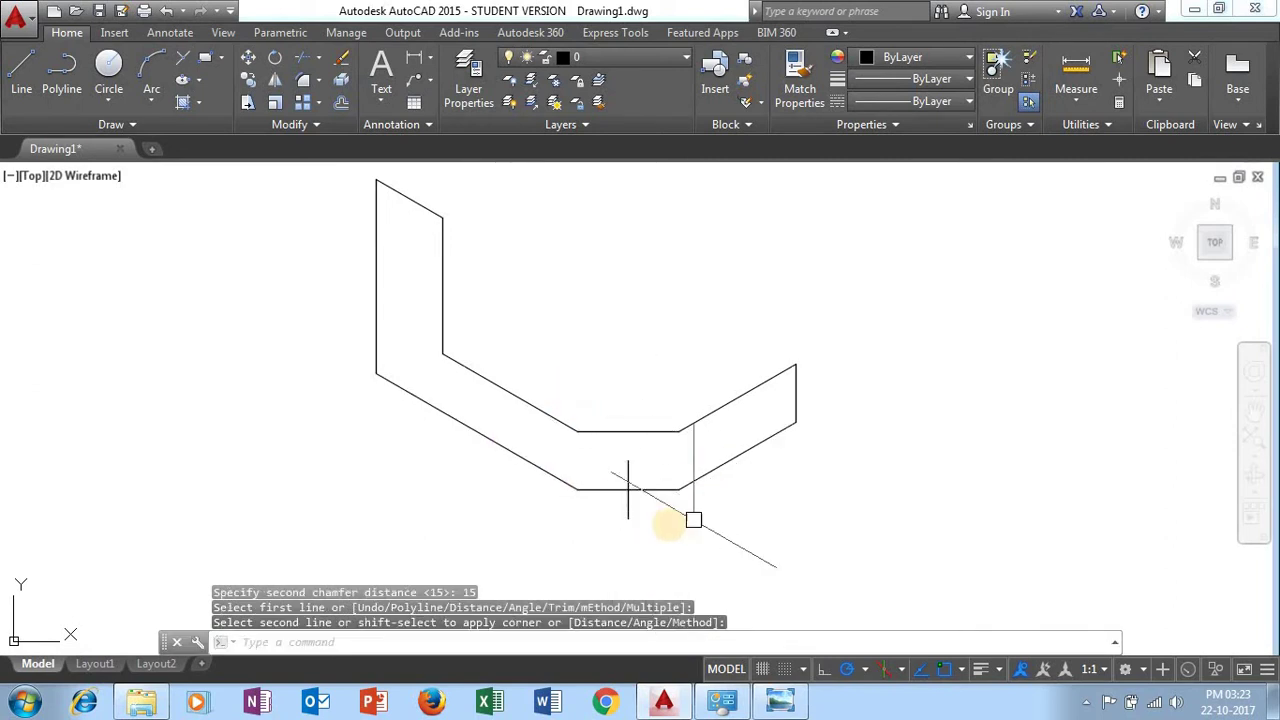
Erase the leftover vertical line at the original front corner between the two chamfers
{"action": "left_click", "coordinate": [628, 486]}
{"action": "left_click", "coordinate": [630, 472]}
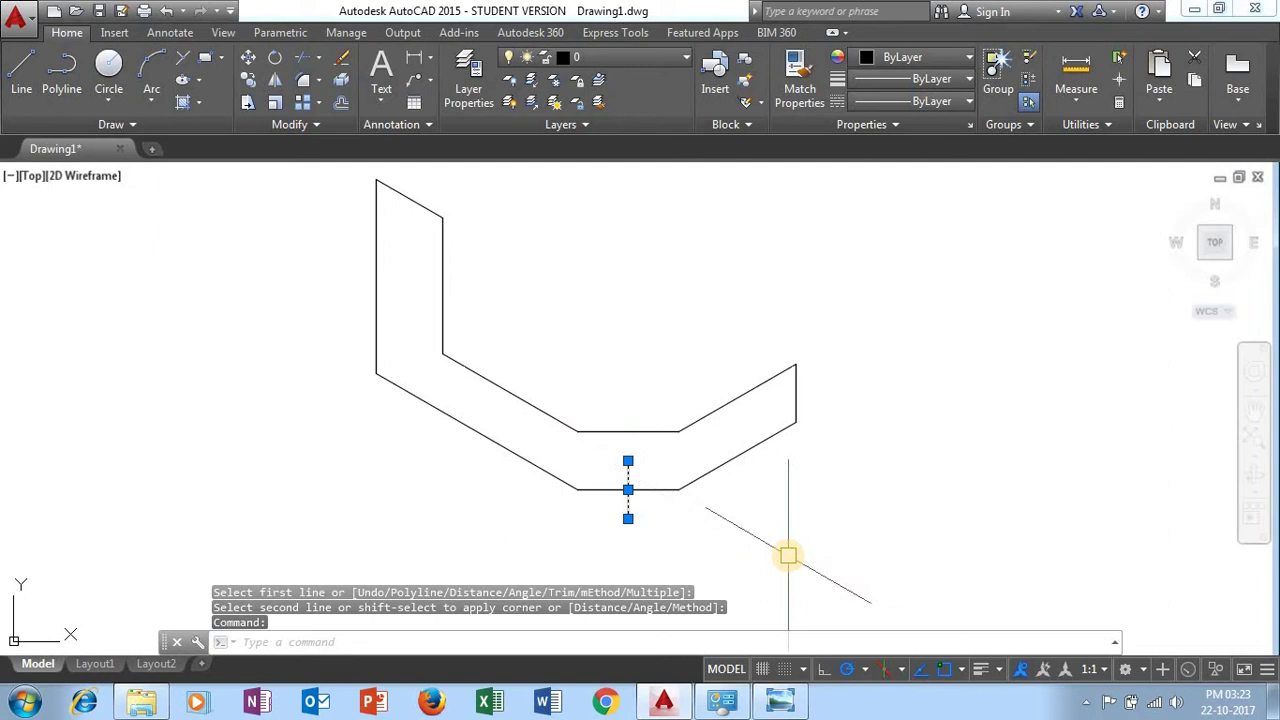
{"action": "key", "text": "Delete"}
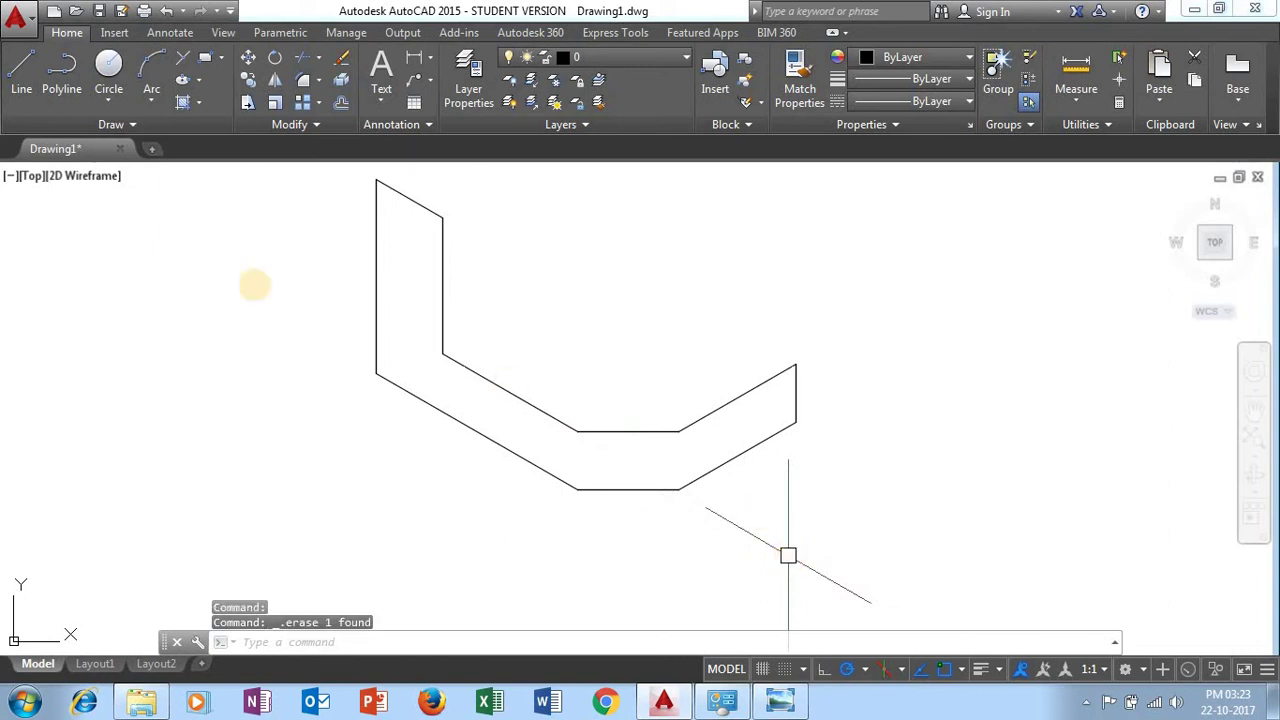
Draw two vertical lines joining the ends of the upper and lower chamfer edges to close the bevelled face
{"action": "left_click", "coordinate": [21, 70]}
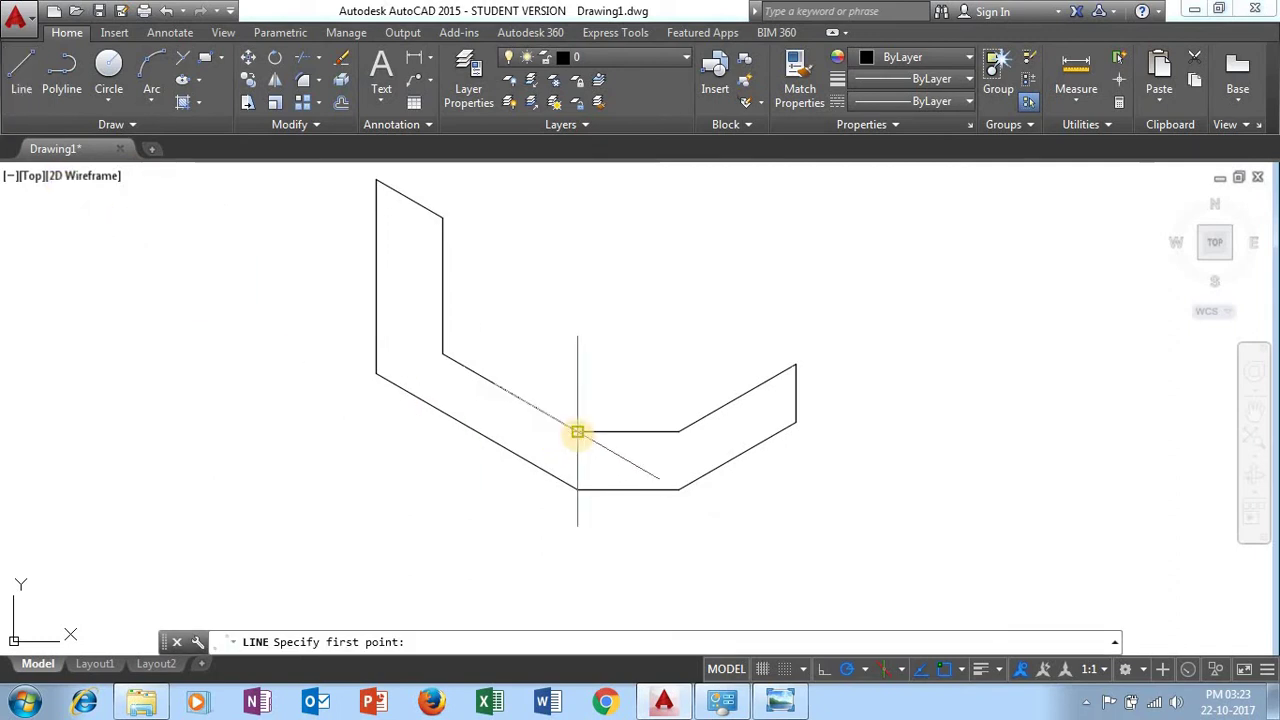
{"action": "left_click", "coordinate": [577, 432]}
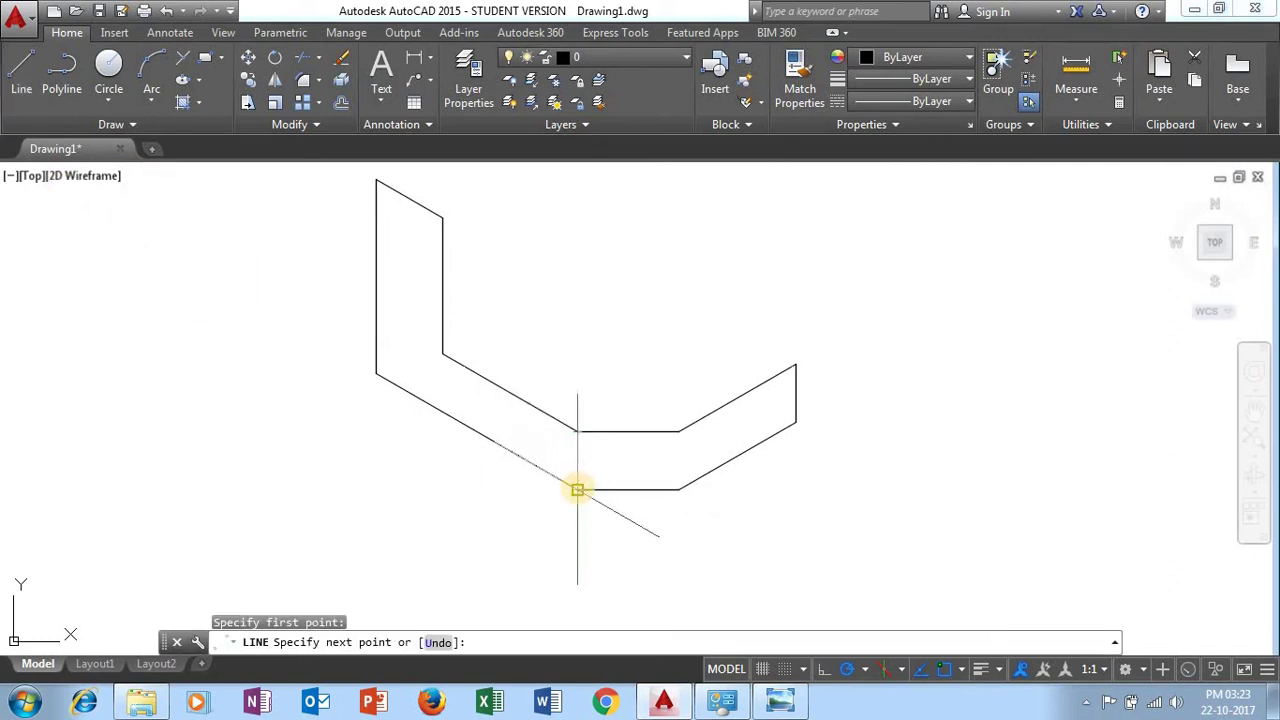
{"action": "left_click", "coordinate": [577, 490]}
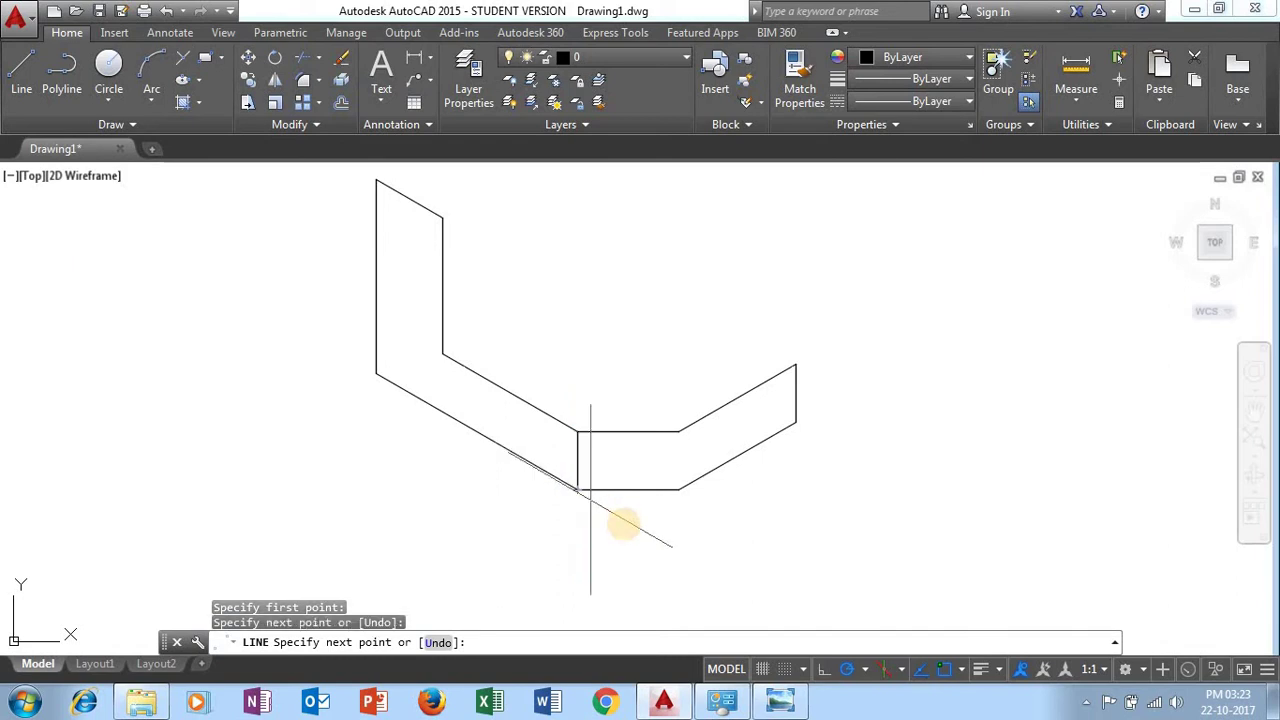
{"action": "key", "text": "Escape"}
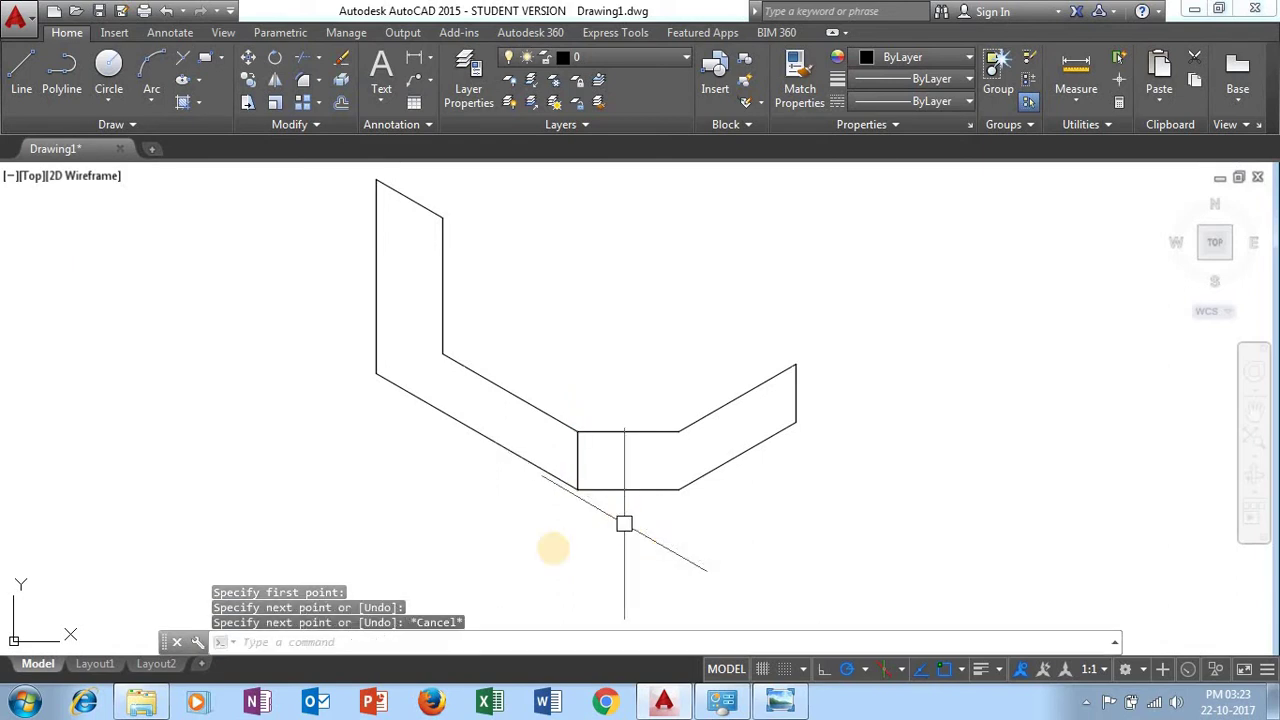
{"action": "left_click", "coordinate": [21, 70]}
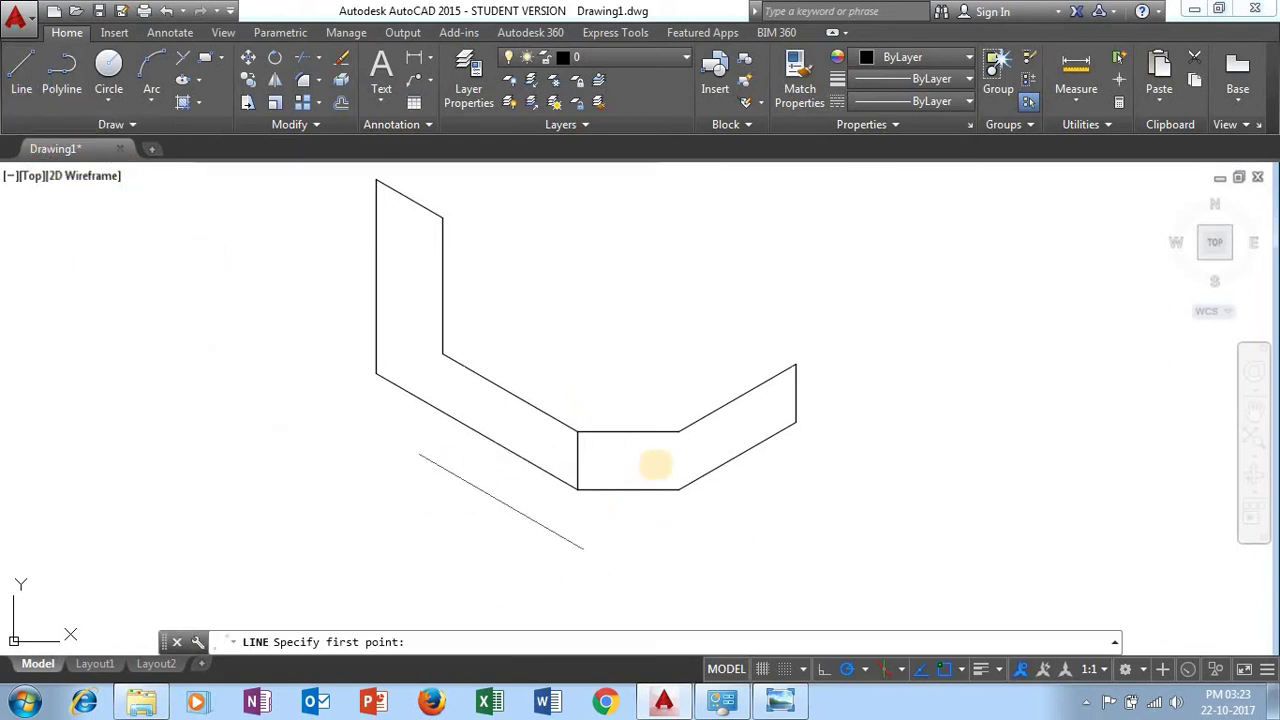
{"action": "left_click", "coordinate": [679, 432]}
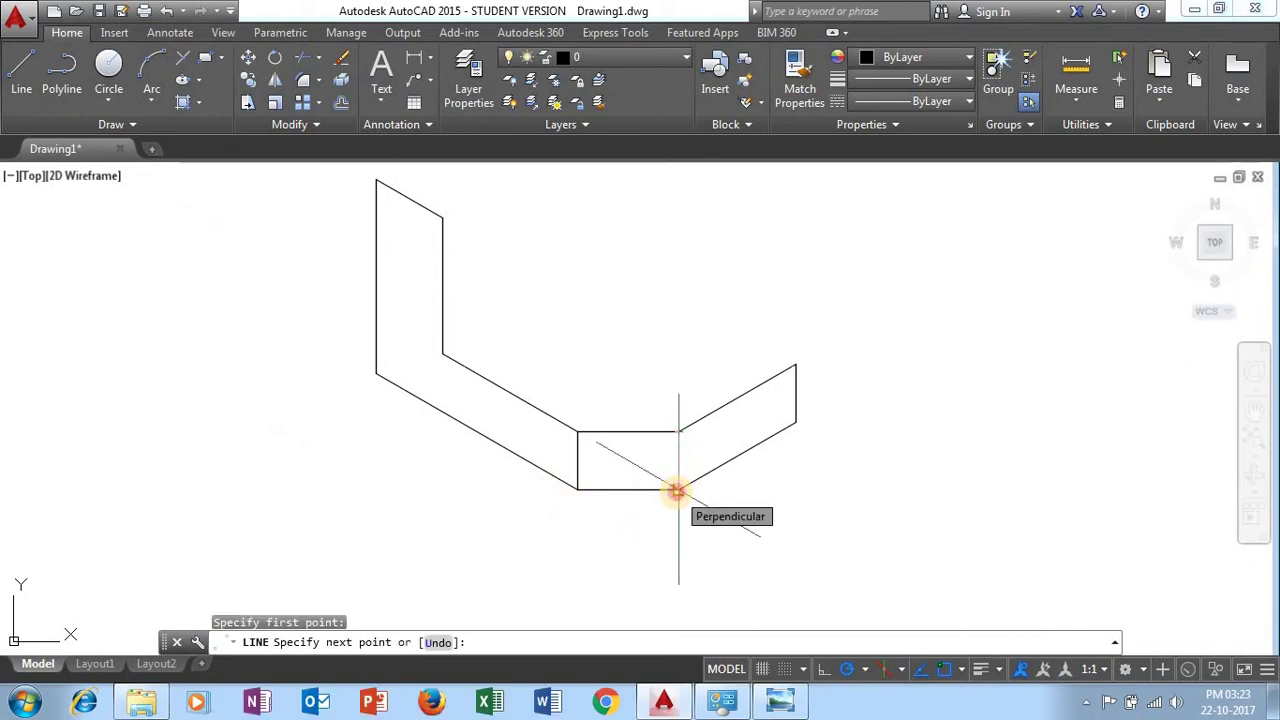
{"action": "left_click", "coordinate": [679, 491]}
{"action": "key", "text": "Escape"}
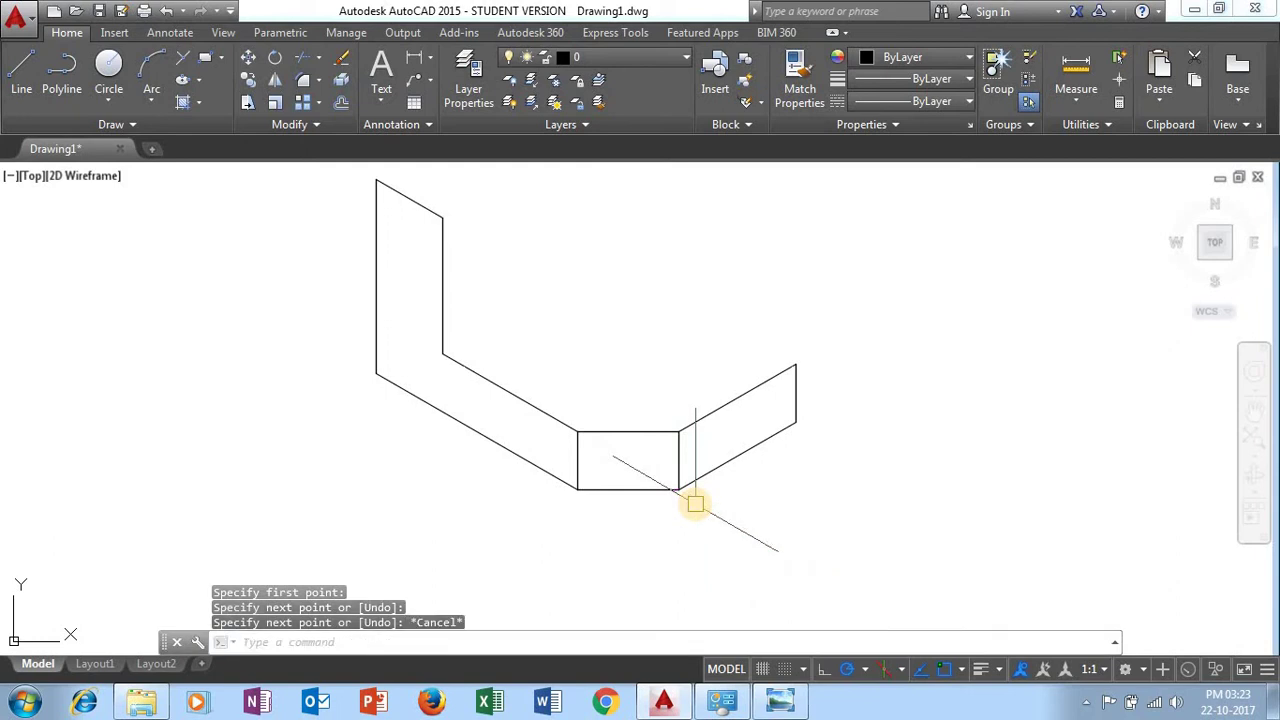
Examine the EX-5 front and top views in Windows Photo Viewer for the upright's top face and notch dimensions, and return to AutoCAD
{"action": "middle_click_drag", "start_coordinate": [644, 378], "coordinate": [706, 434]}
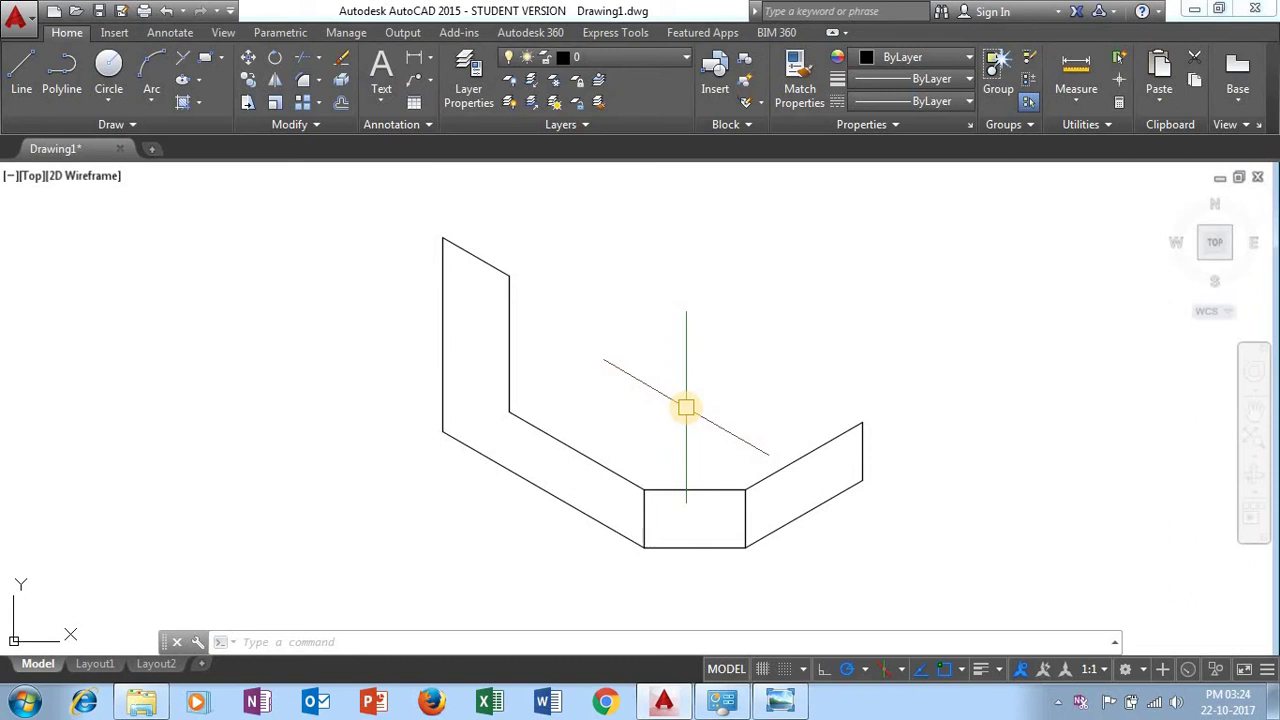
{"action": "left_click", "coordinate": [780, 700]}
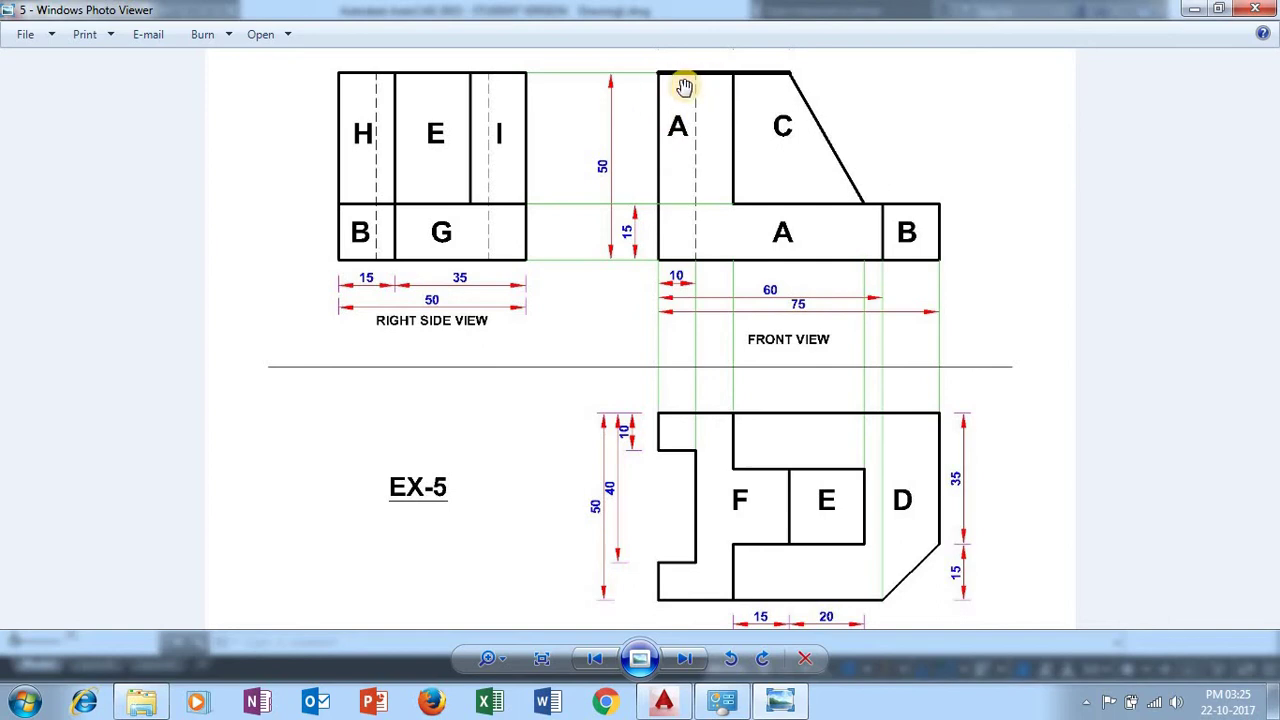
{"action": "left_click_drag", "start_coordinate": [710, 88], "coordinate": [714, 128]}
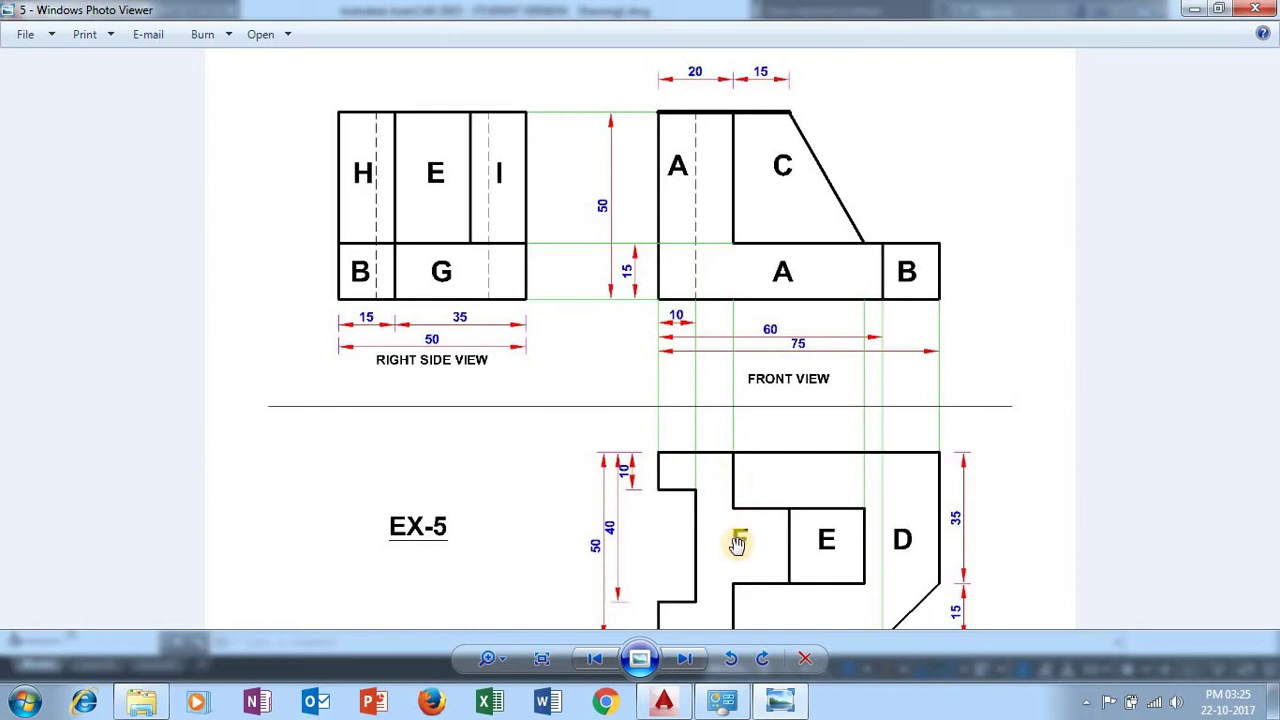
{"action": "left_click_drag", "start_coordinate": [737, 529], "coordinate": [736, 508]}
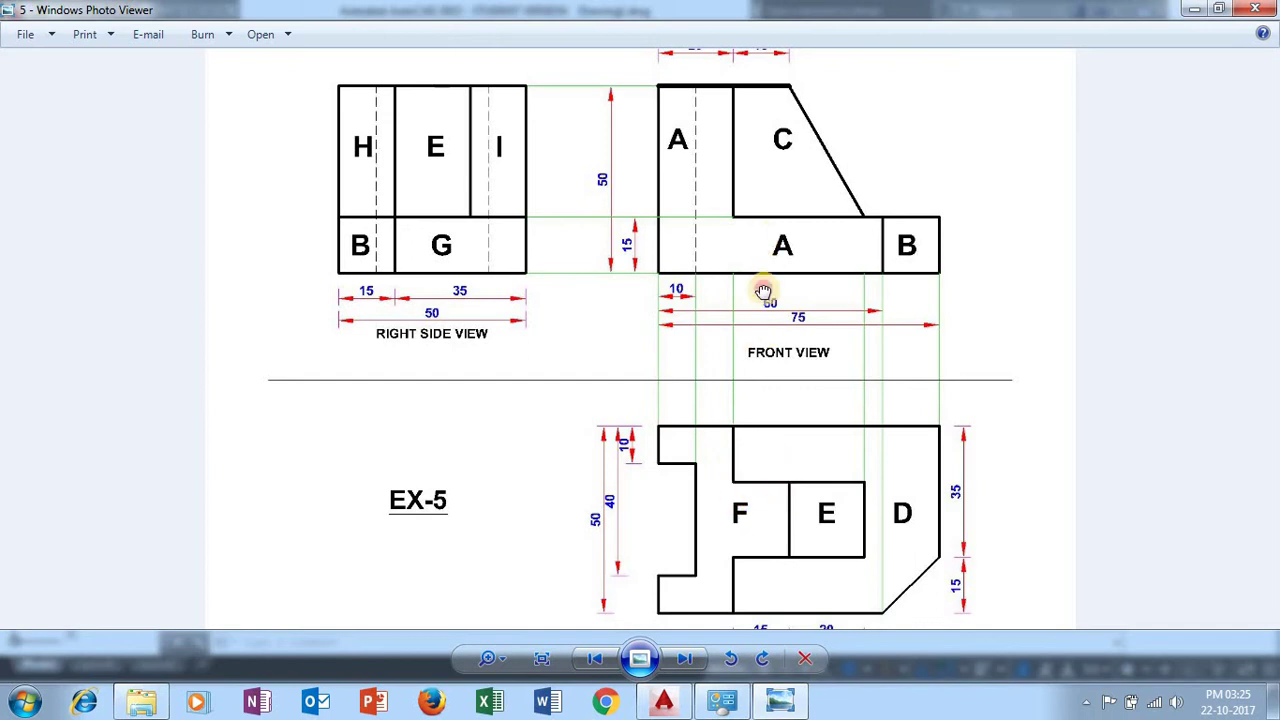
{"action": "scroll", "coordinate": [754, 240], "scroll_direction": "up", "scroll_amount": 1}
{"action": "scroll", "coordinate": [775, 410], "scroll_direction": "down", "scroll_amount": 3}
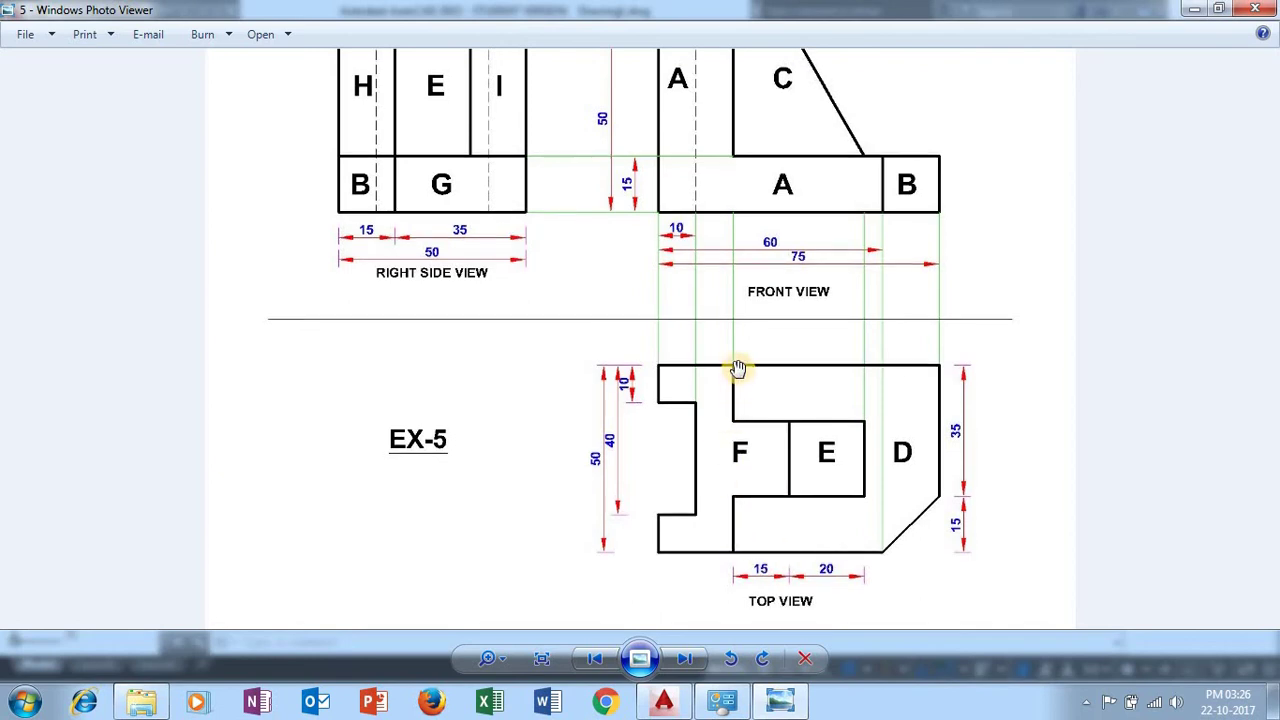
{"action": "left_click_drag", "start_coordinate": [731, 376], "coordinate": [737, 437]}
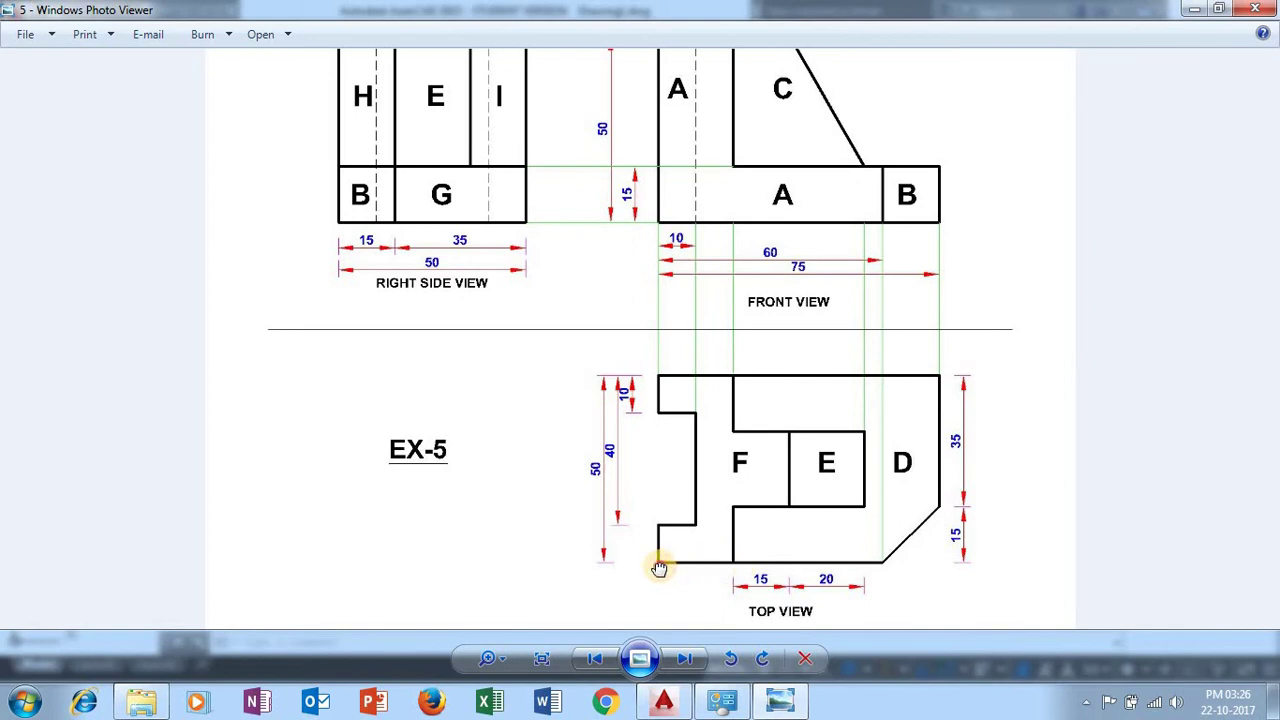
{"action": "left_click", "coordinate": [676, 706]}
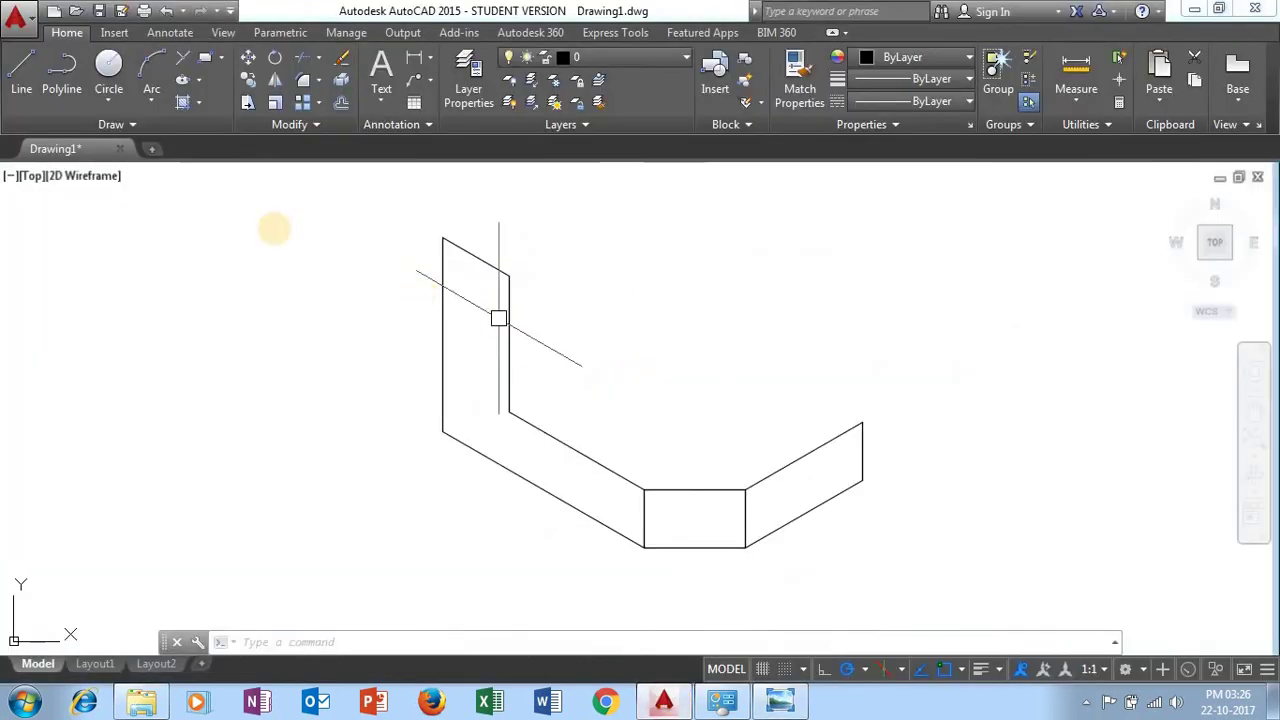
Draw the notched outer edge of the upright's top face from its outer front corner, using isometric segments of 10, 10, 30, 10 and 10 mm
{"action": "left_click", "coordinate": [22, 90]}
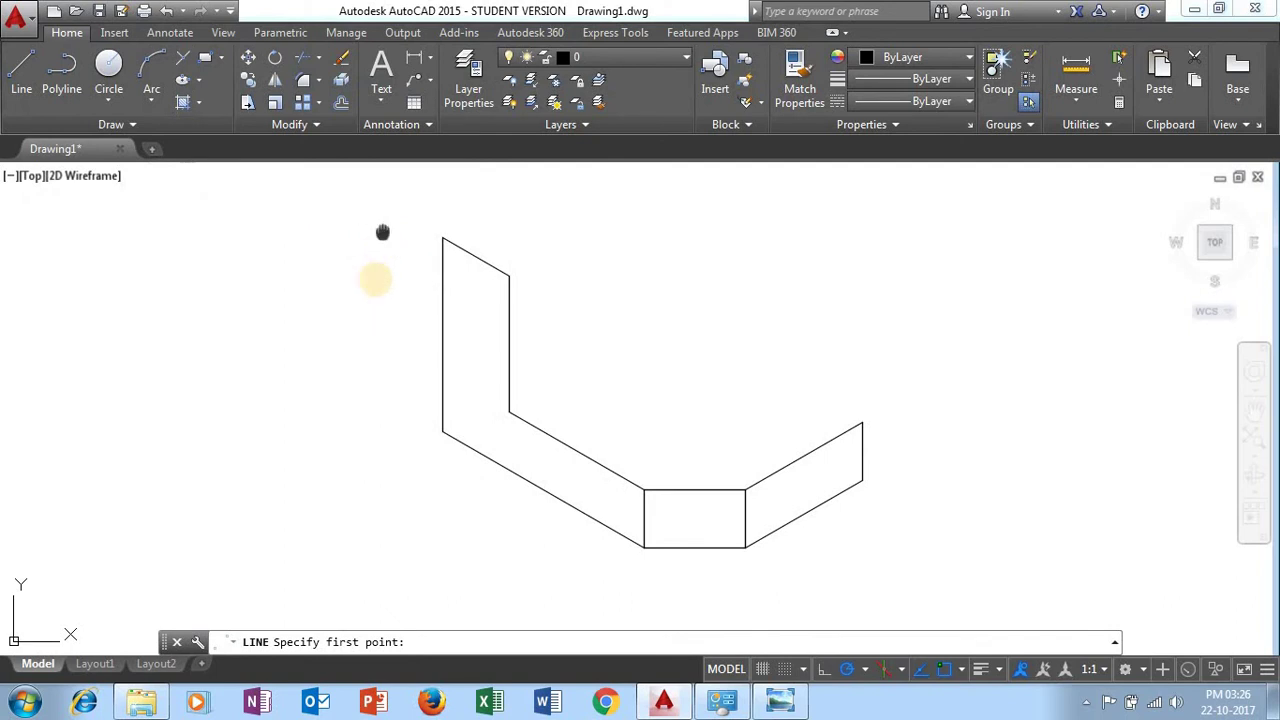
{"action": "middle_click_drag", "start_coordinate": [380, 234], "coordinate": [357, 320]}
{"action": "left_click", "coordinate": [417, 326]}
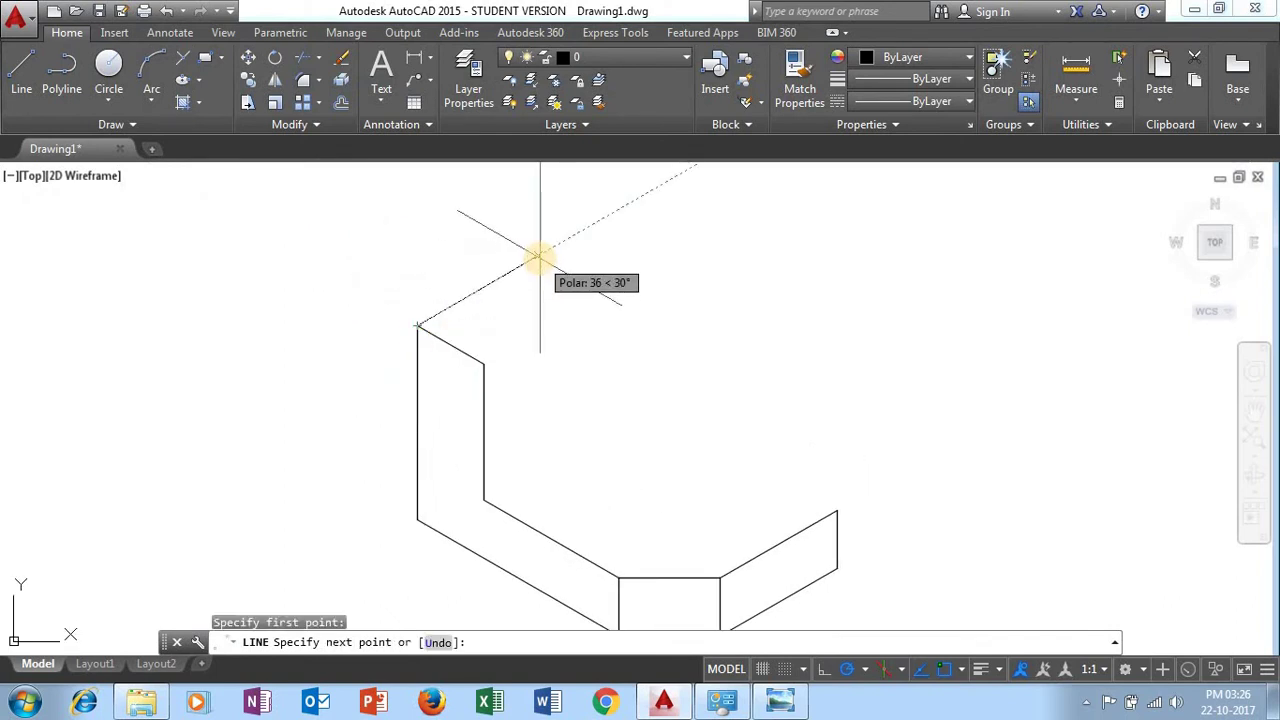
{"action": "type", "text": "10"}
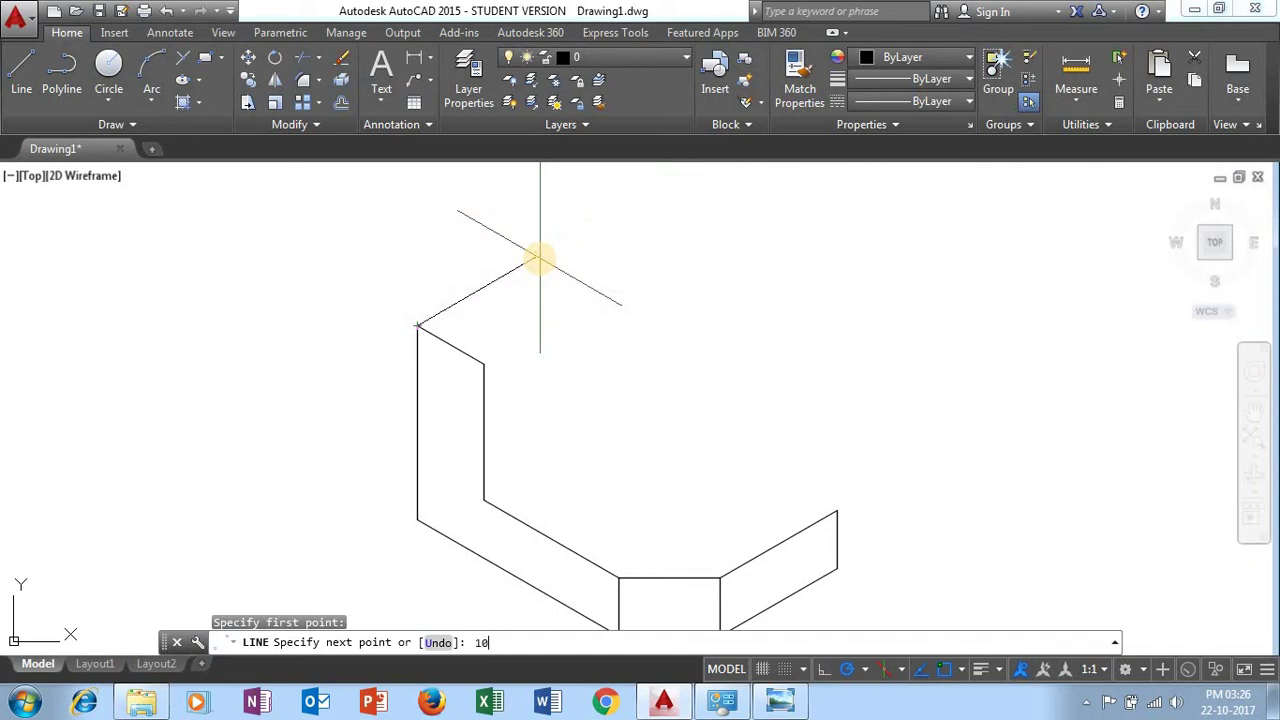
{"action": "key", "text": "Return"}
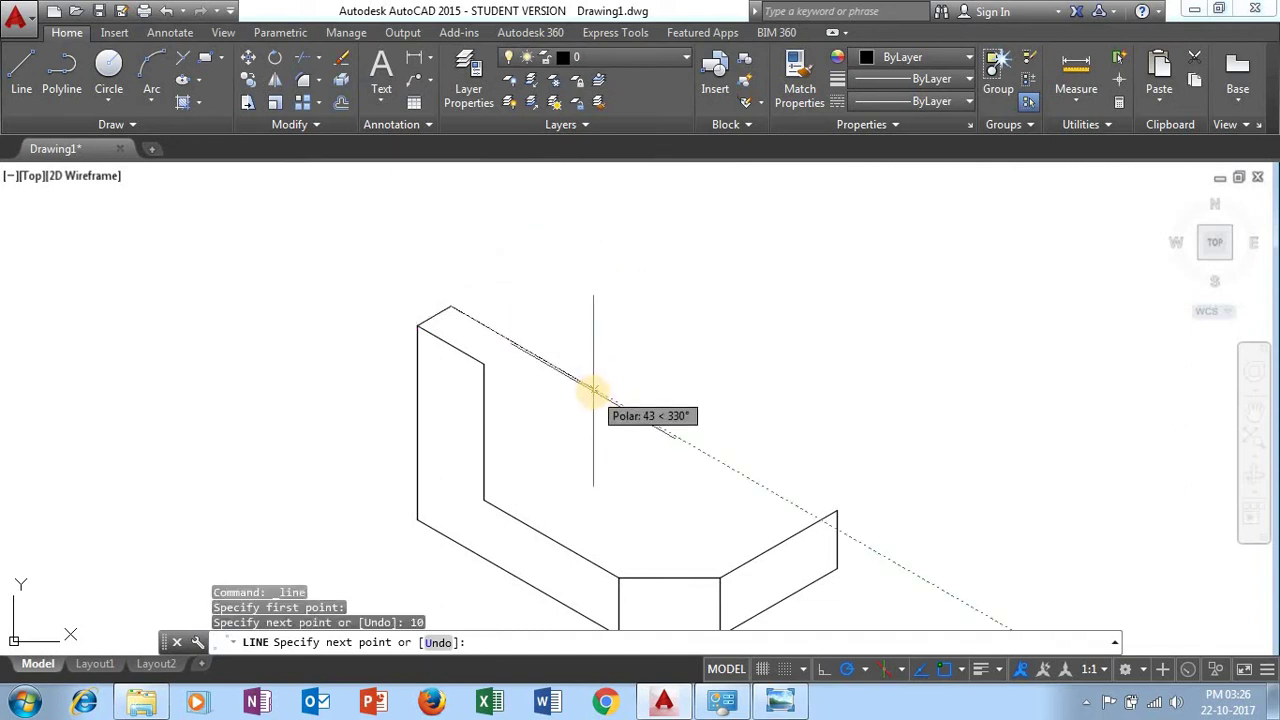
{"action": "type", "text": "1"}
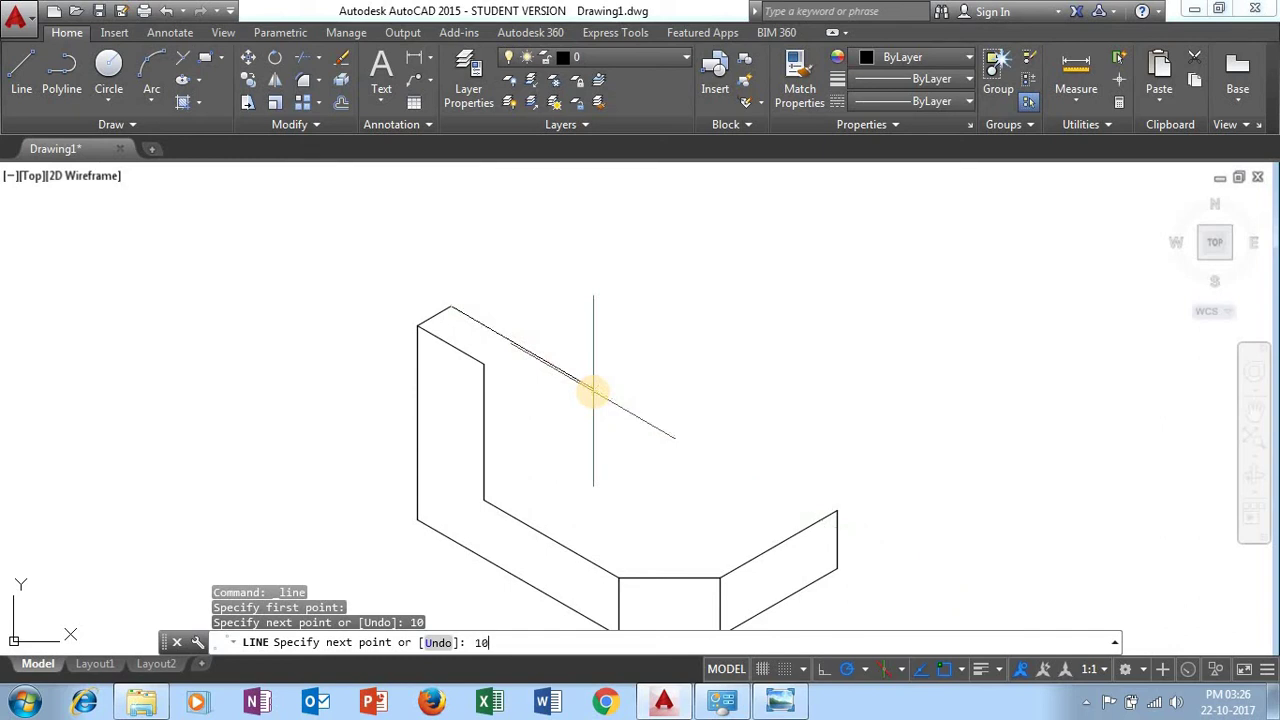
{"action": "type", "text": "0"}
{"action": "key", "text": "Return"}
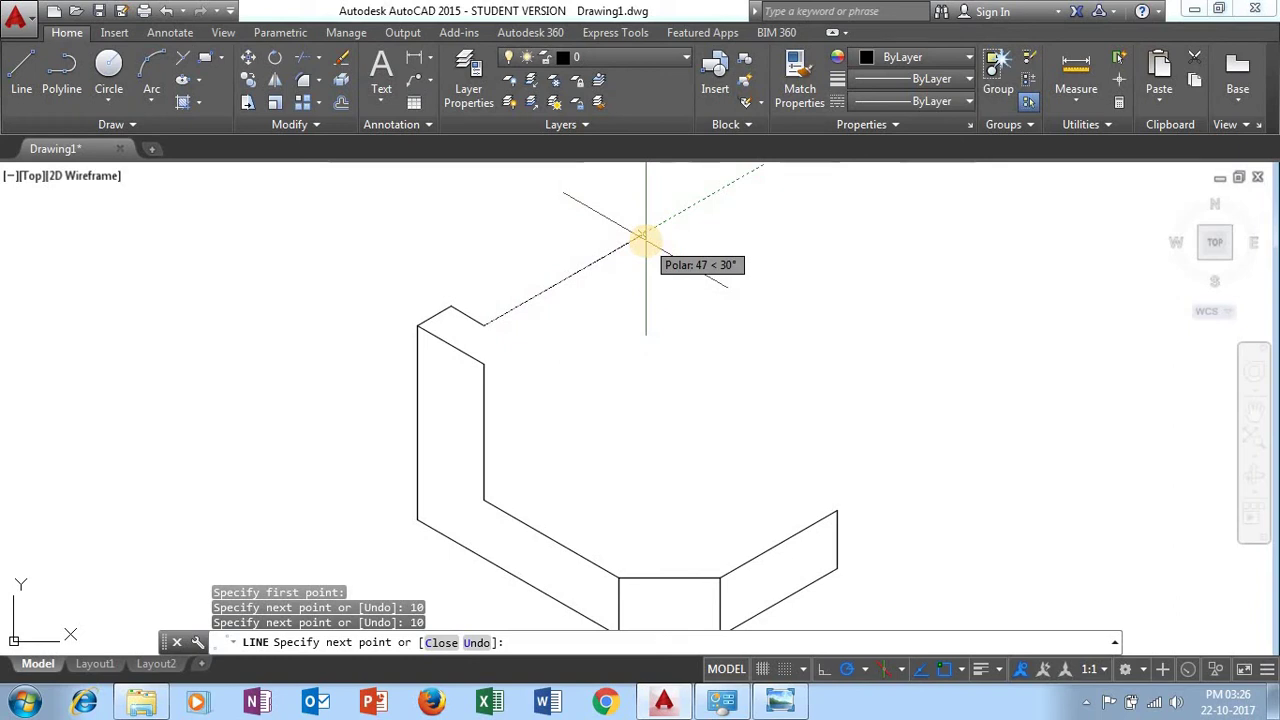
{"action": "type", "text": "30"}
{"action": "key", "text": "Return"}
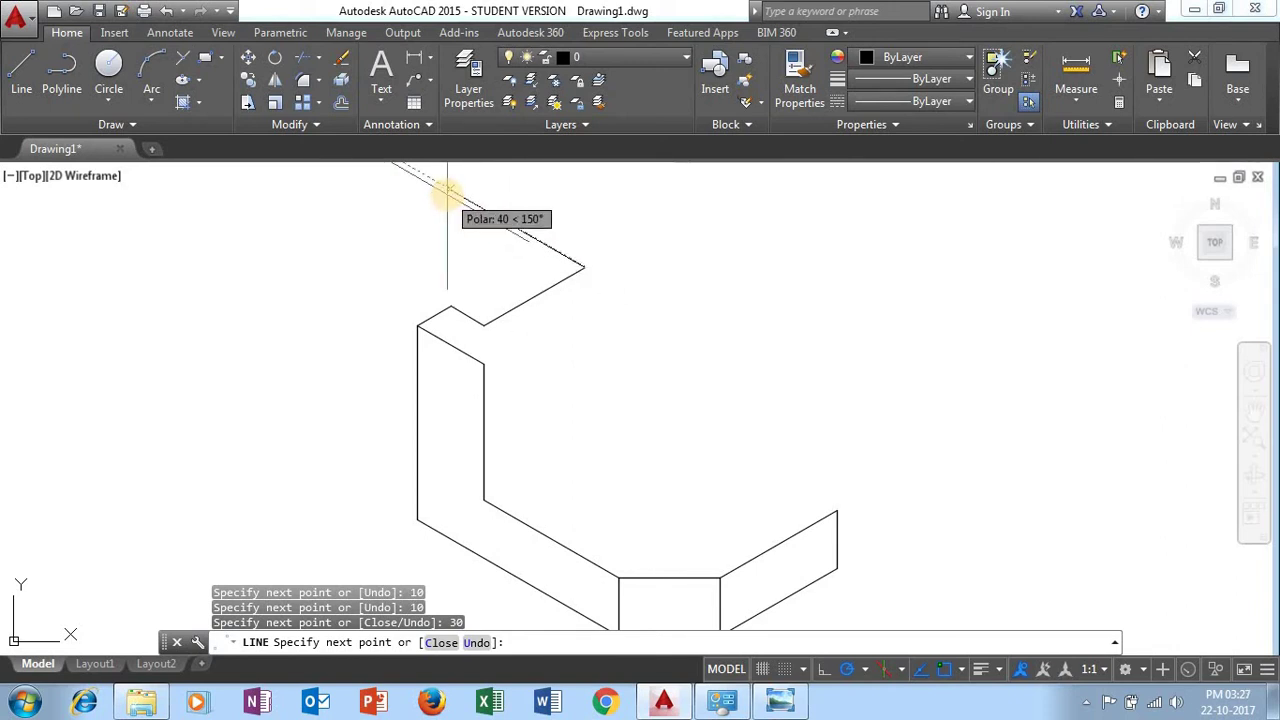
{"action": "type", "text": "10"}
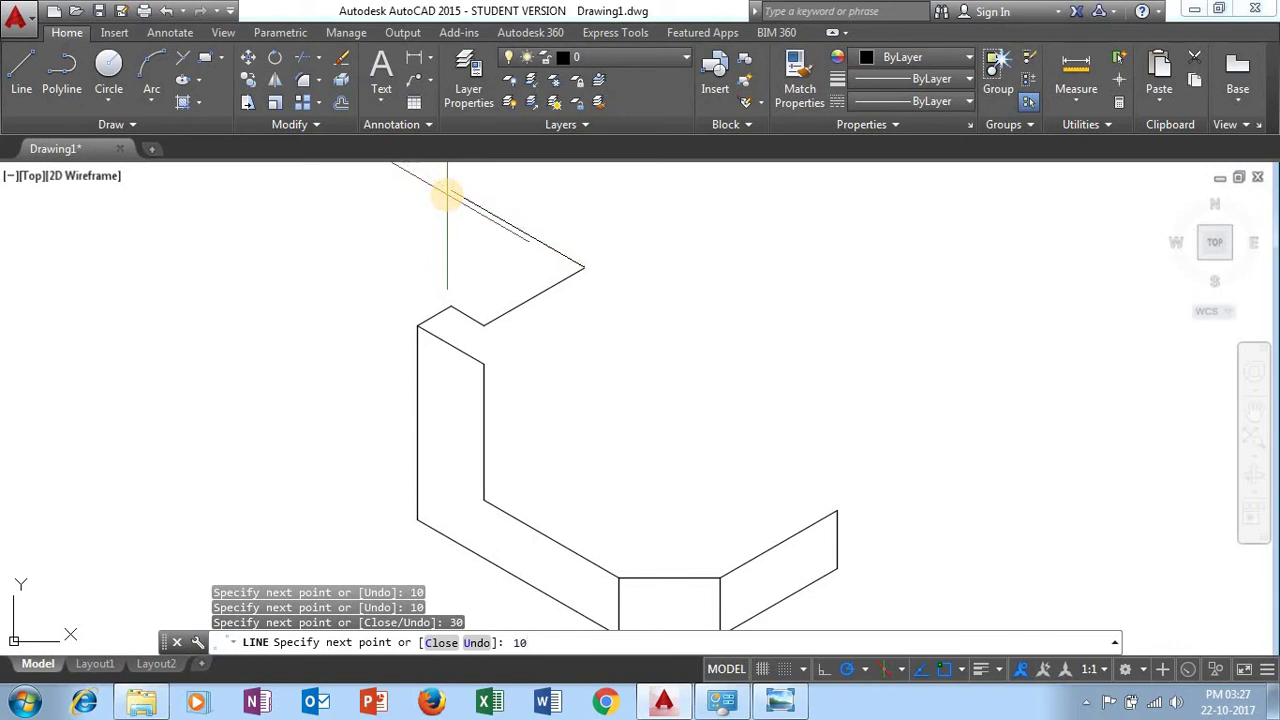
{"action": "key", "text": "Return"}
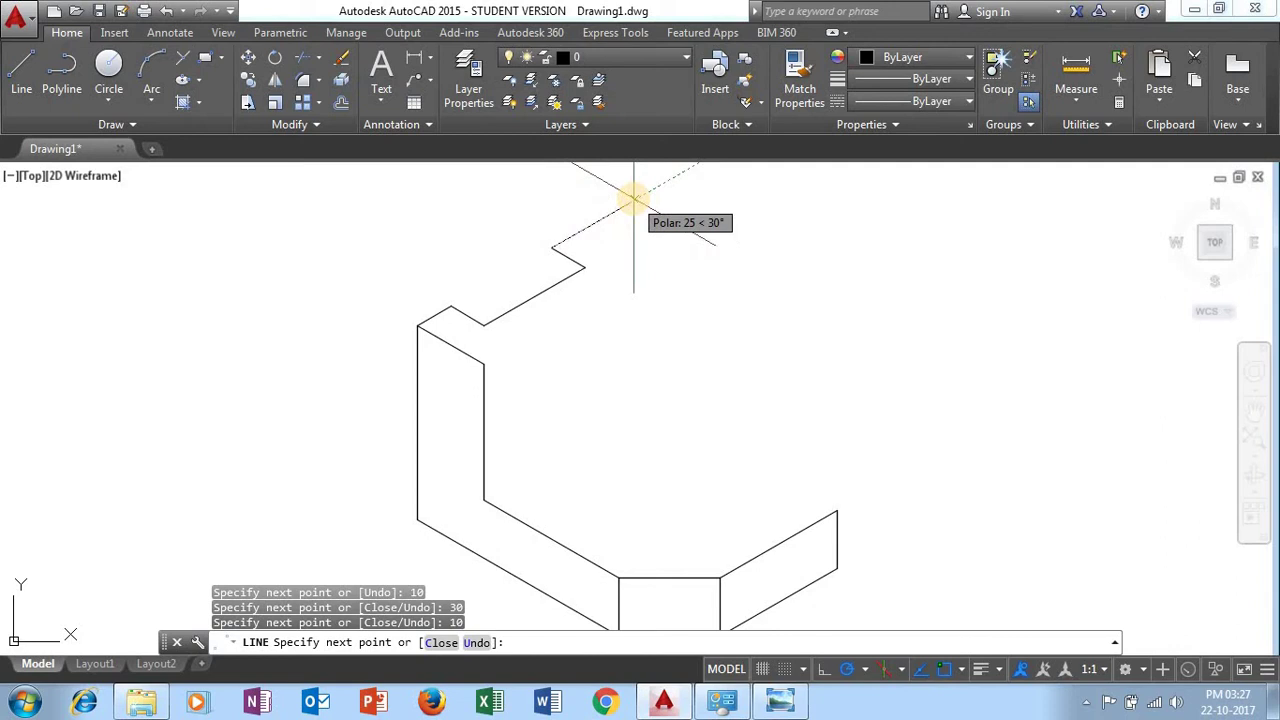
{"action": "type", "text": "10"}
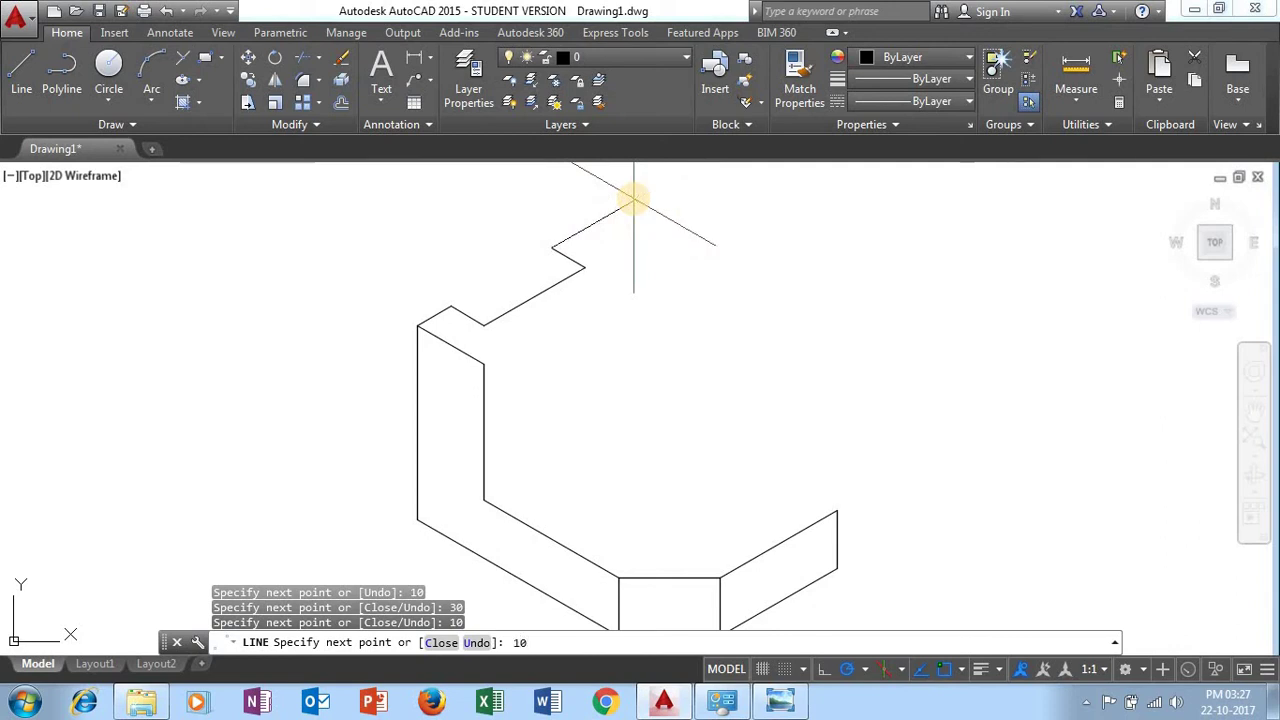
{"action": "key", "text": "Return"}
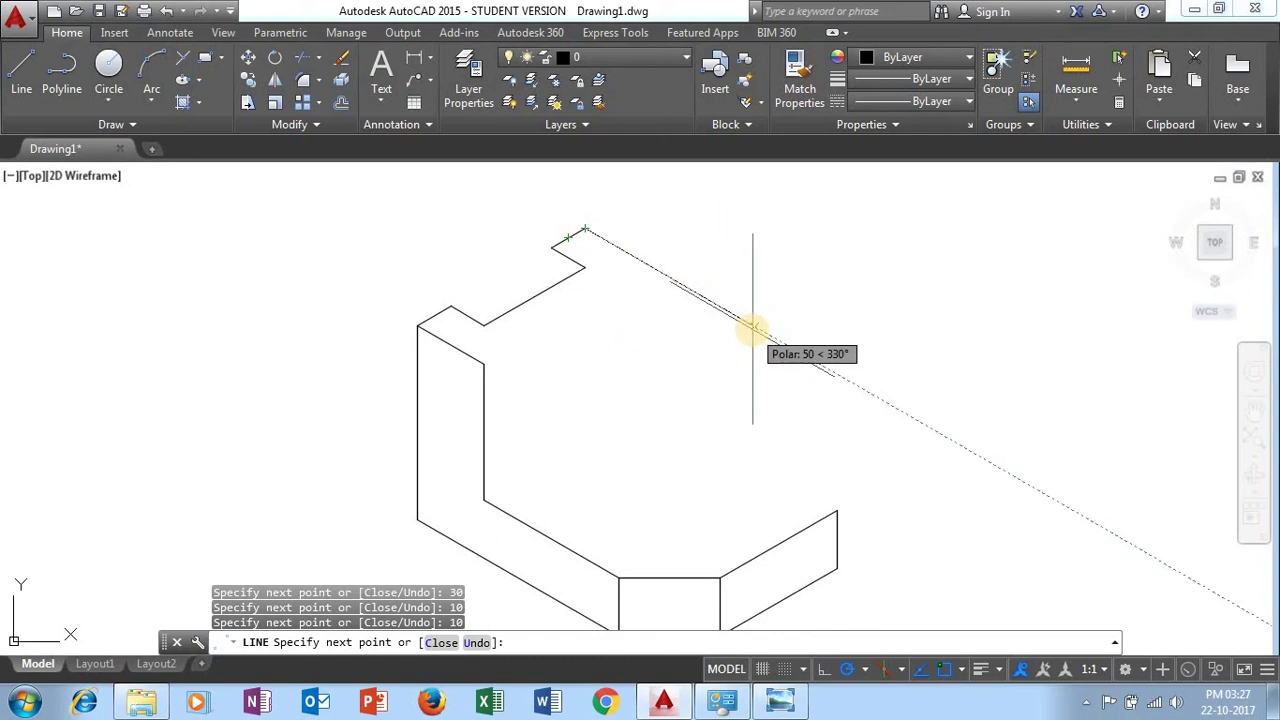
Close the upright's top face outline around the projecting rib with isometric segments of 20, 15, 15, 20, 15 and 15 mm
{"action": "type", "text": "2"}
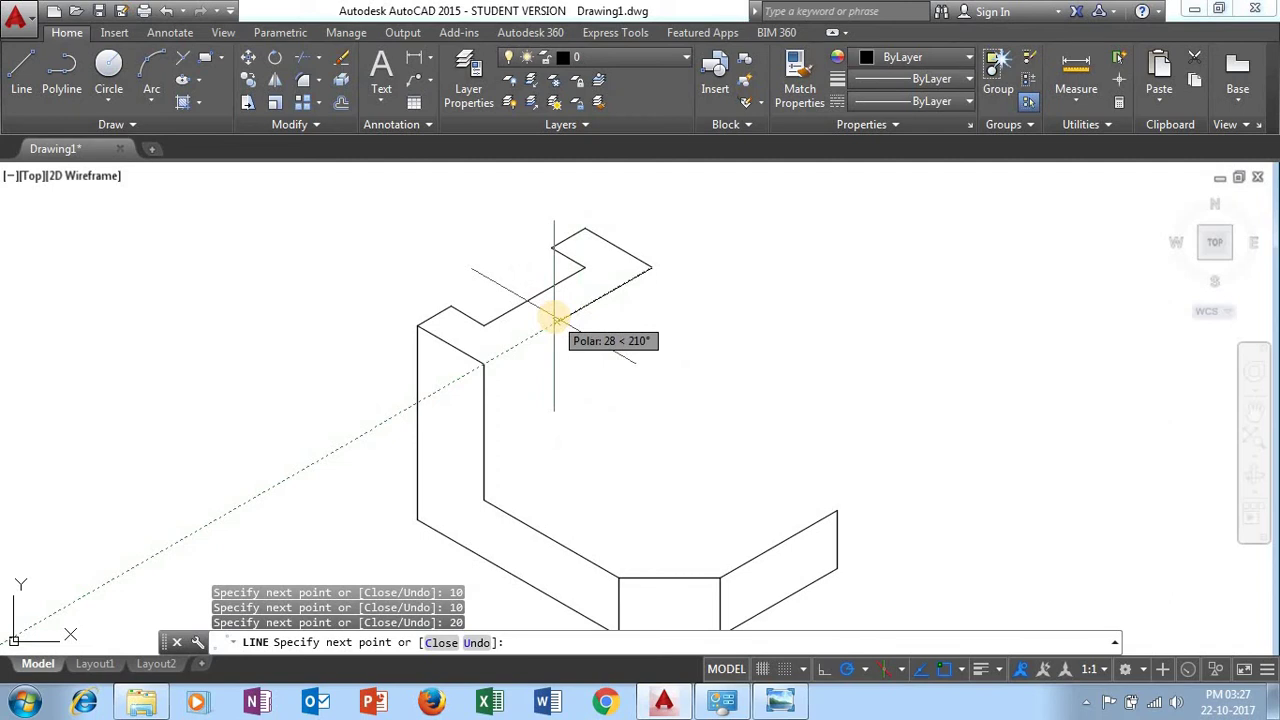
{"action": "type", "text": "1"}
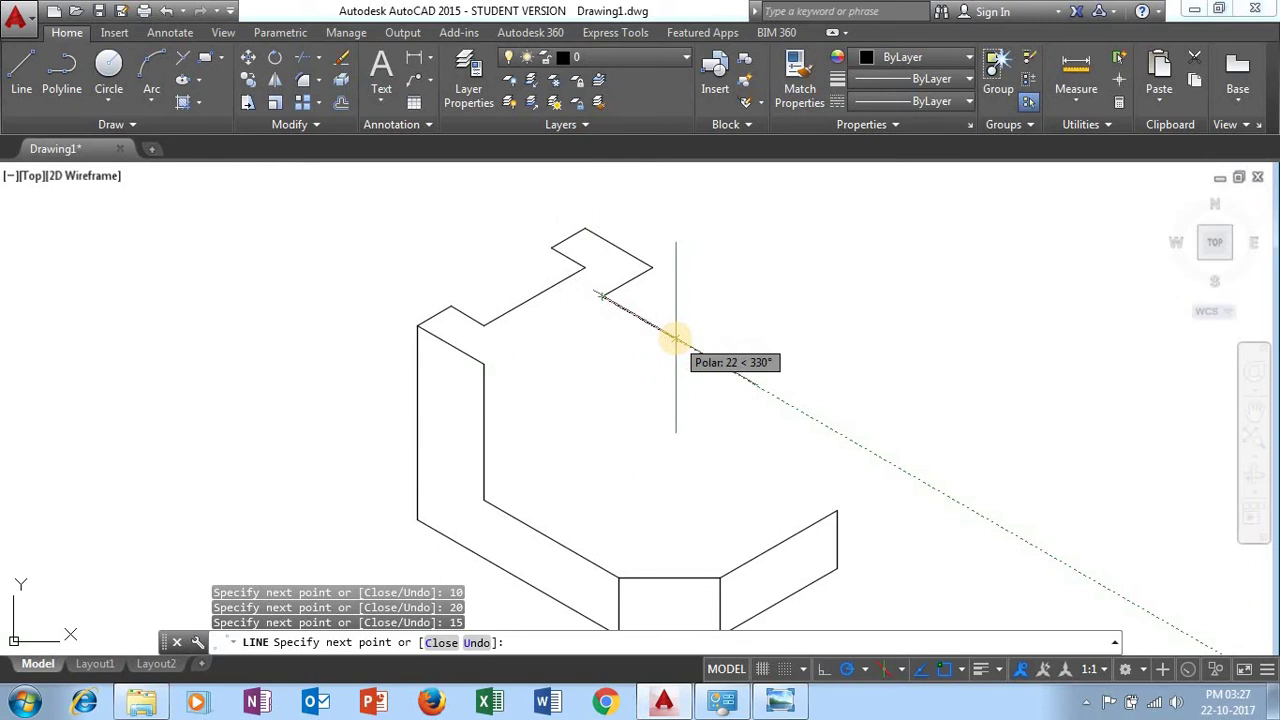
{"action": "type", "text": "1"}
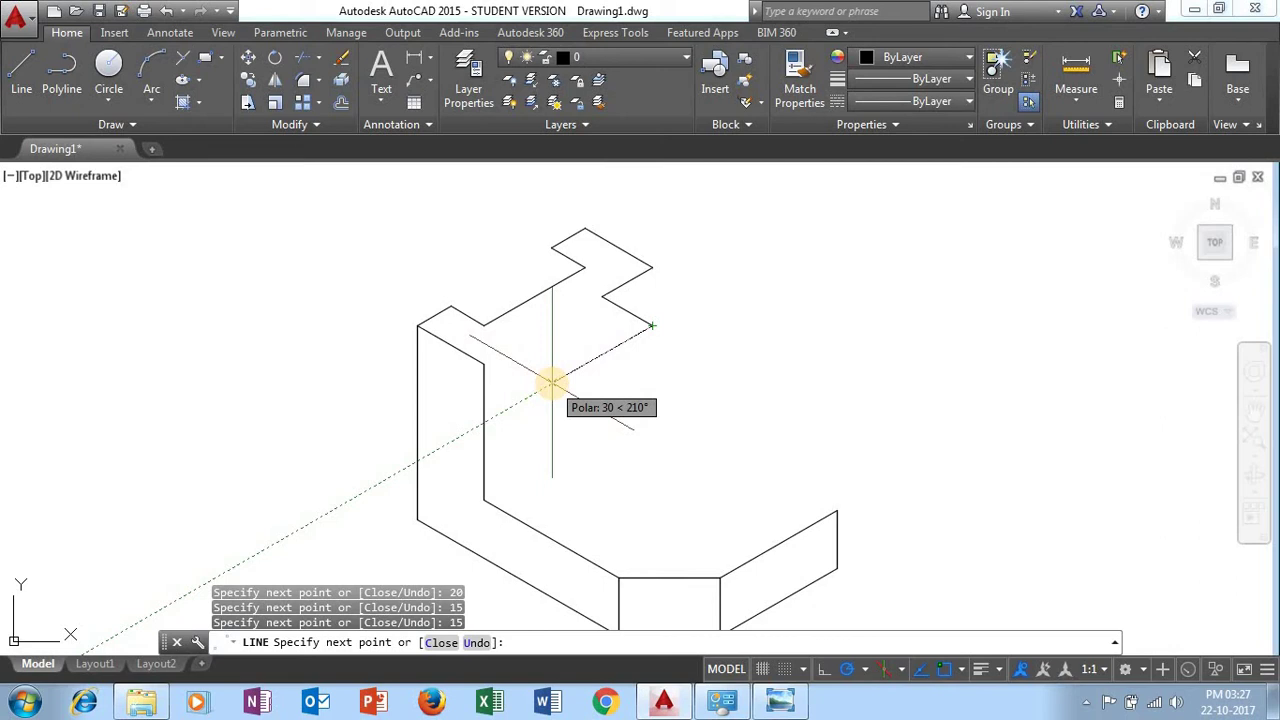
{"action": "type", "text": "2"}
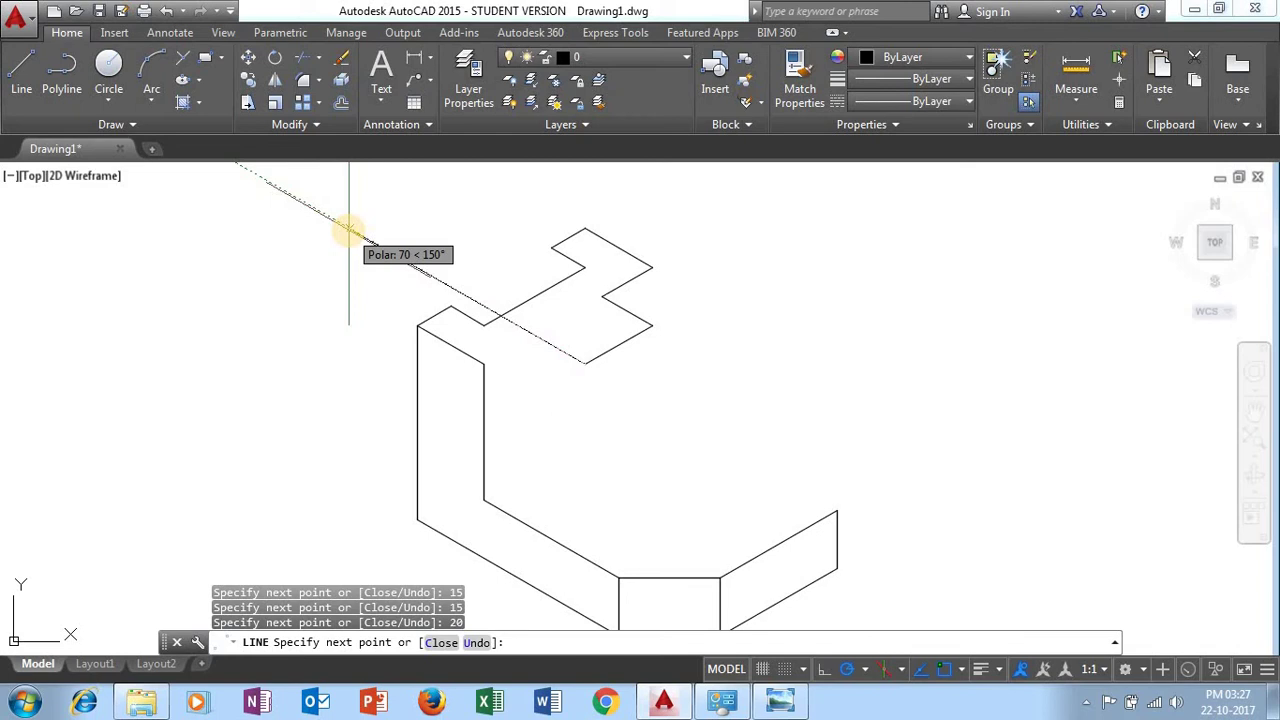
{"action": "type", "text": "1"}
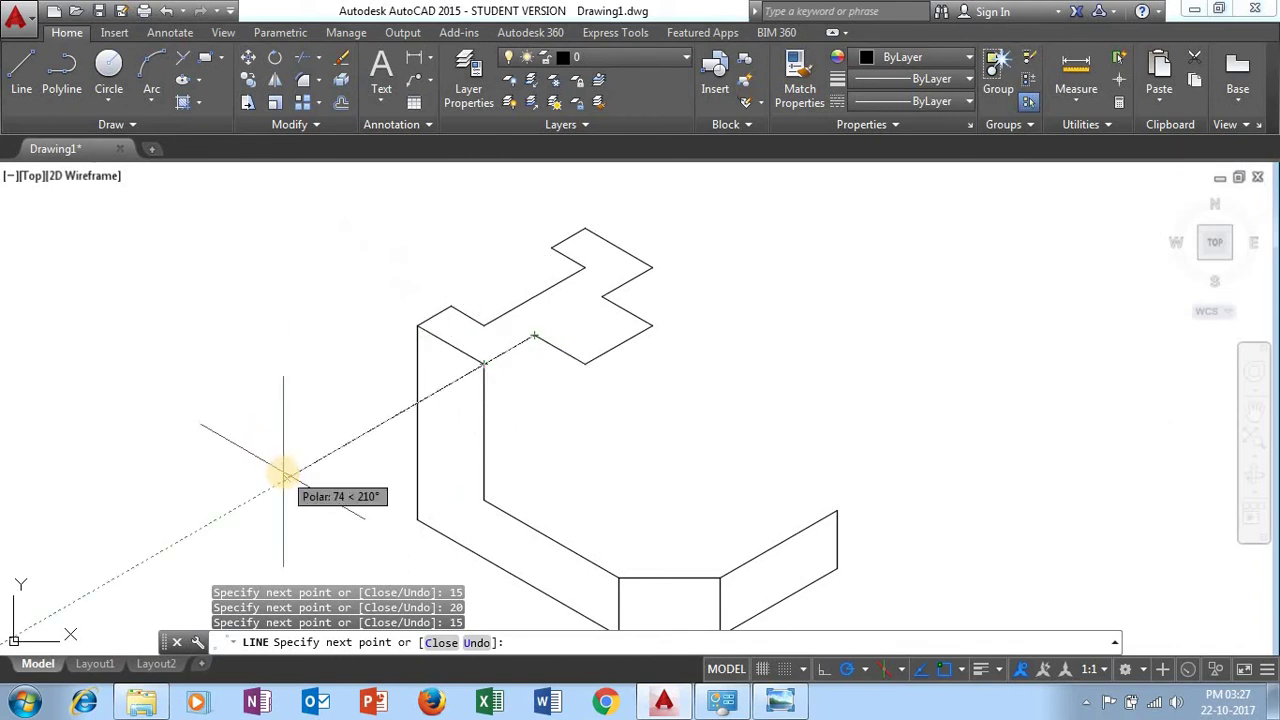
{"action": "type", "text": "15"}
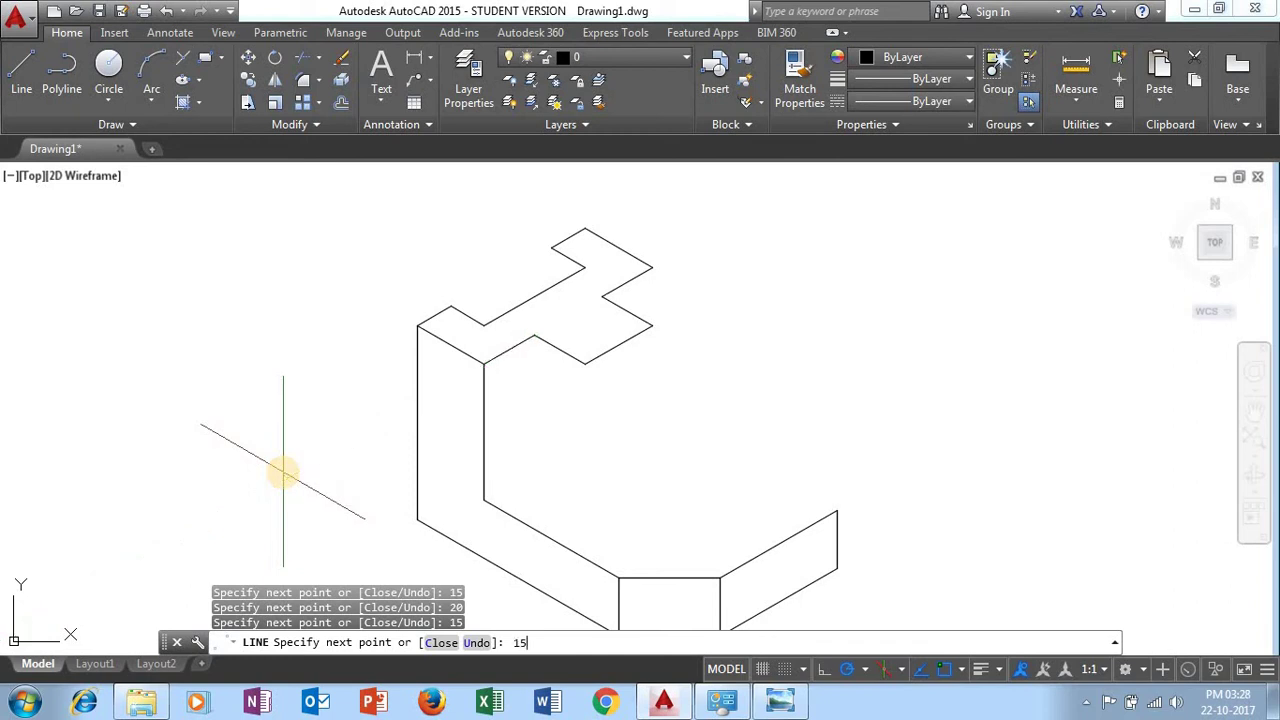
{"action": "key", "text": "Return"}
{"action": "key", "text": "Escape"}
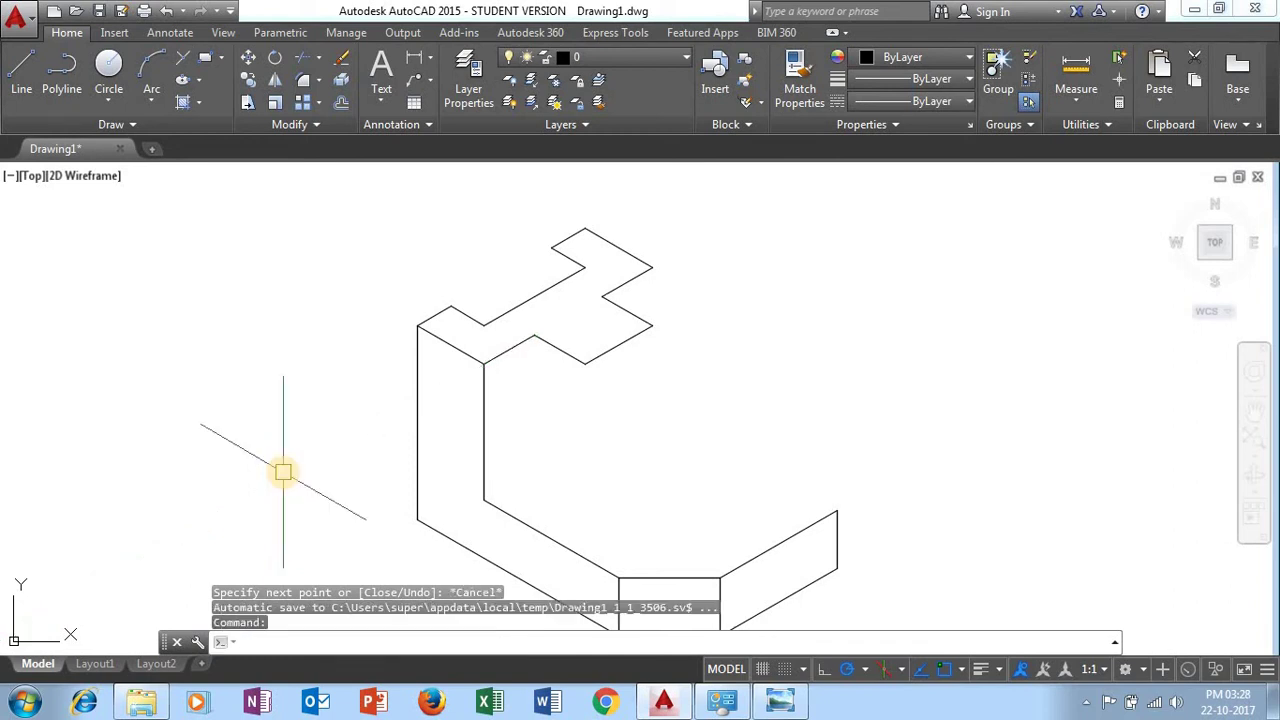
Examine the EX-5 right side, front and top views in Windows Photo Viewer for the upright and rib faces, and return to AutoCAD
{"action": "scroll", "coordinate": [280, 469], "scroll_direction": "down", "scroll_amount": 3}
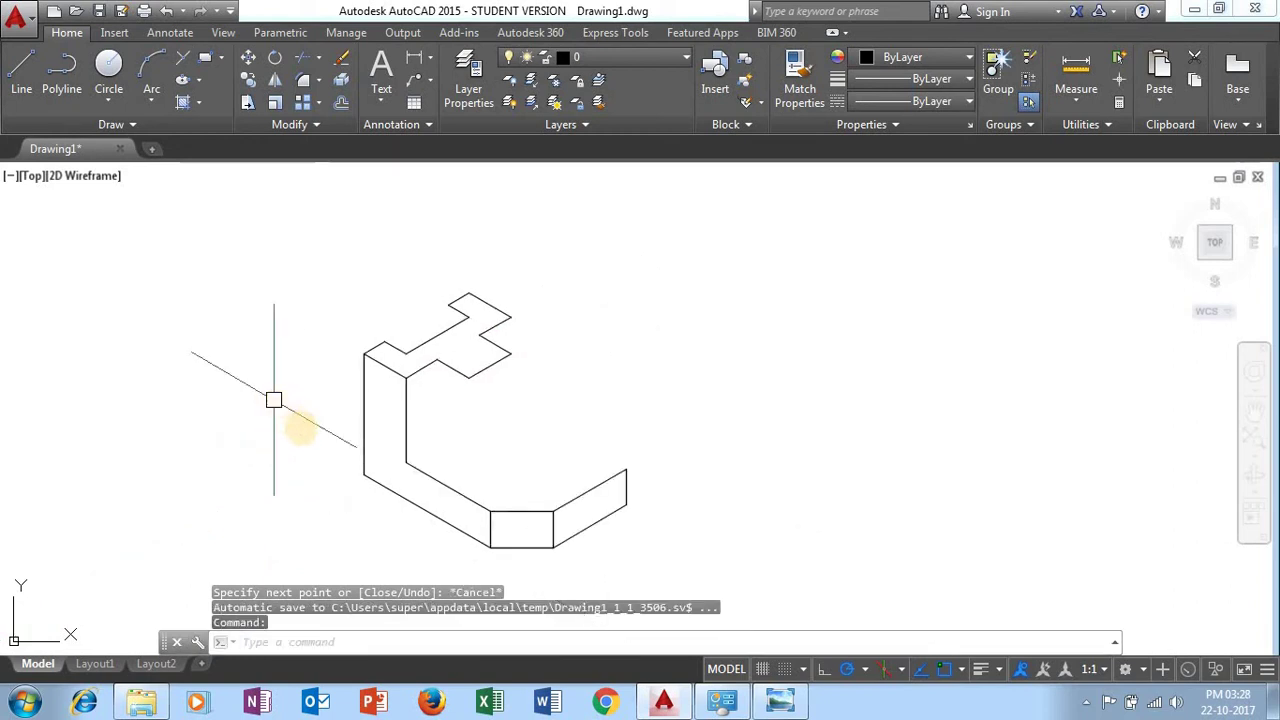
{"action": "scroll", "coordinate": [497, 300], "scroll_direction": "up", "scroll_amount": 1}
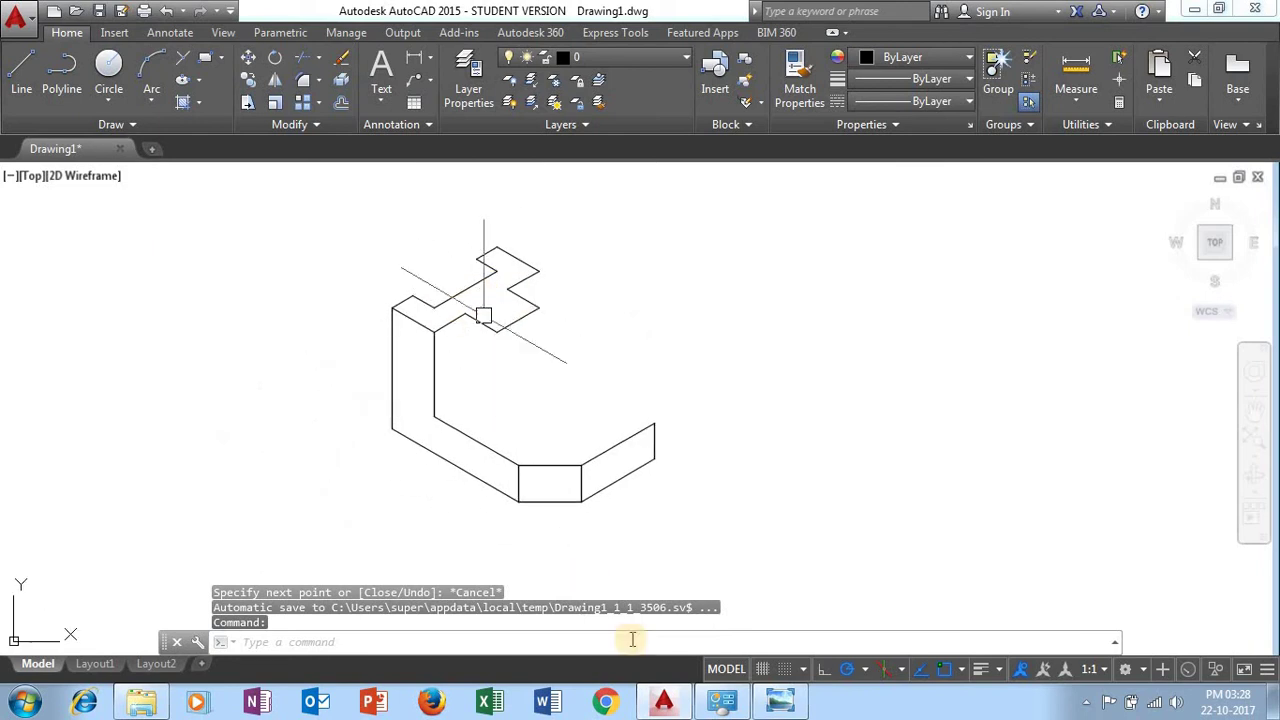
{"action": "left_click", "coordinate": [781, 704]}
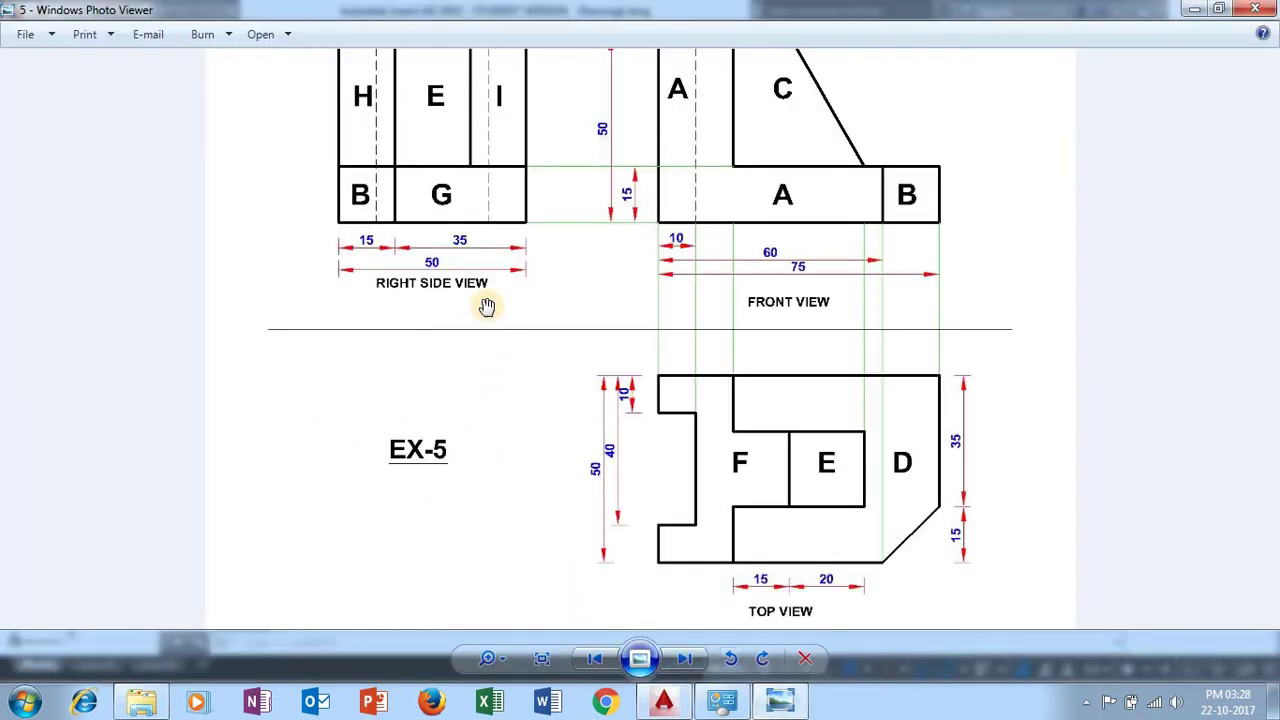
{"action": "scroll", "coordinate": [488, 300], "scroll_direction": "up", "scroll_amount": 2}
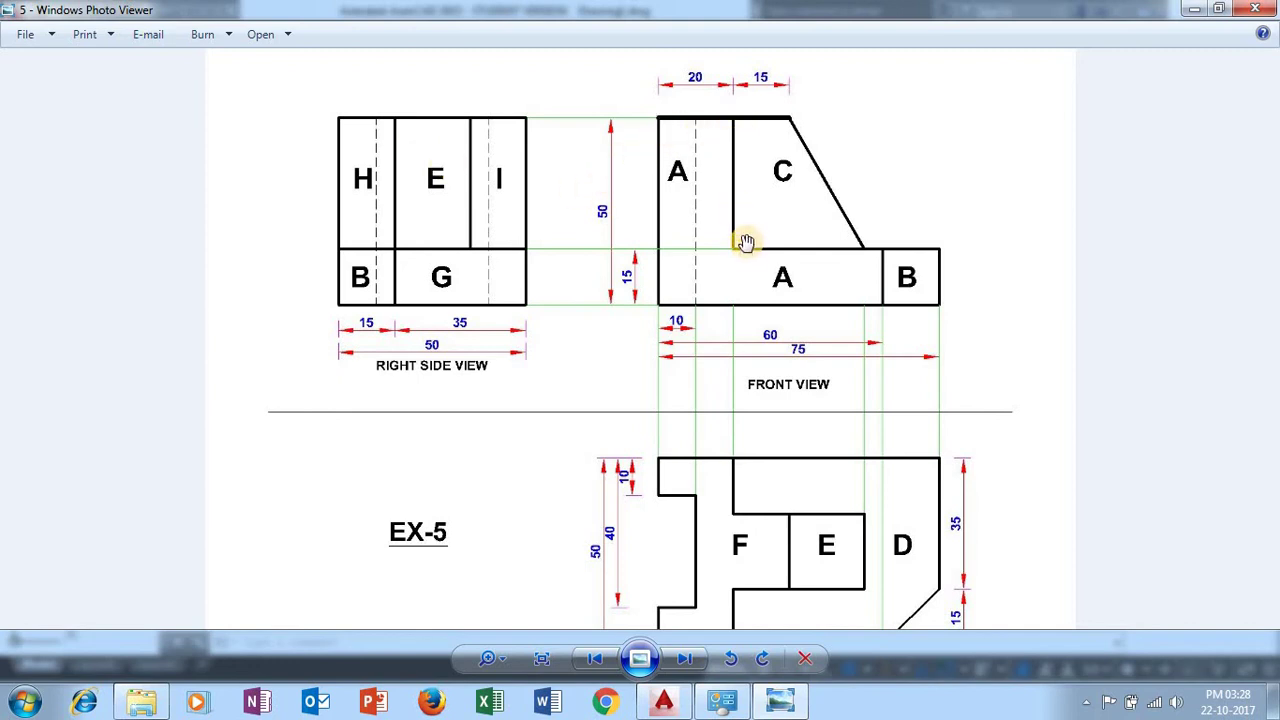
{"action": "left_click", "coordinate": [669, 707]}
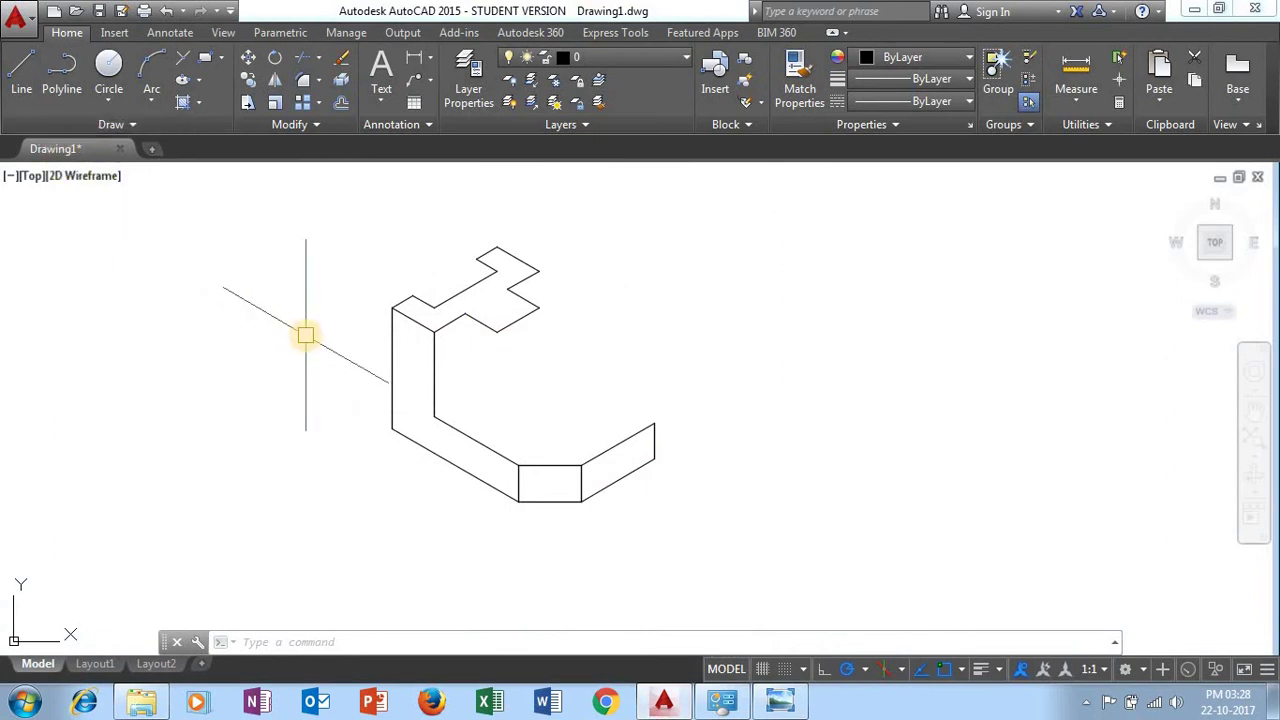
Copy the upright's inner vertical edge from its top endpoint to the rib's front inner corner and the rear end corner of the top face
{"action": "type", "text": "COP"}
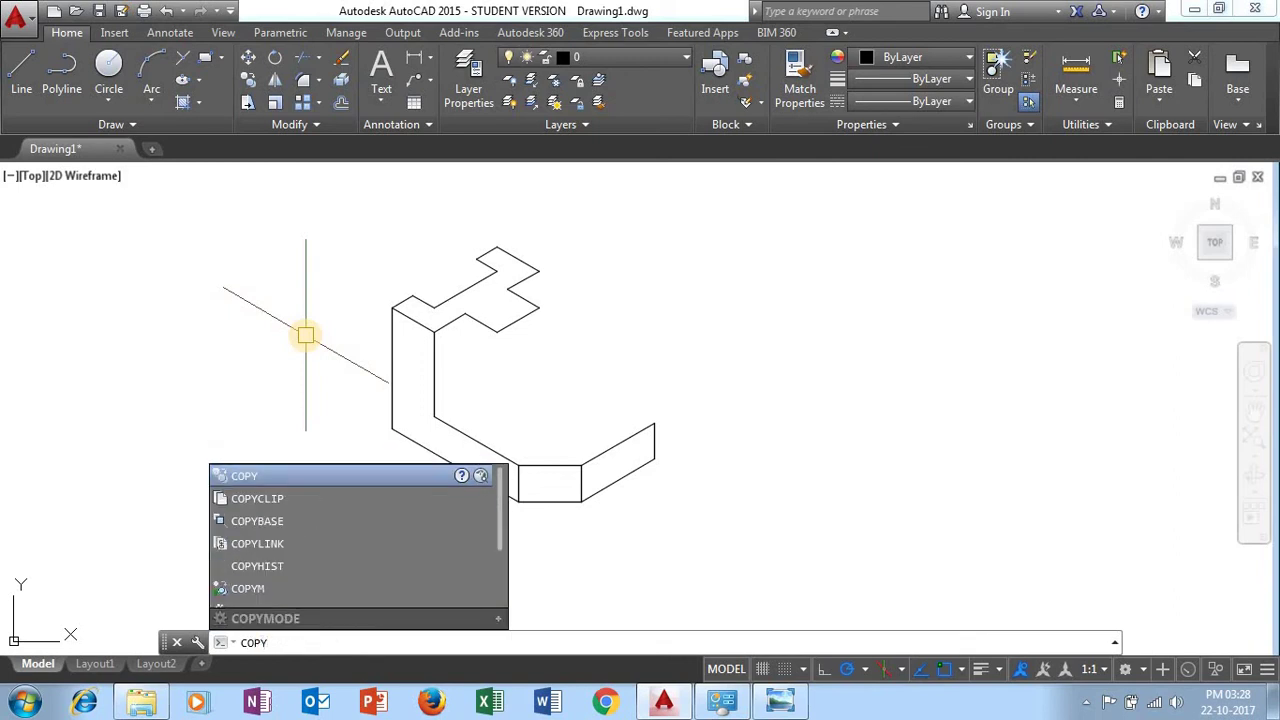
{"action": "type", "text": "Y"}
{"action": "key", "text": "Return"}
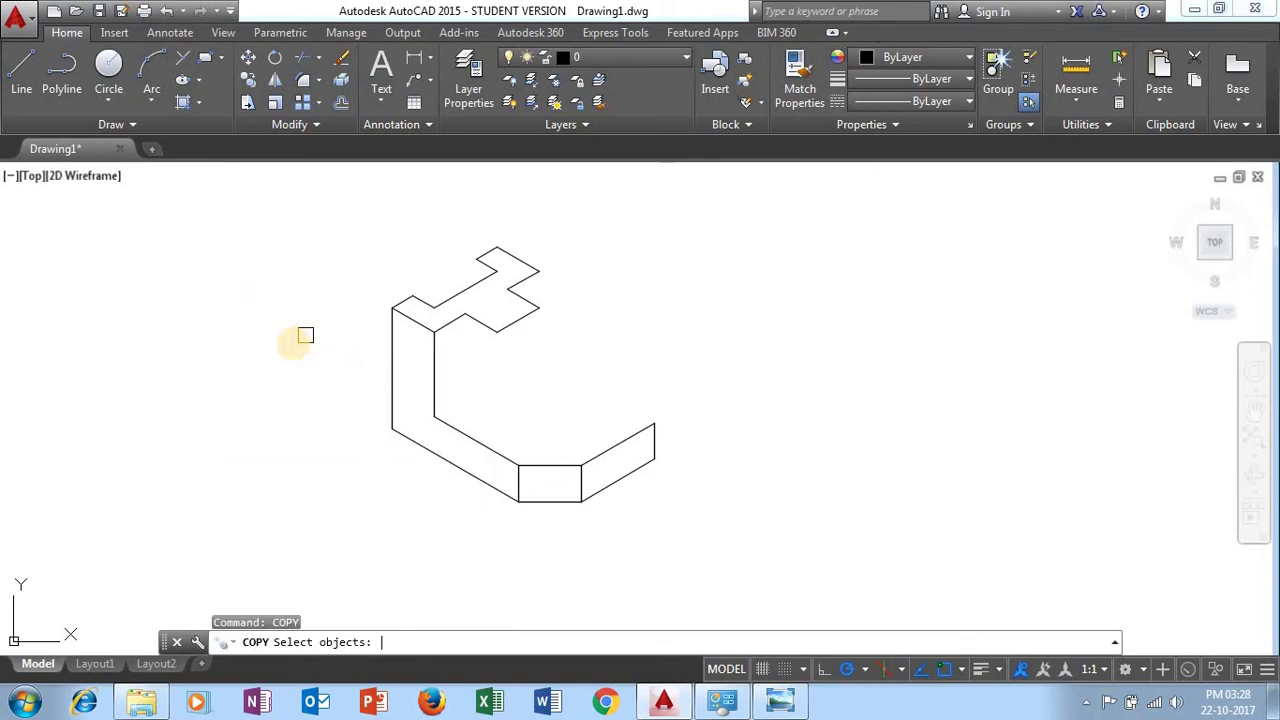
{"action": "scroll", "coordinate": [400, 335], "scroll_direction": "up", "scroll_amount": 2}
{"action": "left_click", "coordinate": [452, 366]}
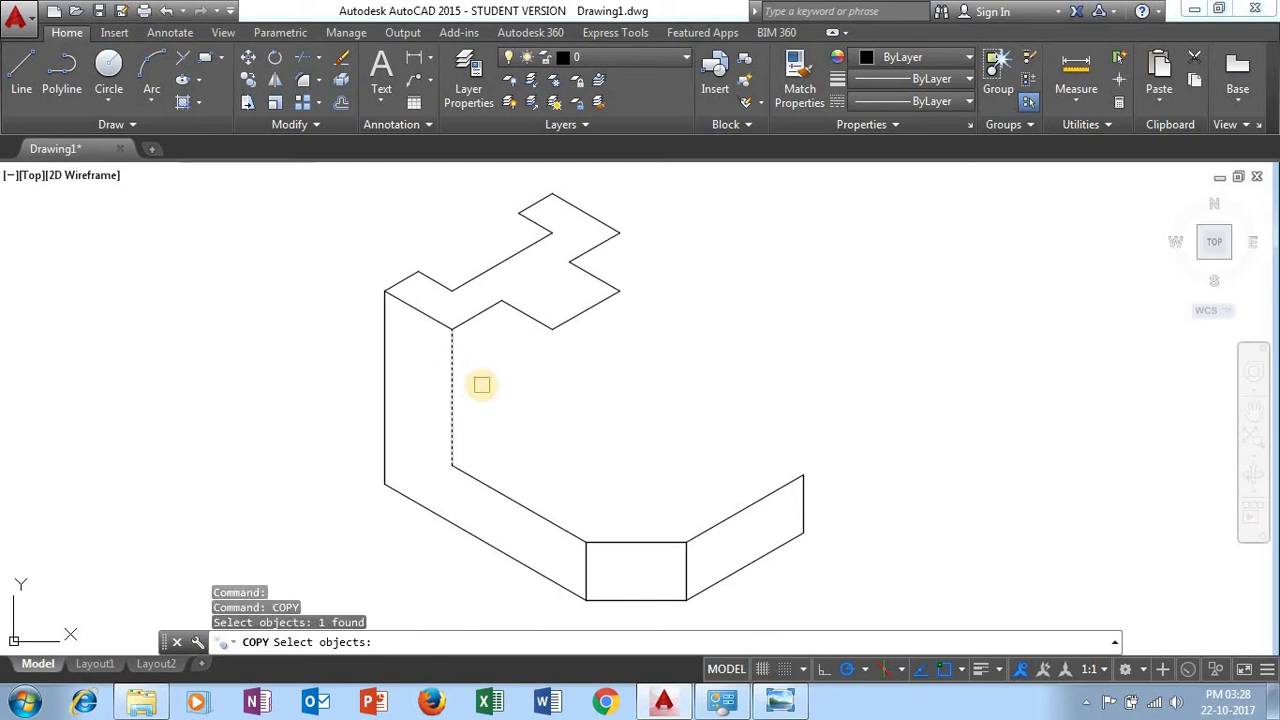
{"action": "key", "text": "Return"}
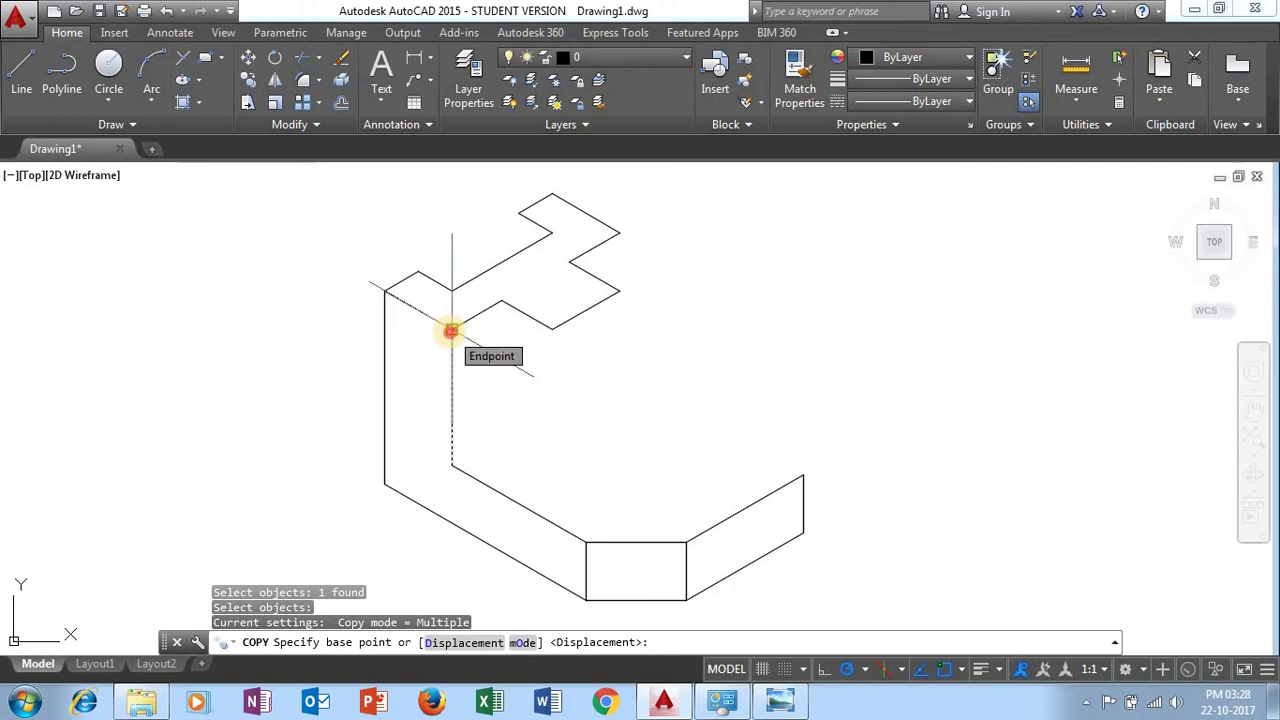
{"action": "left_click", "coordinate": [451, 331]}
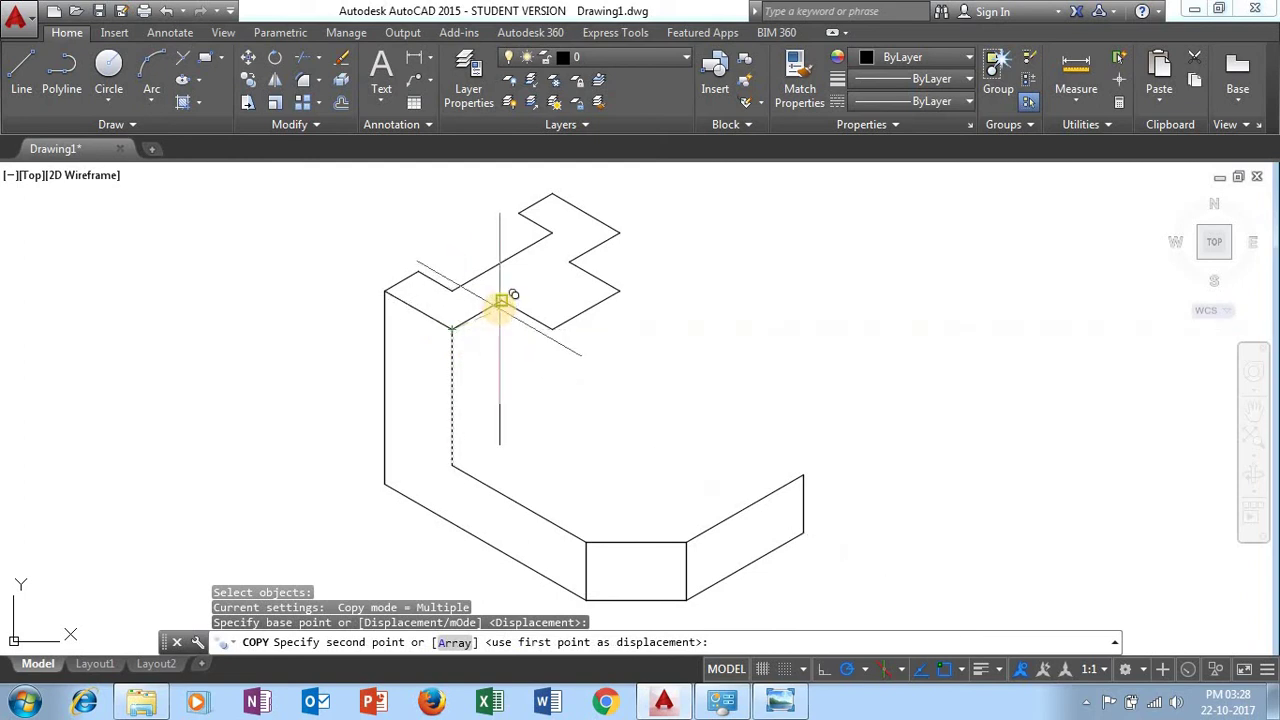
{"action": "left_click", "coordinate": [501, 302]}
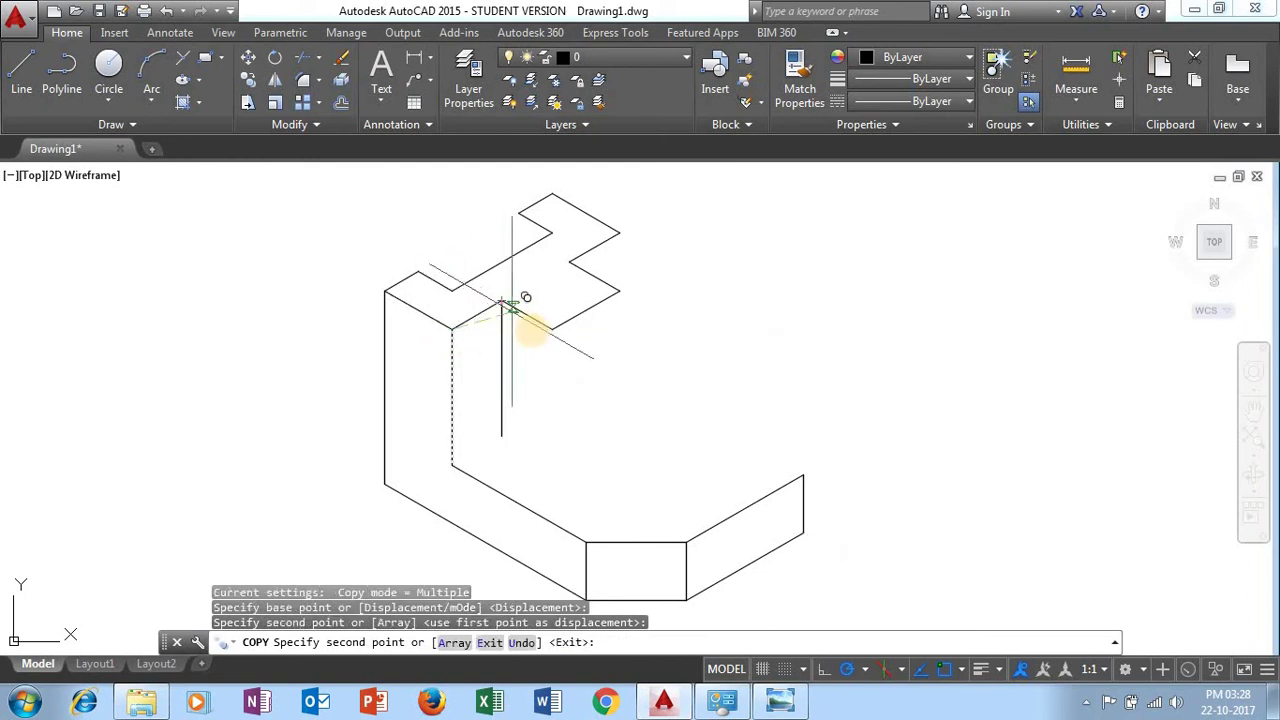
{"action": "left_click", "coordinate": [618, 232]}
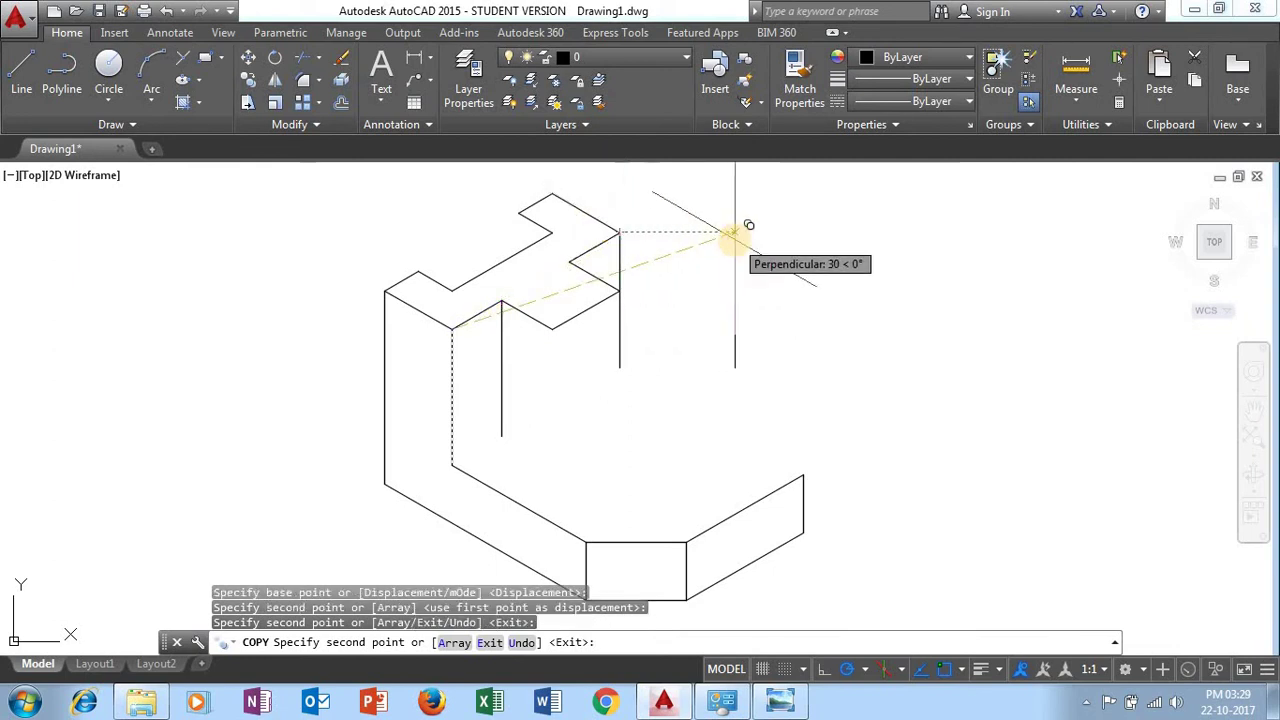
{"action": "key", "text": "Escape"}
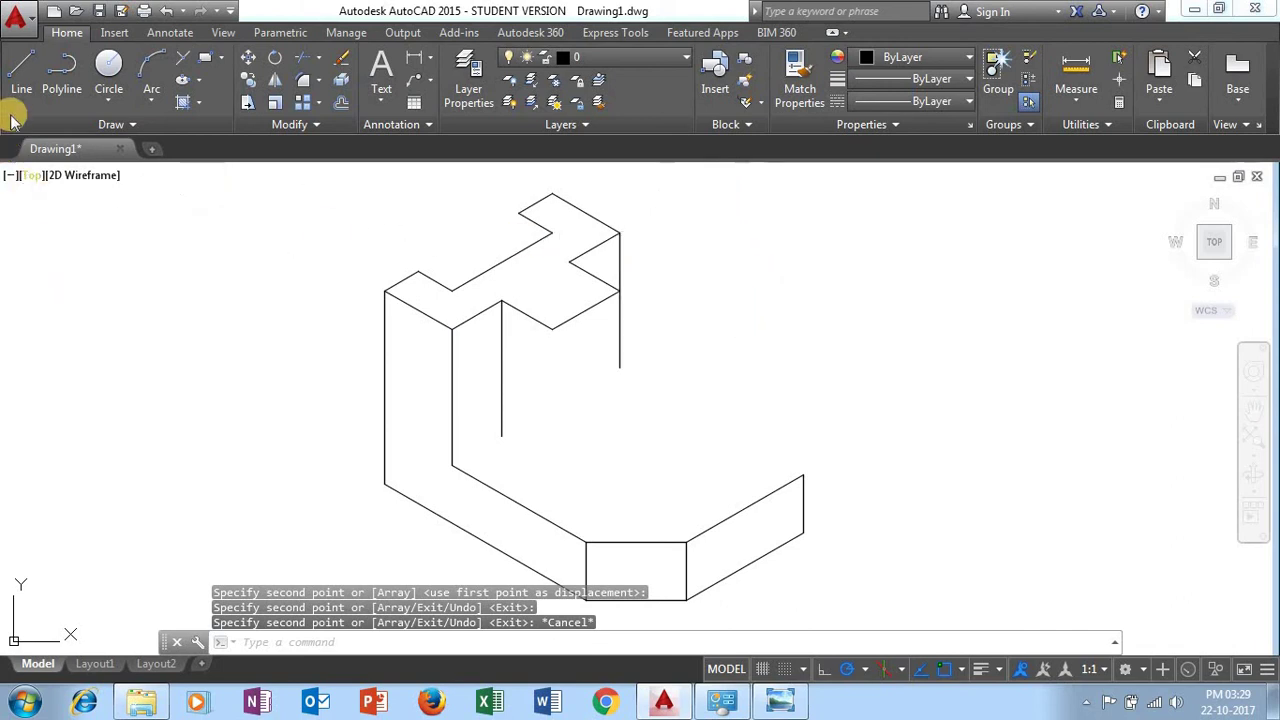
Draw a line joining the lower ends of the upright's inner vertical edge and its copy at the rib's inner corner
{"action": "left_click", "coordinate": [21, 80]}
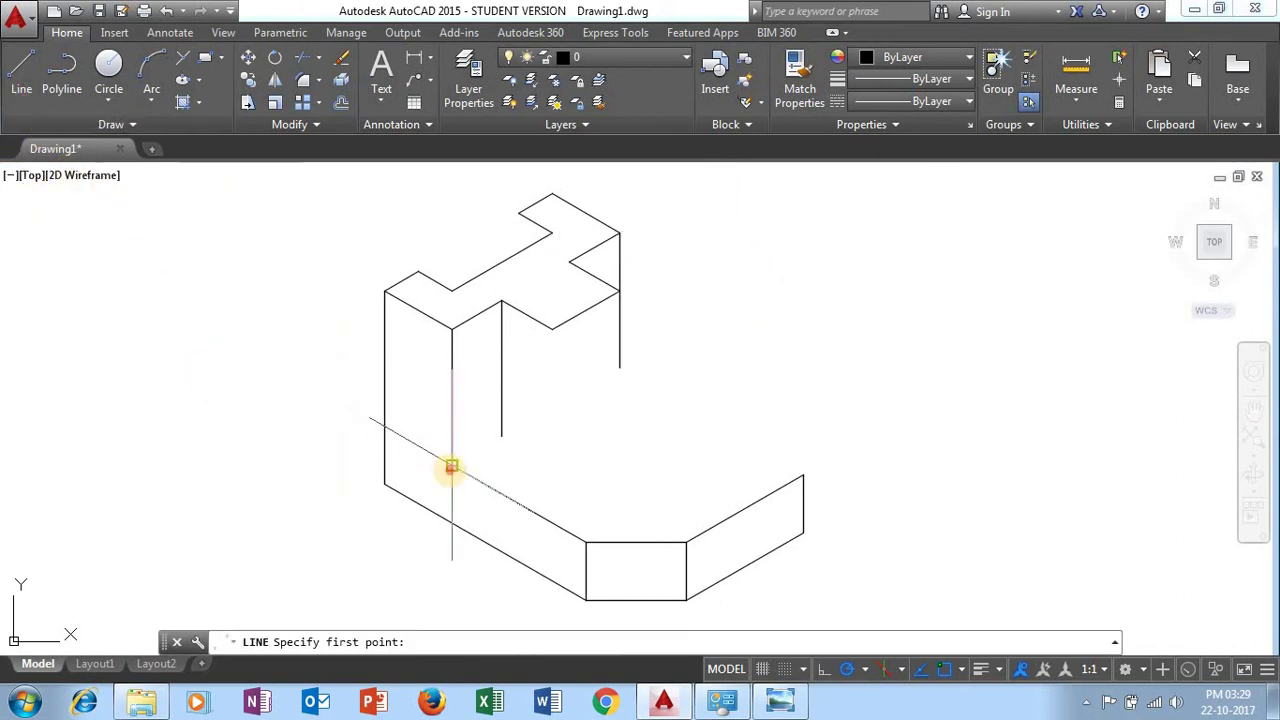
{"action": "left_click", "coordinate": [452, 464]}
{"action": "left_click", "coordinate": [501, 437]}
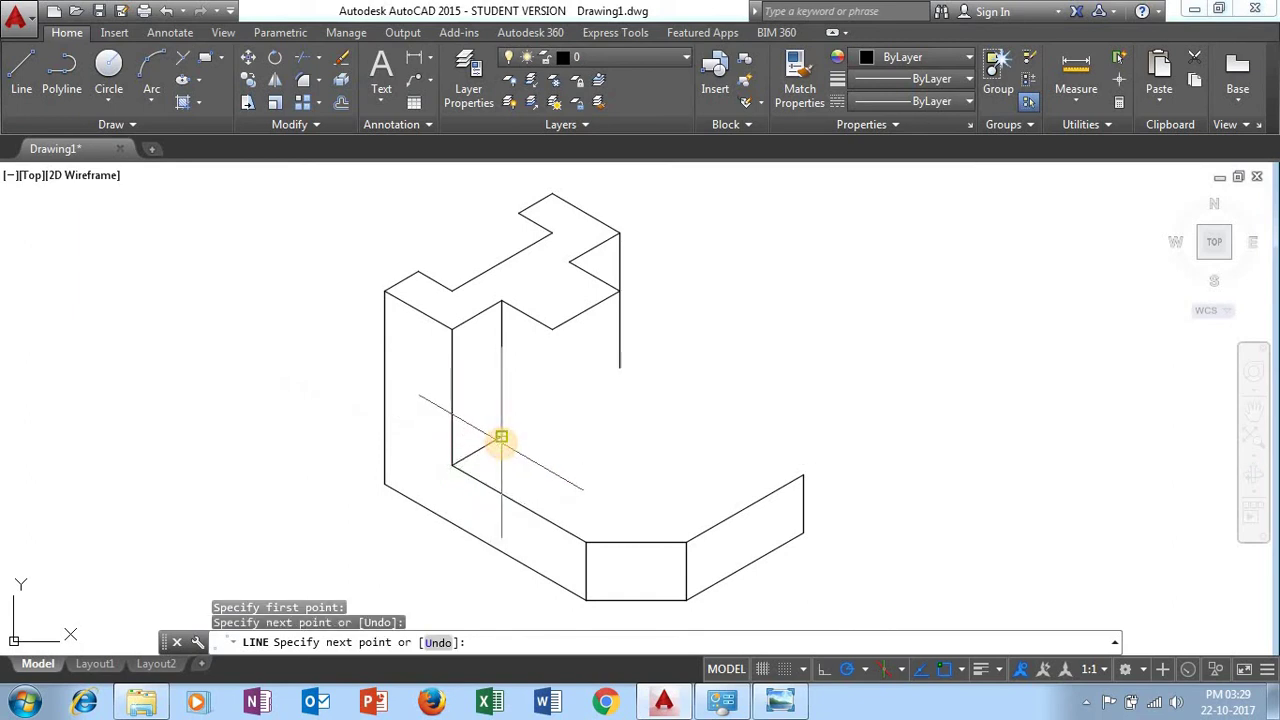
{"action": "key", "text": "Escape"}
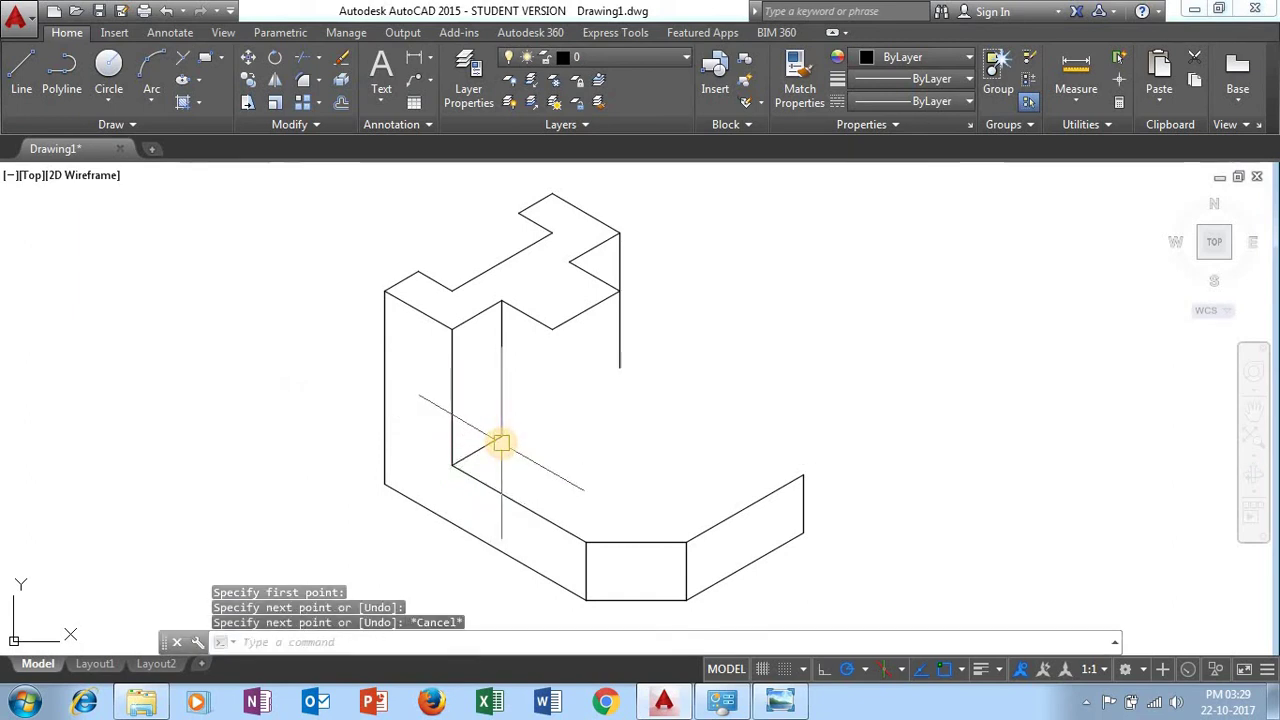
Draw a 15 mm isometric line from the lower end of the rear vertical edge, continued up to the rib's rear inner corner on the top face
{"action": "left_click", "coordinate": [21, 68]}
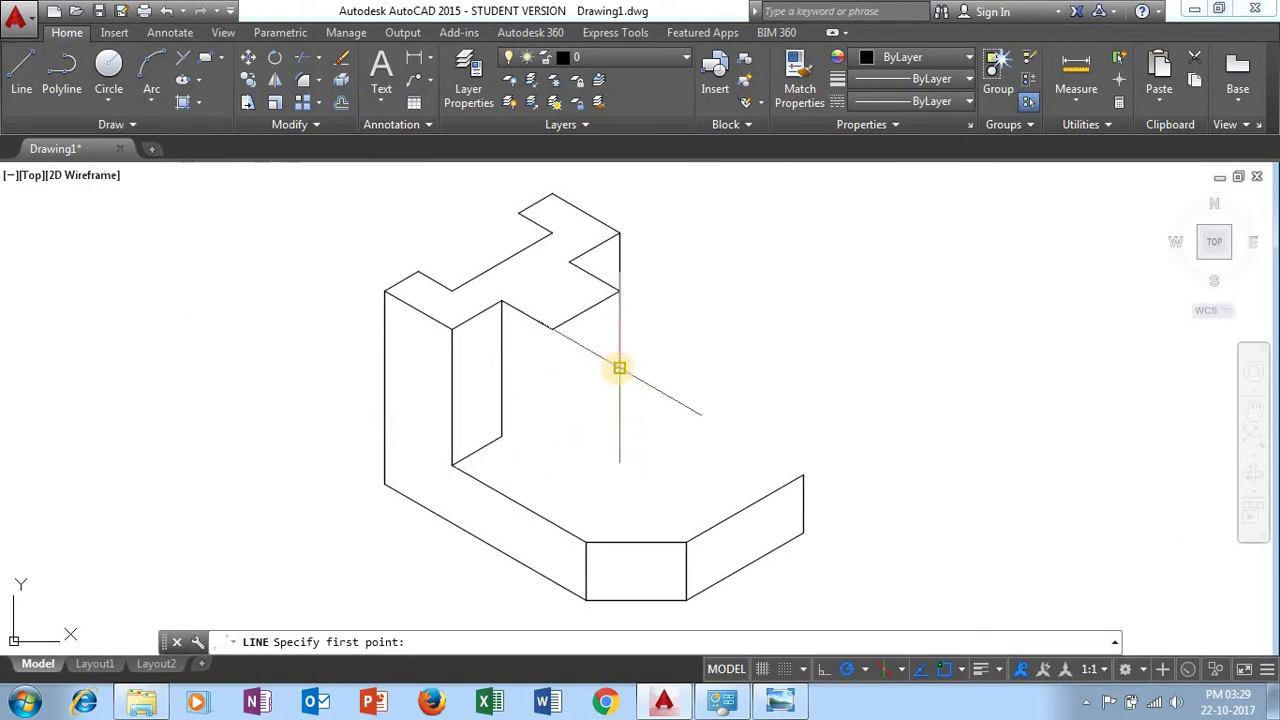
{"action": "left_click", "coordinate": [619, 368]}
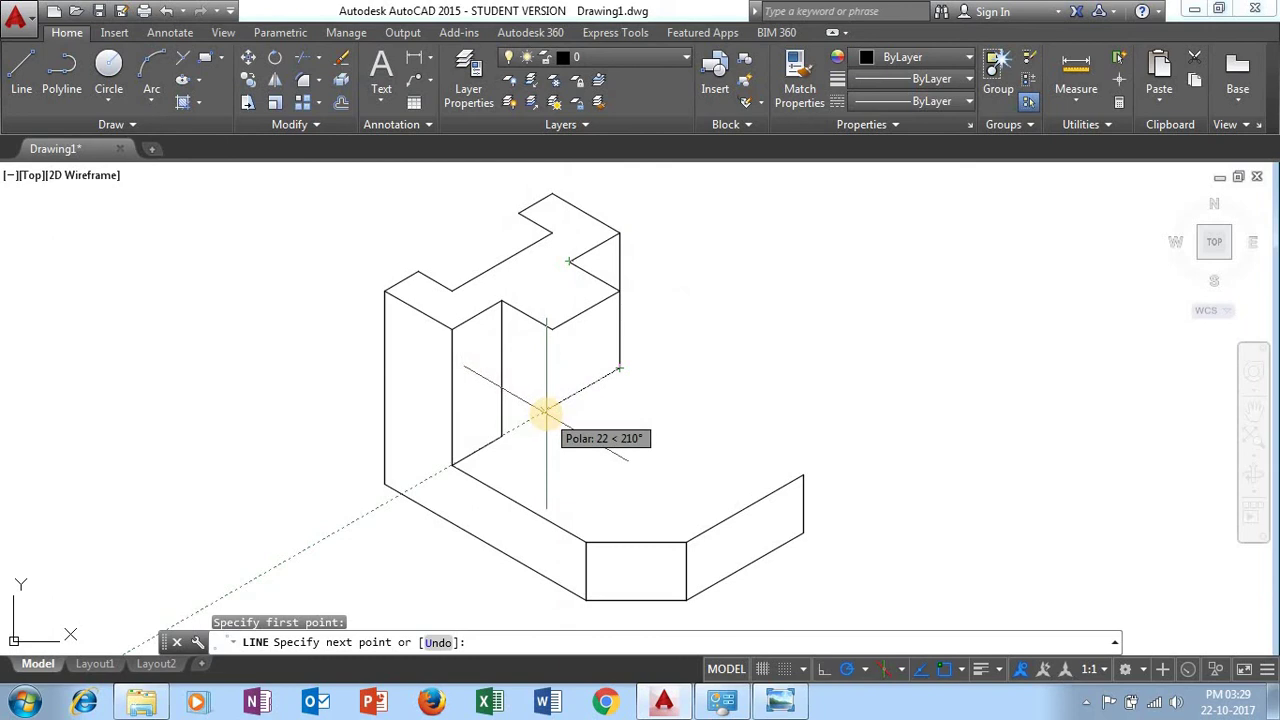
{"action": "type", "text": "15"}
{"action": "key", "text": "Return"}
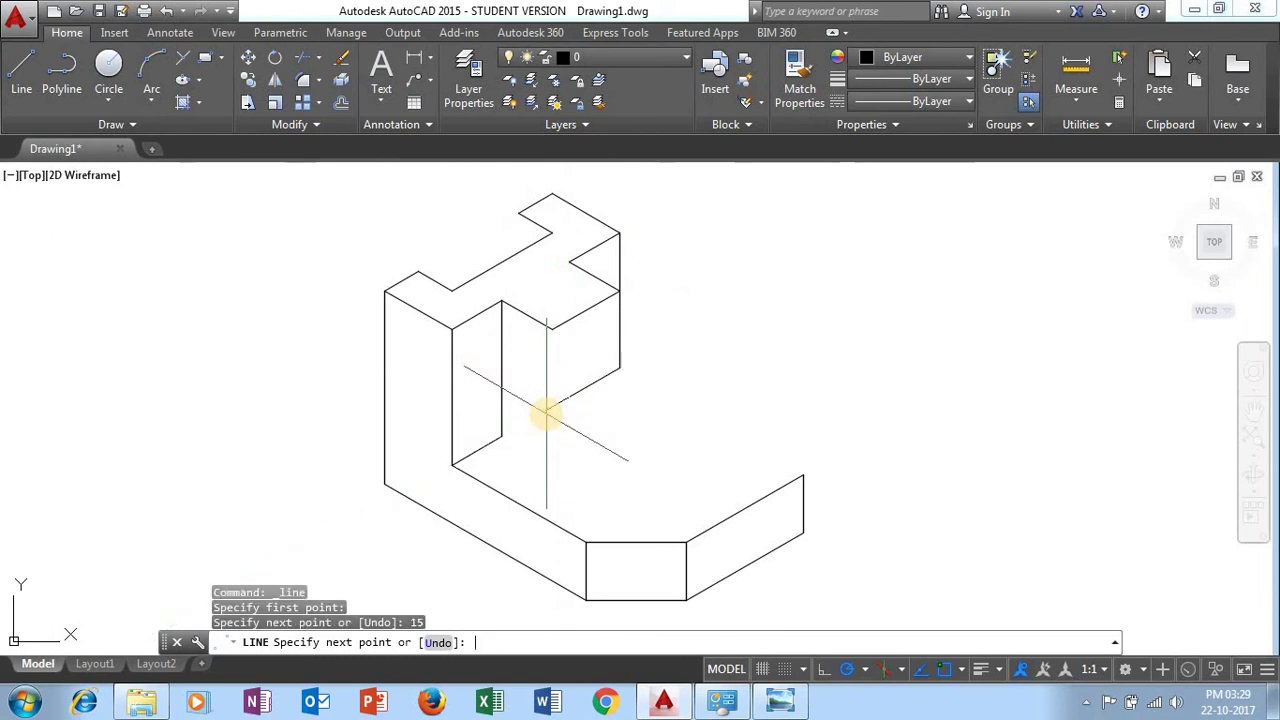
{"action": "left_click", "coordinate": [569, 260]}
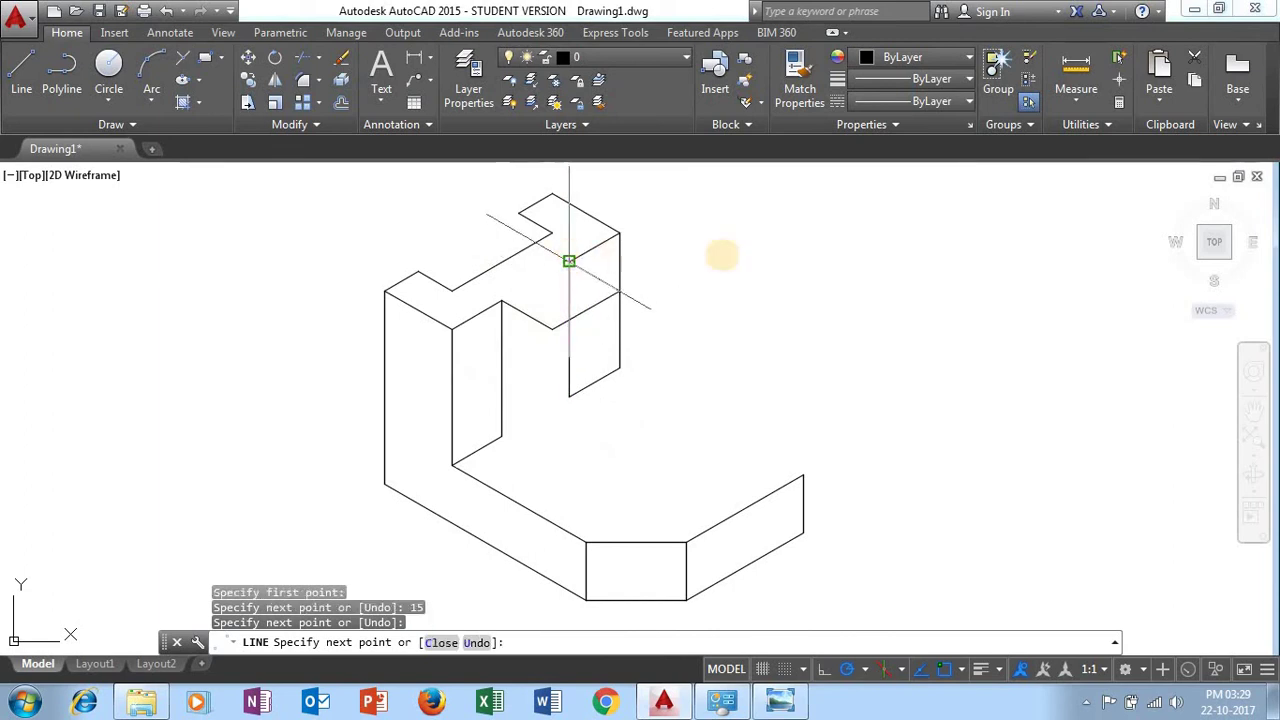
{"action": "key", "text": "Escape"}
{"action": "key", "text": "Escape"}
{"action": "key", "text": "Escape"}
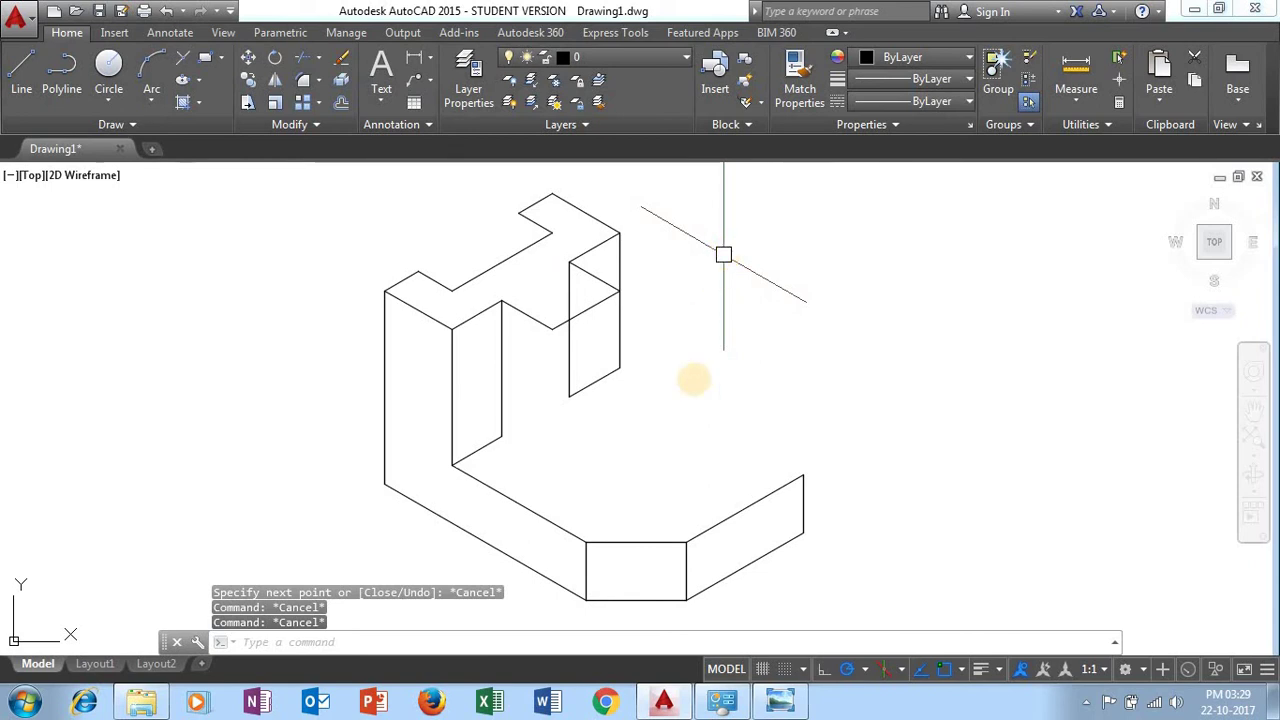
After checking the EX-5 views in Windows Photo Viewer, draw in AutoCAD the rib's 35 mm base line and front sloping edge up to the top face
{"action": "left_click", "coordinate": [785, 711]}
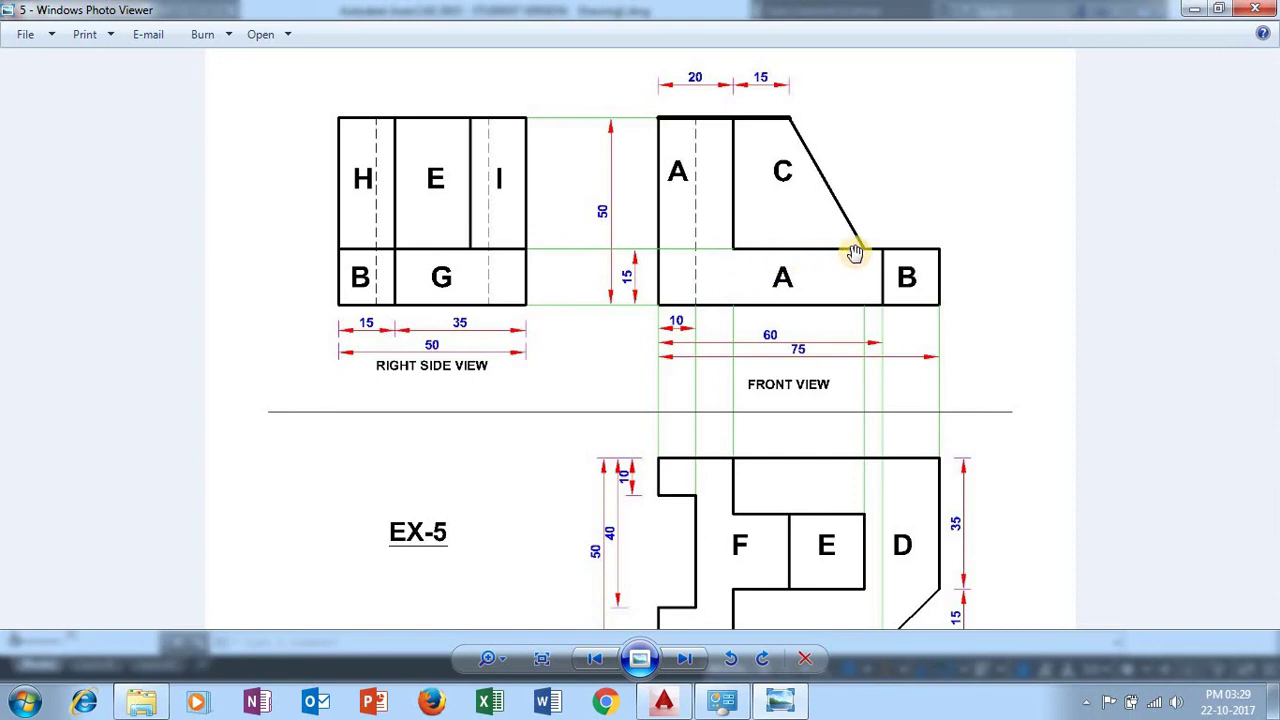
{"action": "left_click_drag", "start_coordinate": [674, 417], "coordinate": [674, 403]}
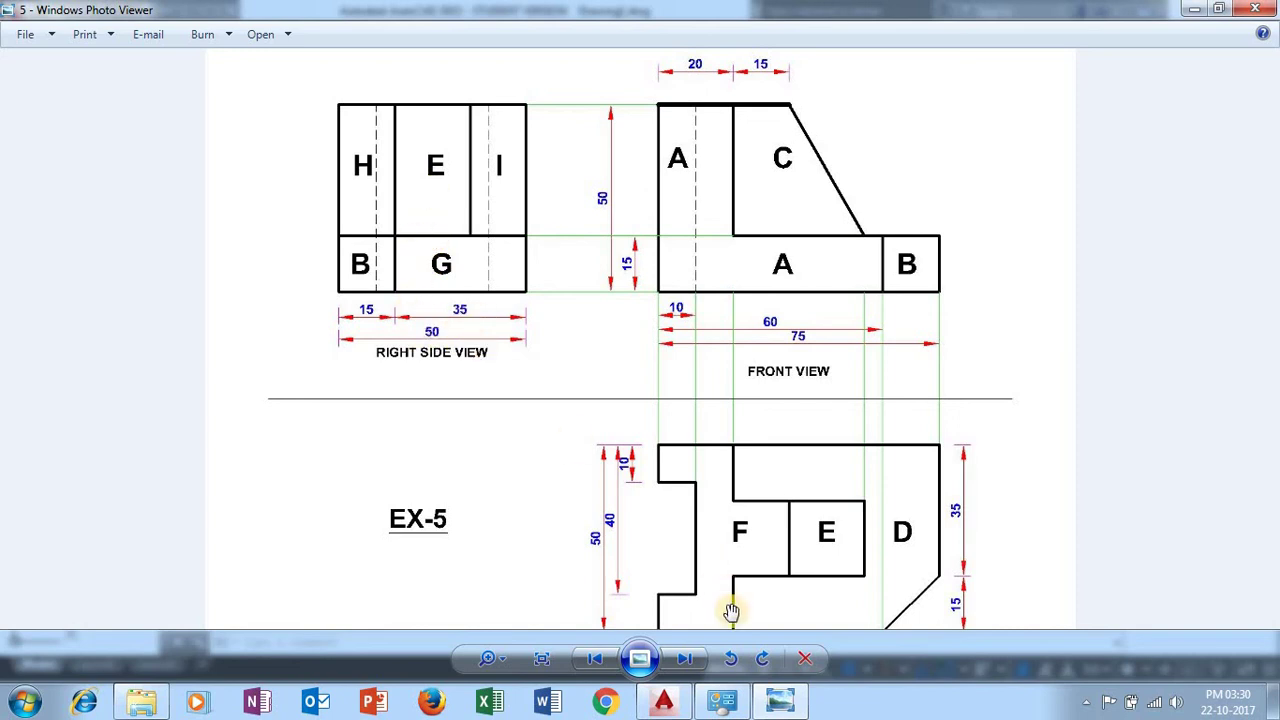
{"action": "left_click", "coordinate": [680, 706]}
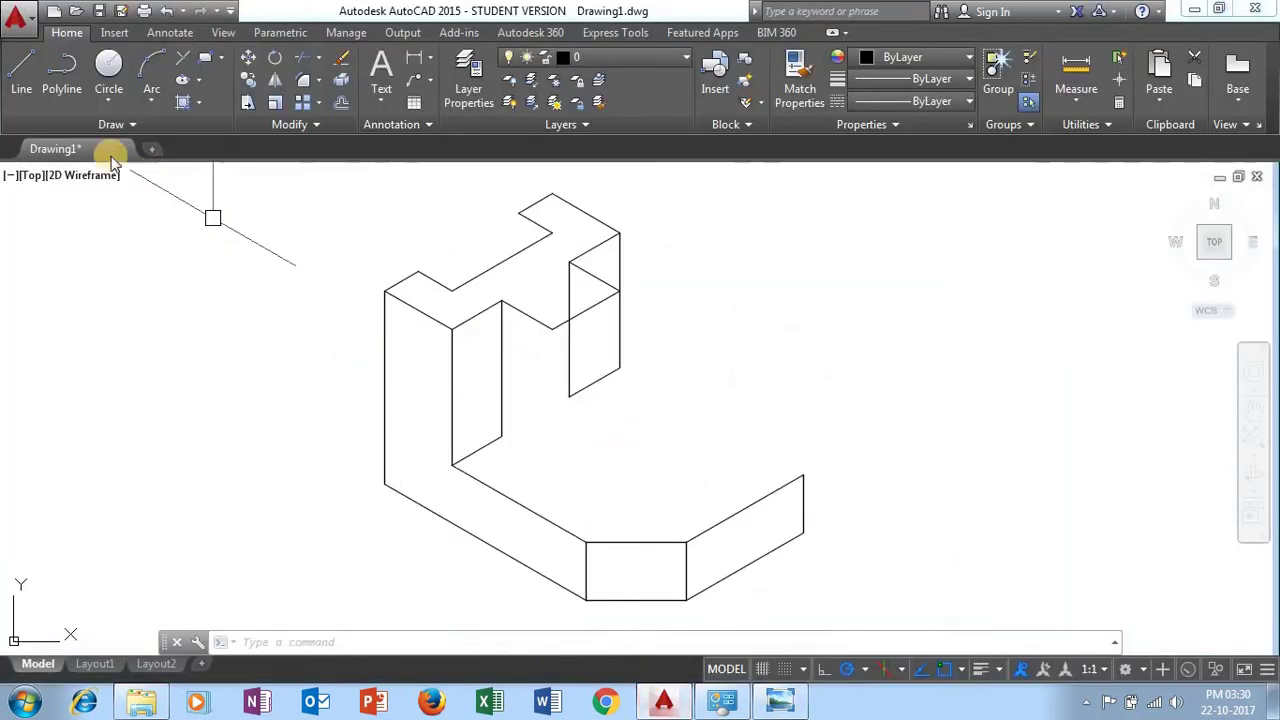
{"action": "left_click", "coordinate": [22, 80]}
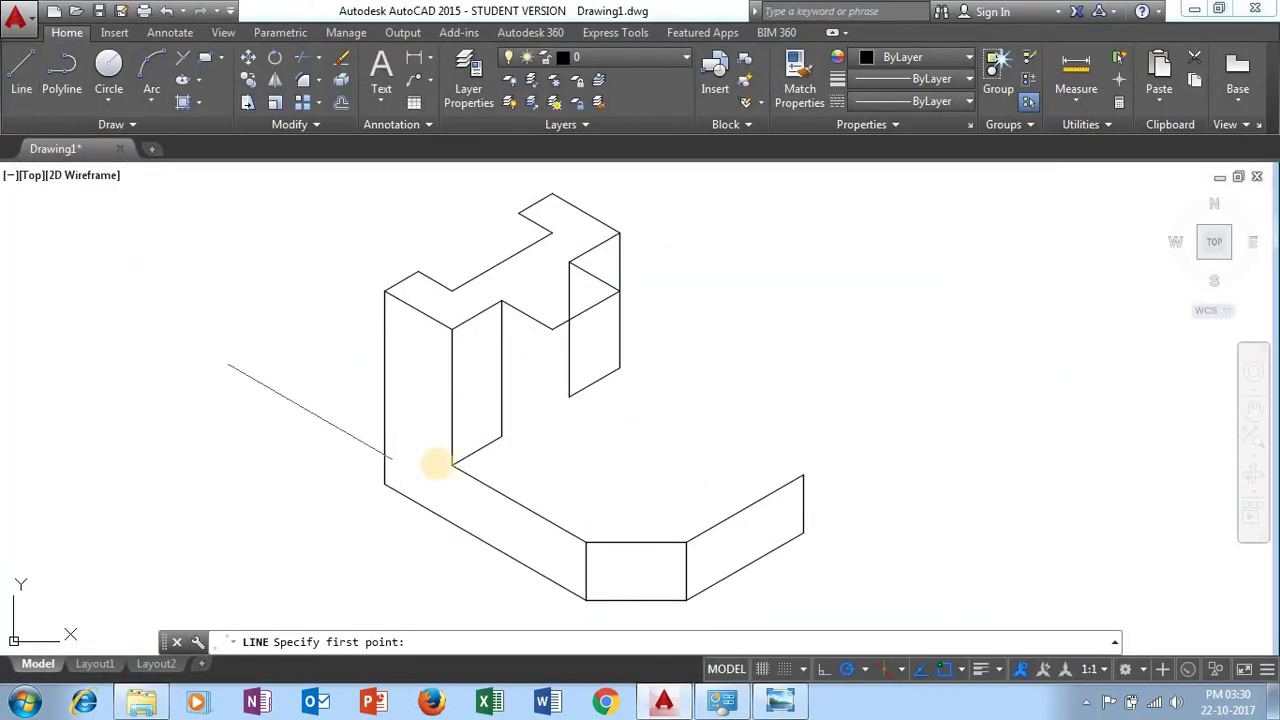
{"action": "left_click", "coordinate": [501, 437]}
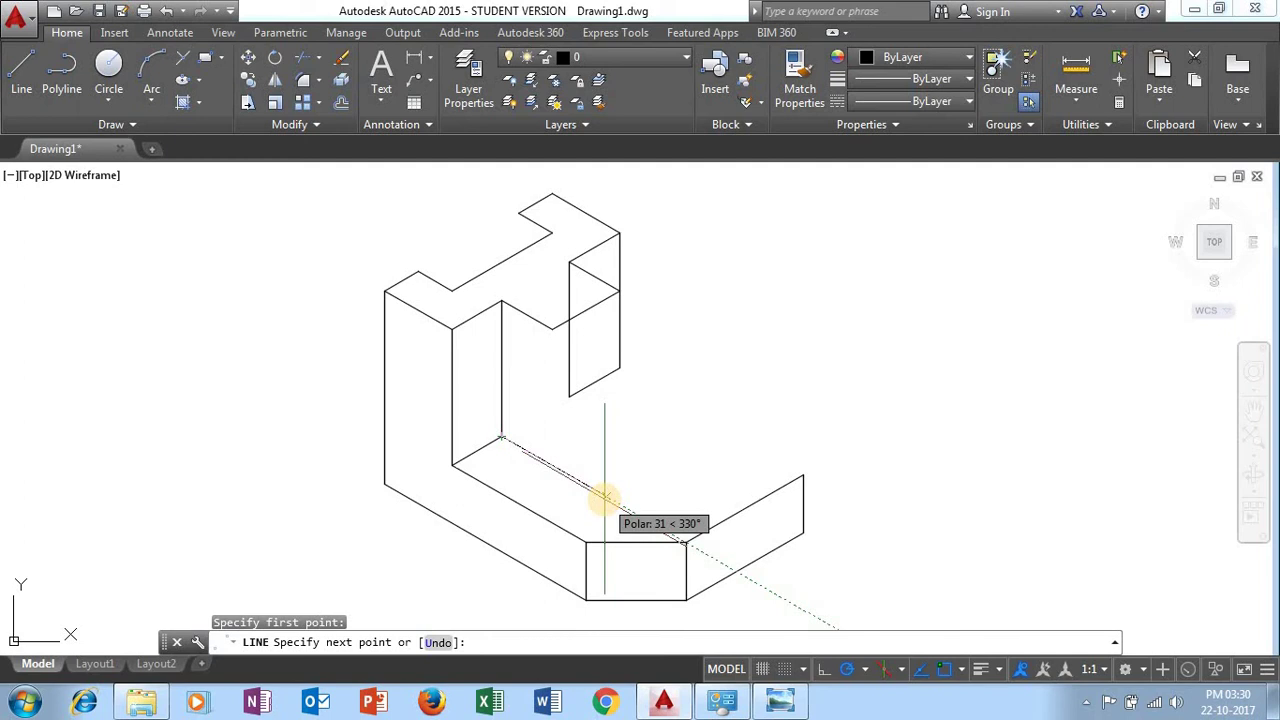
{"action": "type", "text": "35"}
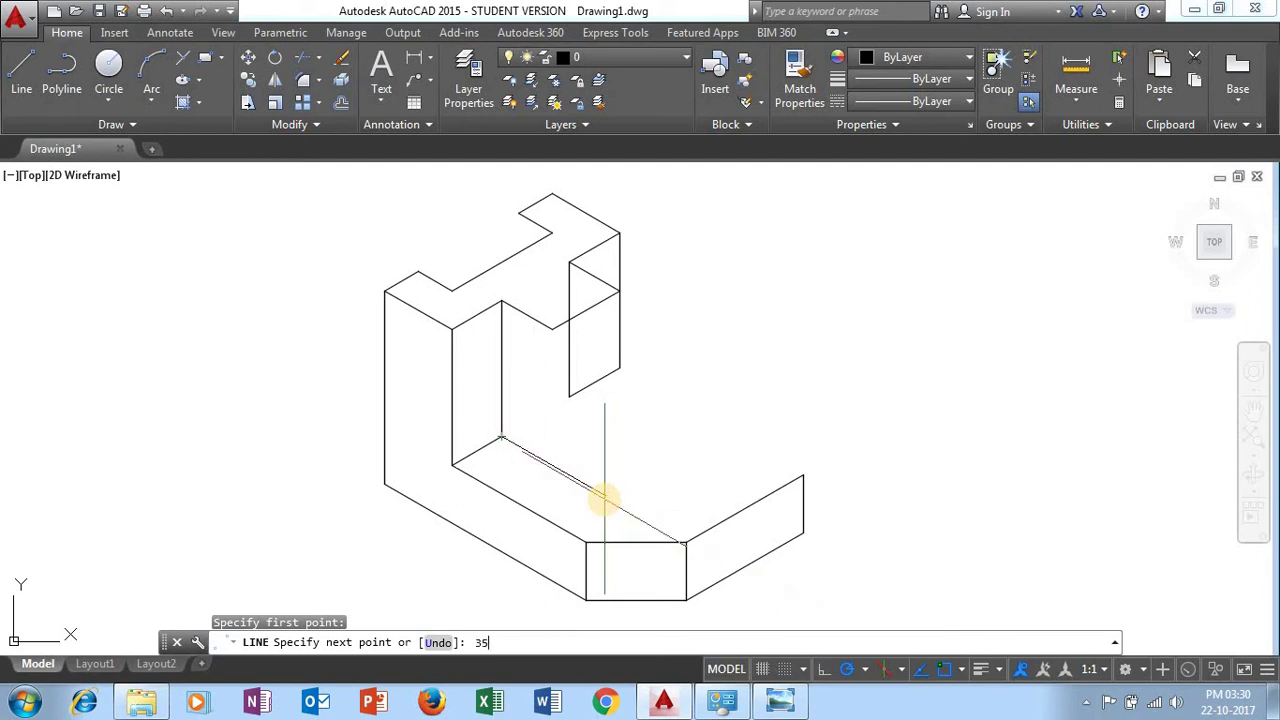
{"action": "key", "text": "Return"}
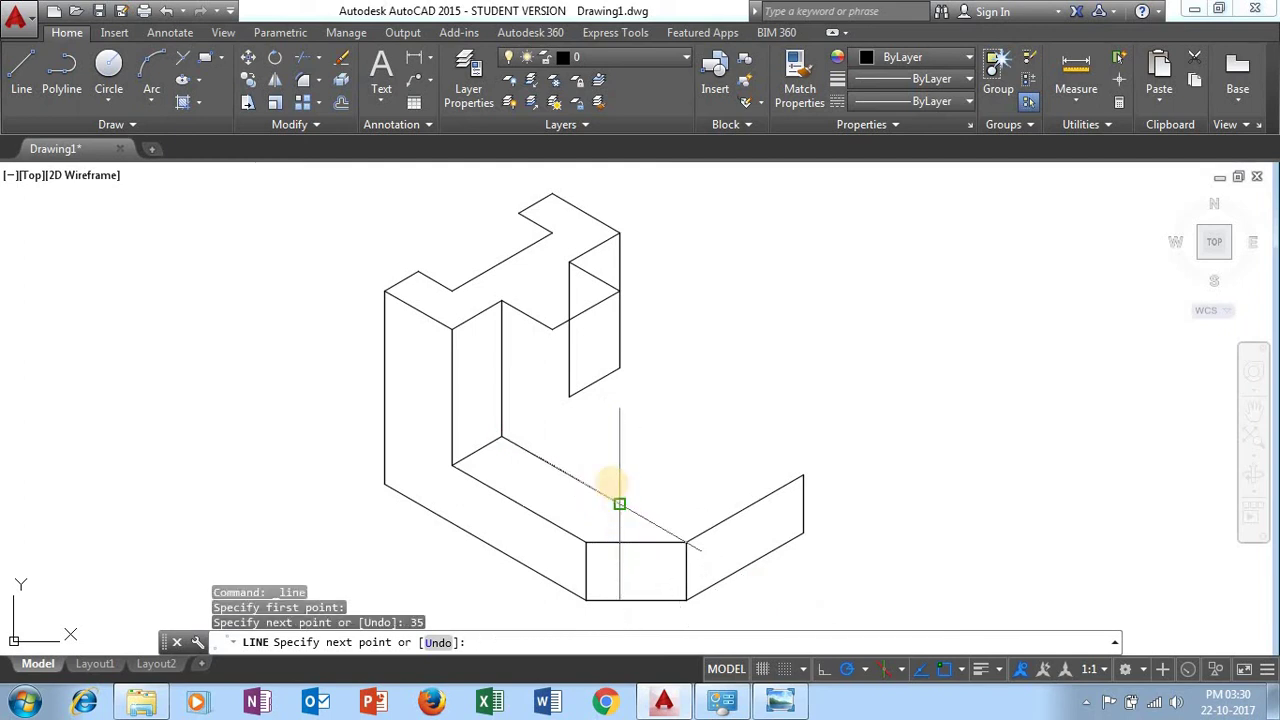
{"action": "left_click", "coordinate": [552, 331]}
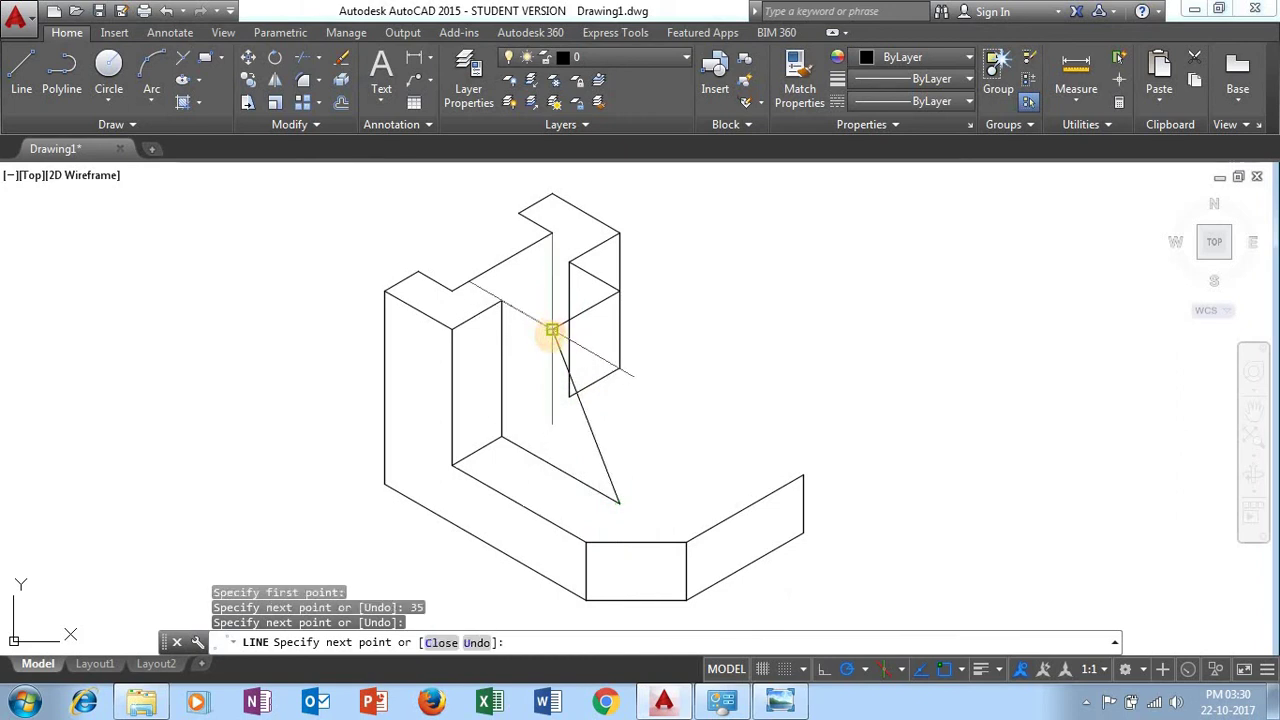
{"action": "key", "text": "Escape"}
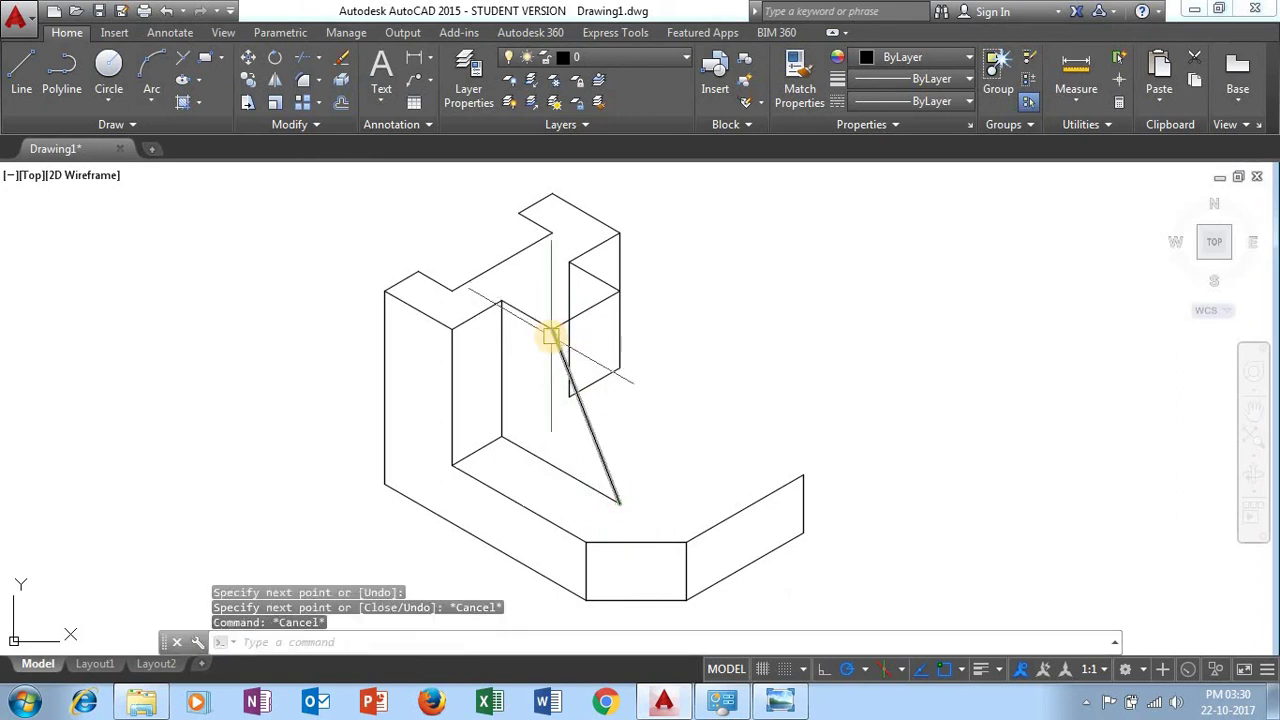
Draw the rib's 20 mm lower edge from the foot of the front slope, continued as the rear sloping edge to the top face corner
{"action": "left_click", "coordinate": [21, 72]}
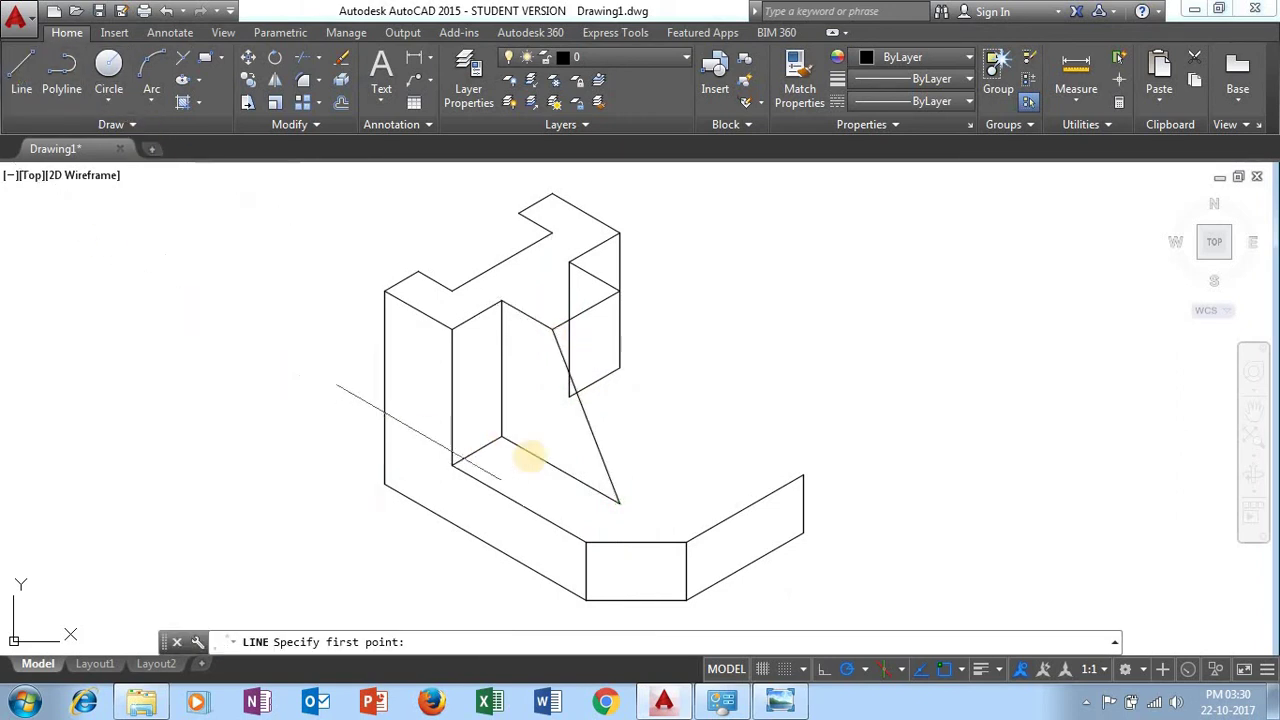
{"action": "left_click", "coordinate": [619, 503]}
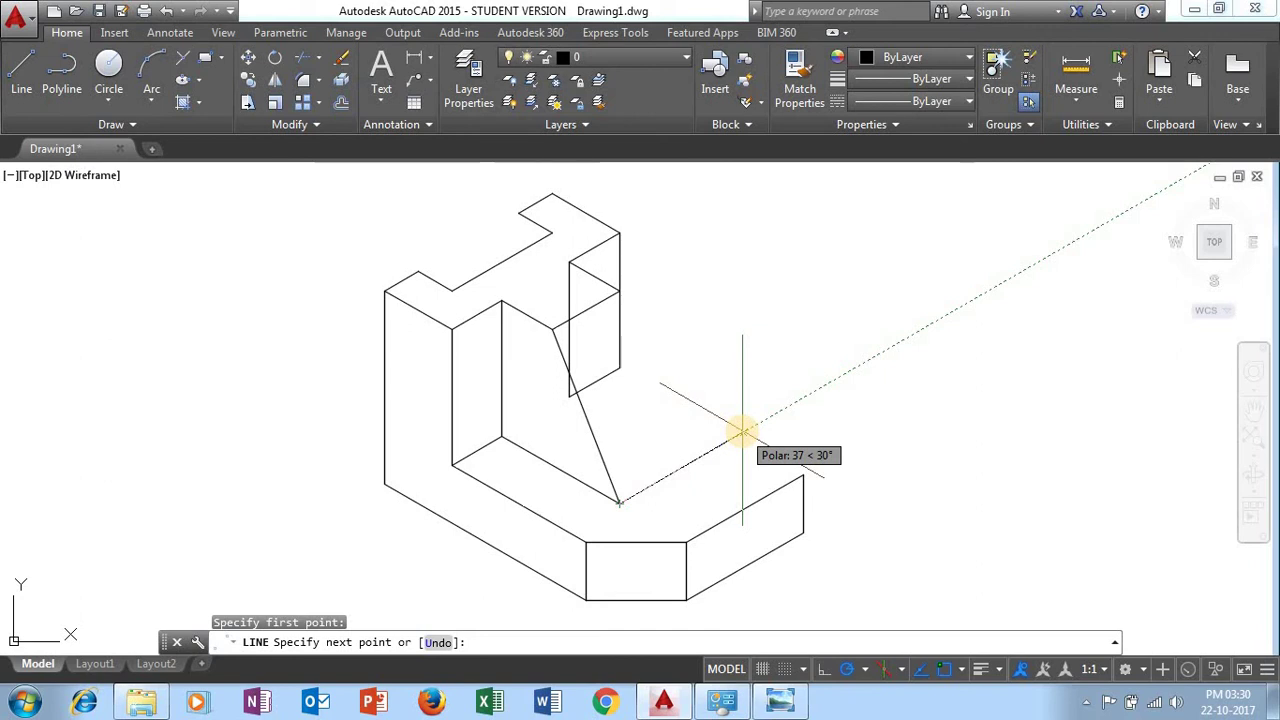
{"action": "type", "text": "20"}
{"action": "key", "text": "Return"}
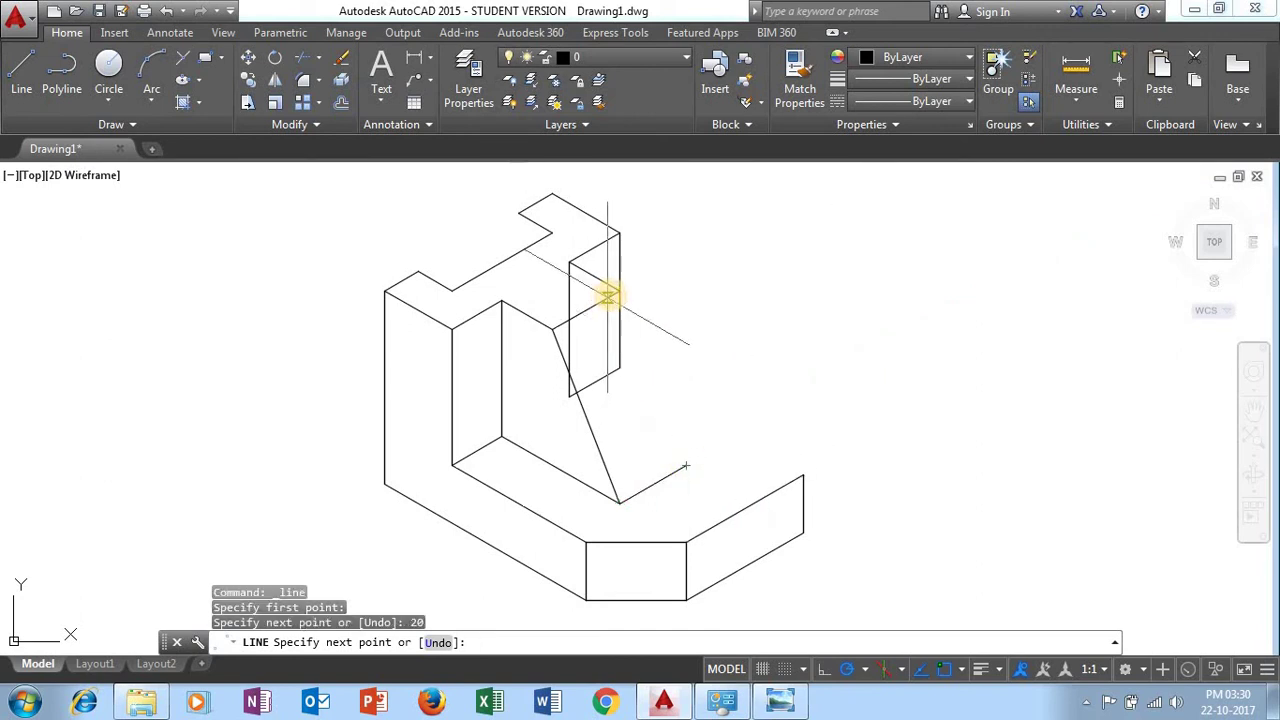
{"action": "left_click", "coordinate": [620, 288]}
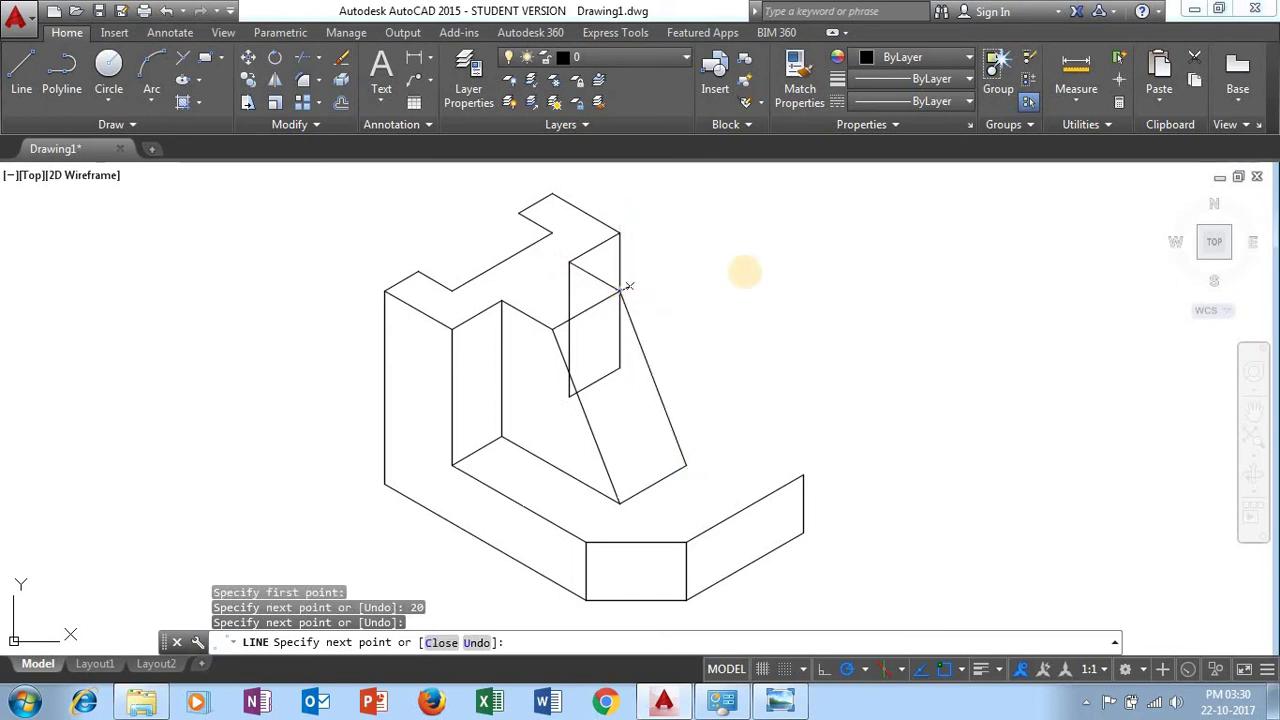
{"action": "key", "text": "Escape"}
{"action": "key", "text": "Escape"}
{"action": "key", "text": "Escape"}
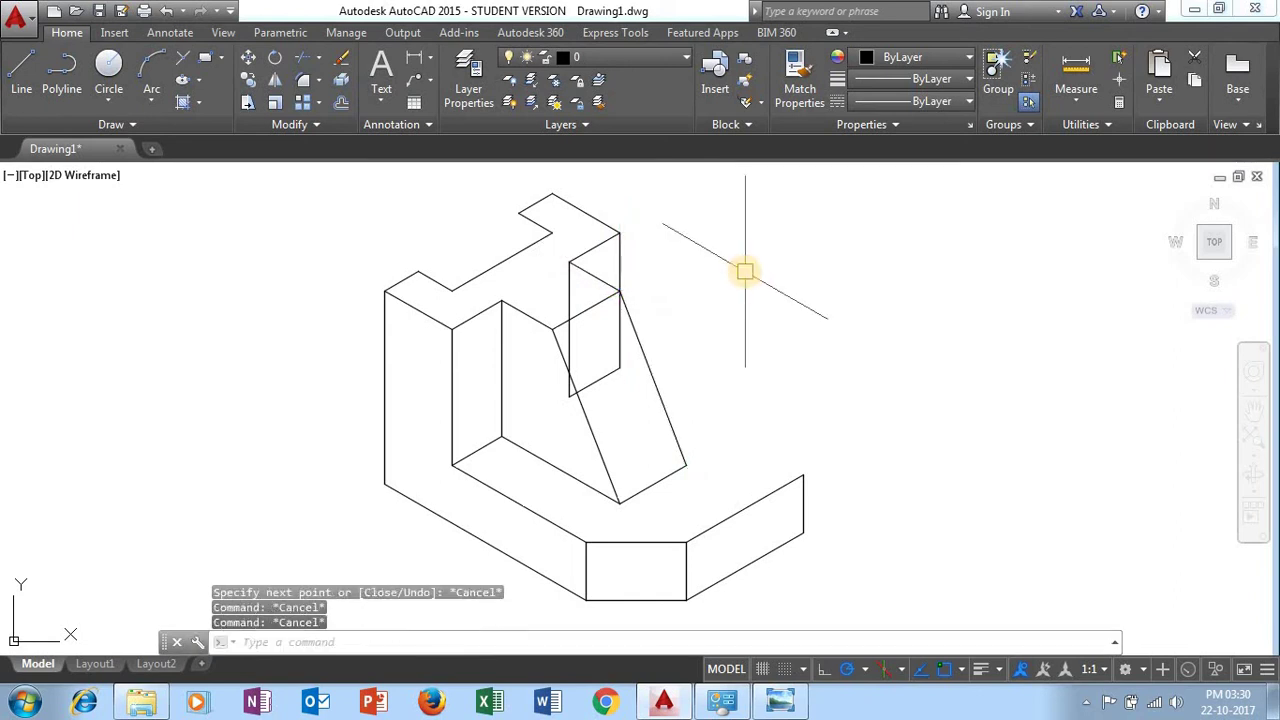
Draw the base's rear top edge from its far end corner to the lower end of the upright's rear vertical edge
{"action": "left_click", "coordinate": [21, 75]}
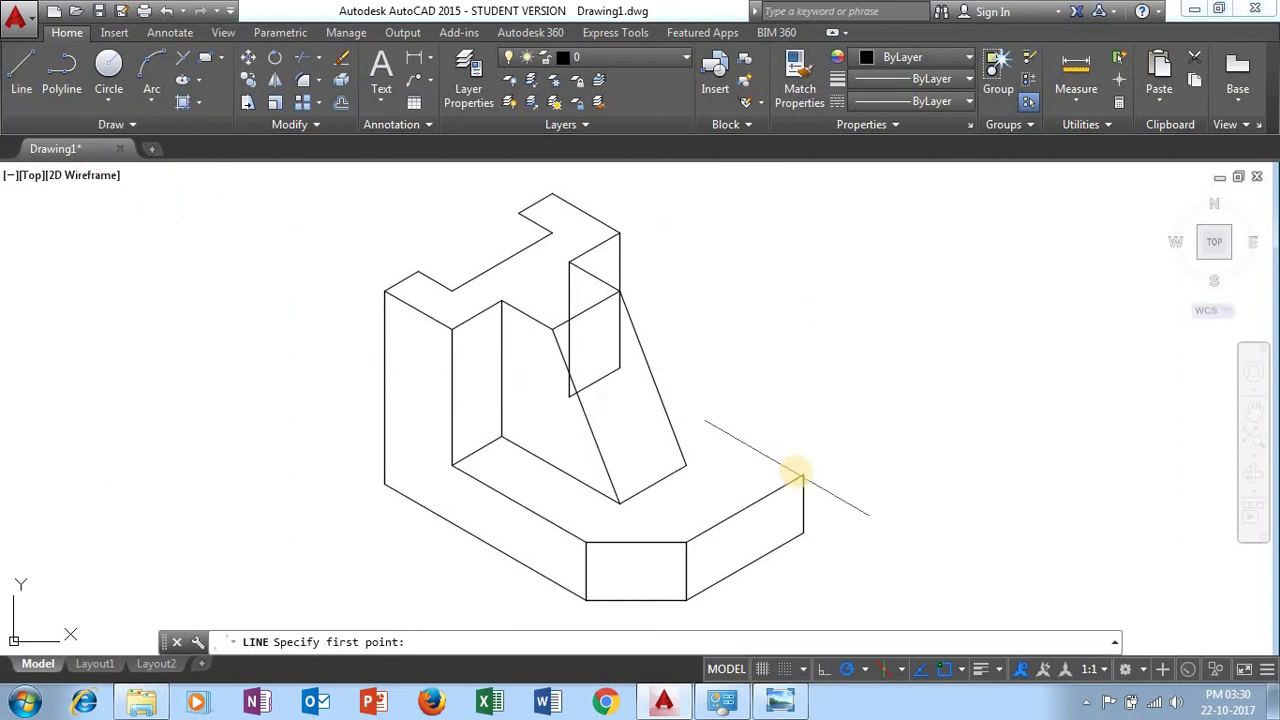
{"action": "left_click", "coordinate": [802, 476]}
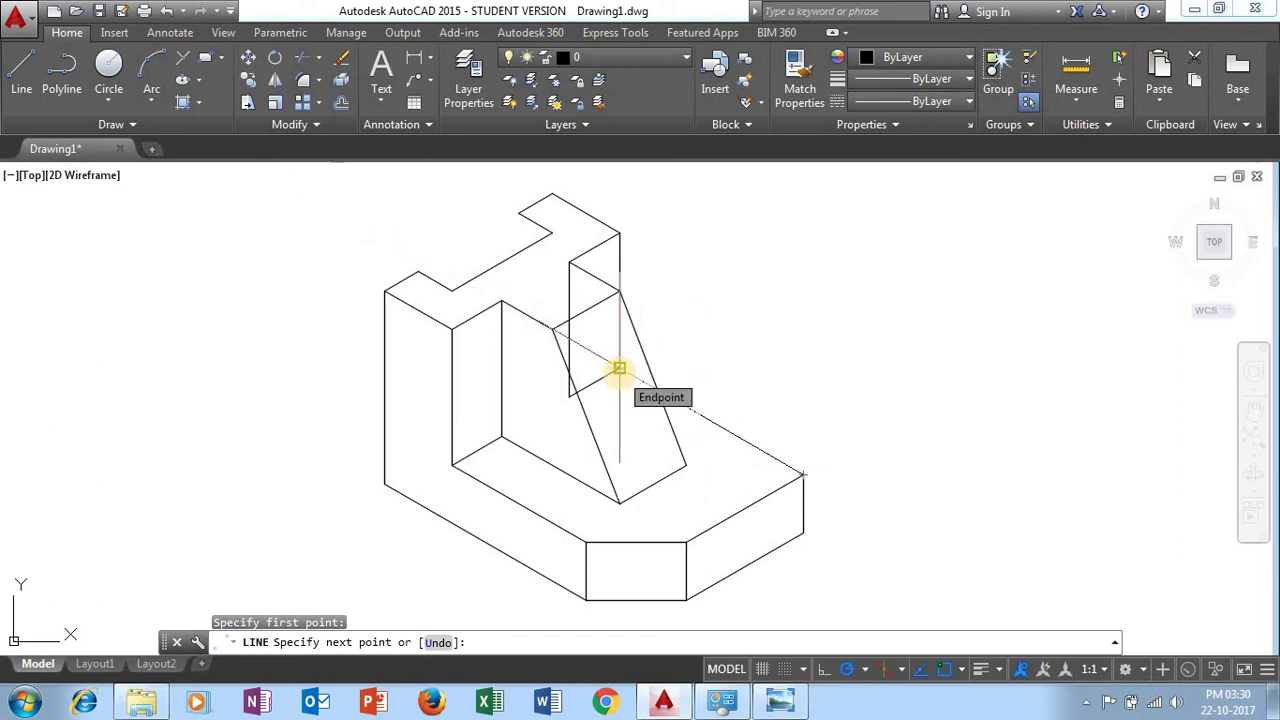
{"action": "left_click", "coordinate": [619, 368]}
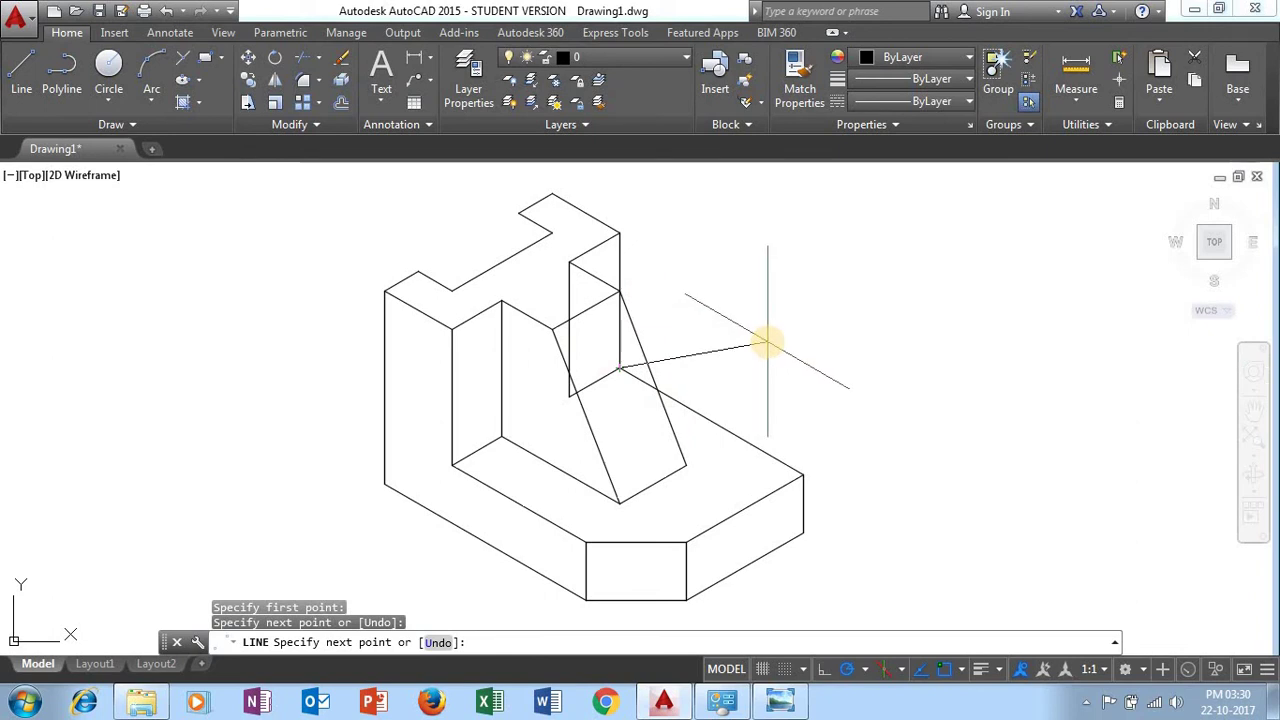
{"action": "key", "text": "Escape"}
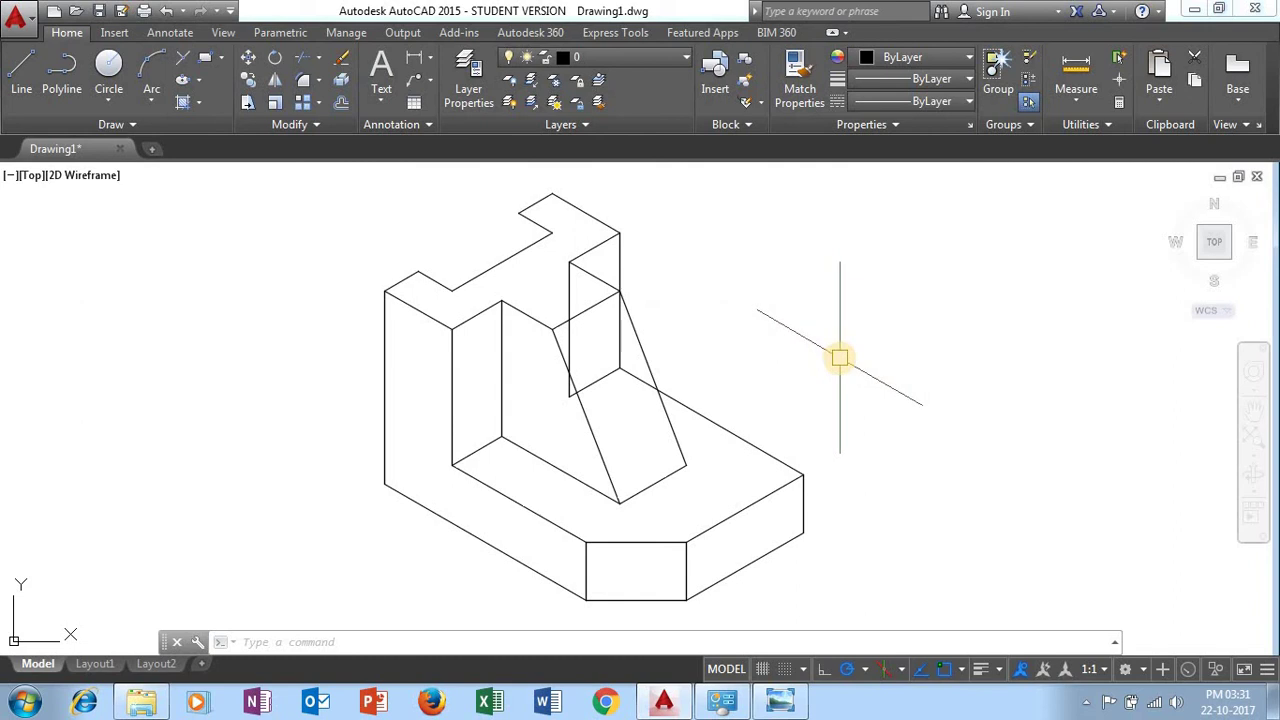
Trim the portions of the base's rear edge, the vertical edges and the 15 mm line that lie behind the sloping rib
{"action": "type", "text": "T"}
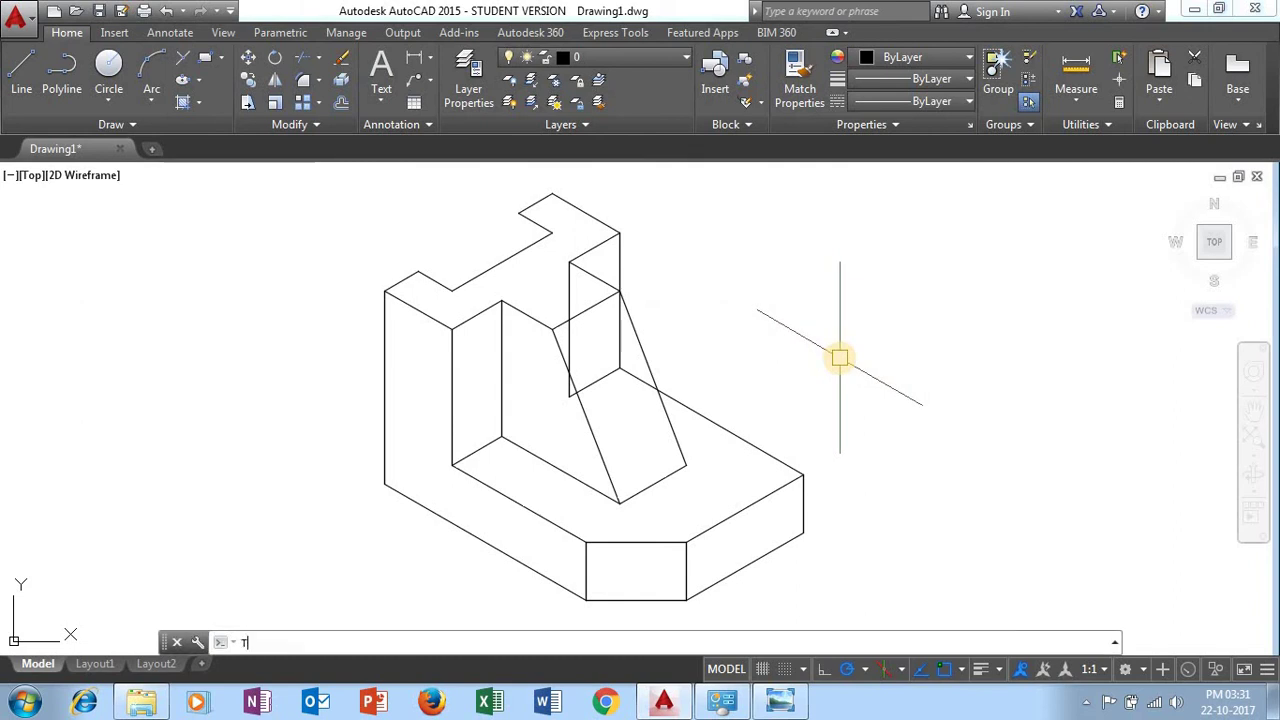
{"action": "type", "text": "RIM"}
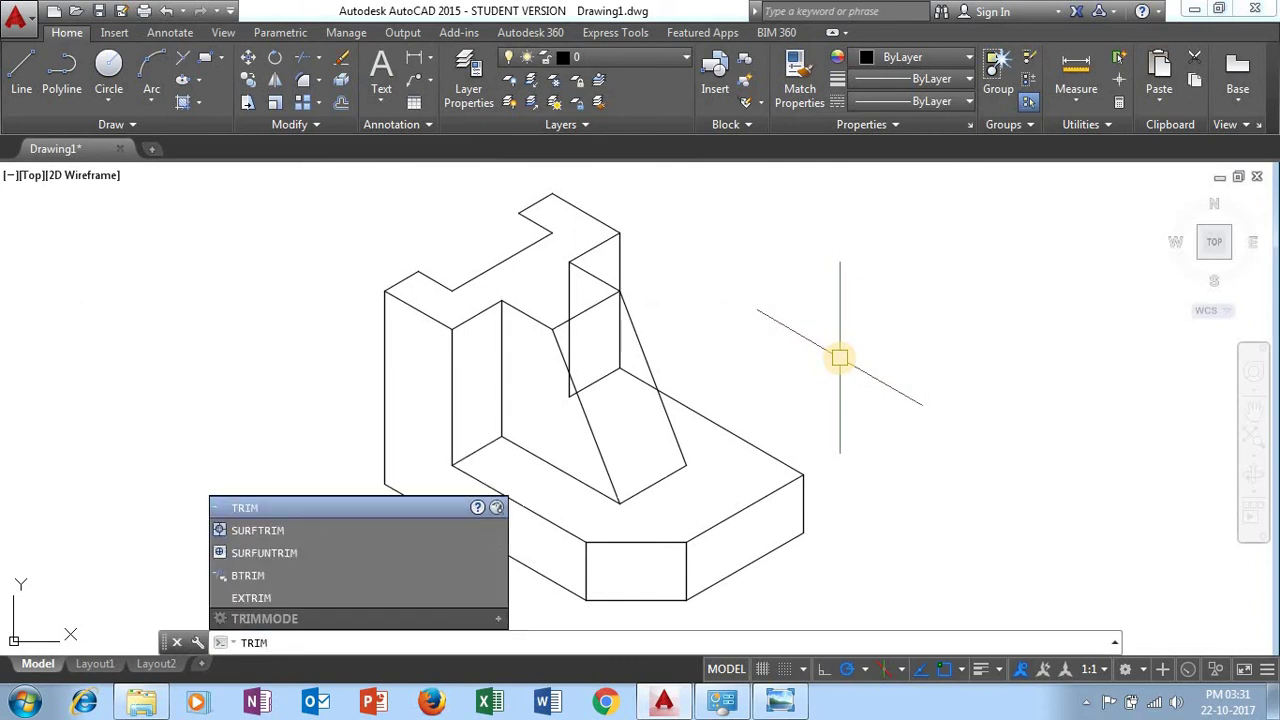
{"action": "key", "text": "Return"}
{"action": "key", "text": "Return"}
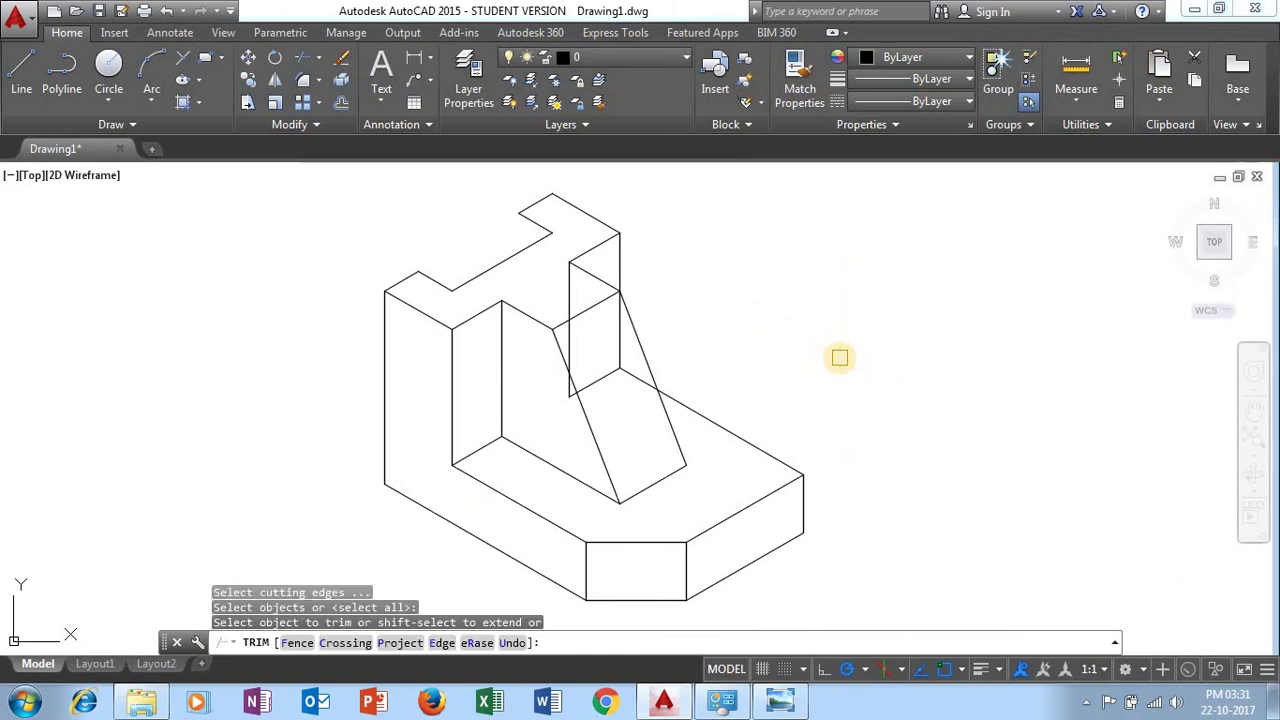
{"action": "left_click", "coordinate": [640, 380]}
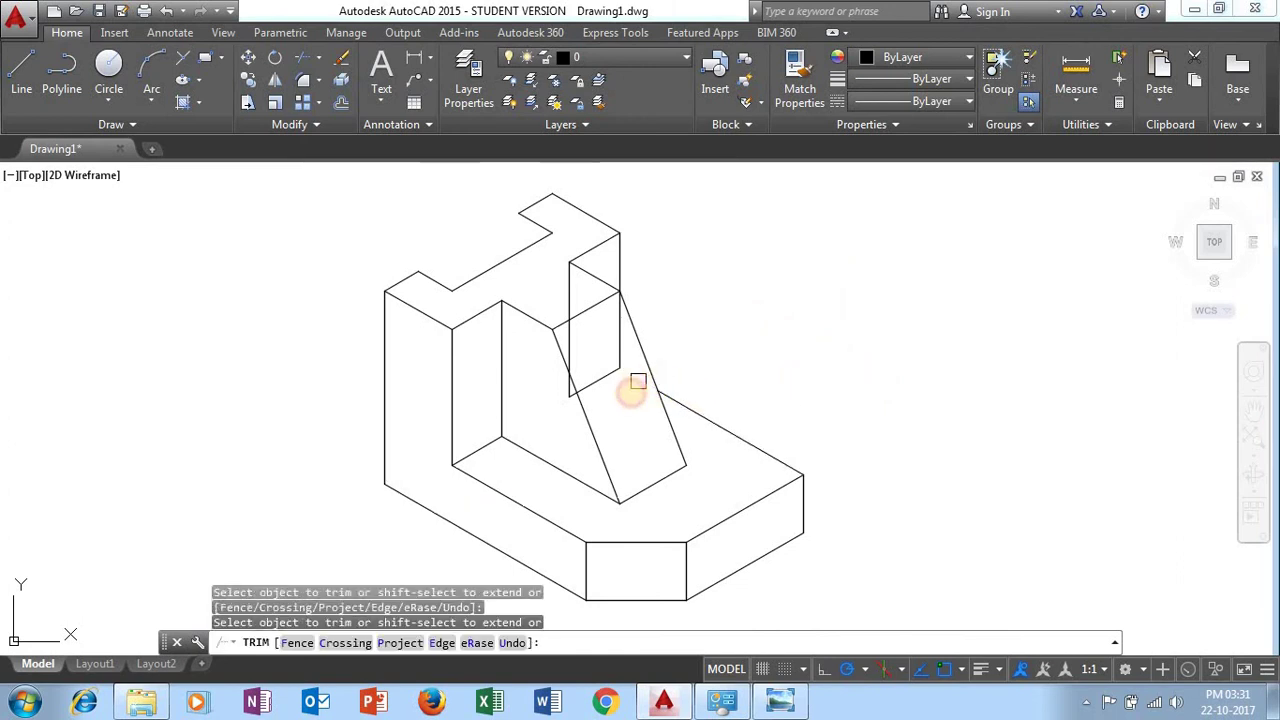
{"action": "left_click", "coordinate": [612, 346]}
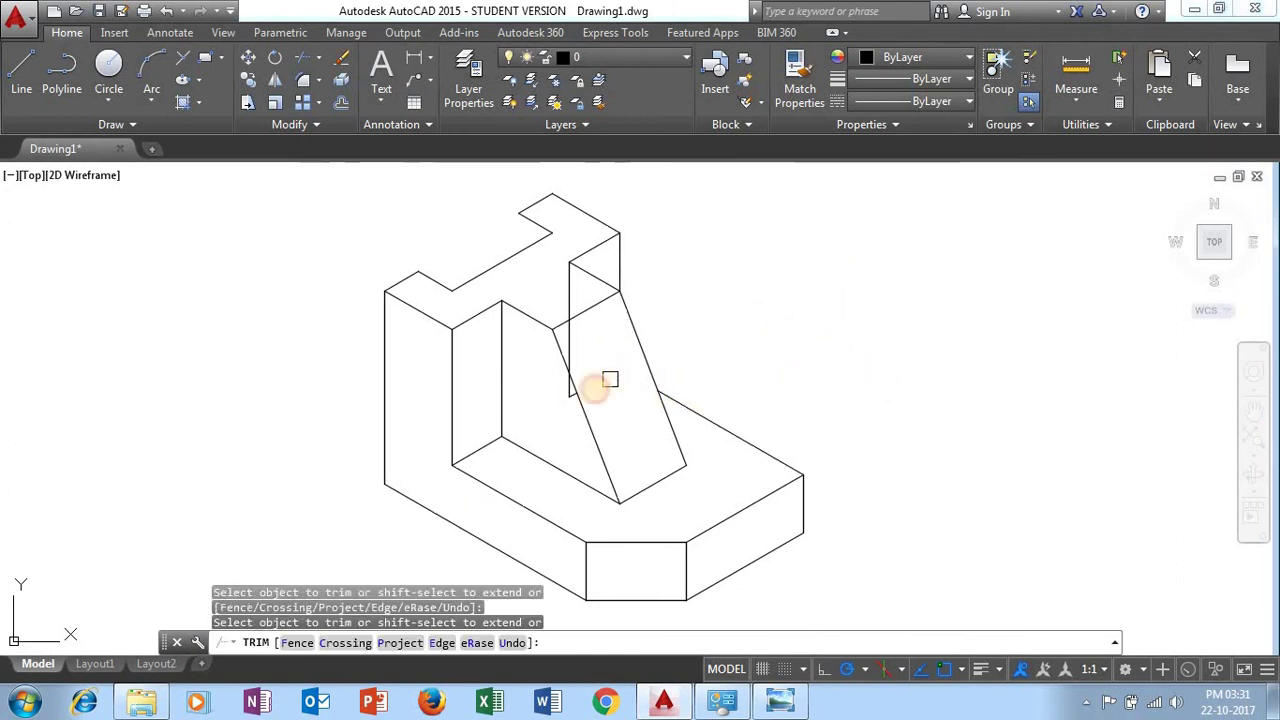
{"action": "left_click", "coordinate": [570, 355]}
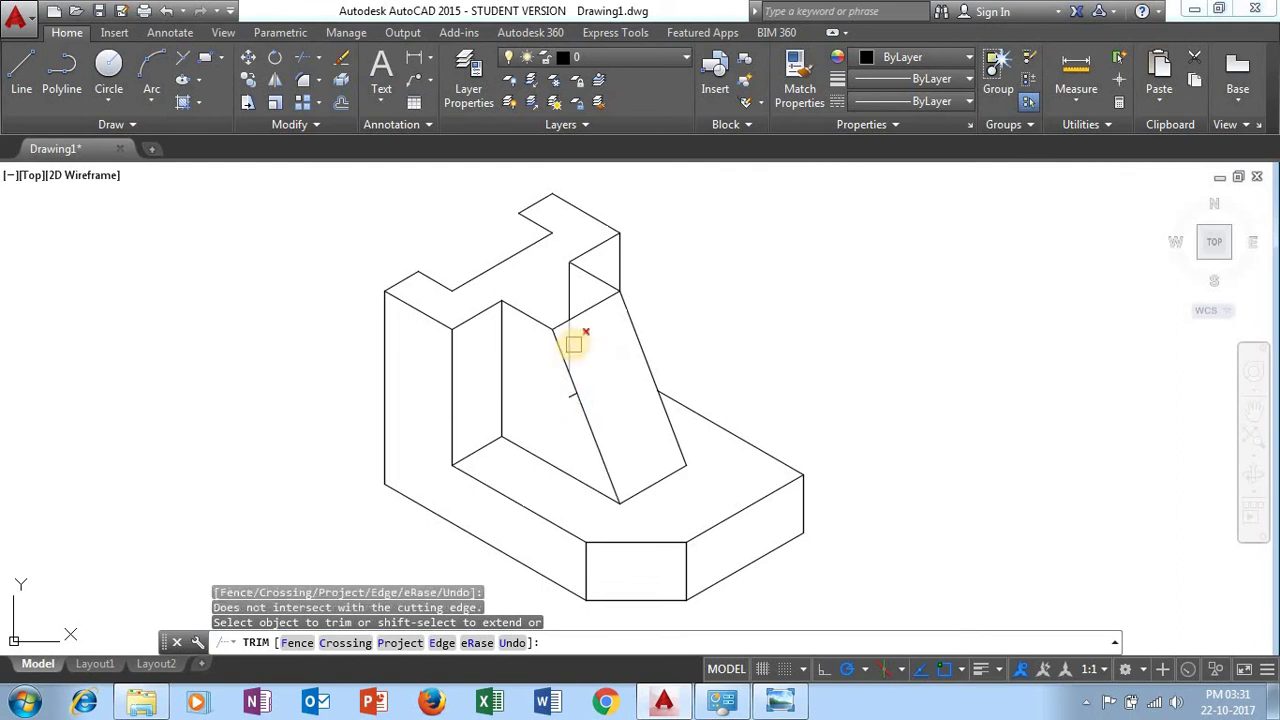
{"action": "left_click", "coordinate": [574, 340]}
{"action": "left_click", "coordinate": [567, 295]}
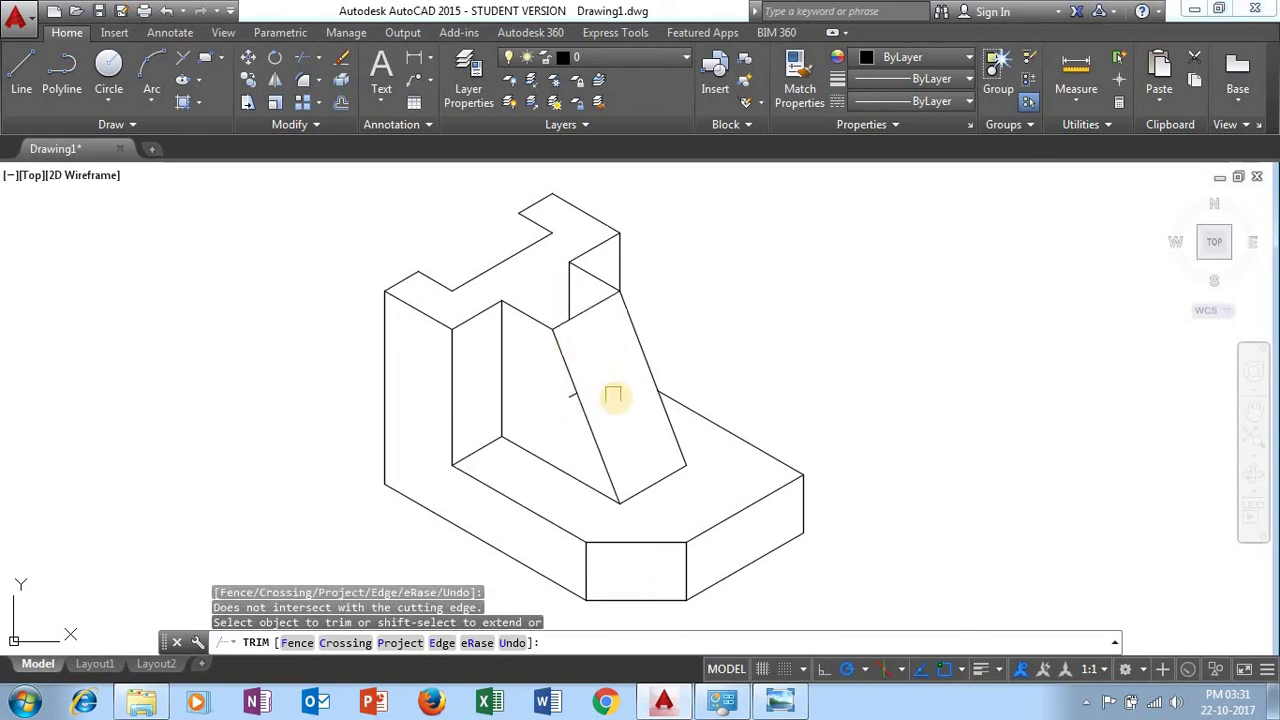
{"action": "key", "text": "Escape"}
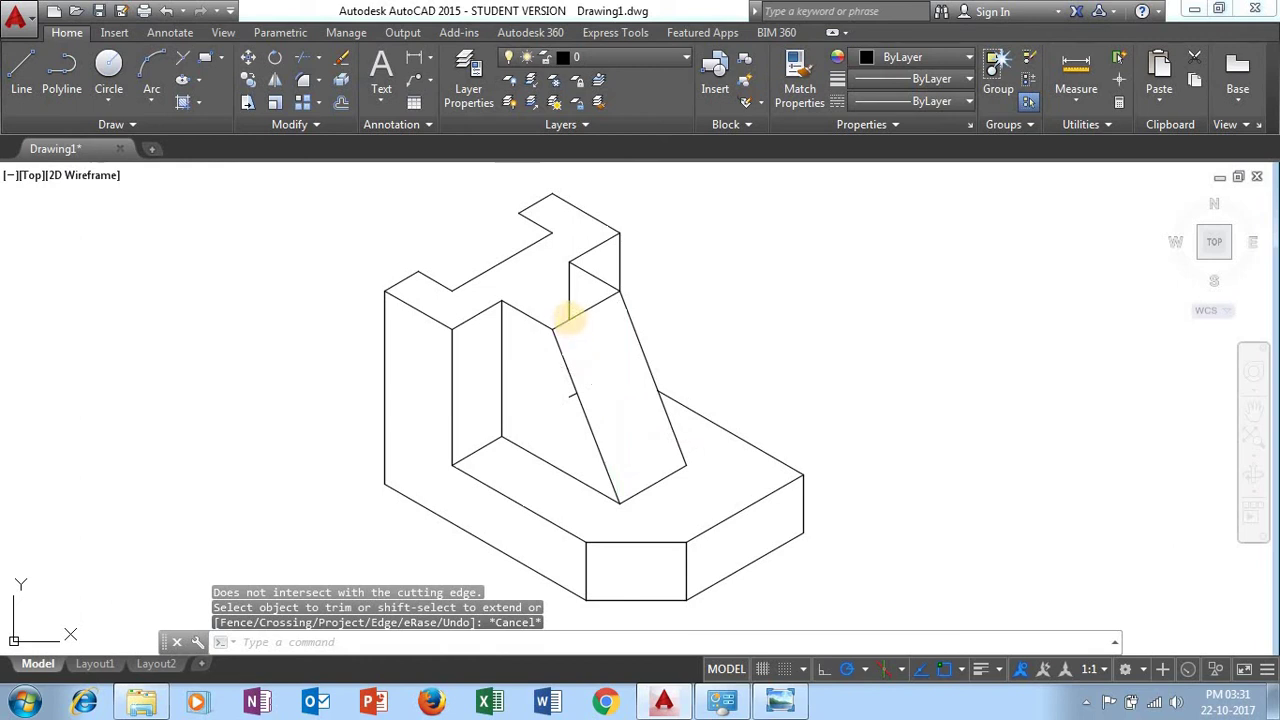
Erase the leftover vertical segment crossing the top face and the short stub beside the rib's front sloping edge
{"action": "scroll", "coordinate": [567, 318], "scroll_direction": "up", "scroll_amount": 4}
{"action": "left_click", "coordinate": [563, 250]}
{"action": "left_click", "coordinate": [566, 514]}
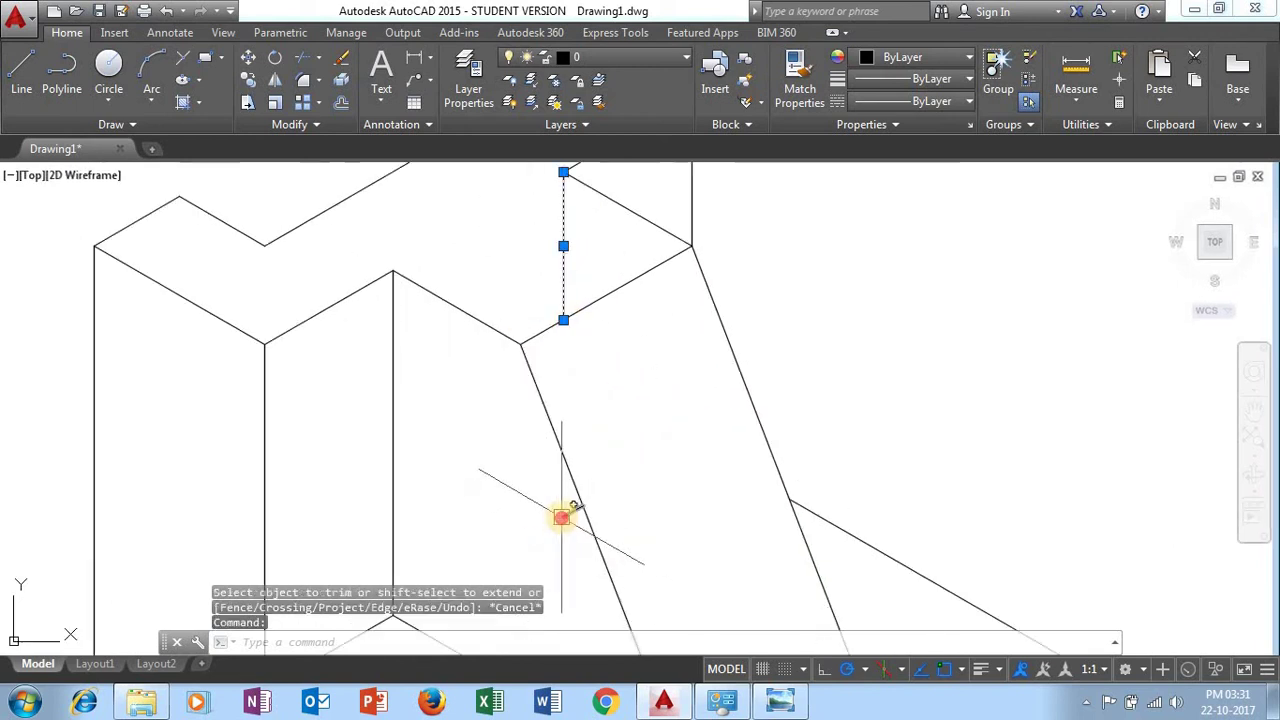
{"action": "scroll", "coordinate": [617, 391], "scroll_direction": "down", "scroll_amount": 4}
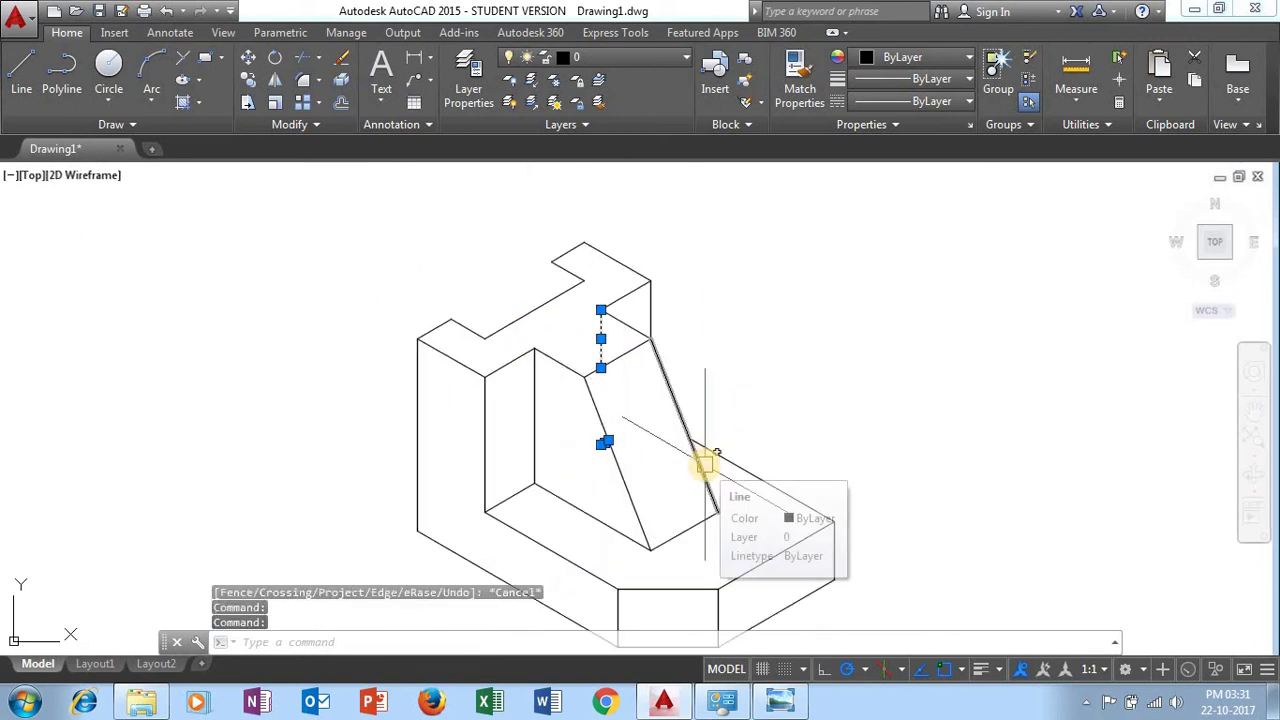
{"action": "key", "text": "Delete"}
{"action": "mouse_move", "coordinate": [705, 465]}
{"action": "middle_mouse_down"}
{"action": "mouse_move", "coordinate": [786, 397]}
{"action": "mouse_move", "coordinate": [811, 346]}
{"action": "mouse_move", "coordinate": [797, 371]}
{"action": "middle_mouse_up"}
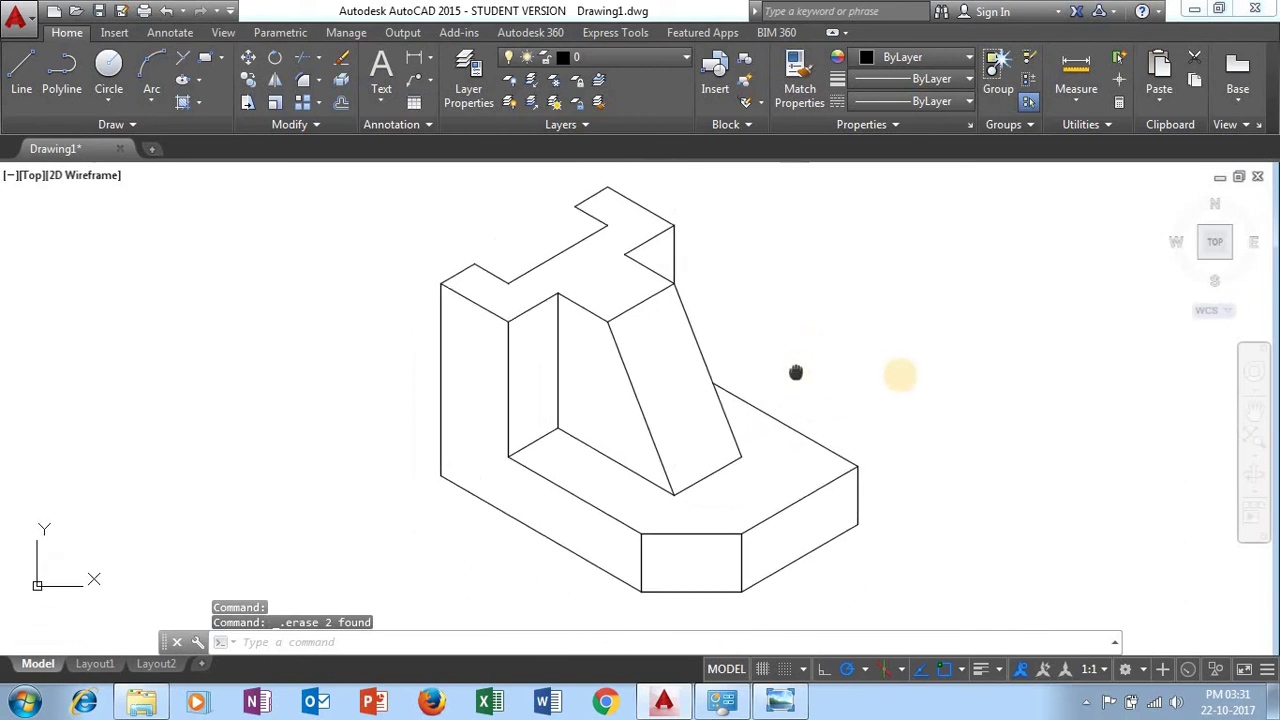
Draw a 50 mm vertical line downward from the top face's outer corner on the far side of the rear notch
{"action": "left_click", "coordinate": [21, 70]}
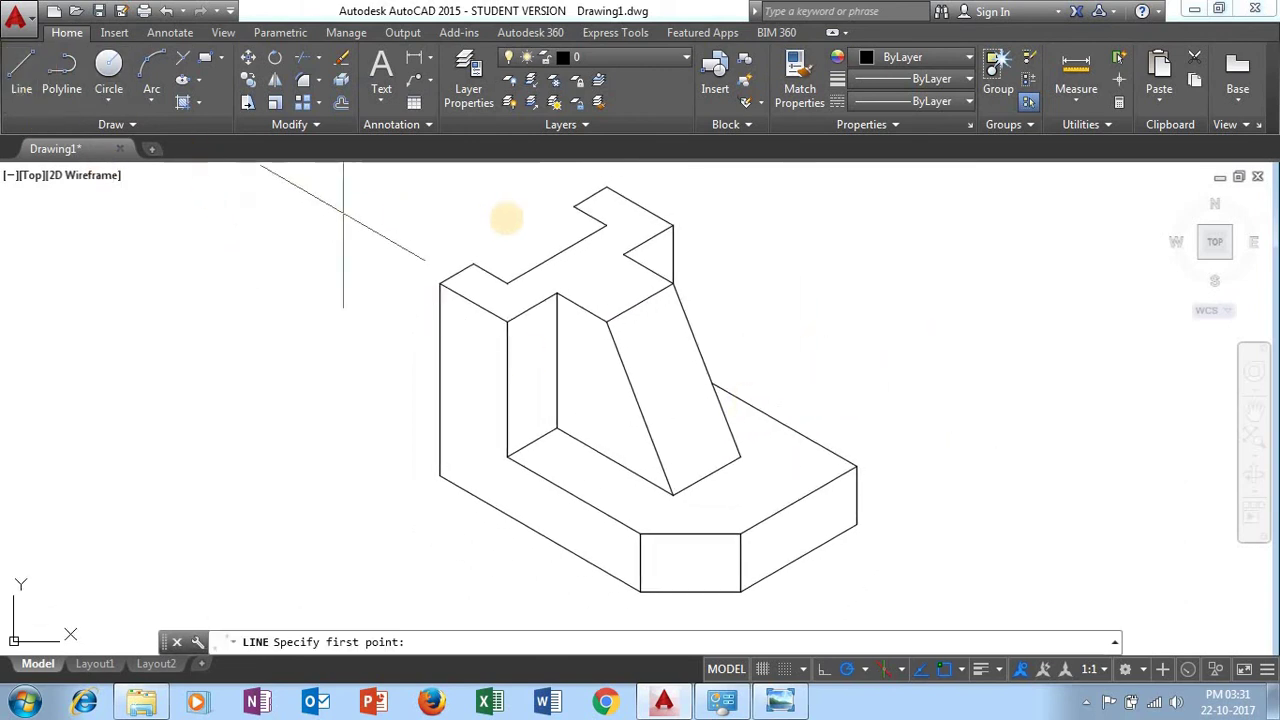
{"action": "left_click", "coordinate": [573, 207]}
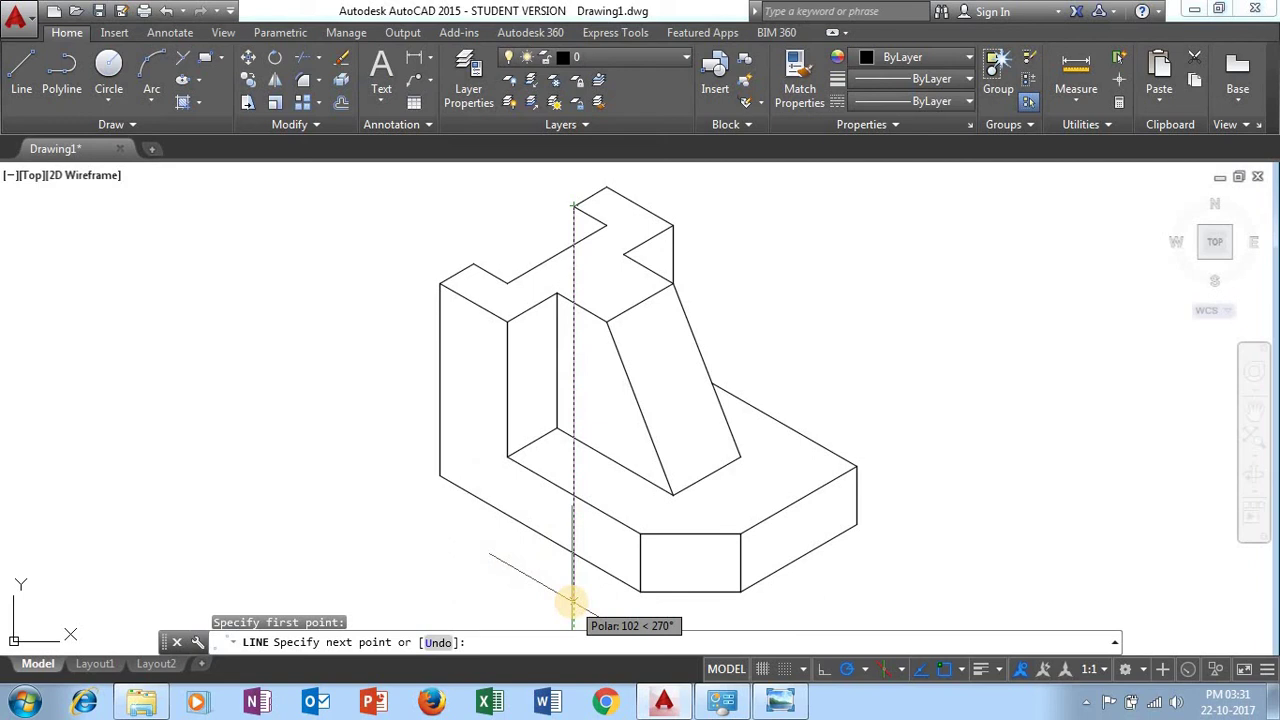
{"action": "type", "text": "5"}
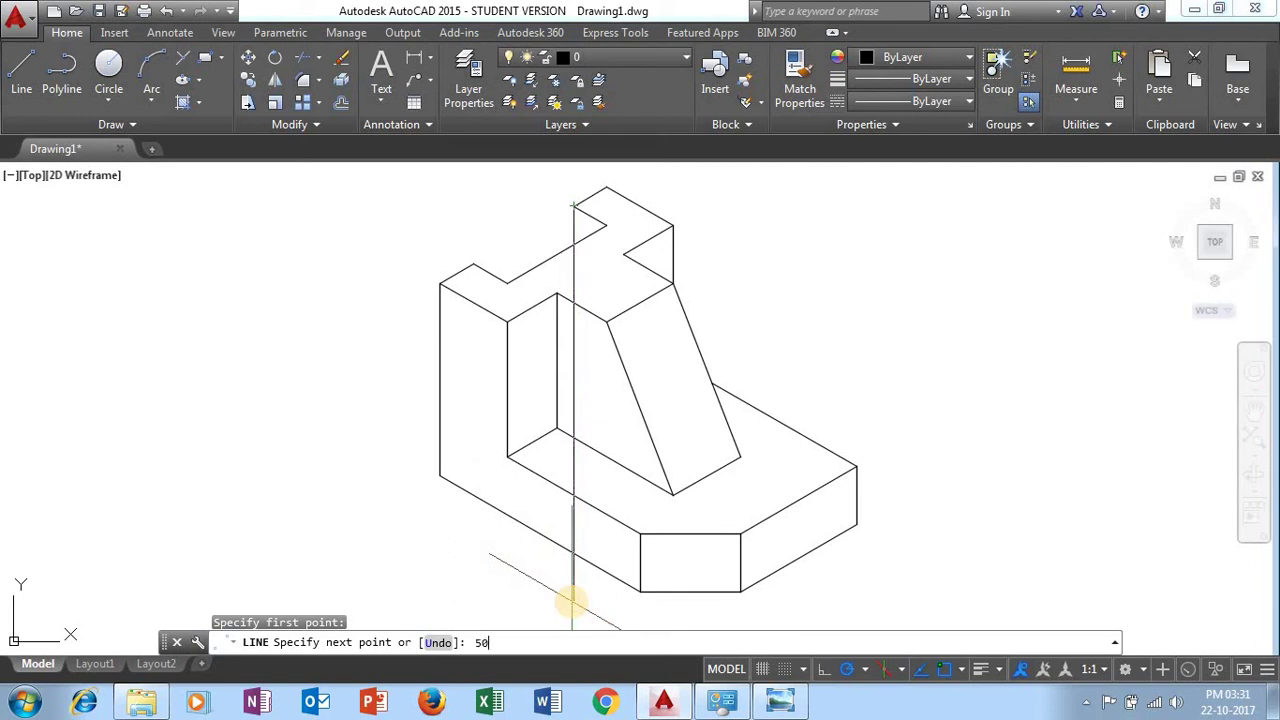
{"action": "type", "text": "0"}
{"action": "key", "text": "Return"}
{"action": "key", "text": "Escape"}
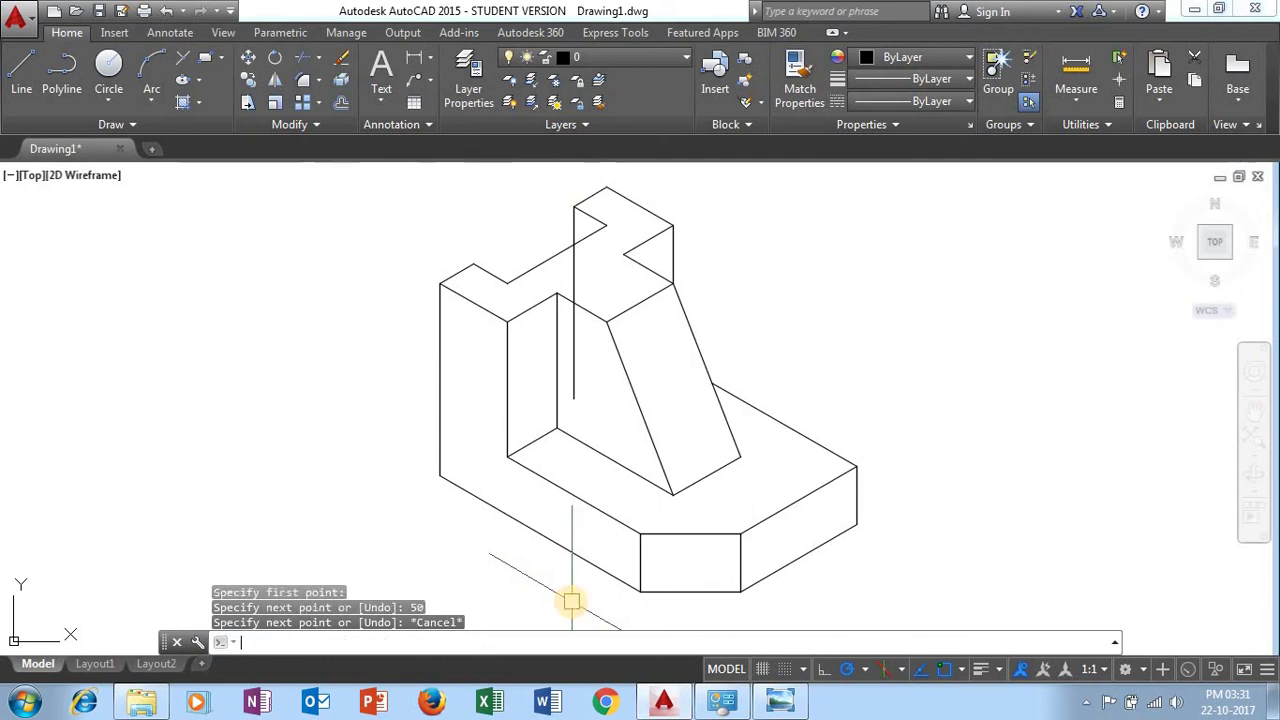
Trim the parts of the new vertical line that cross the top face and the rib, leaving the segment inside the rear notch
{"action": "type", "text": "TR"}
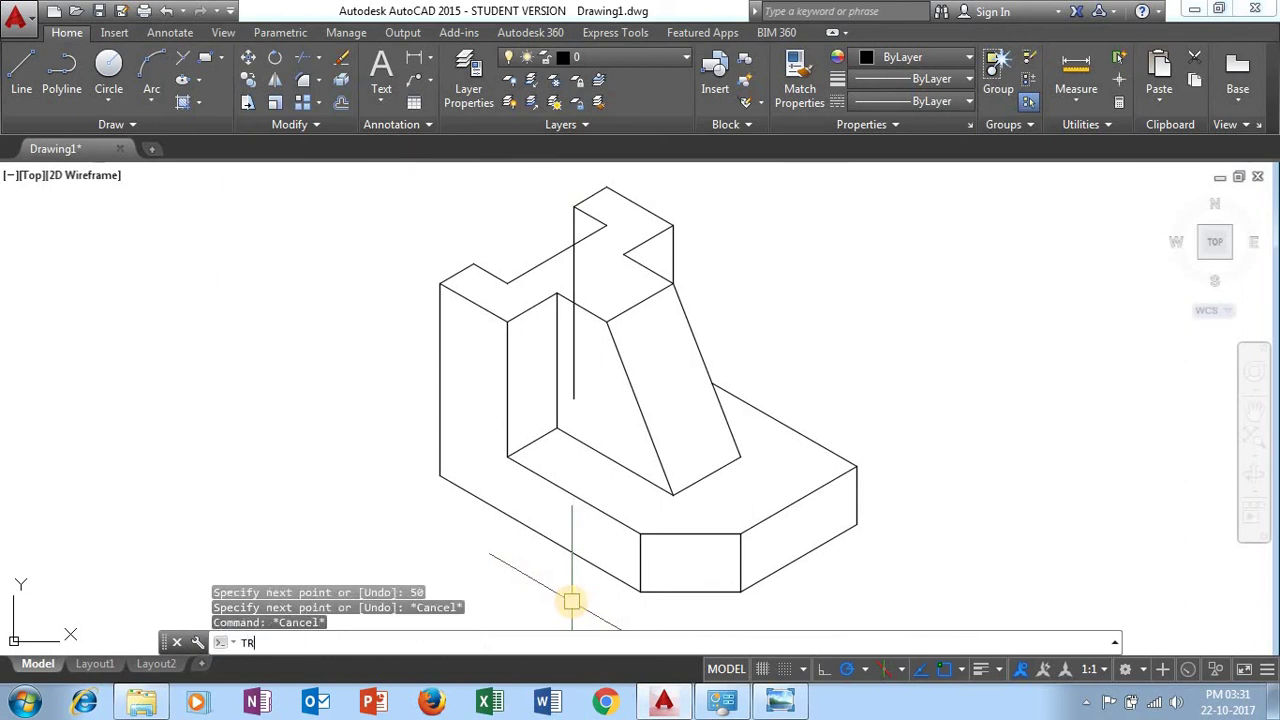
{"action": "type", "text": "IM"}
{"action": "key", "text": "Return"}
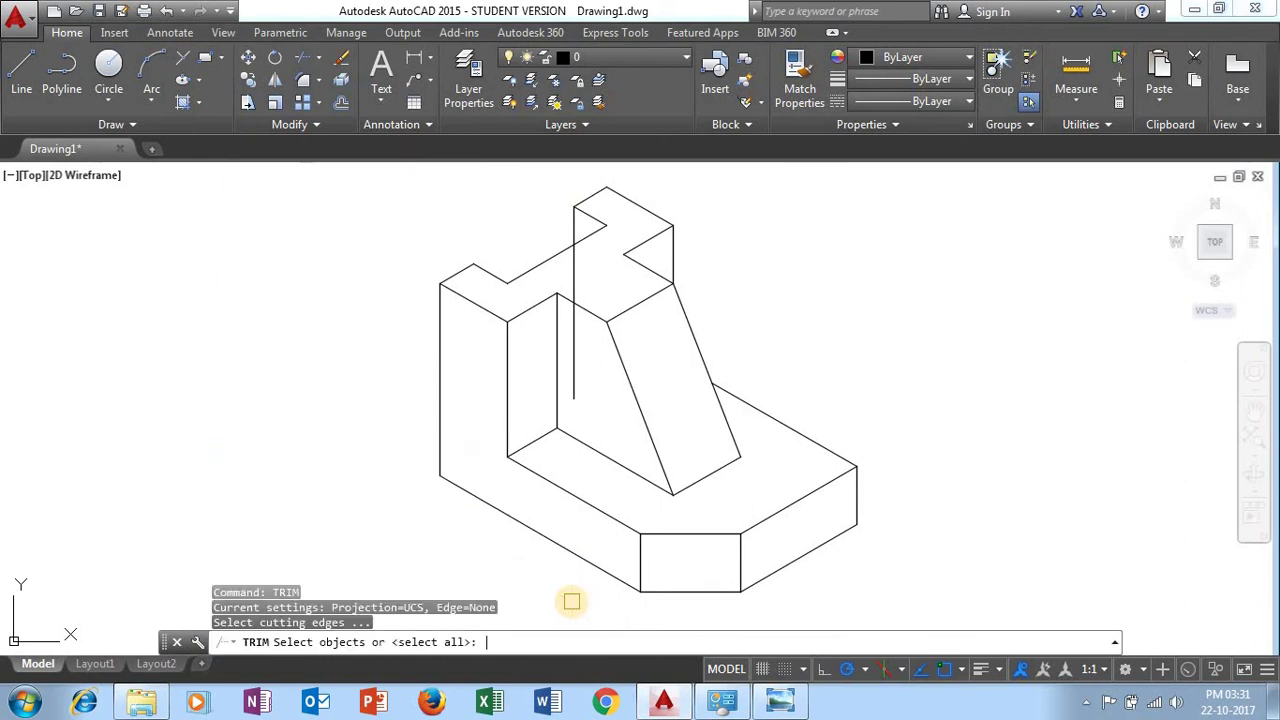
{"action": "key", "text": "Return"}
{"action": "left_click", "coordinate": [588, 401]}
{"action": "left_click", "coordinate": [577, 371]}
{"action": "left_click", "coordinate": [576, 273]}
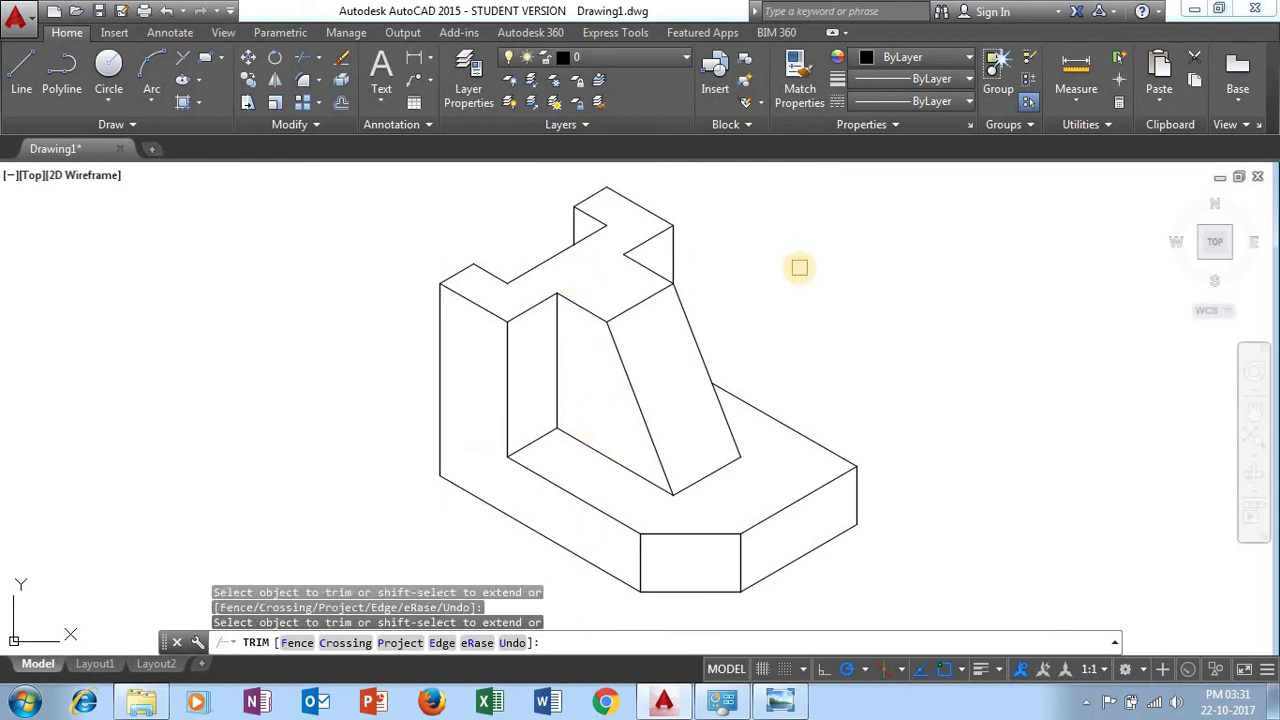
{"action": "key", "text": "Escape"}
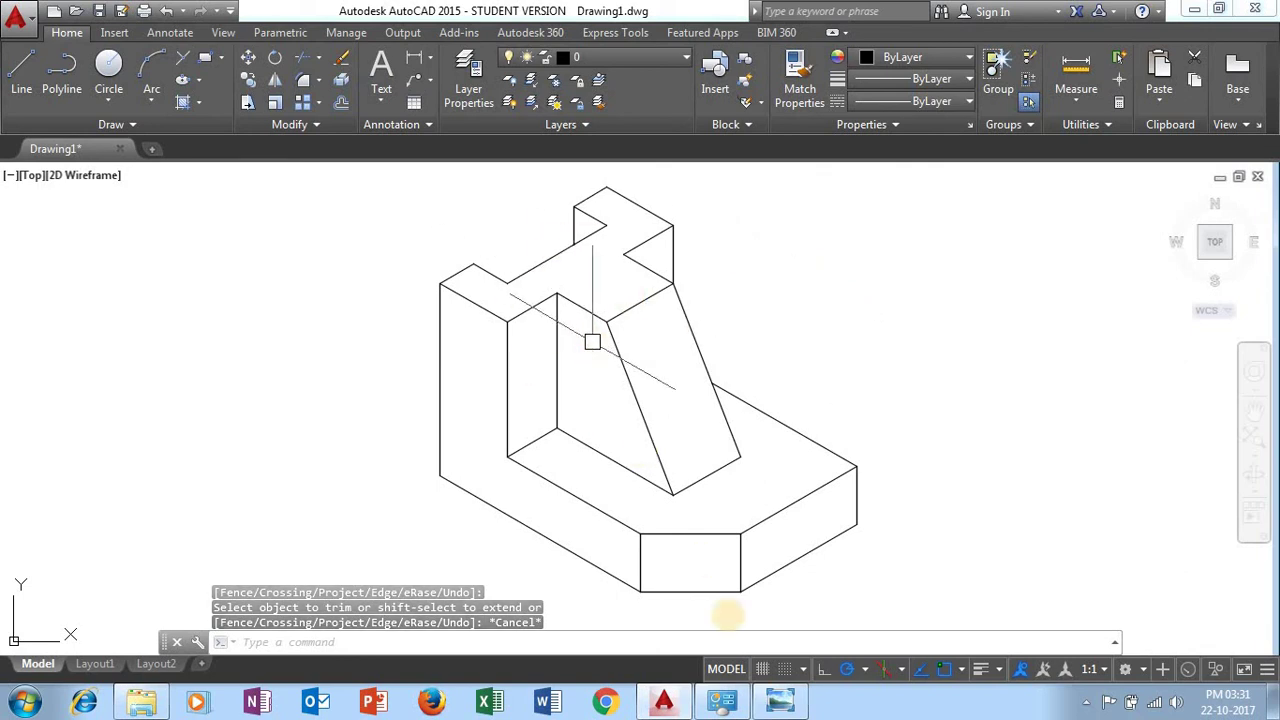
Check the EX-5 reference views, and add an aligned dimension below the base's long lower front edge
{"action": "left_click", "coordinate": [780, 702]}
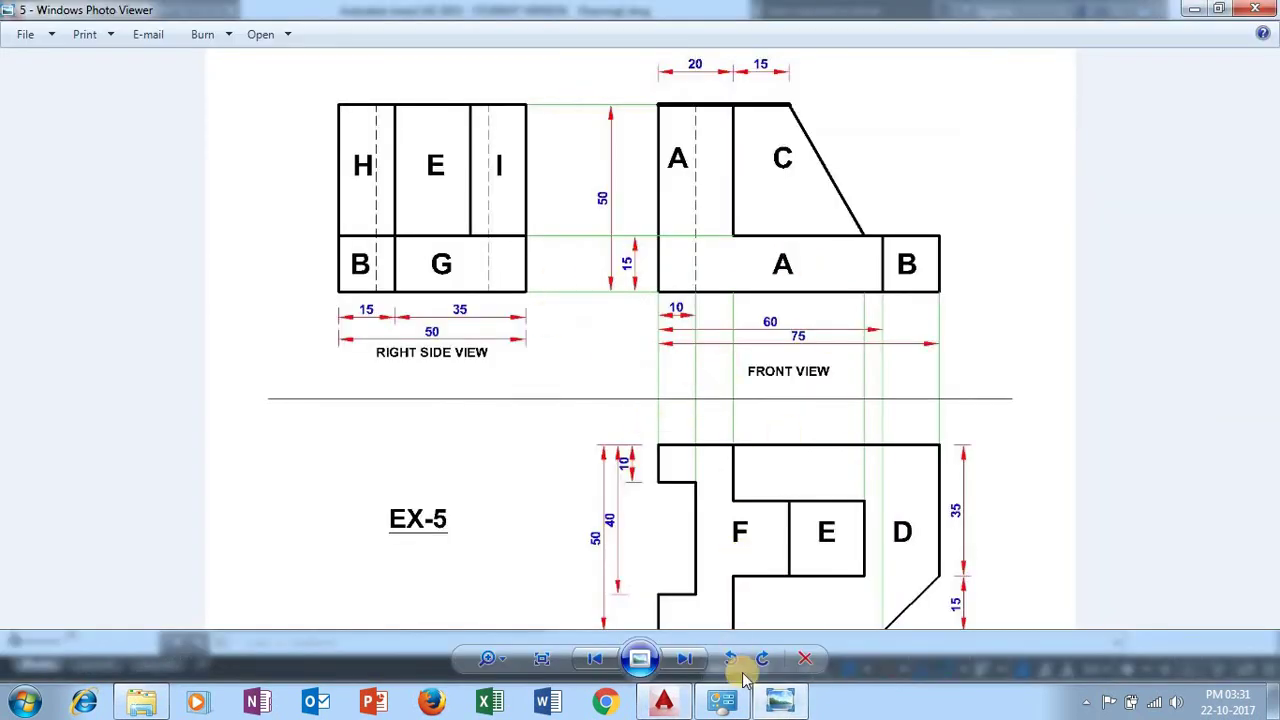
{"action": "left_click", "coordinate": [778, 704]}
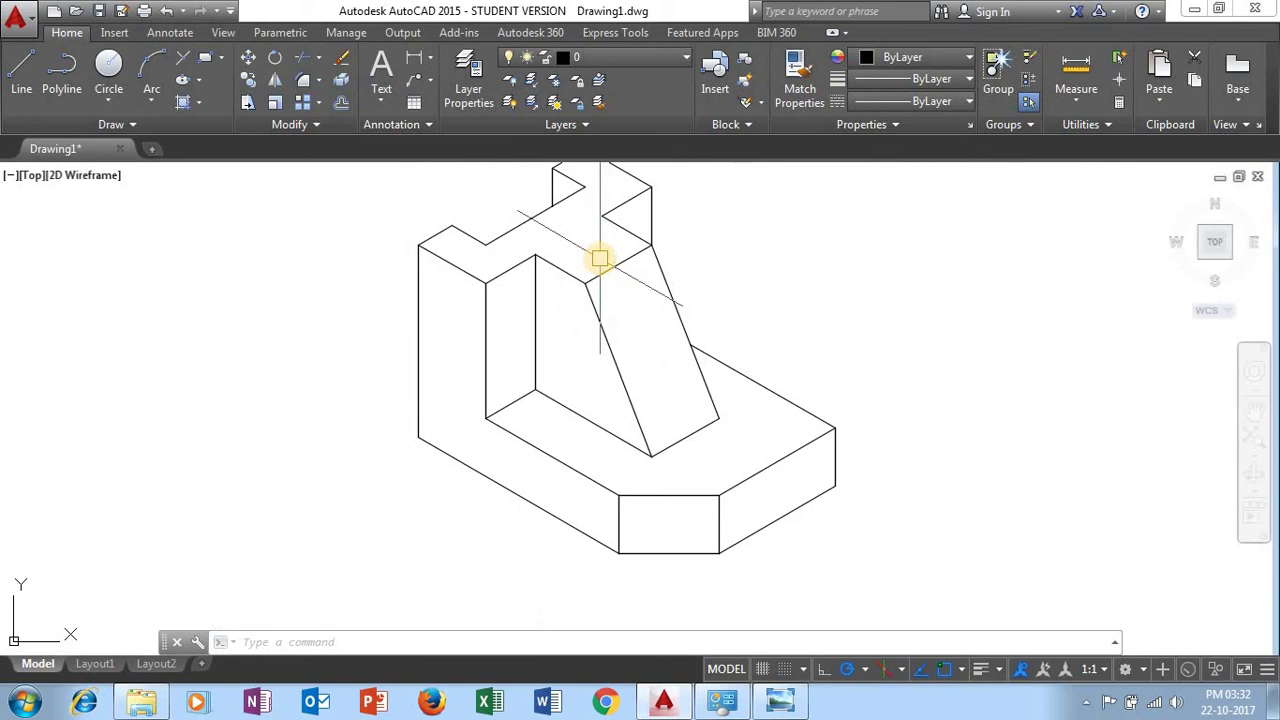
{"action": "left_click", "coordinate": [432, 62]}
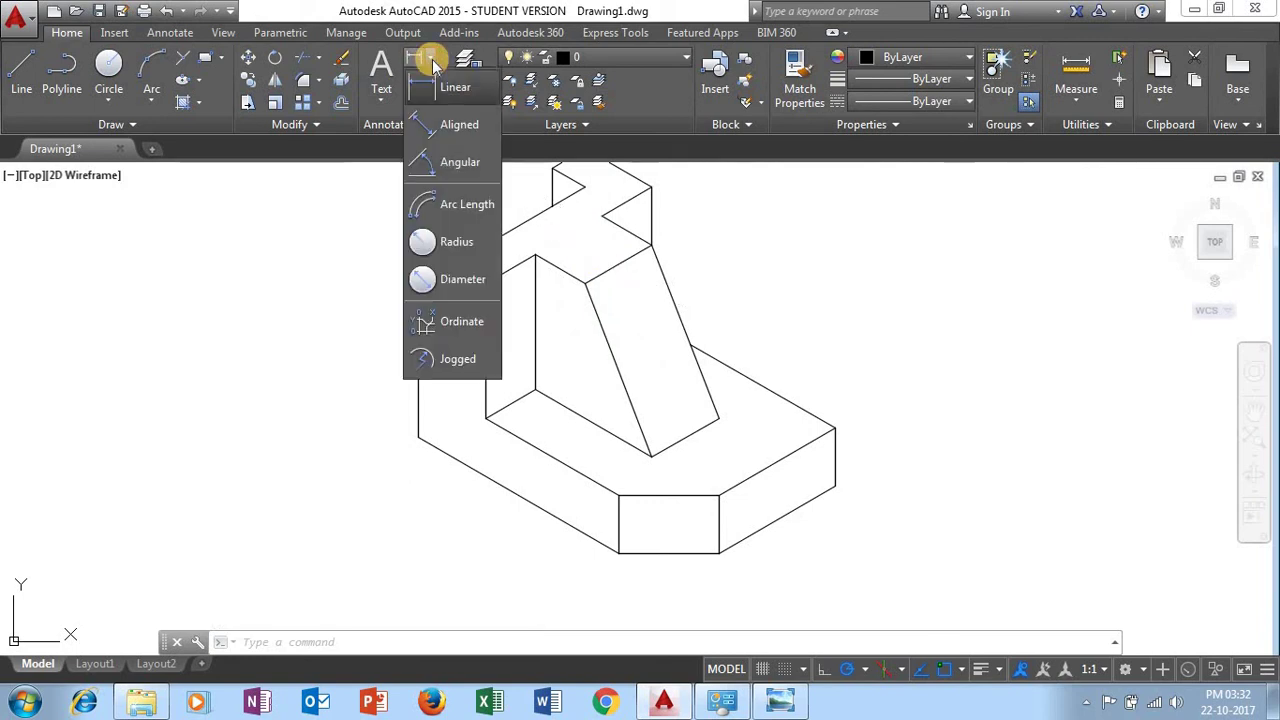
{"action": "left_click", "coordinate": [455, 130]}
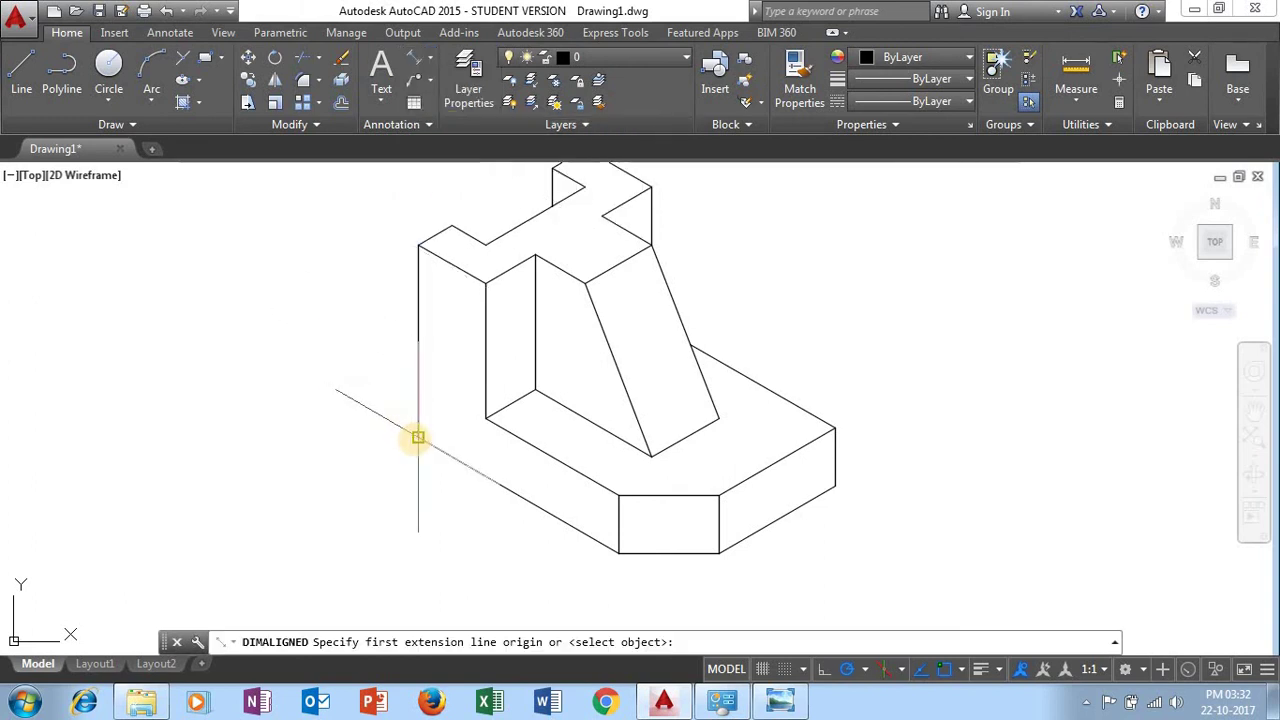
{"action": "left_click", "coordinate": [418, 437]}
{"action": "left_click", "coordinate": [618, 553]}
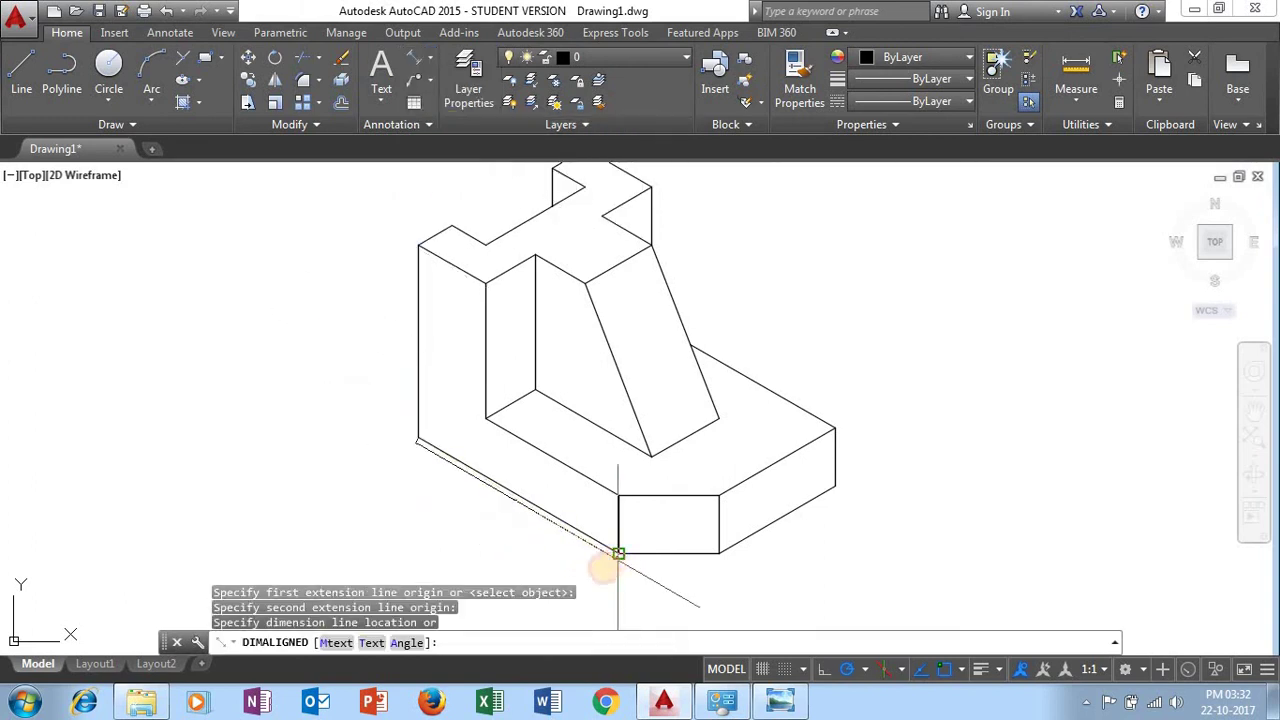
{"action": "left_click", "coordinate": [579, 578]}
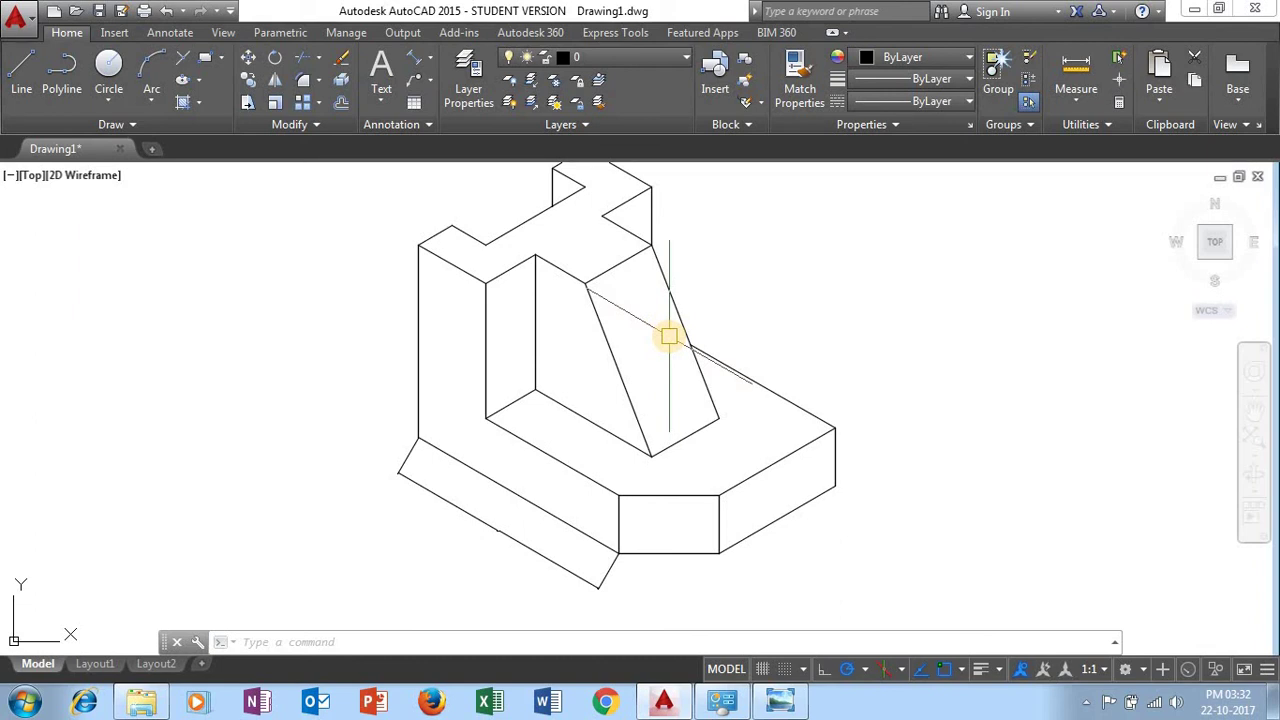
Modify the Standard dimension style to a linear precision of 0 and an overall scale of 15
{"action": "type", "text": "d"}
{"action": "key", "text": "Return"}
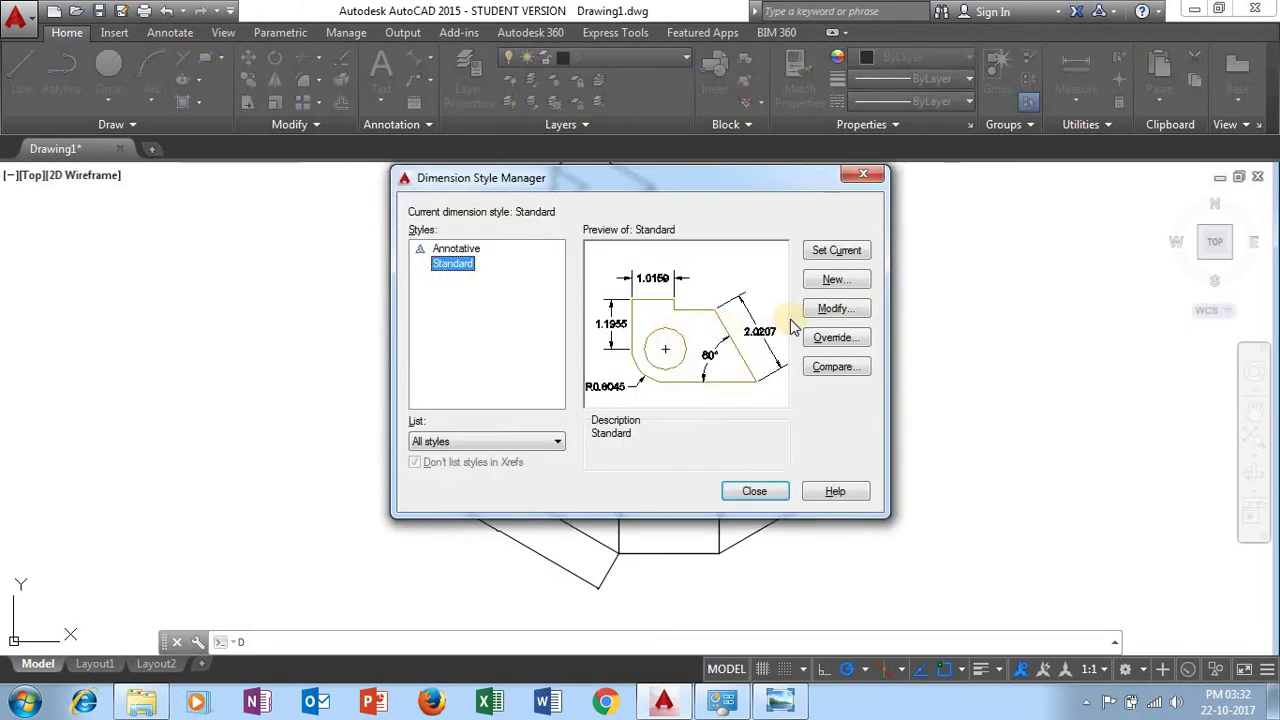
{"action": "left_click", "coordinate": [845, 308]}
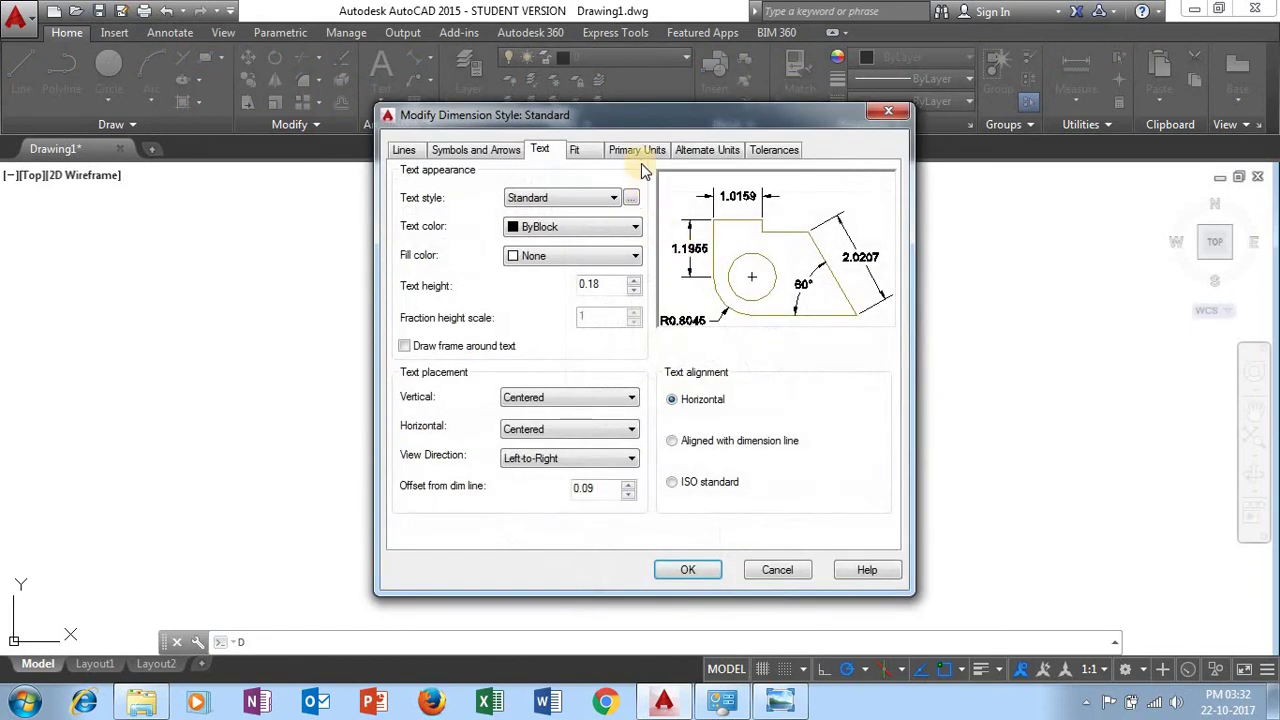
{"action": "left_click", "coordinate": [638, 150]}
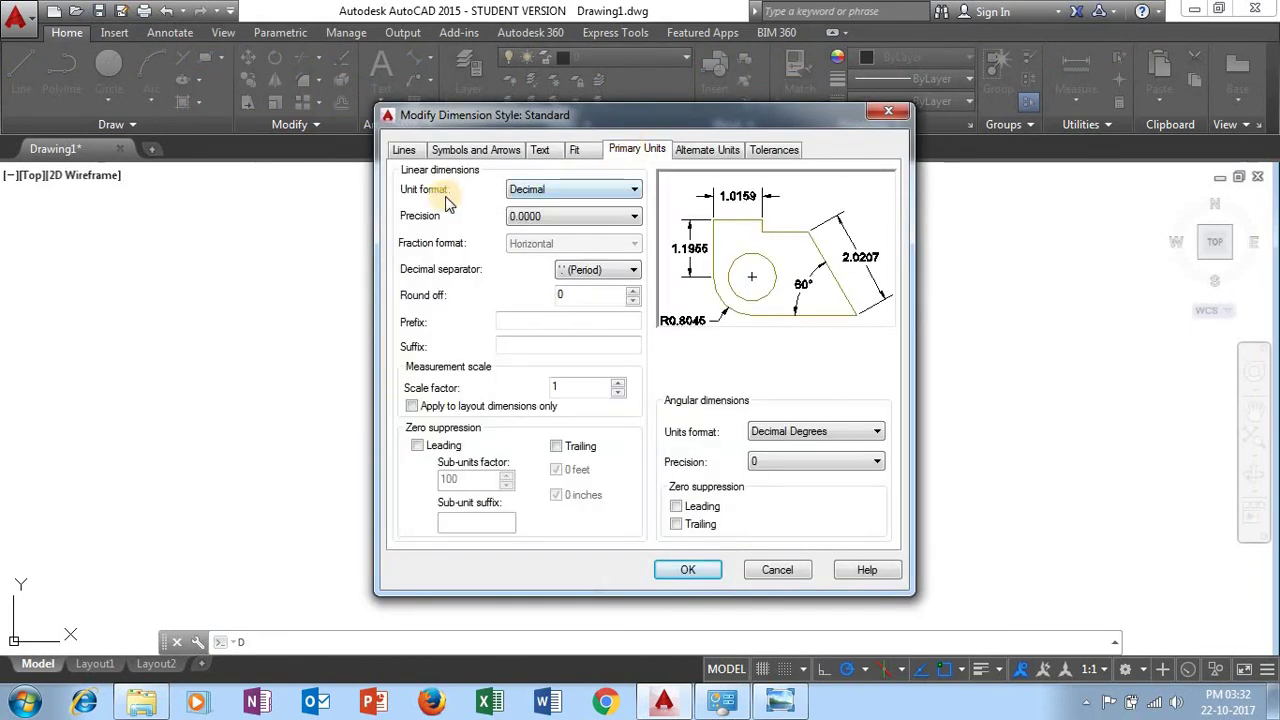
{"action": "left_click", "coordinate": [535, 215]}
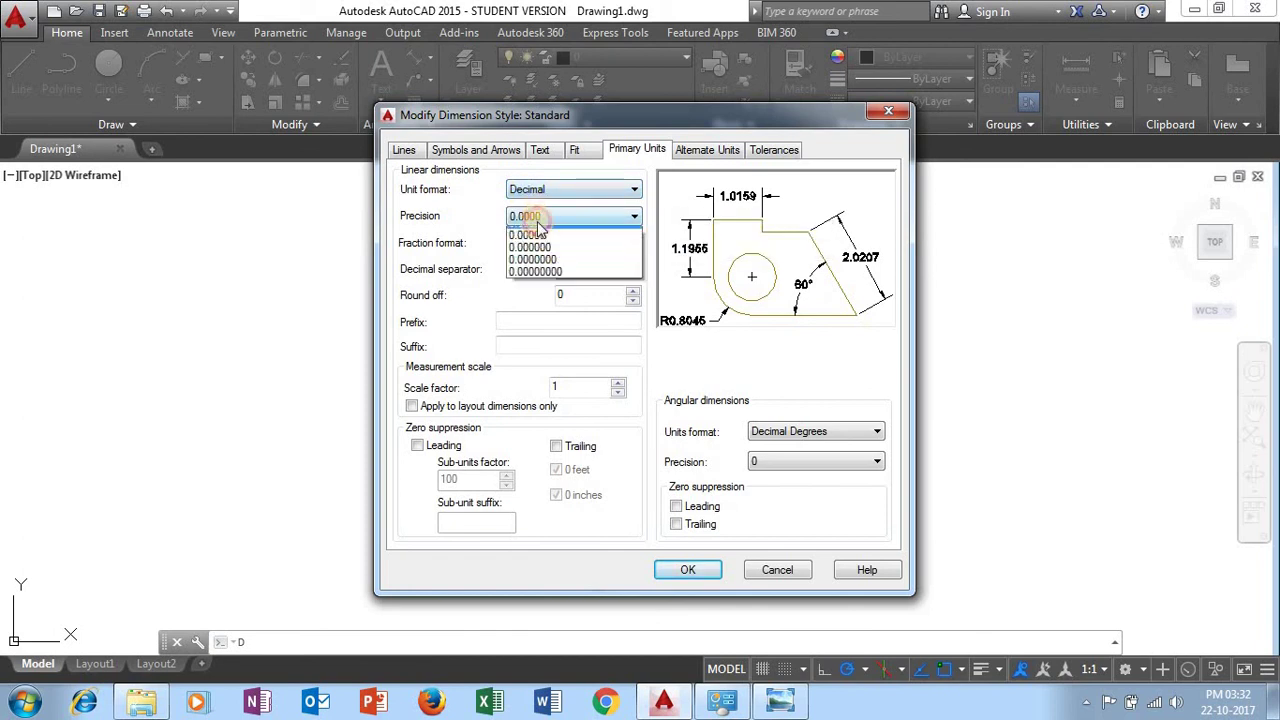
{"action": "left_click", "coordinate": [525, 231]}
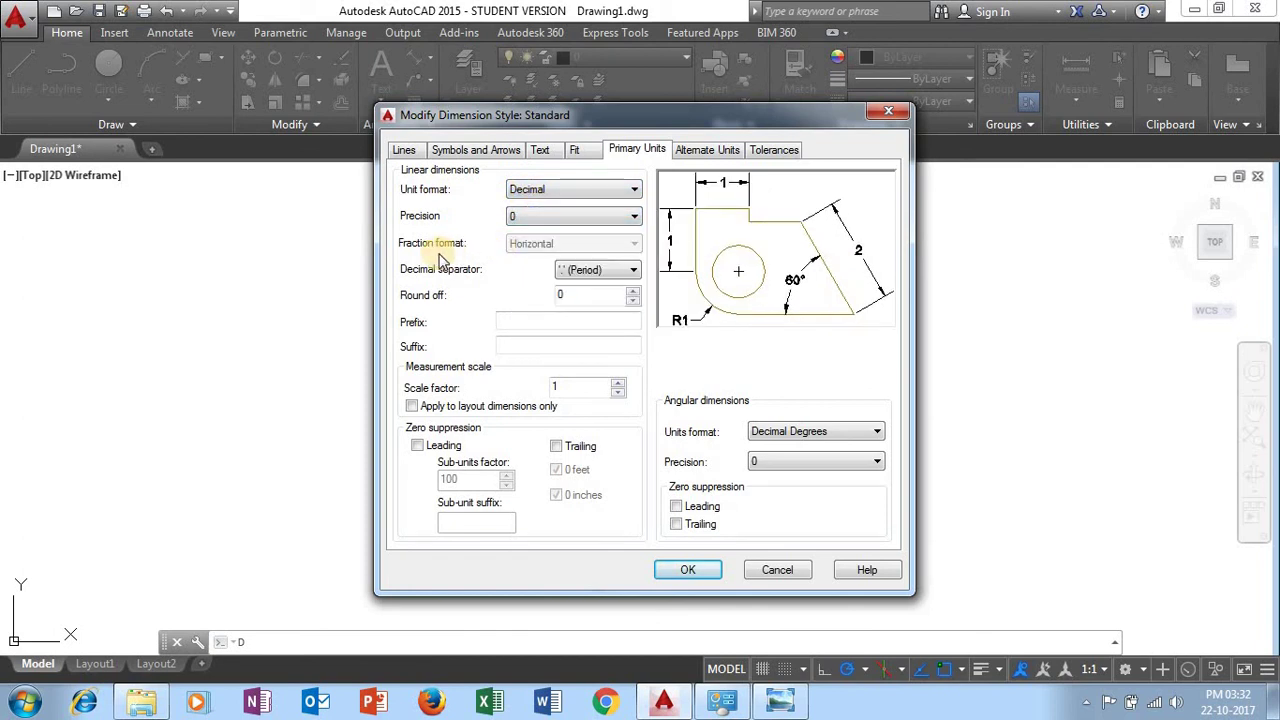
{"action": "left_click", "coordinate": [574, 150]}
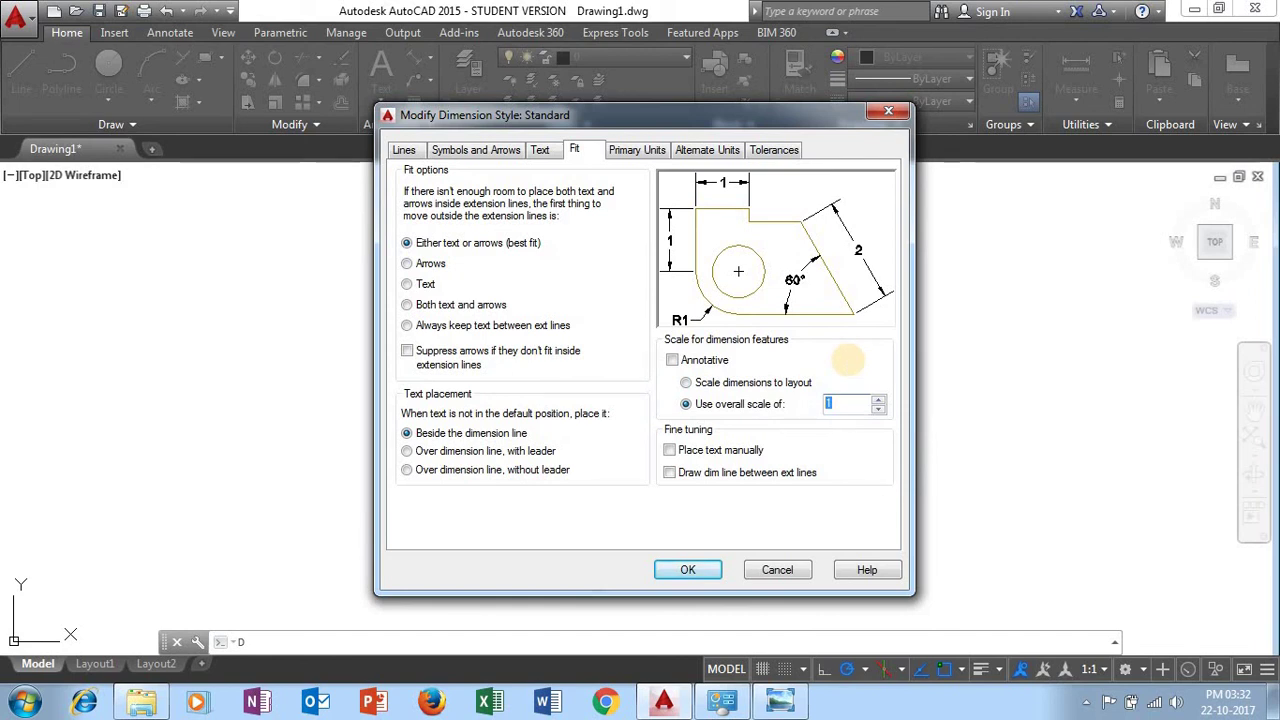
{"action": "type", "text": "15"}
Align the Standard style's dimension text with the dimension line, set its vertical placement to Above, and accept the changes
{"action": "left_click", "coordinate": [541, 151]}
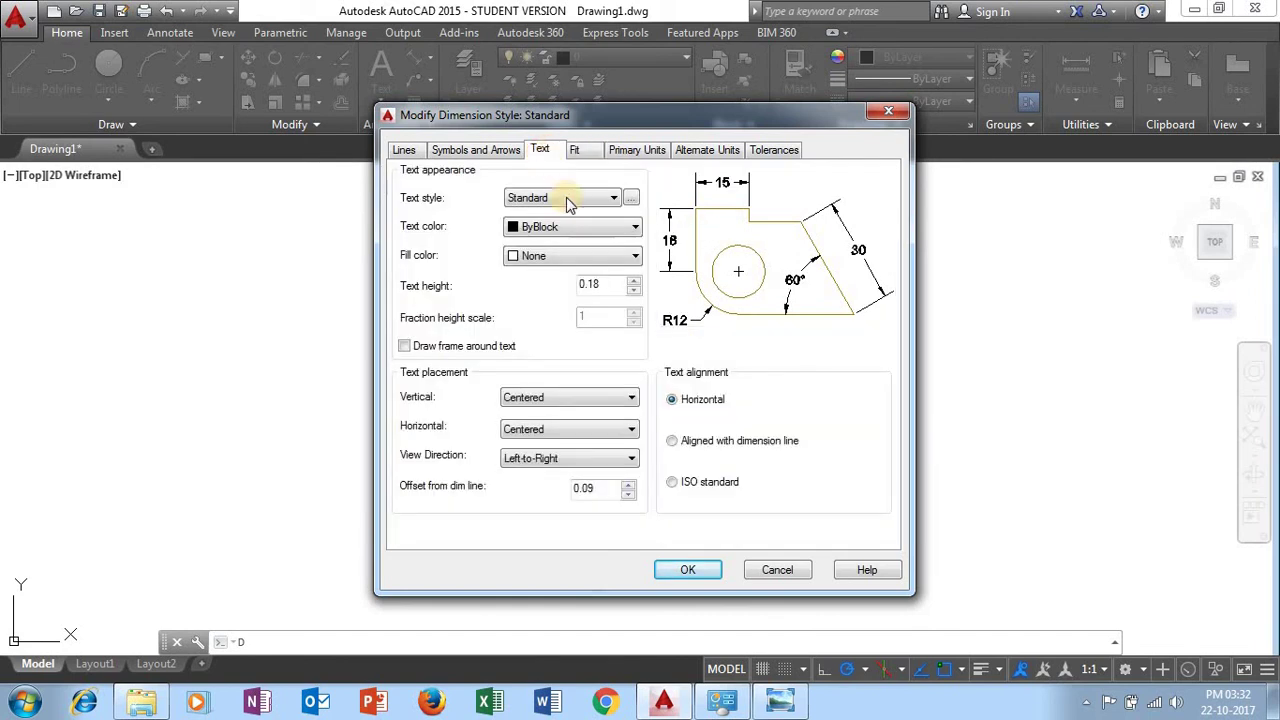
{"action": "left_click", "coordinate": [719, 446]}
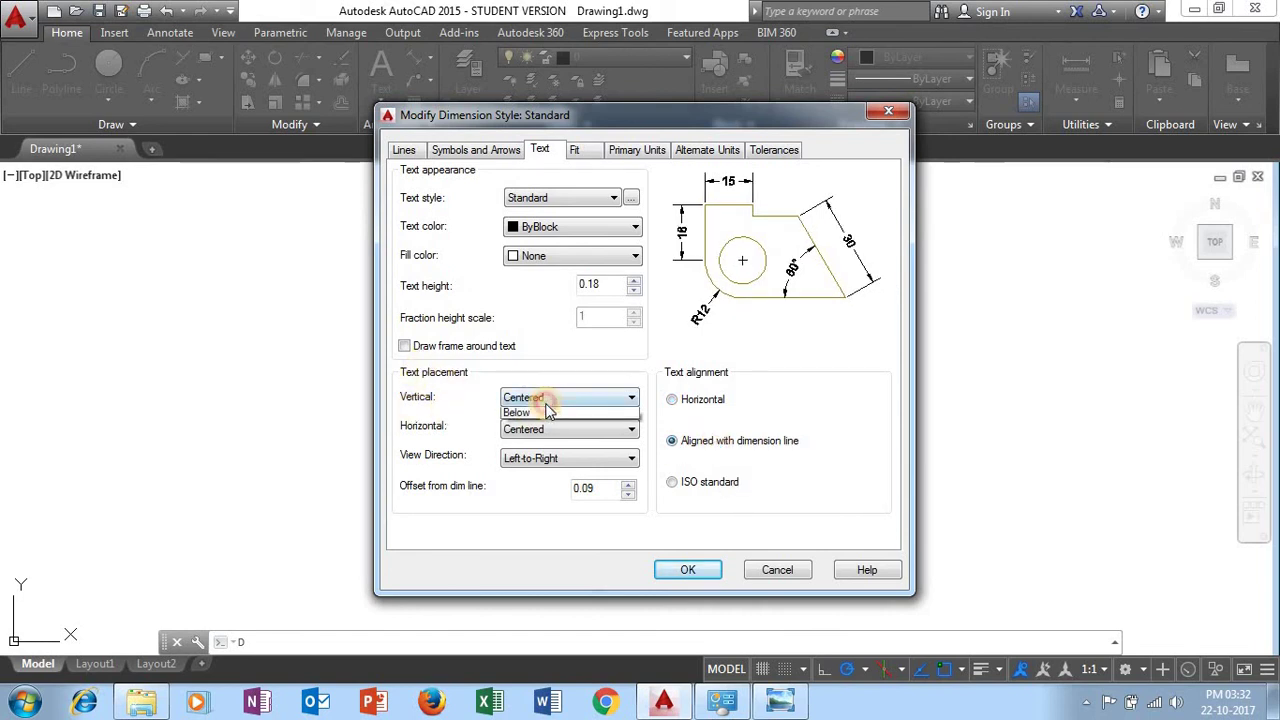
{"action": "left_click", "coordinate": [540, 420]}
{"action": "left_click", "coordinate": [688, 572]}
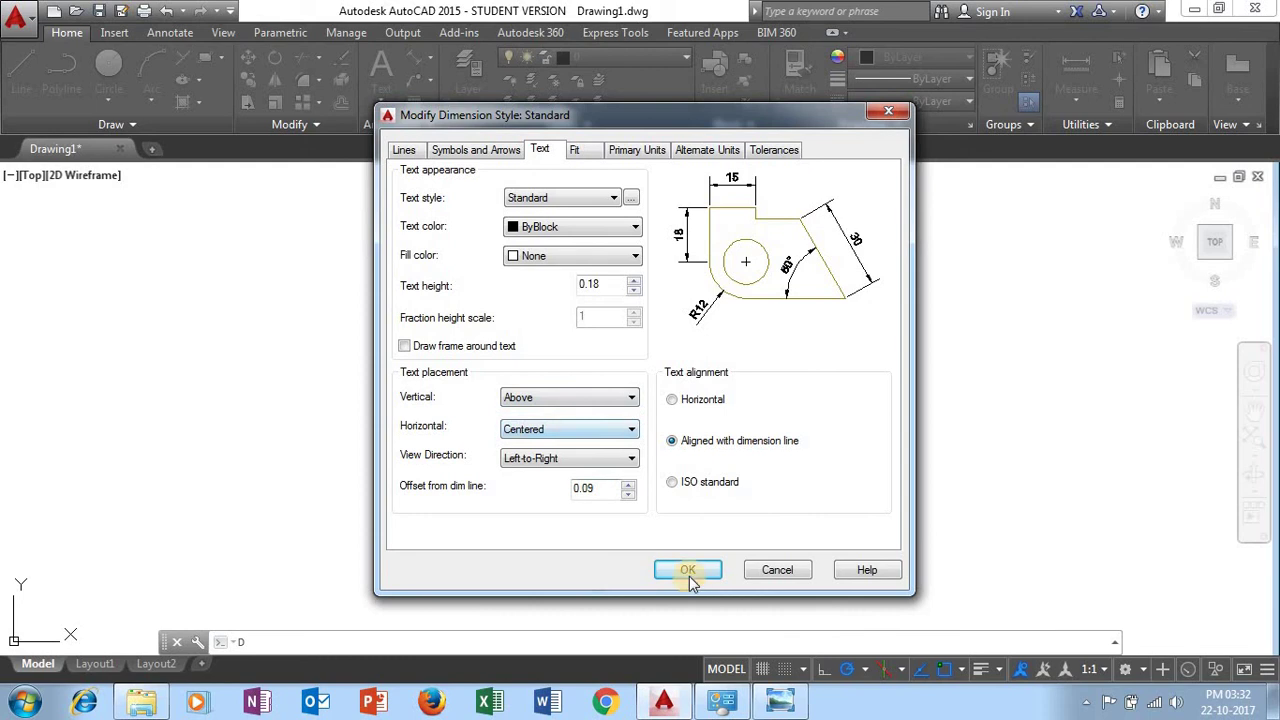
{"action": "left_click", "coordinate": [751, 490]}
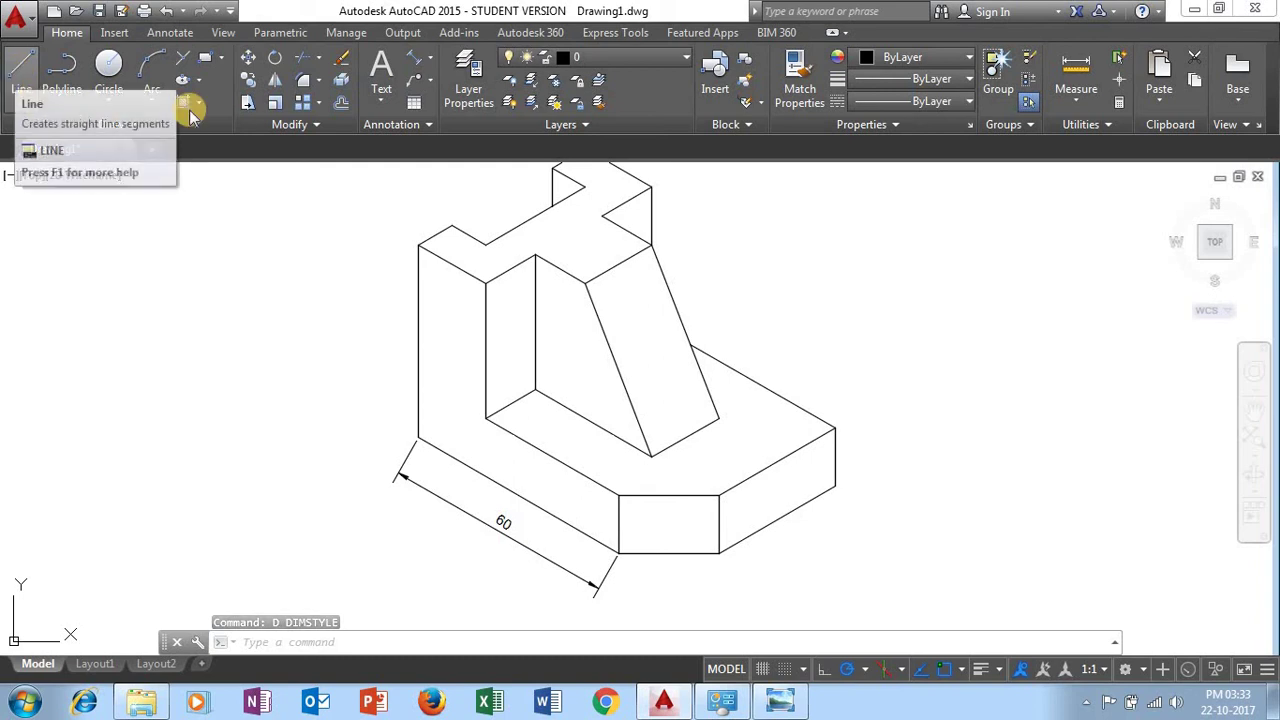
Add an aligned dimension below the base's lower end edge, from the chamfered face to the far corner
{"action": "left_click", "coordinate": [425, 56]}
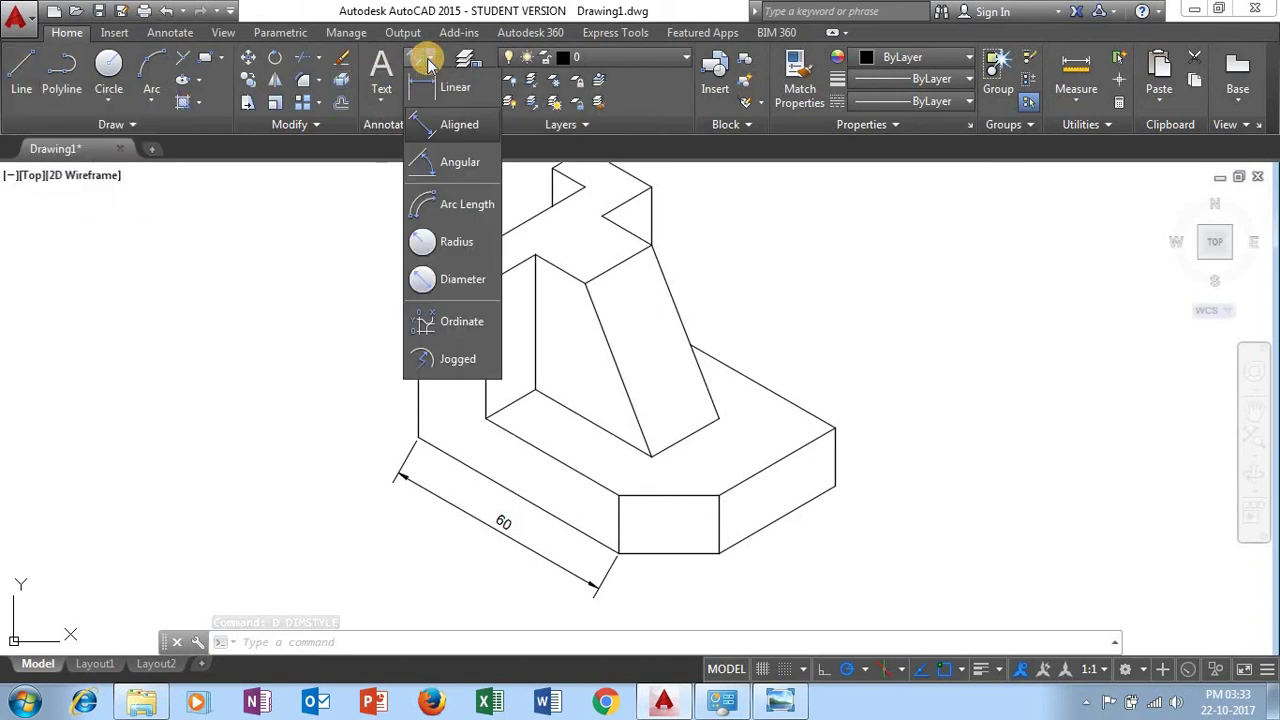
{"action": "left_click", "coordinate": [437, 125]}
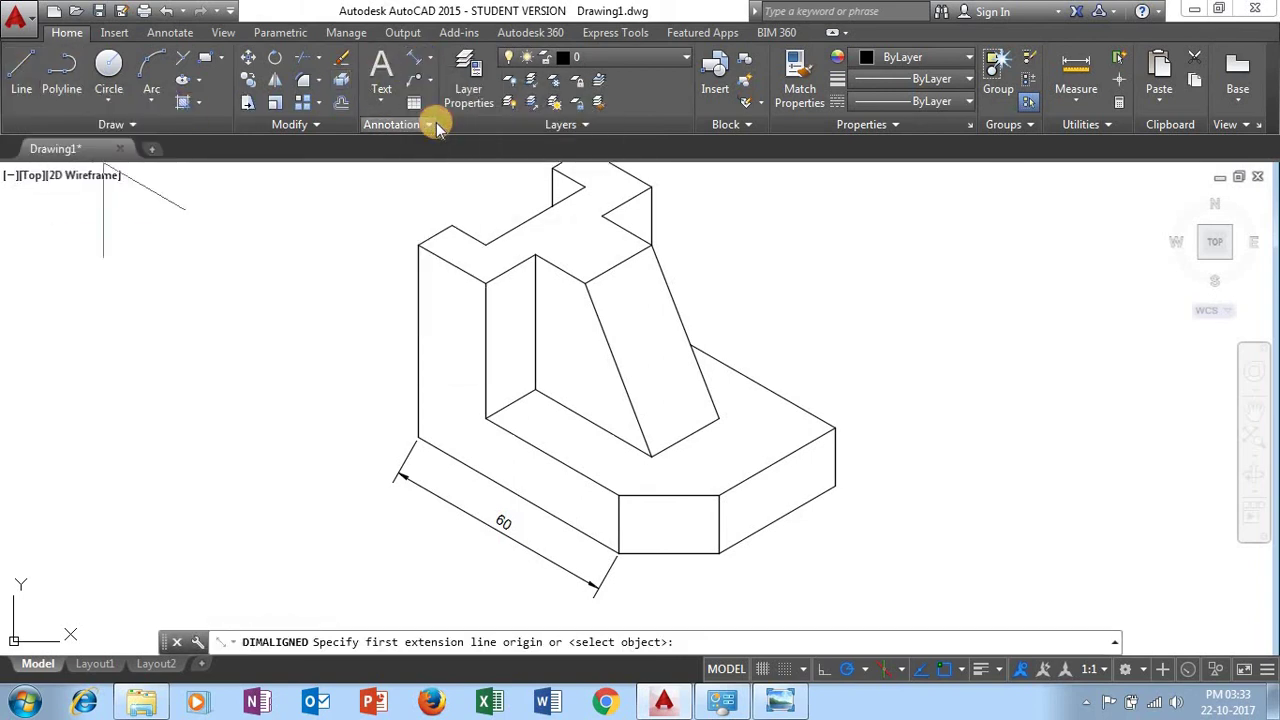
{"action": "left_click", "coordinate": [719, 553]}
{"action": "left_click", "coordinate": [834, 488]}
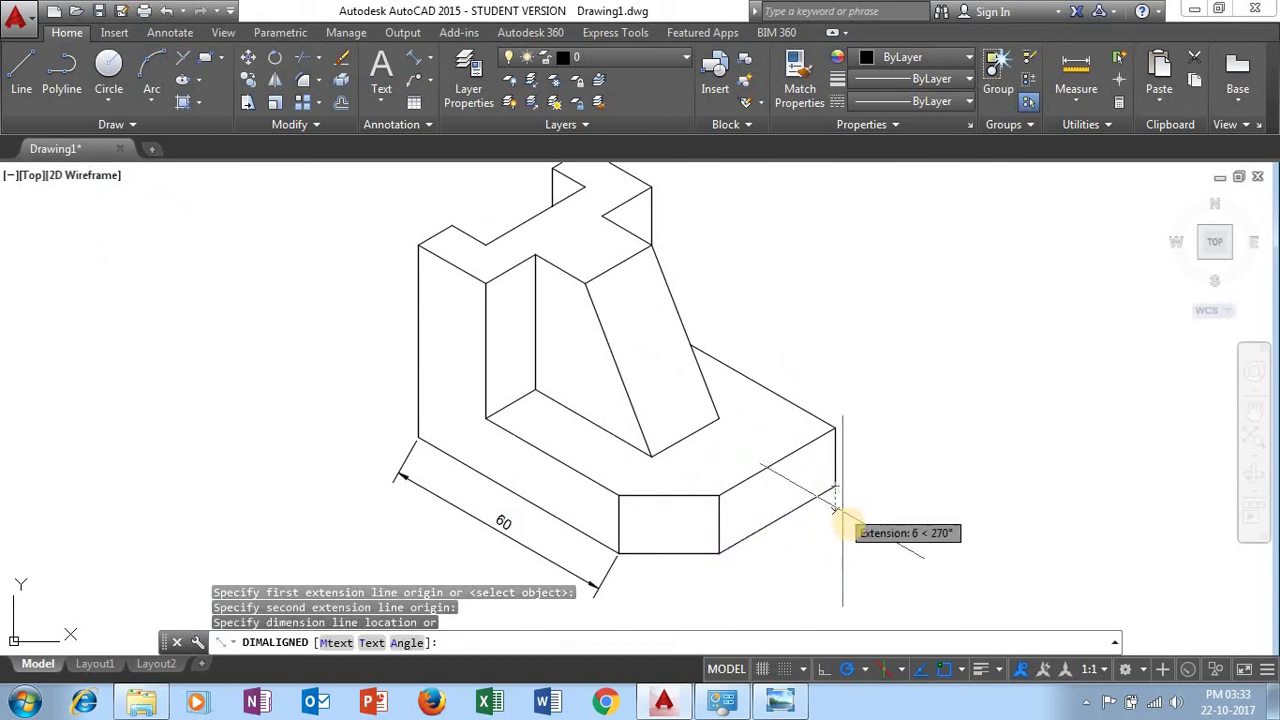
{"action": "left_click", "coordinate": [859, 531]}
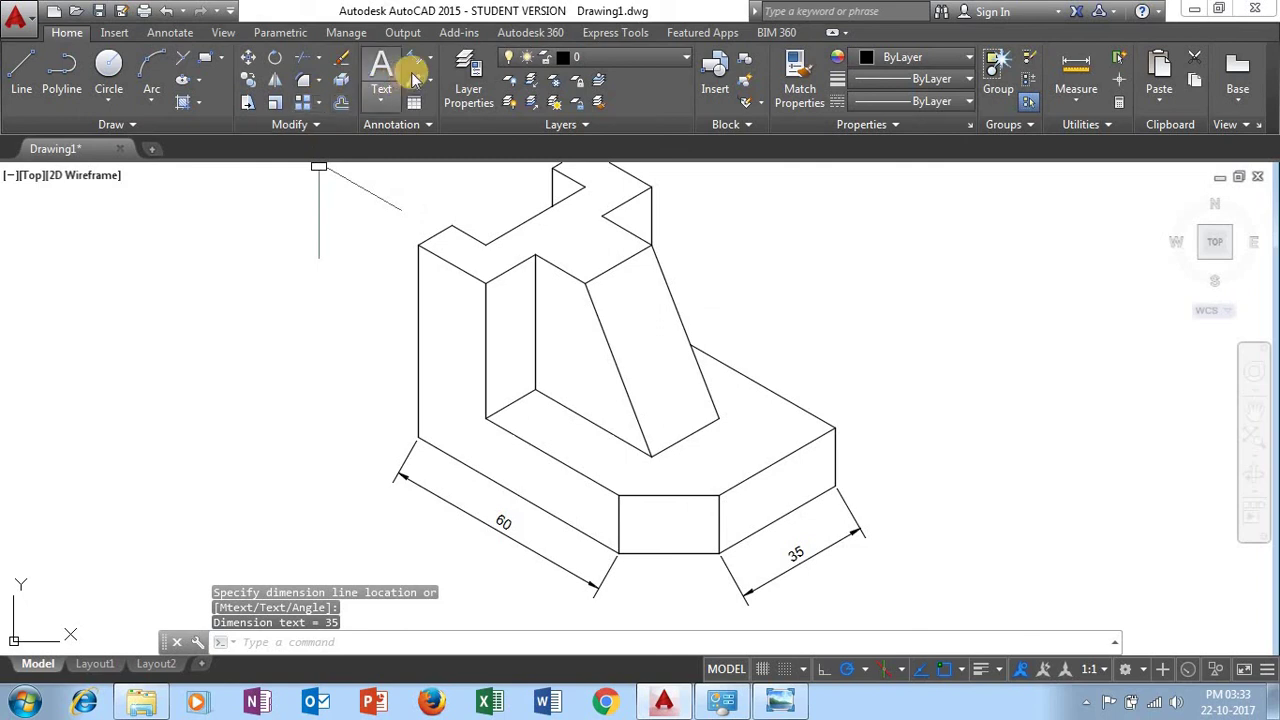
Add an aligned dimension to the short top edge of the upright on the near side of the rear notch
{"action": "left_click", "coordinate": [412, 62]}
{"action": "scroll", "coordinate": [400, 263], "scroll_direction": "up", "scroll_amount": 5}
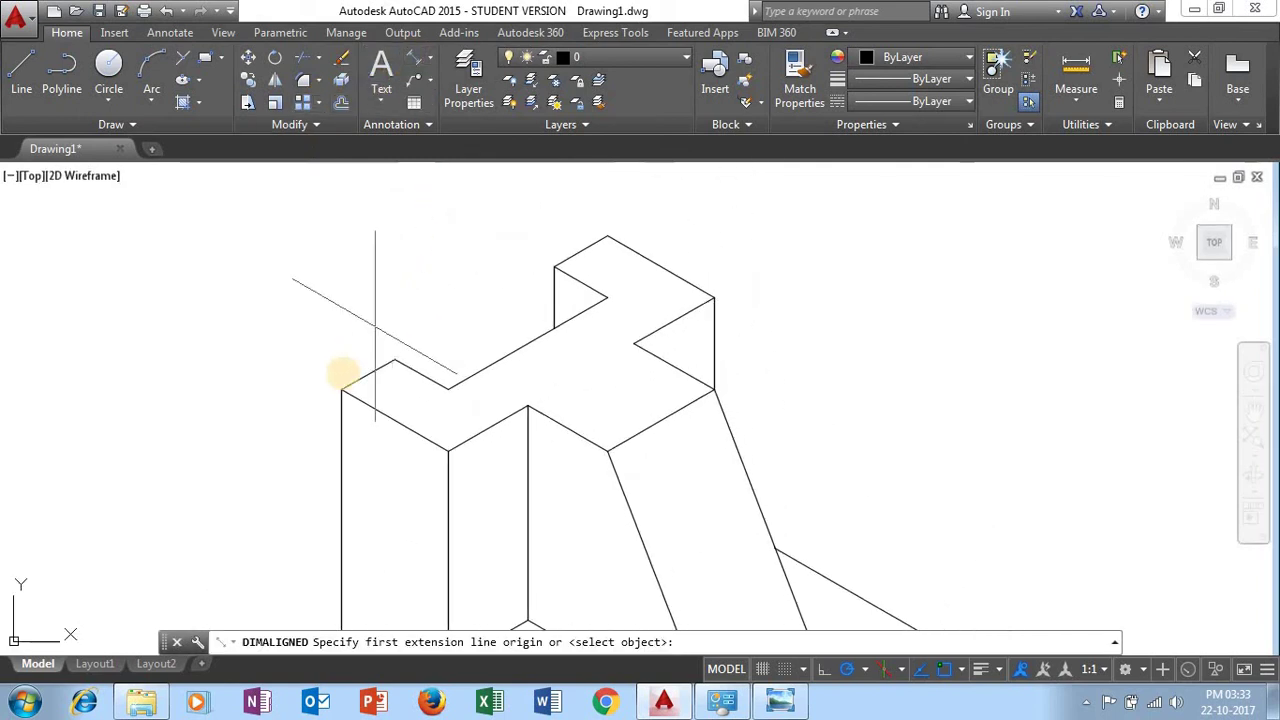
{"action": "left_click", "coordinate": [340, 393]}
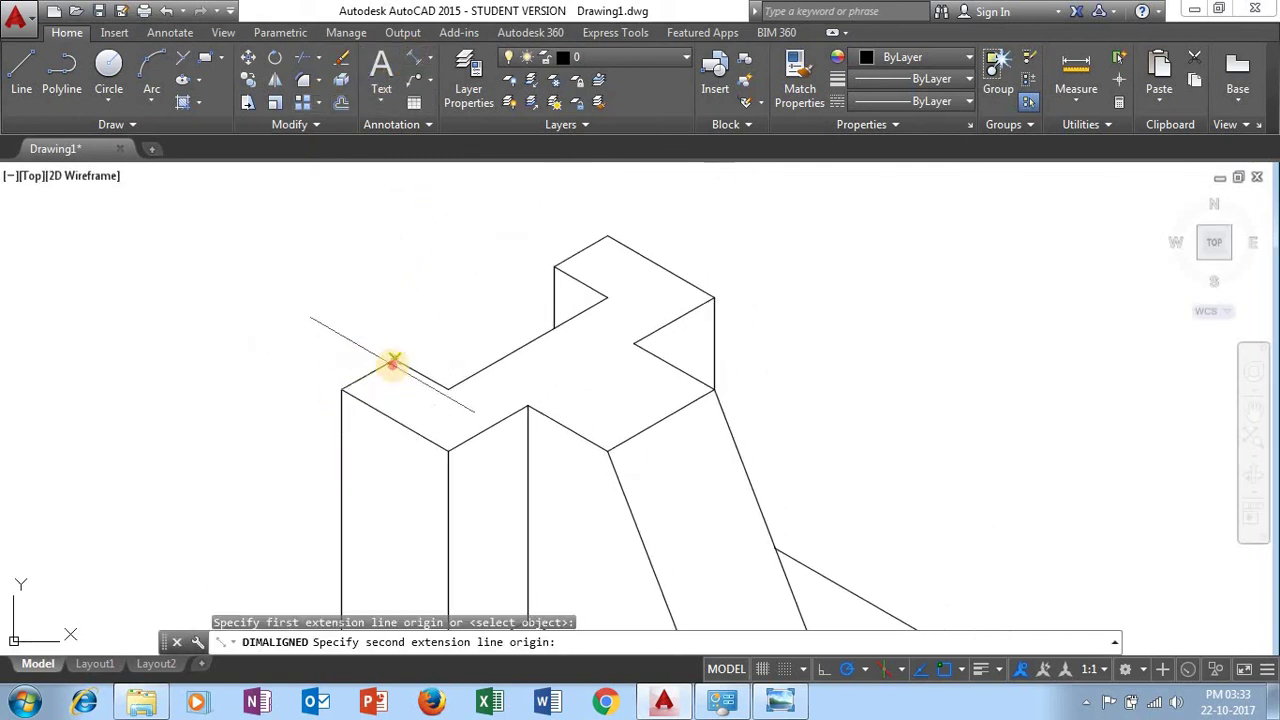
{"action": "left_click", "coordinate": [393, 362]}
{"action": "left_click", "coordinate": [347, 323]}
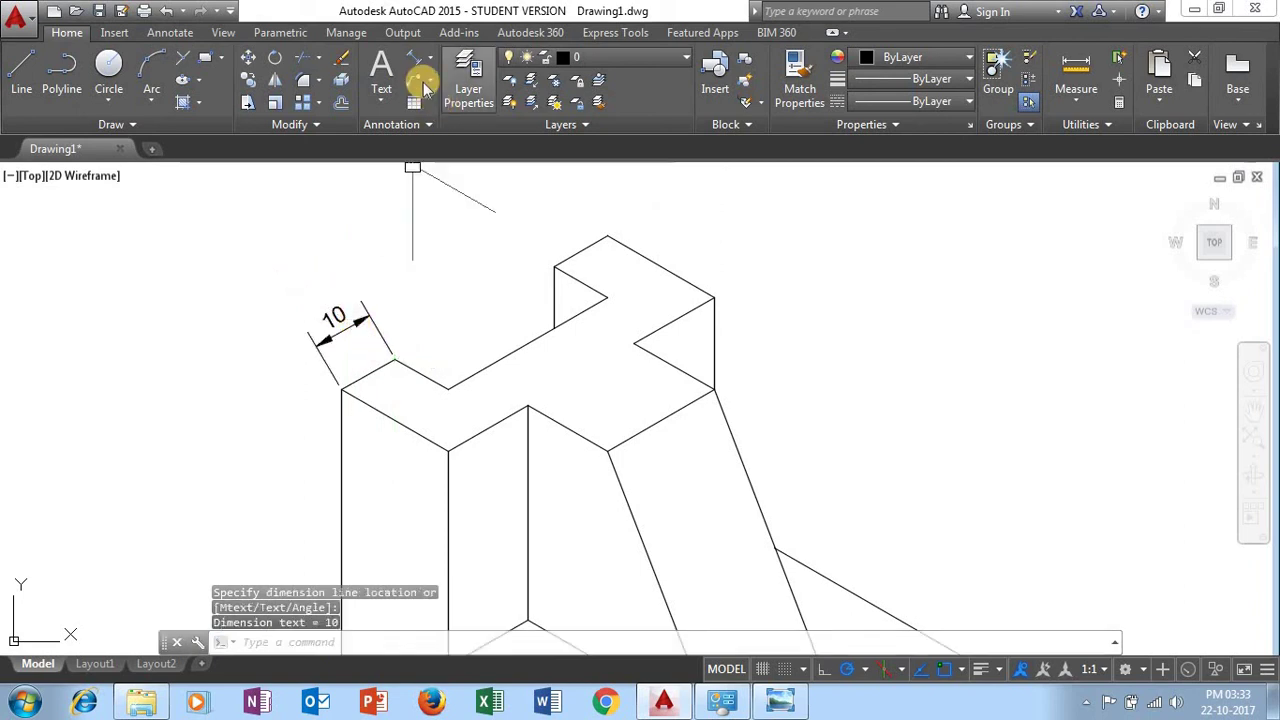
Dimension the width of the rear notch opening on the top face, in line with the neighbouring short-edge dimension
{"action": "left_click", "coordinate": [411, 57]}
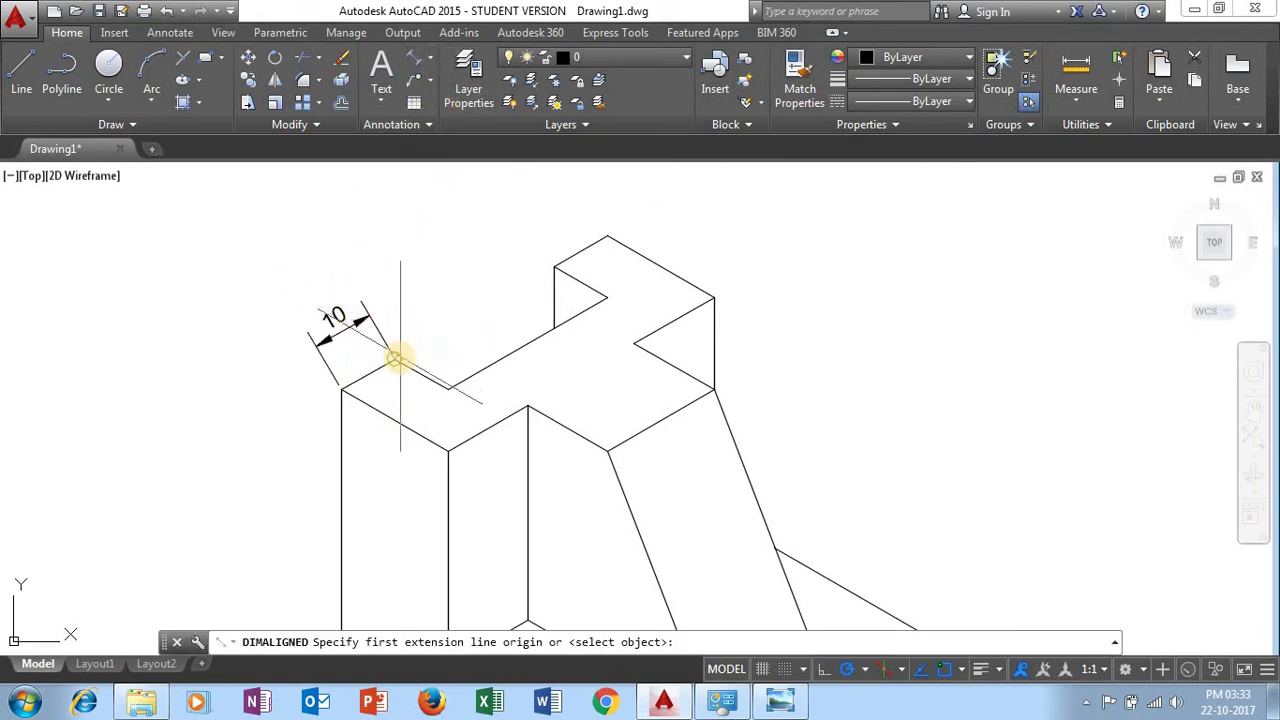
{"action": "left_click", "coordinate": [395, 358]}
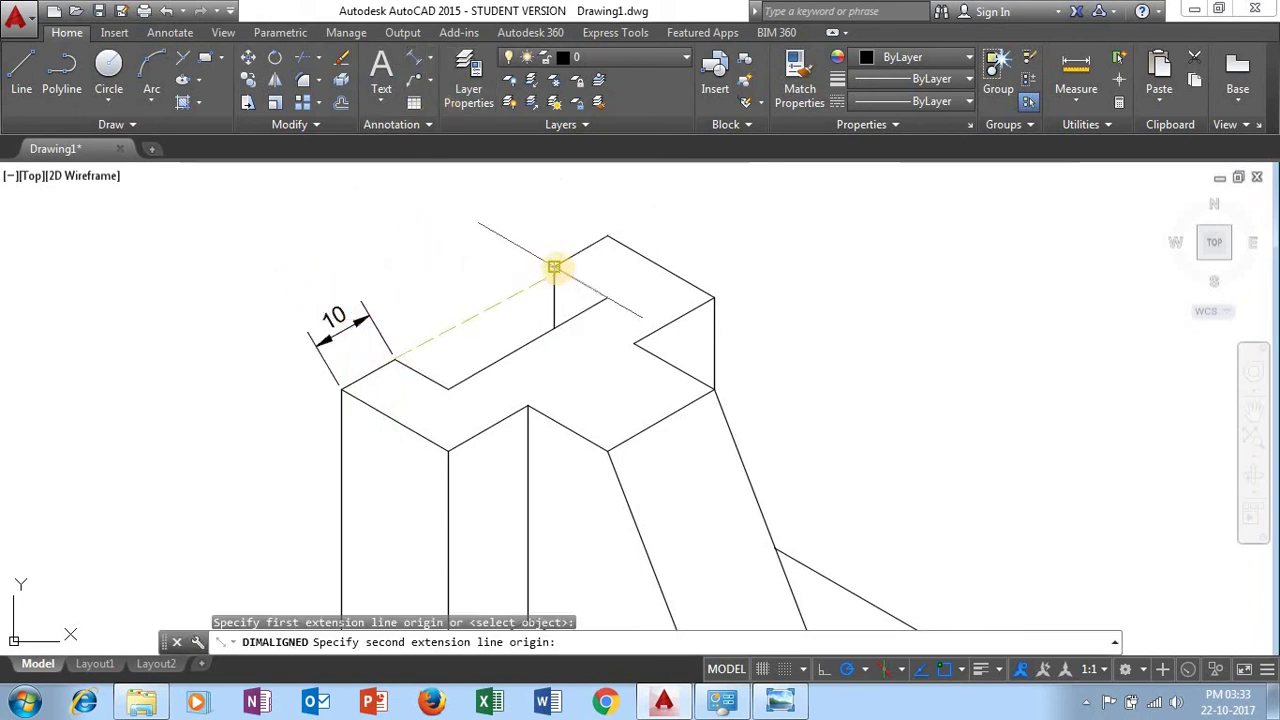
{"action": "left_click", "coordinate": [553, 267]}
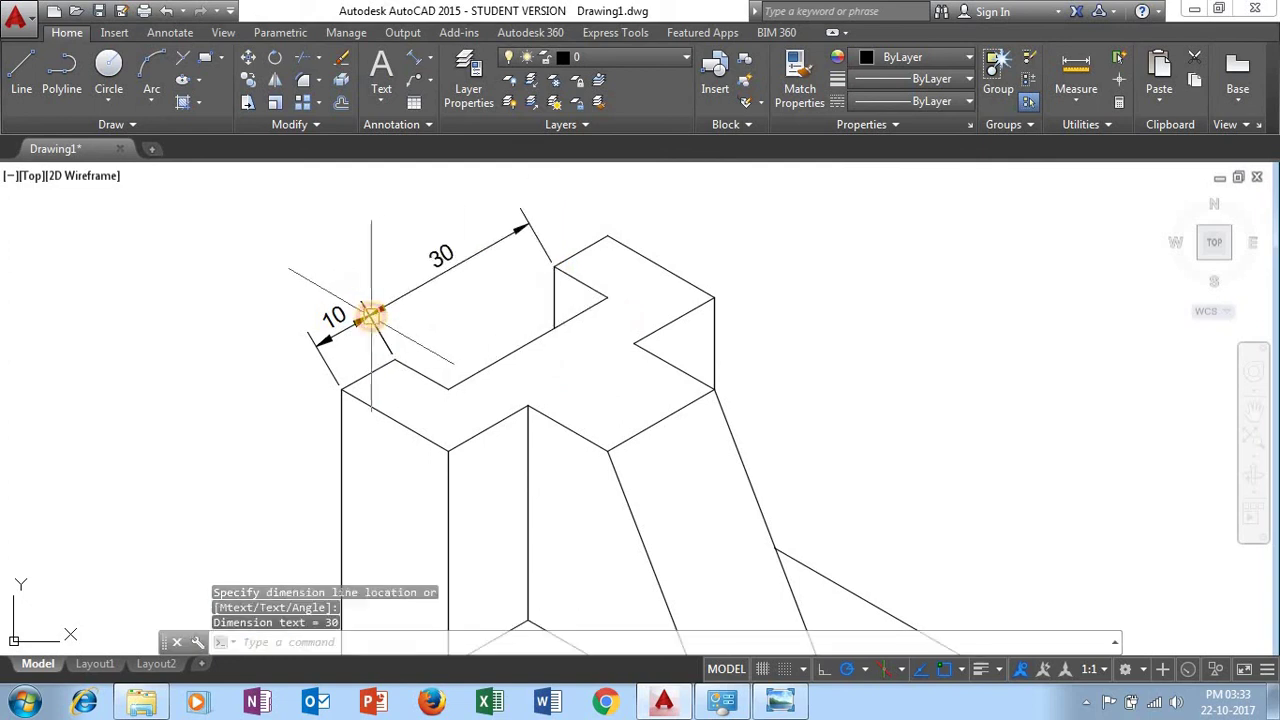
Add an aligned dimension to the short top edge of the upright on the far side of the rear notch, in line with the notch-width dimension
{"action": "left_click", "coordinate": [410, 62]}
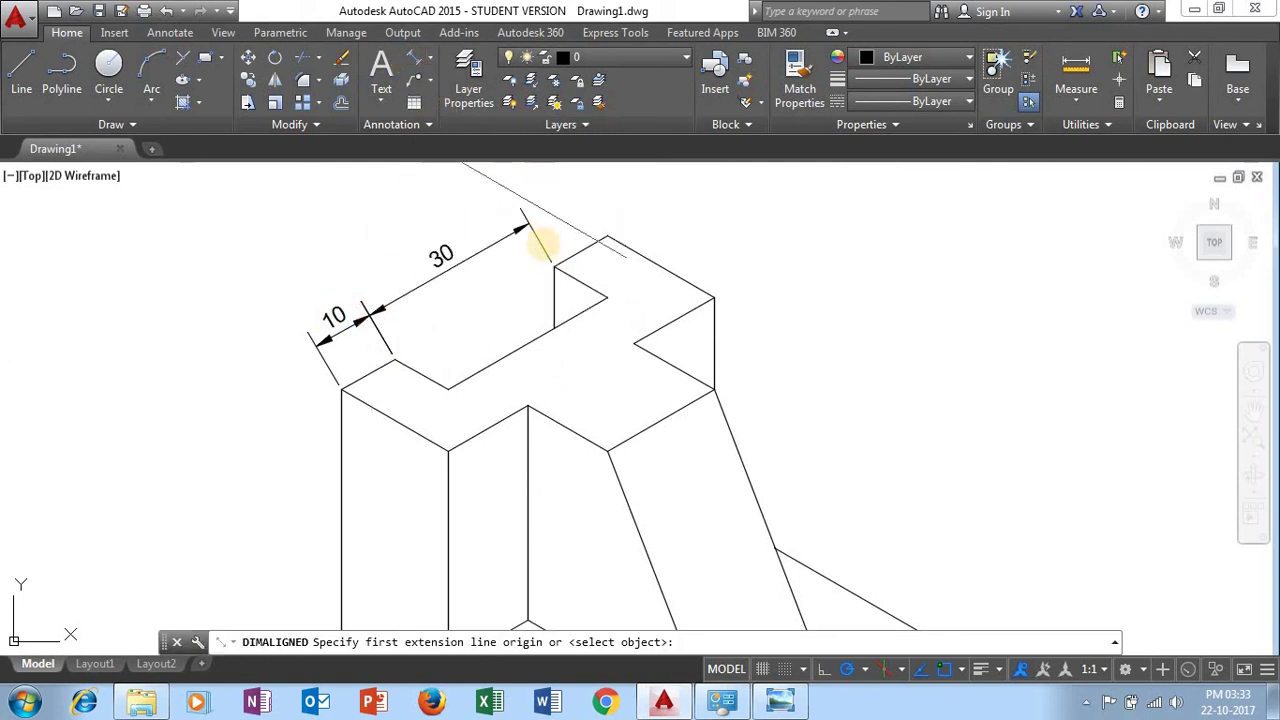
{"action": "left_click", "coordinate": [553, 268]}
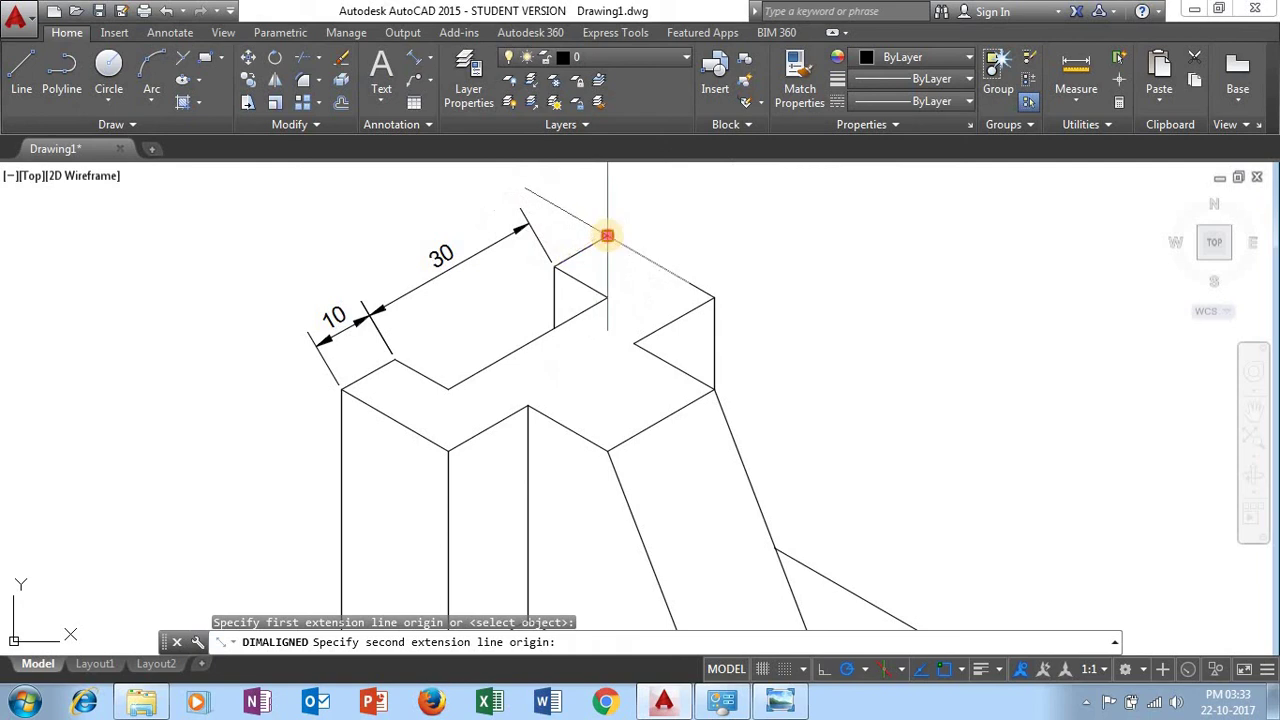
{"action": "left_click", "coordinate": [606, 237]}
{"action": "left_click", "coordinate": [423, 206]}
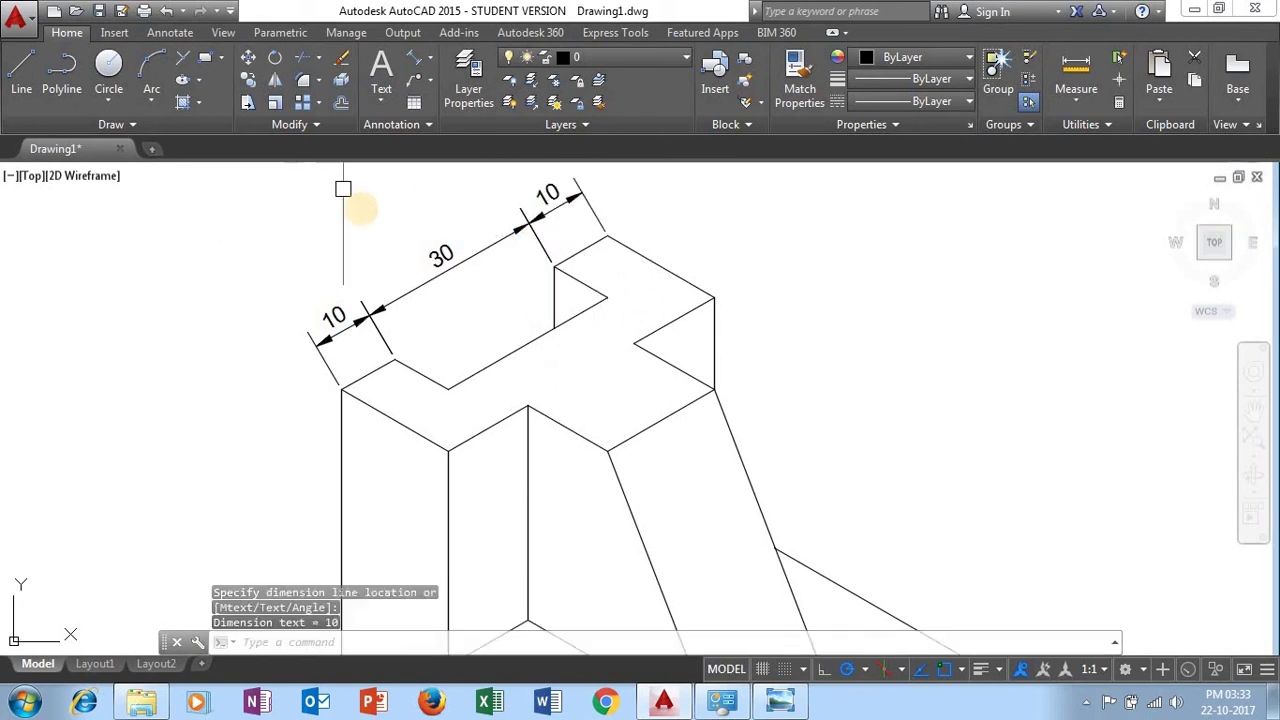
Add an aligned dimension above the upright's far top end edge, from the rearmost corner to the corner beside the side notch
{"action": "scroll", "coordinate": [491, 360], "scroll_direction": "down", "scroll_amount": 3}
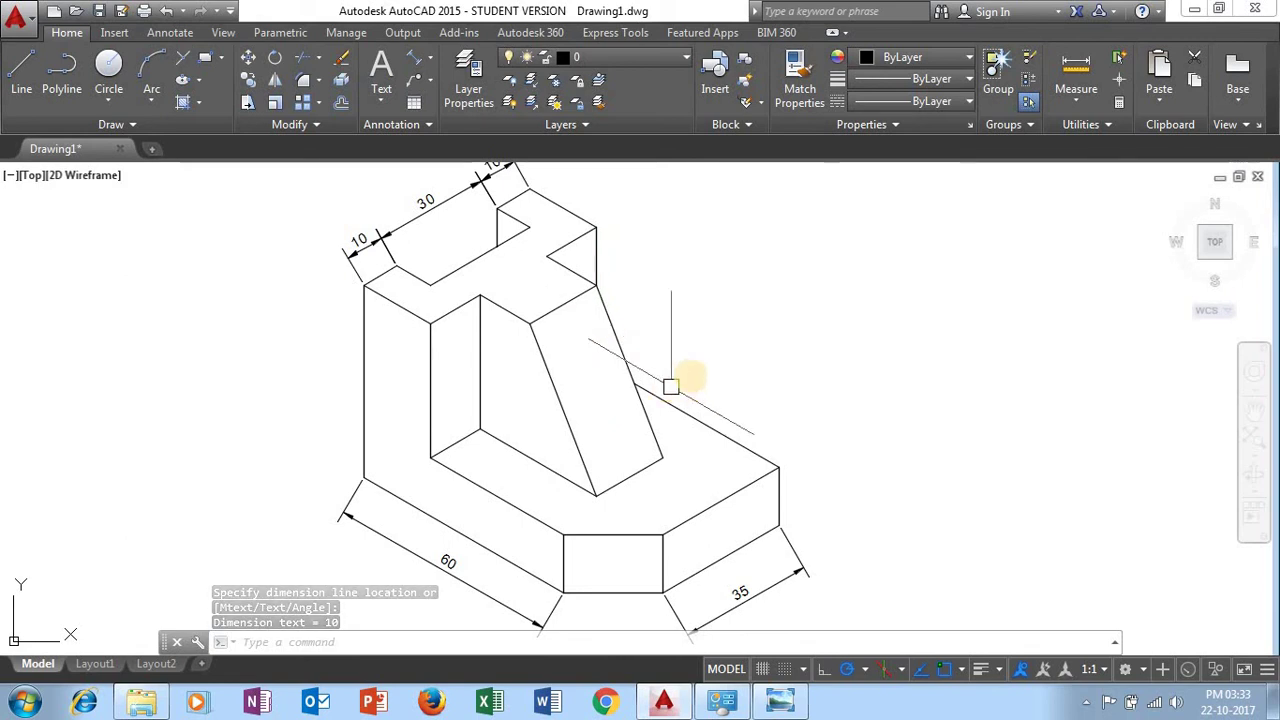
{"action": "middle_click_drag", "start_coordinate": [674, 380], "coordinate": [643, 445]}
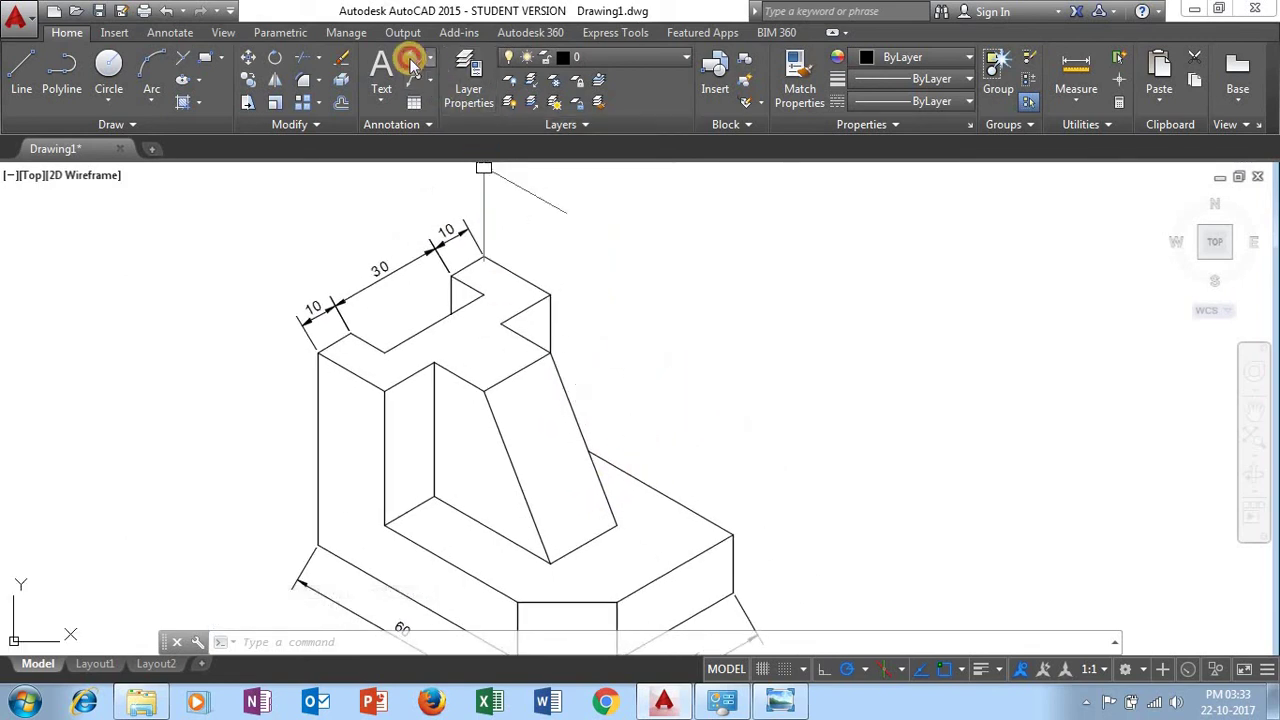
{"action": "left_click", "coordinate": [411, 62]}
{"action": "left_click", "coordinate": [513, 275]}
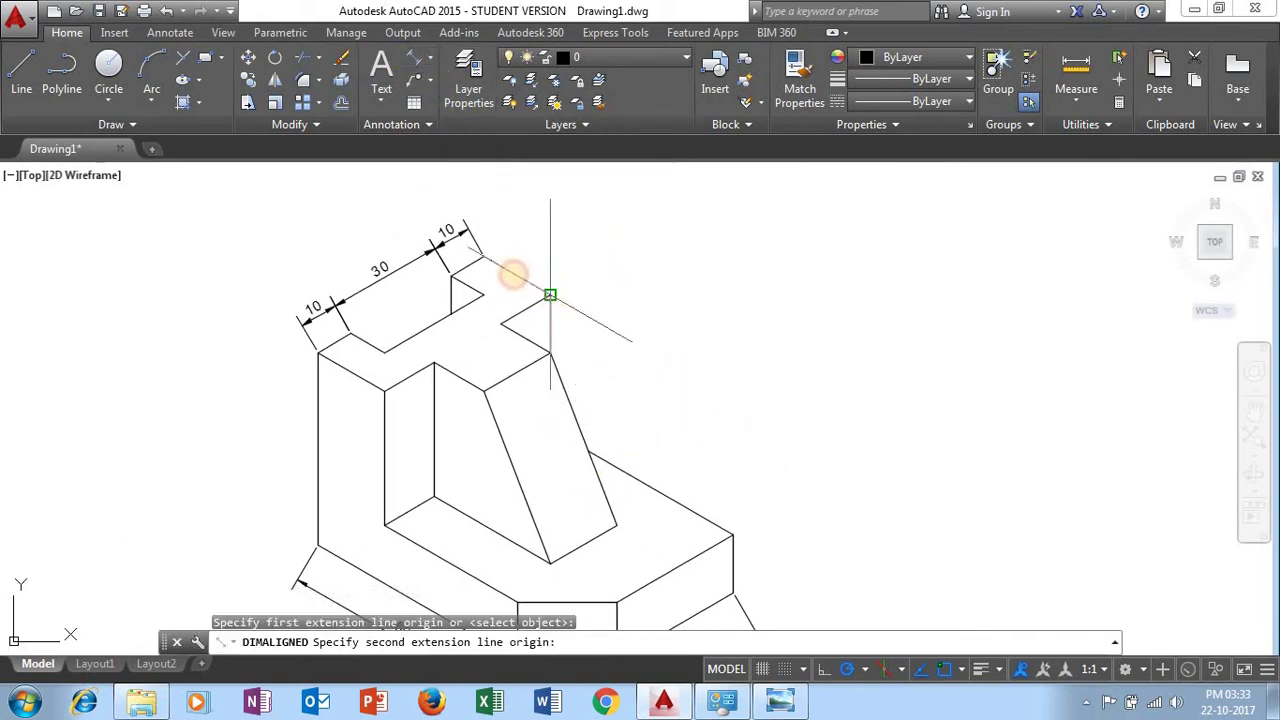
{"action": "left_click", "coordinate": [486, 258]}
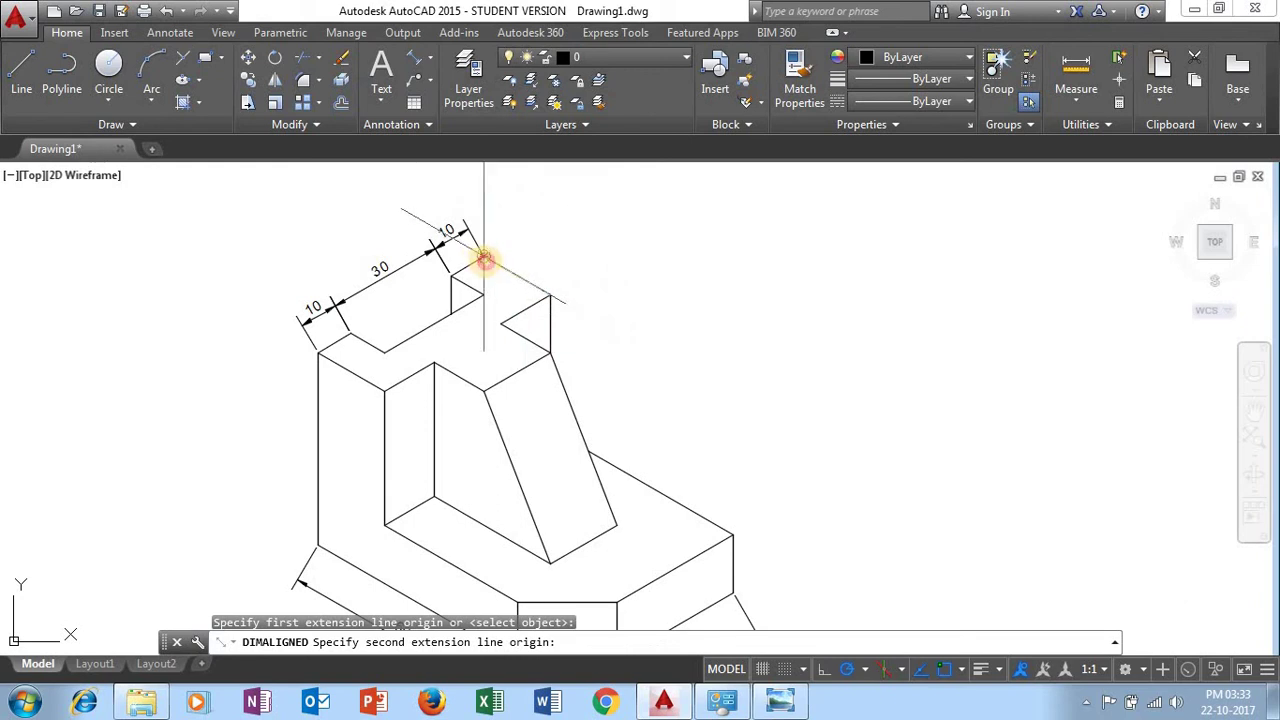
{"action": "left_click", "coordinate": [545, 244]}
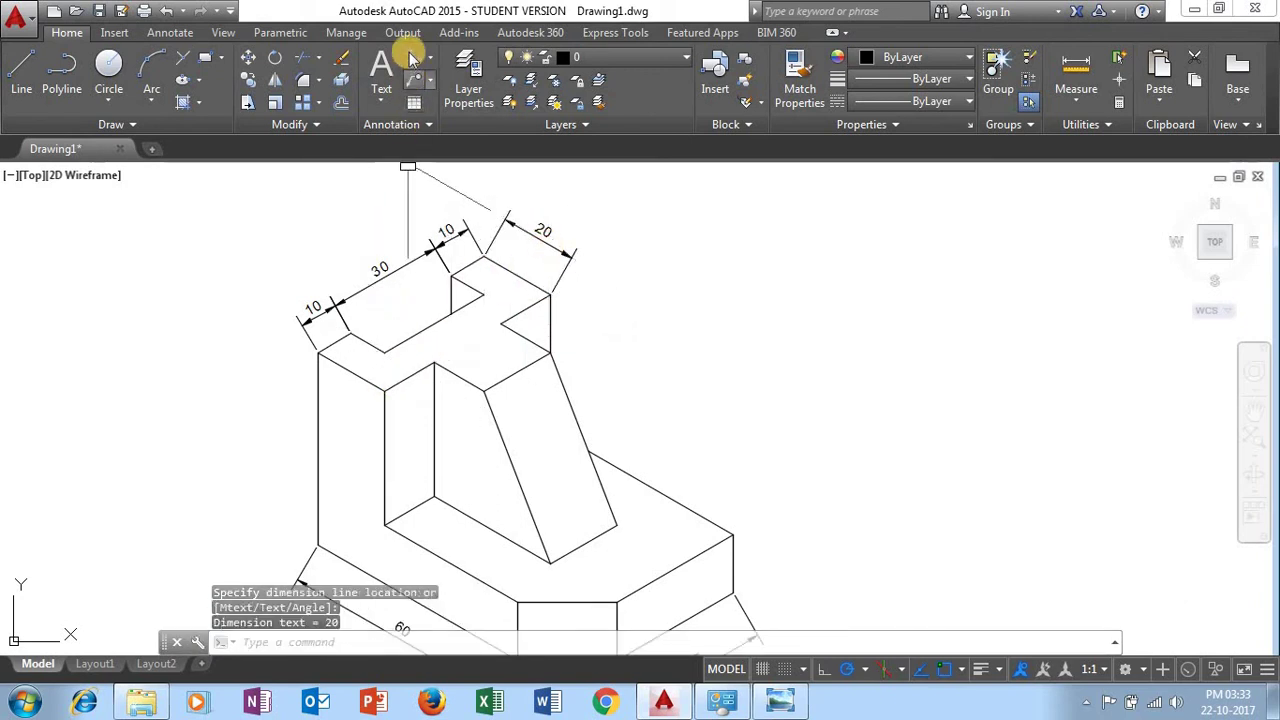
Dimension the block's full height along its outer vertical edge, with the dimension line outside the upright
{"action": "left_click", "coordinate": [411, 62]}
{"action": "middle_click_drag", "start_coordinate": [220, 409], "coordinate": [323, 357]}
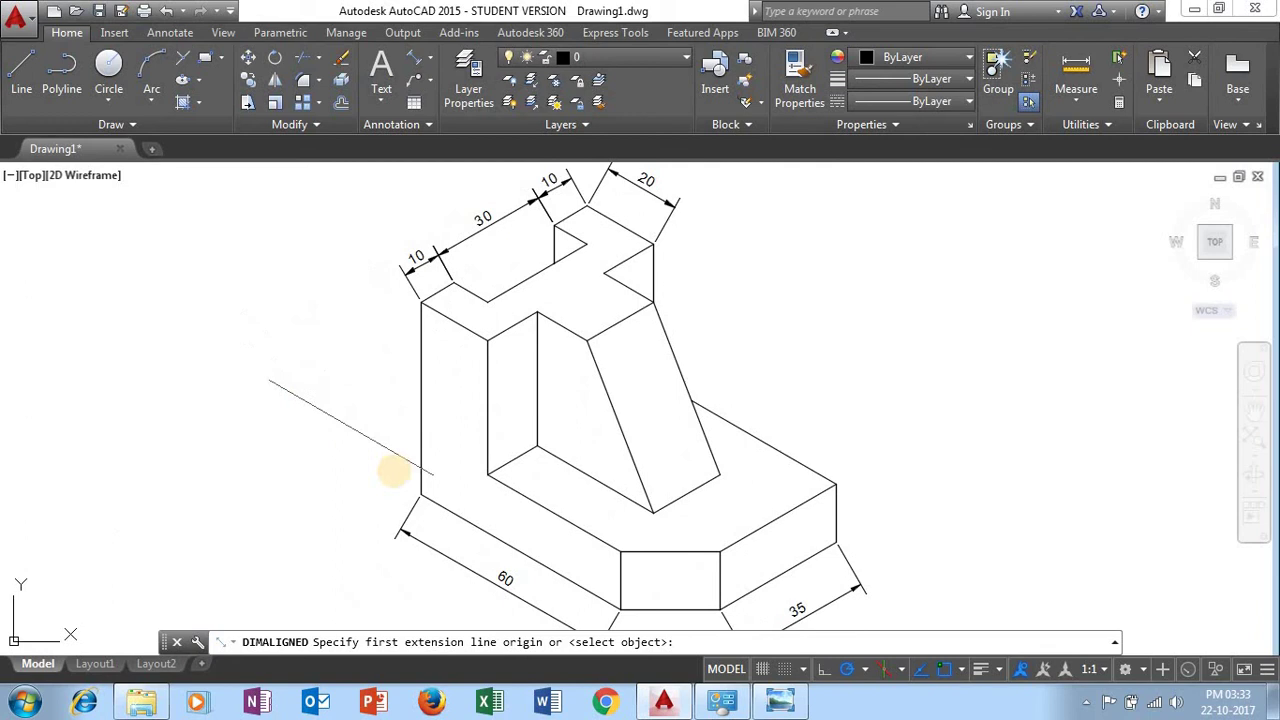
{"action": "left_click", "coordinate": [420, 489]}
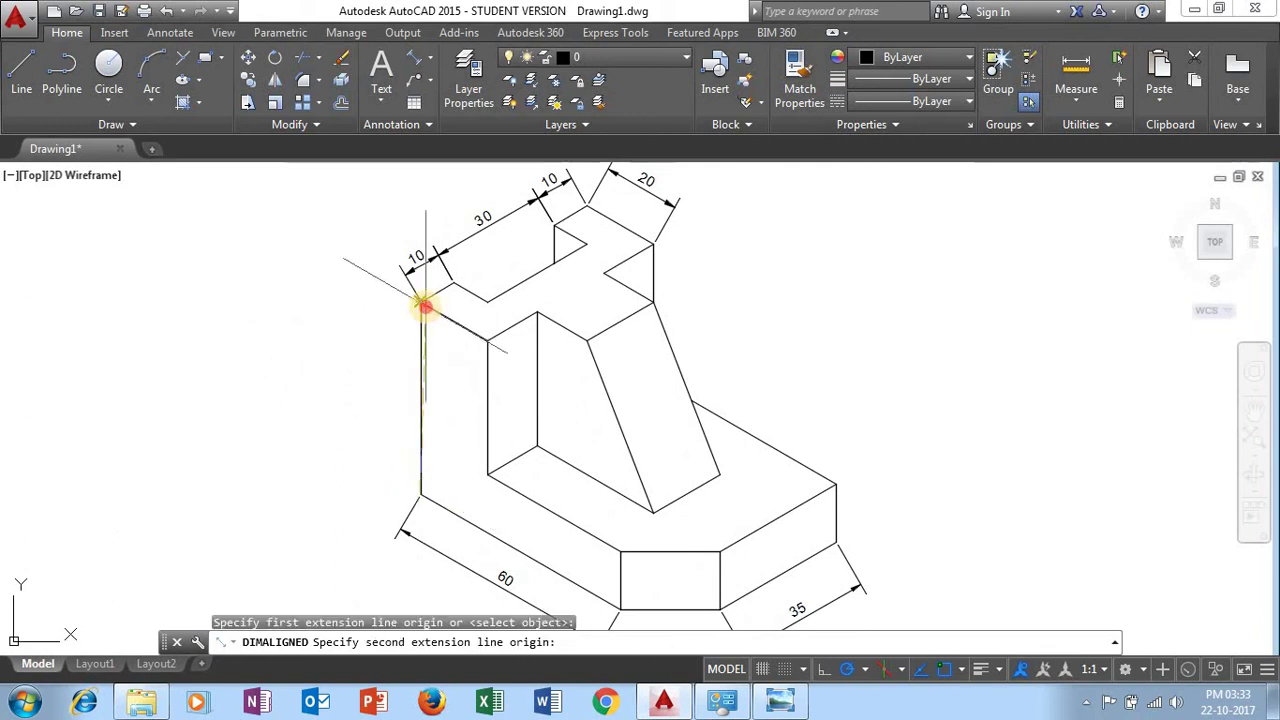
{"action": "left_click", "coordinate": [421, 301]}
{"action": "left_click", "coordinate": [367, 330]}
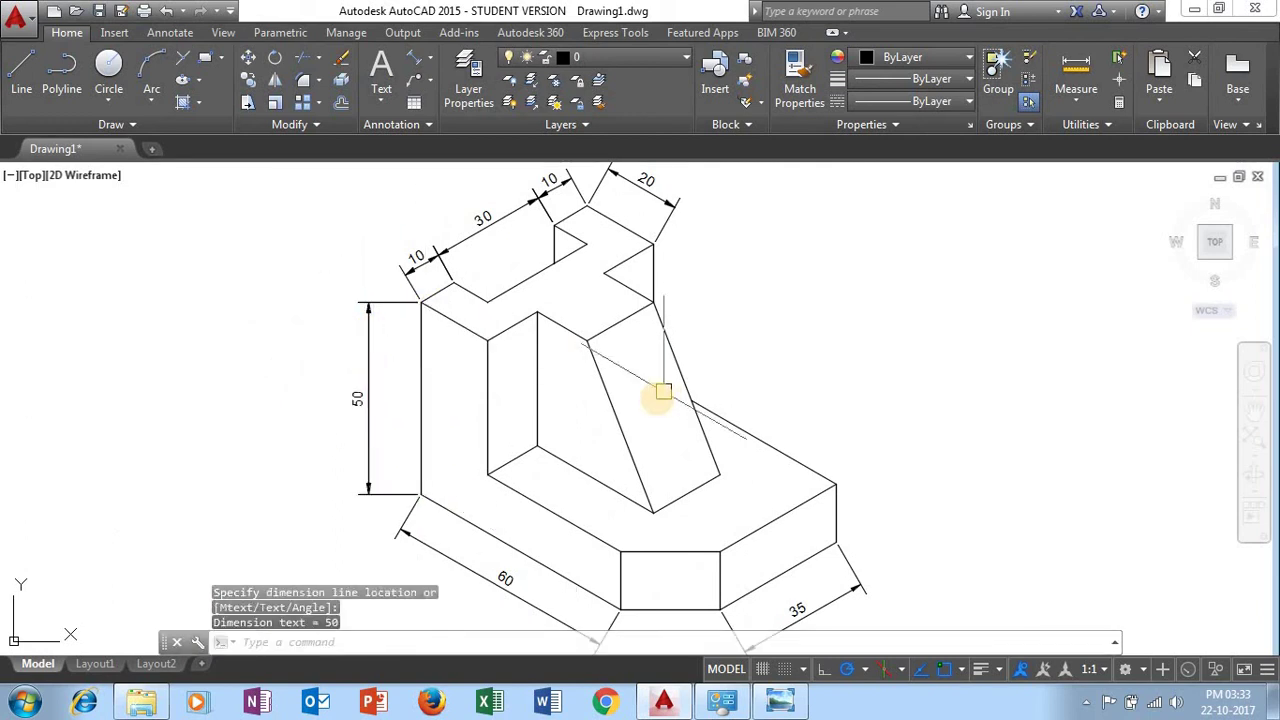
{"action": "scroll", "coordinate": [663, 392], "scroll_direction": "down", "scroll_amount": 2}
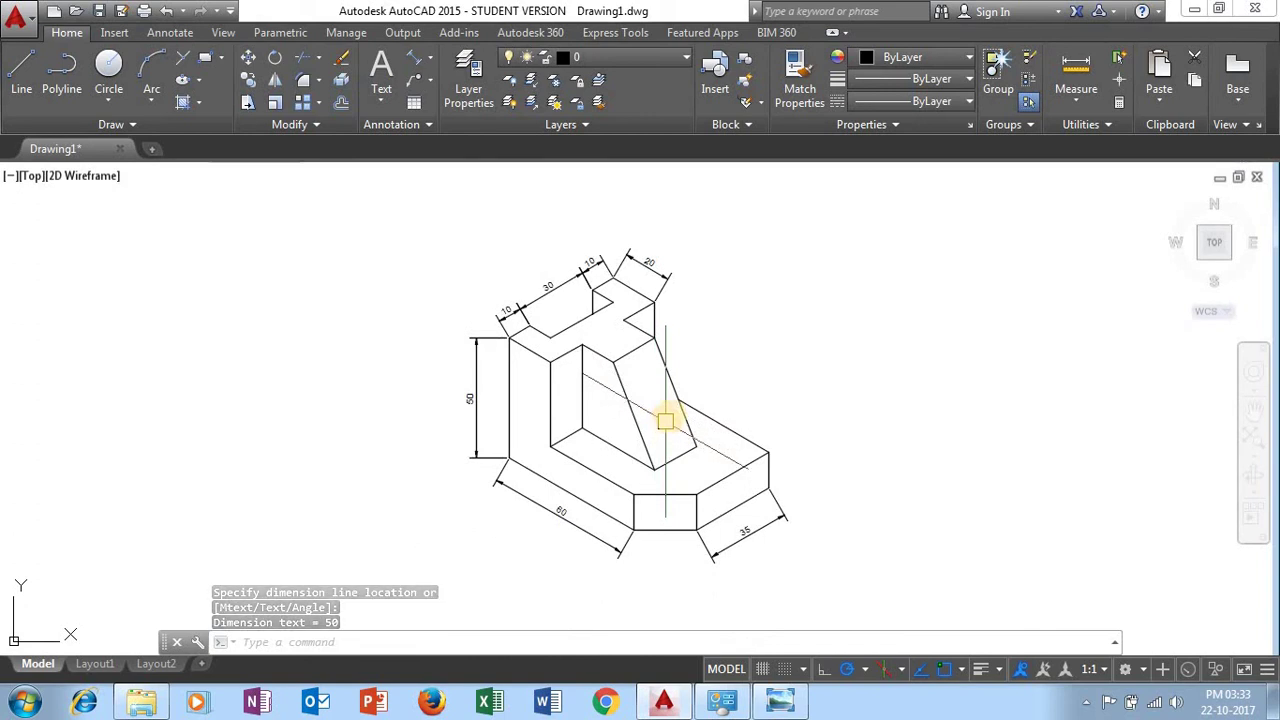
{"action": "scroll", "coordinate": [610, 475], "scroll_direction": "up", "scroll_amount": 5}
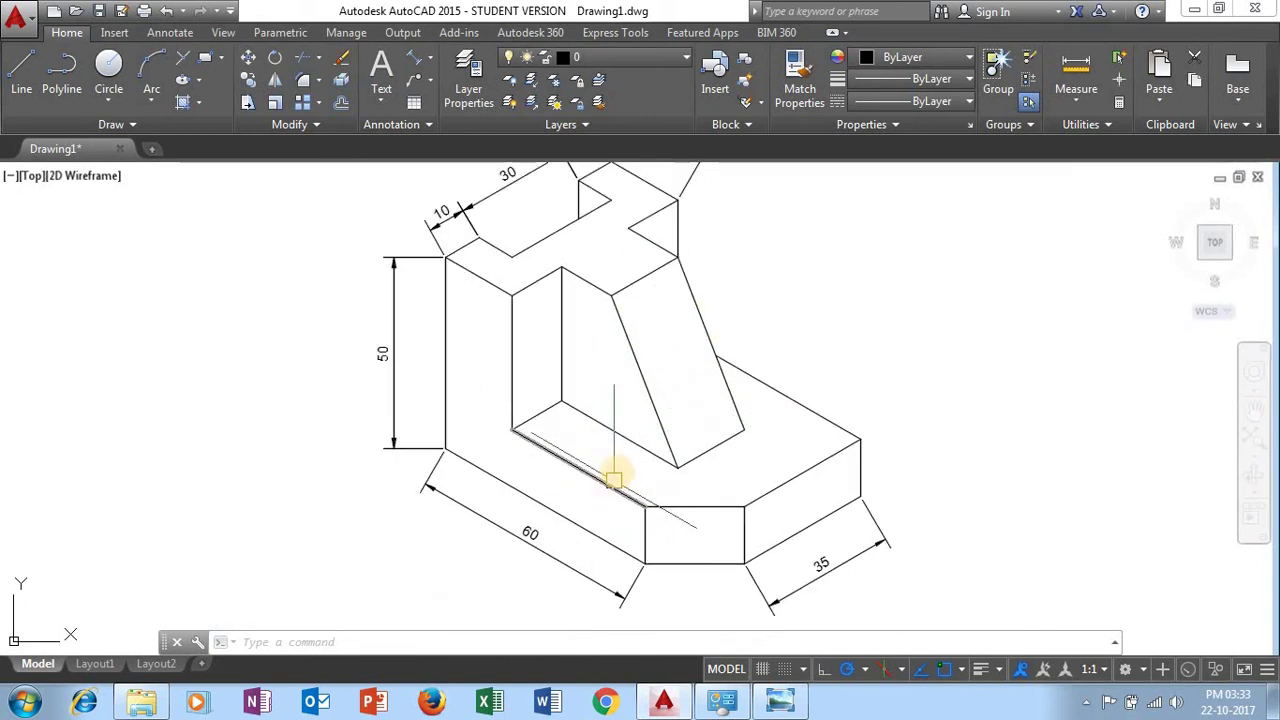
{"action": "scroll", "coordinate": [632, 442], "scroll_direction": "down", "scroll_amount": 3}
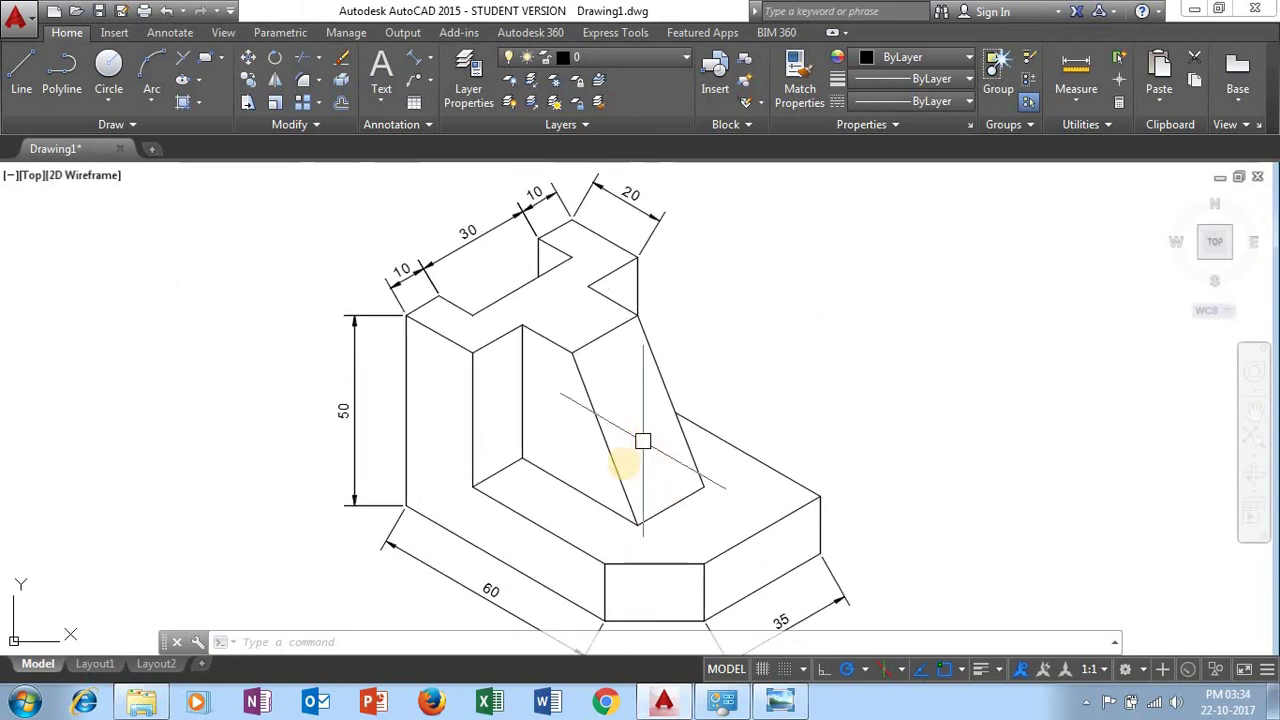
Oblique the two dimensions below the base's lower edges to 90 degrees with DIMEDIT
{"action": "mouse_move", "coordinate": [517, 526]}
{"action": "middle_mouse_down"}
{"action": "mouse_move", "coordinate": [540, 455]}
{"action": "mouse_move", "coordinate": [514, 506]}
{"action": "middle_mouse_up"}
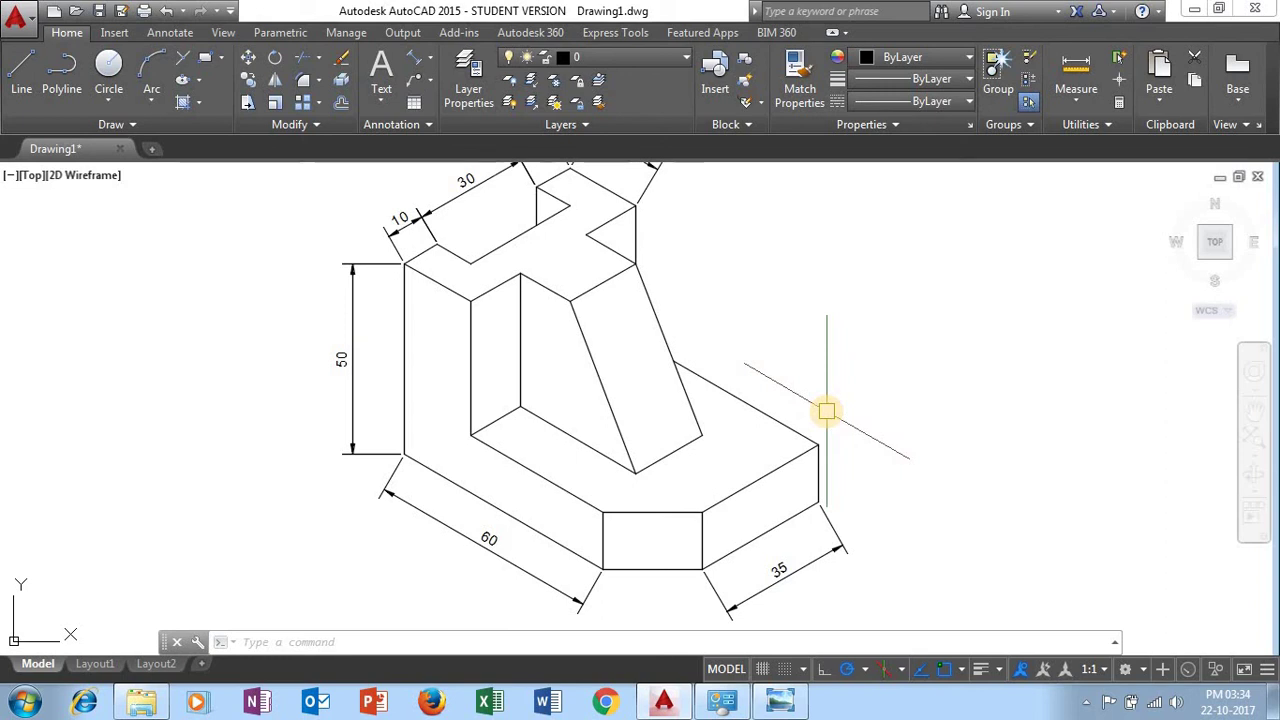
{"action": "type", "text": "DED"}
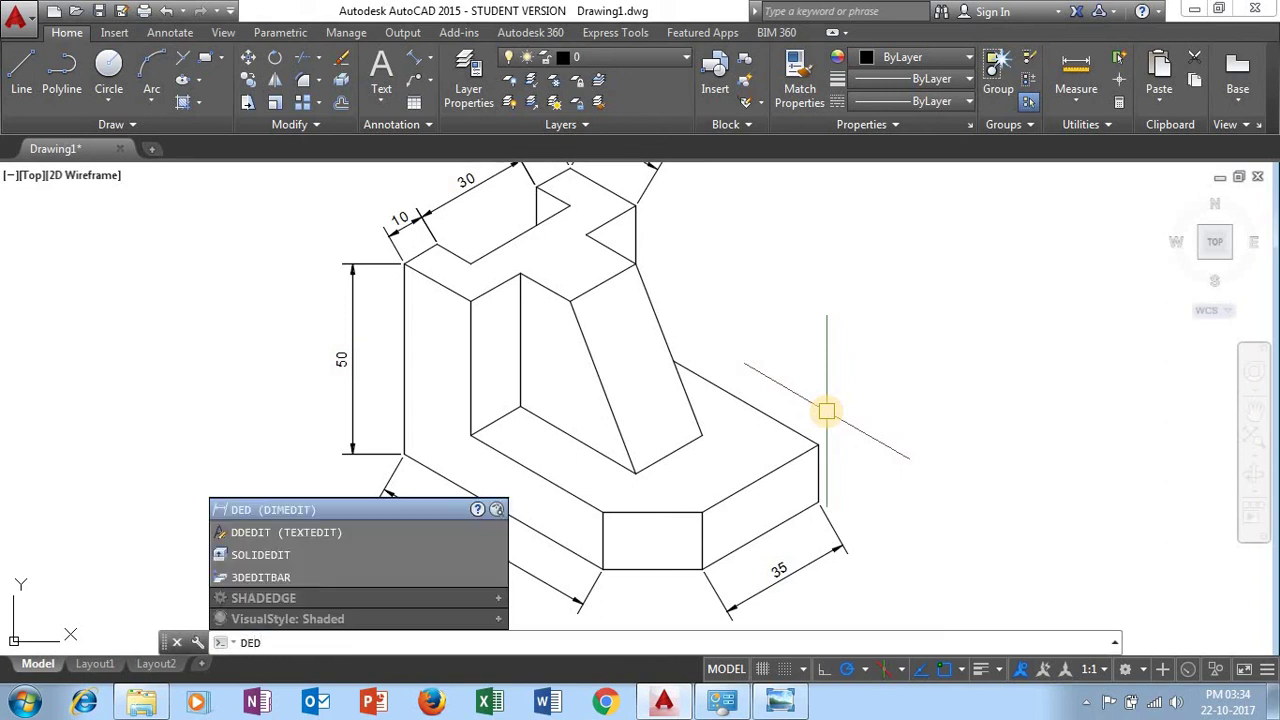
{"action": "key", "text": "Return"}
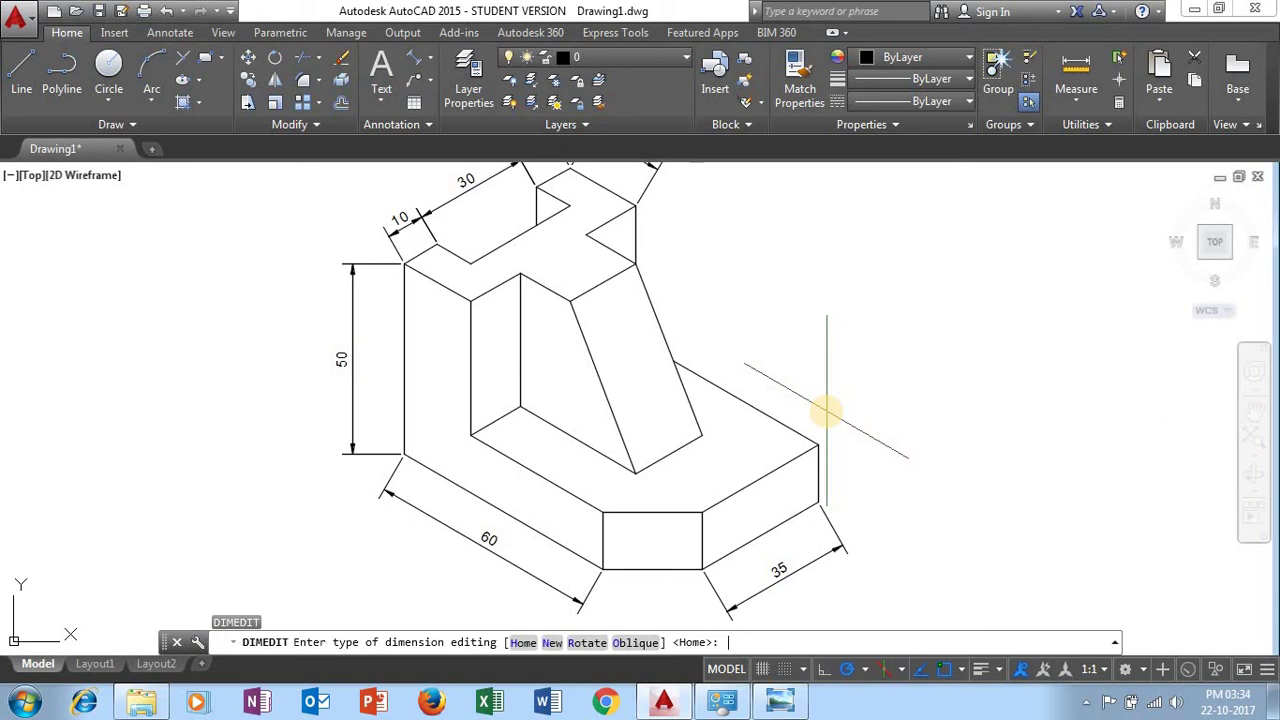
{"action": "type", "text": "O"}
{"action": "key", "text": "Return"}
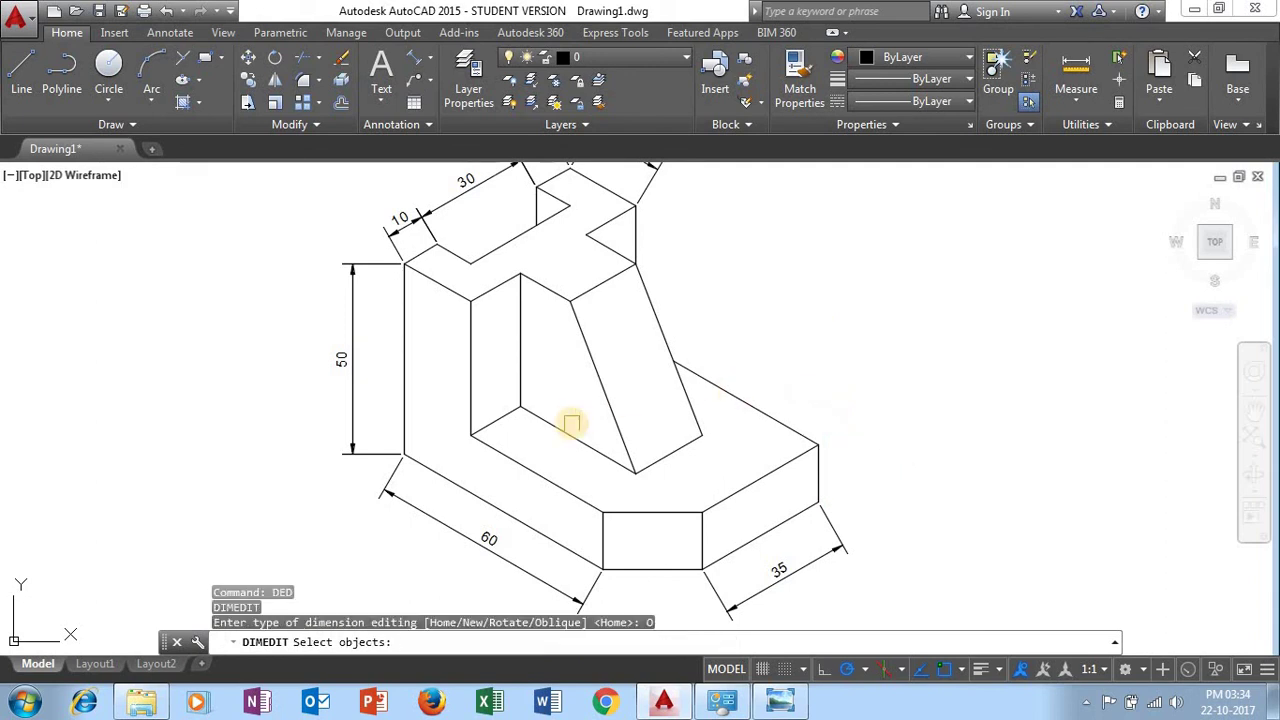
{"action": "middle_click_drag", "start_coordinate": [571, 423], "coordinate": [537, 420]}
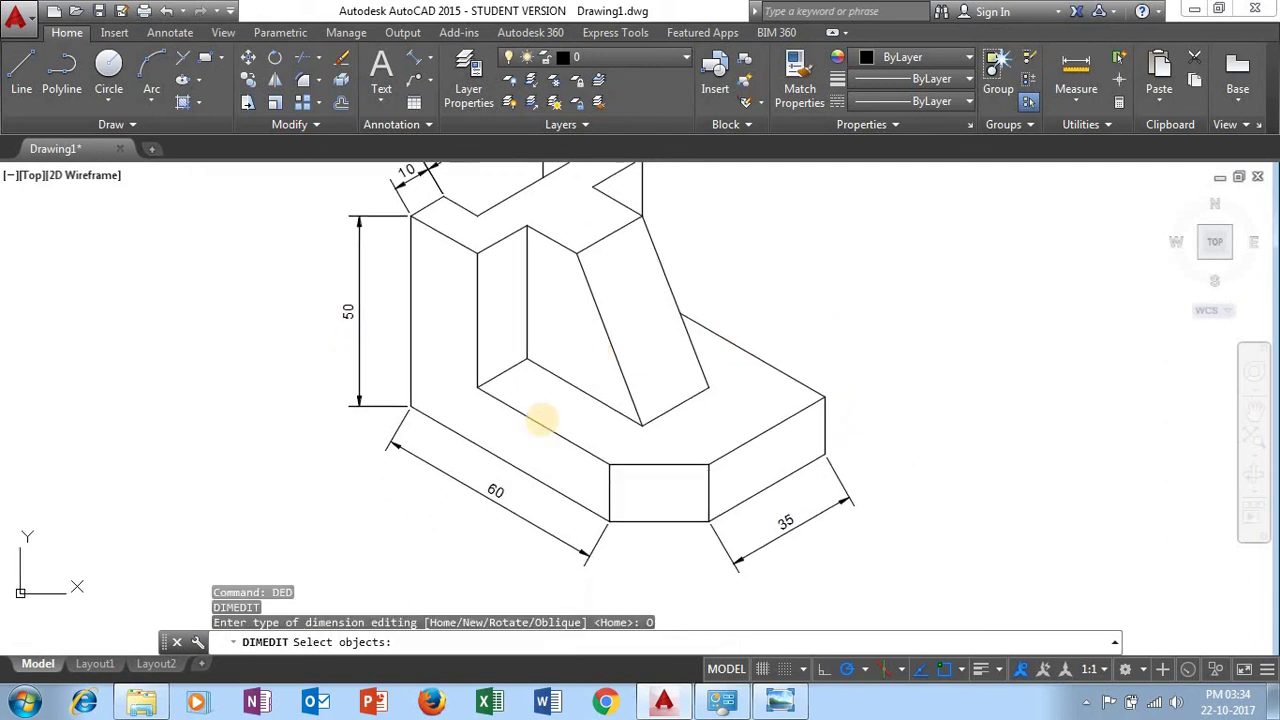
{"action": "left_click", "coordinate": [476, 497]}
{"action": "left_click", "coordinate": [751, 548]}
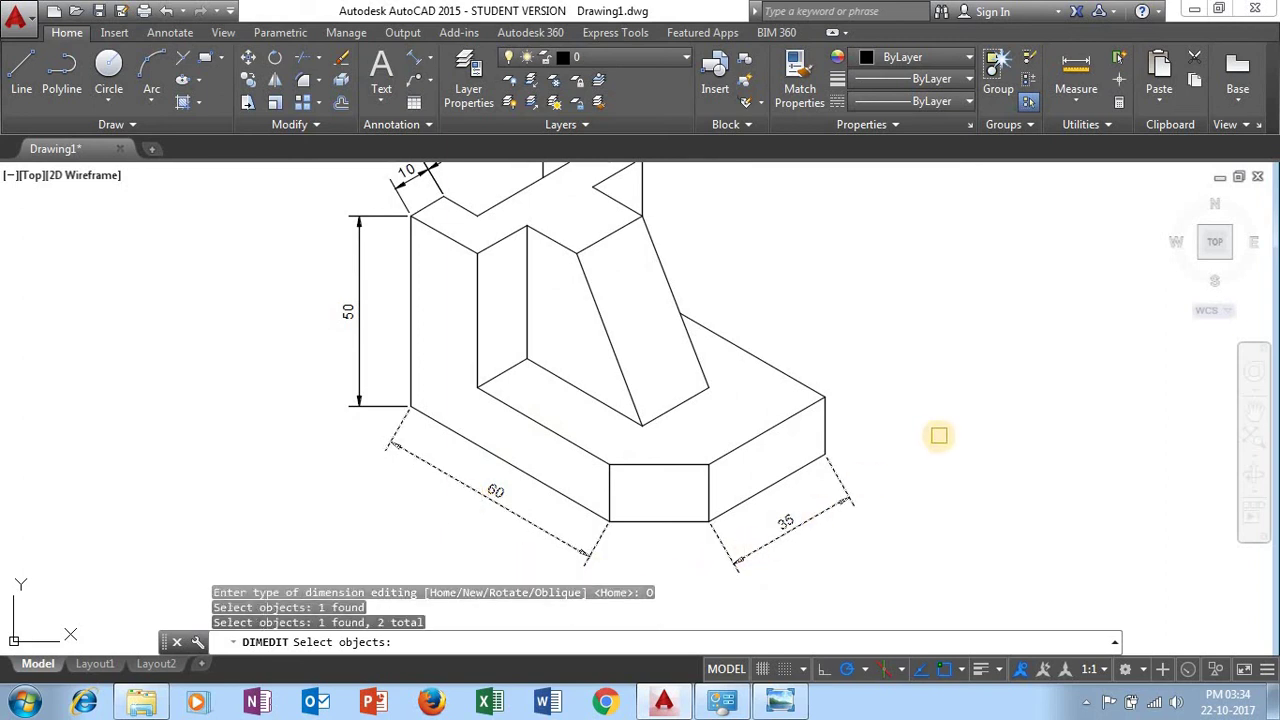
{"action": "key", "text": "Return"}
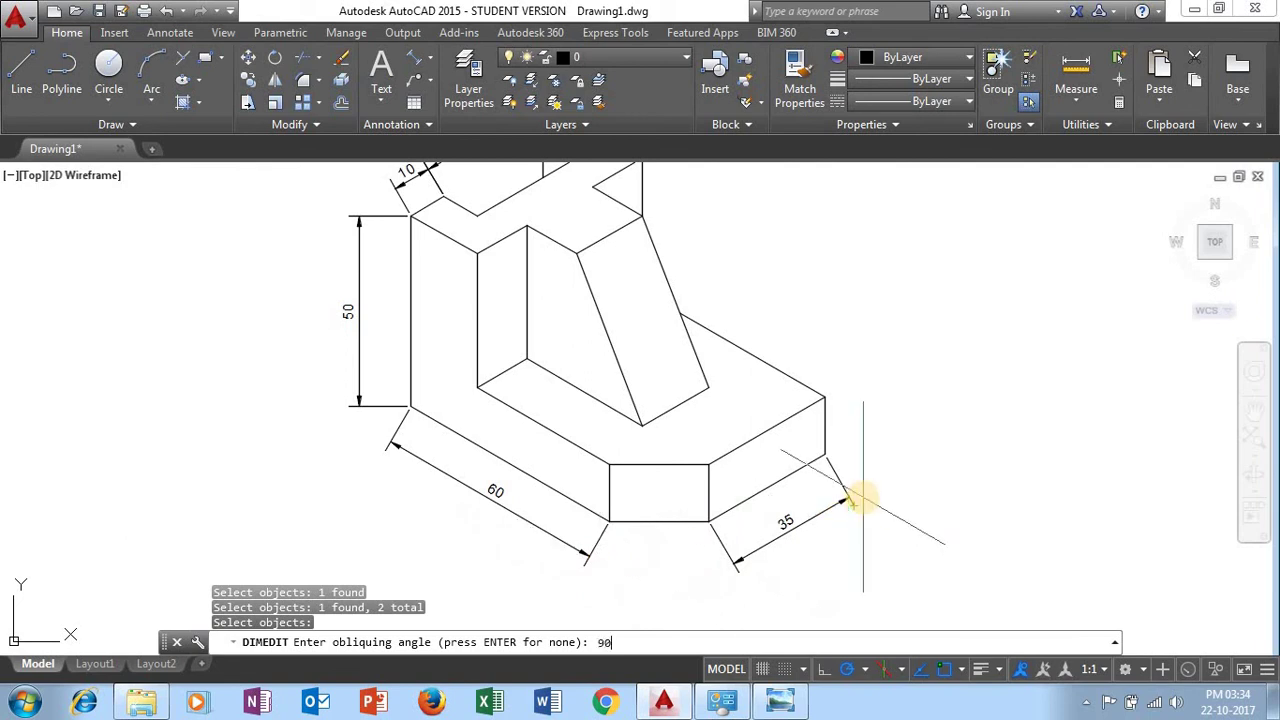
{"action": "key", "text": "Return"}
Oblique the three chained dimensions along the notched rear edge of the top face to 150 degrees with DIMEDIT
{"action": "mouse_move", "coordinate": [491, 371]}
{"action": "middle_mouse_down"}
{"action": "mouse_move", "coordinate": [556, 453]}
{"action": "mouse_move", "coordinate": [572, 520]}
{"action": "middle_mouse_up"}
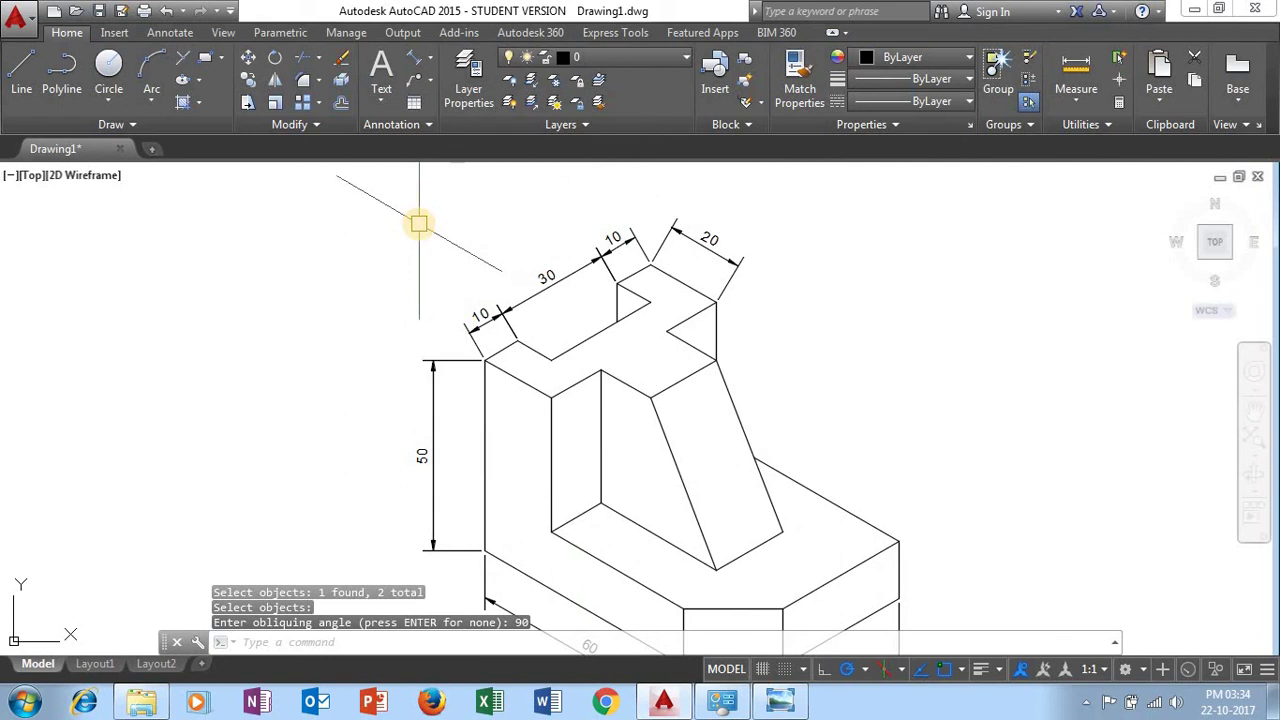
{"action": "type", "text": "DED"}
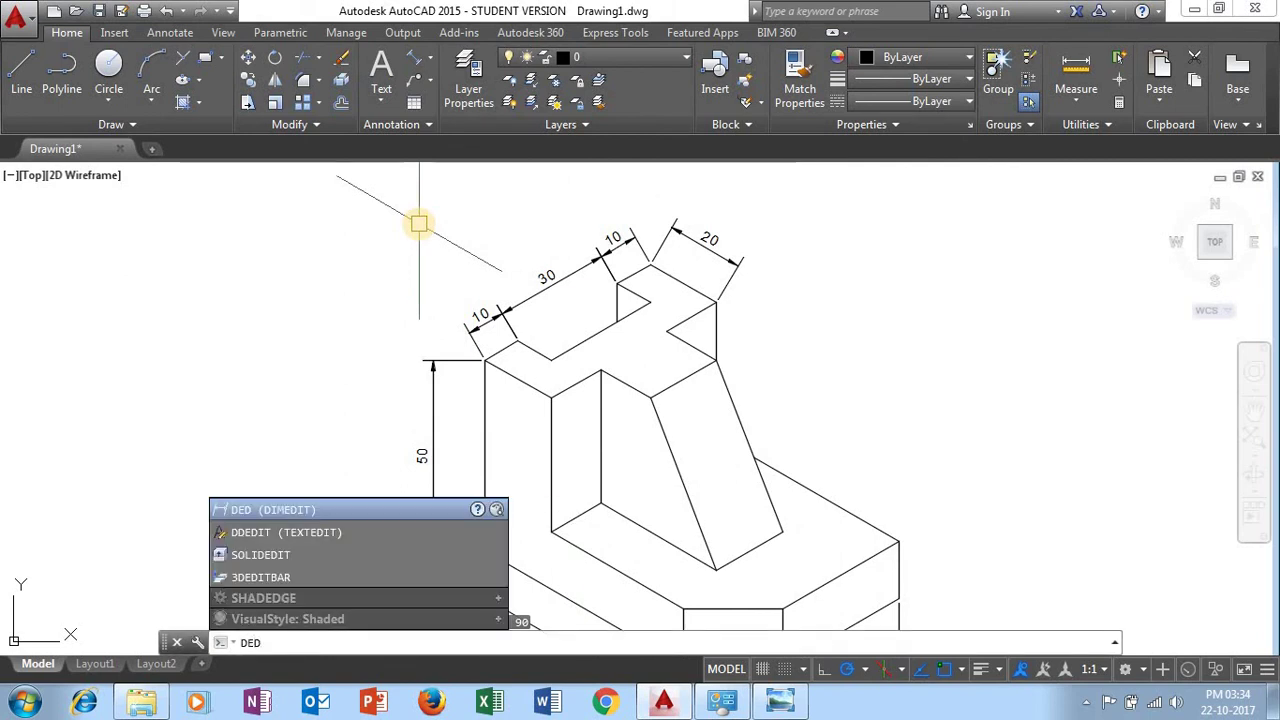
{"action": "key", "text": "Return"}
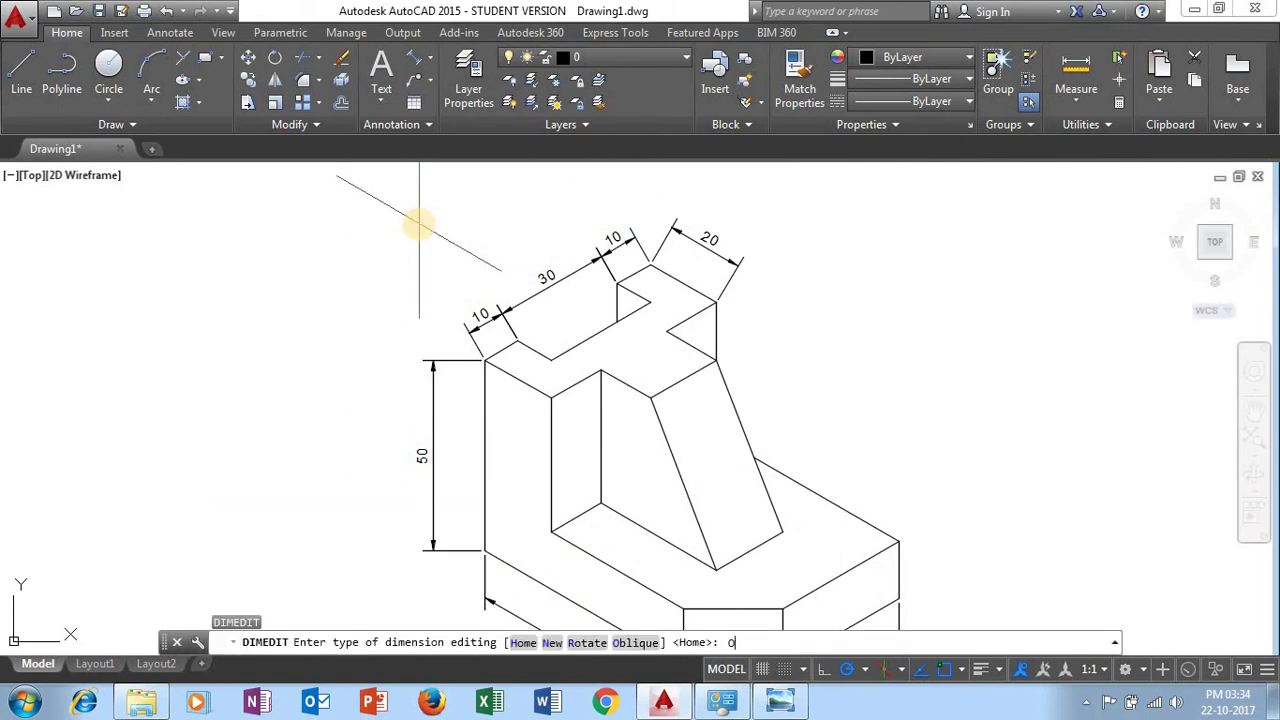
{"action": "key", "text": "Return"}
{"action": "left_click", "coordinate": [484, 318]}
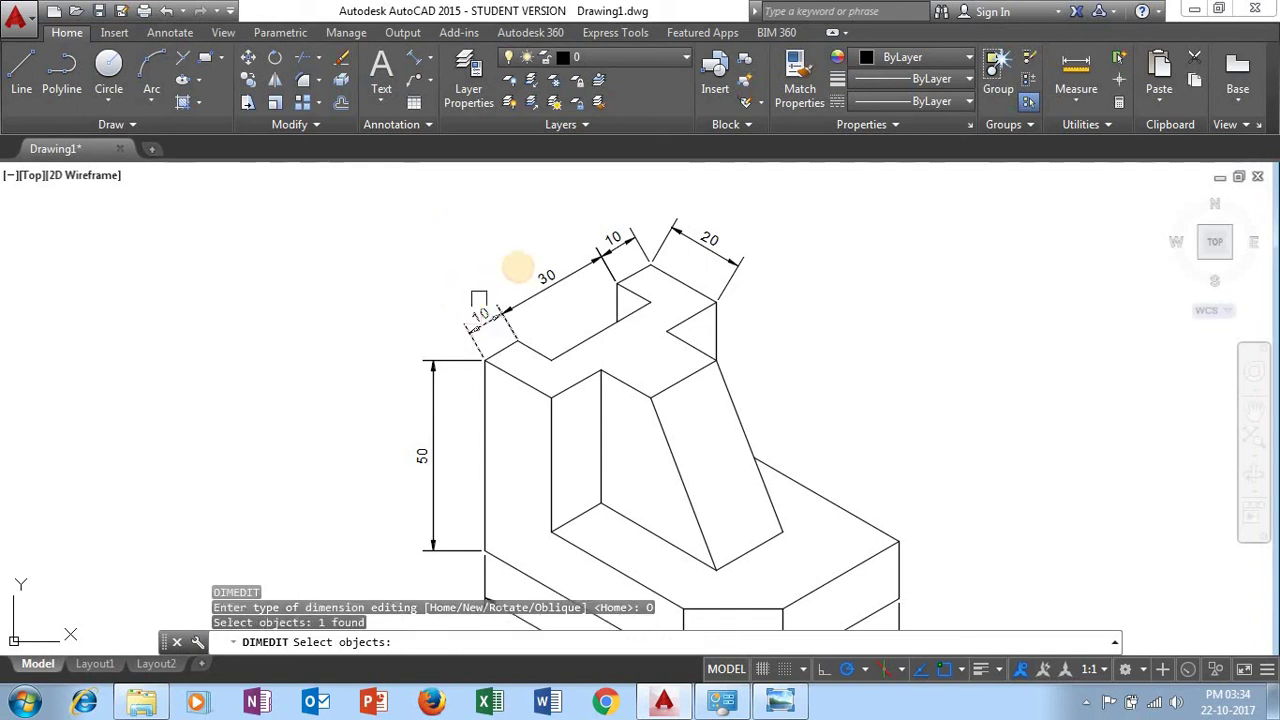
{"action": "left_click", "coordinate": [553, 280]}
{"action": "left_click", "coordinate": [612, 238]}
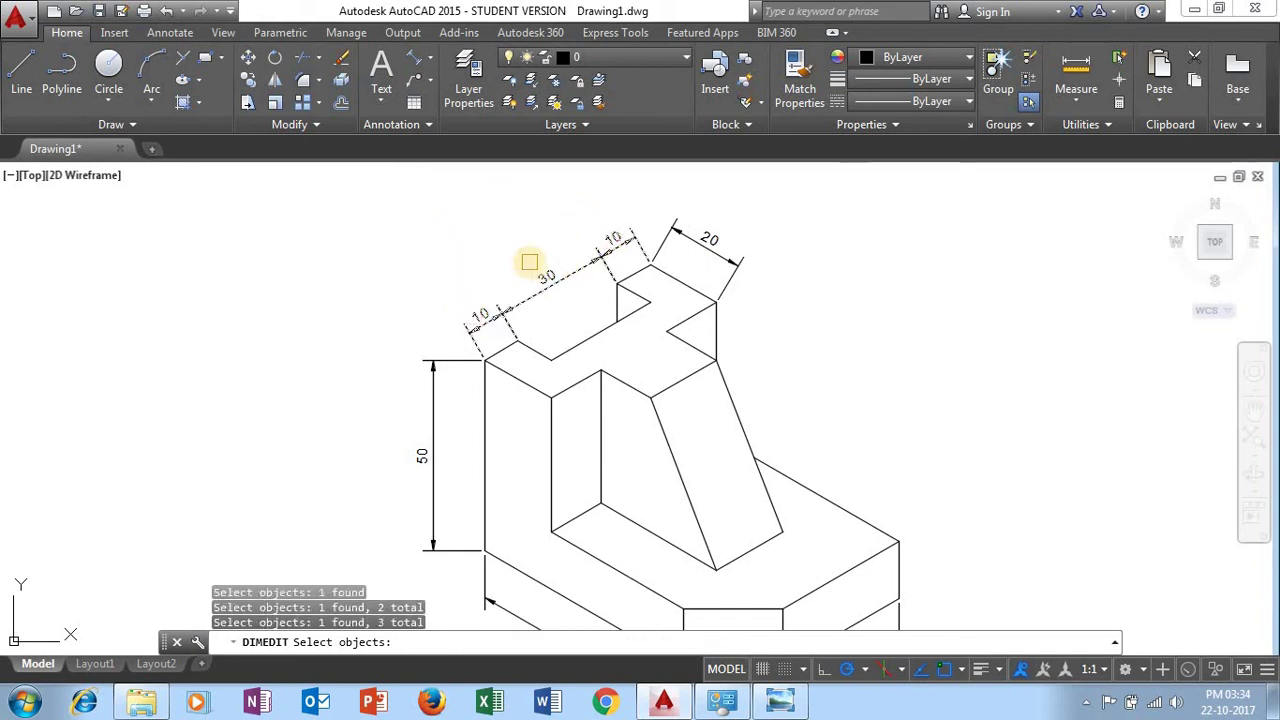
{"action": "key", "text": "Return"}
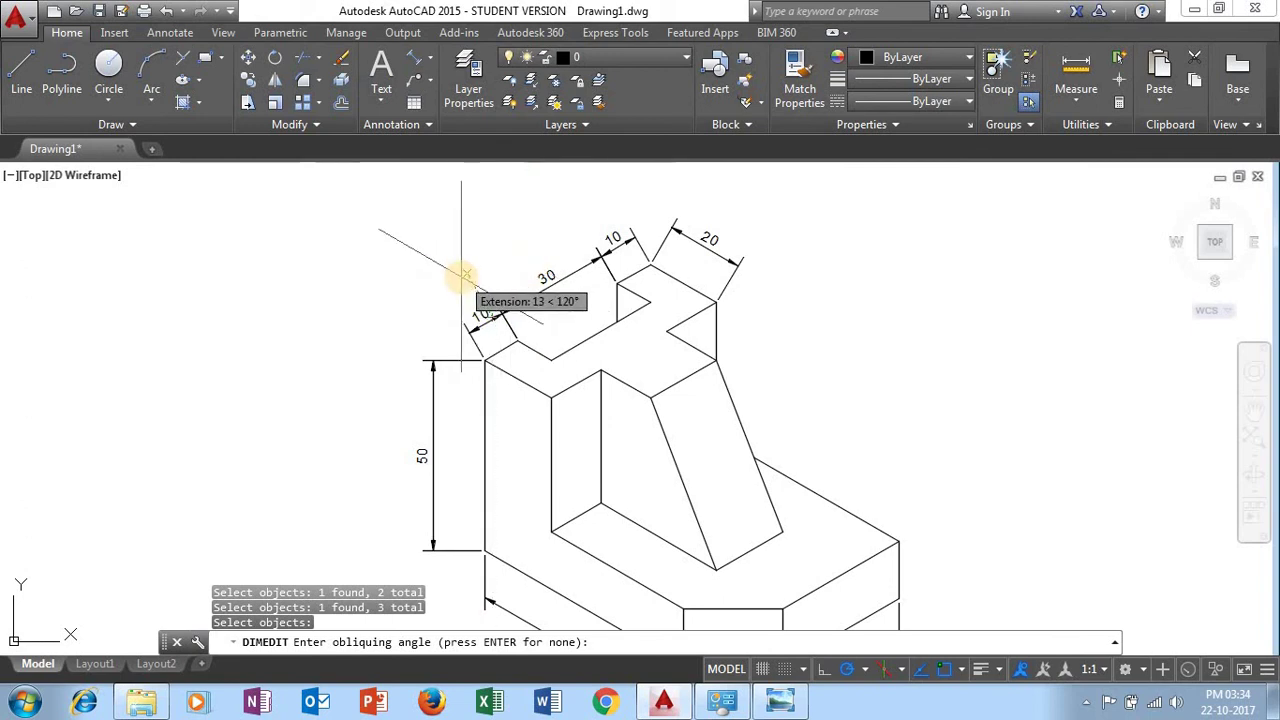
{"action": "type", "text": "150"}
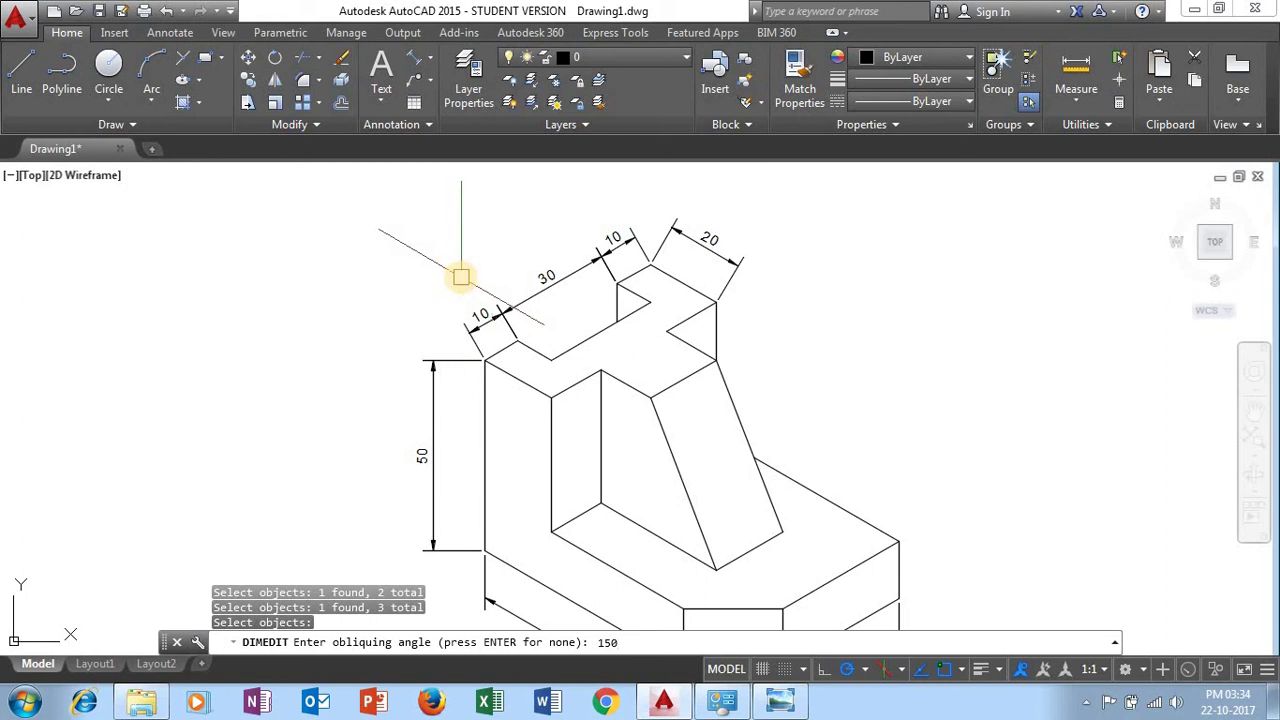
{"action": "key", "text": "Return"}
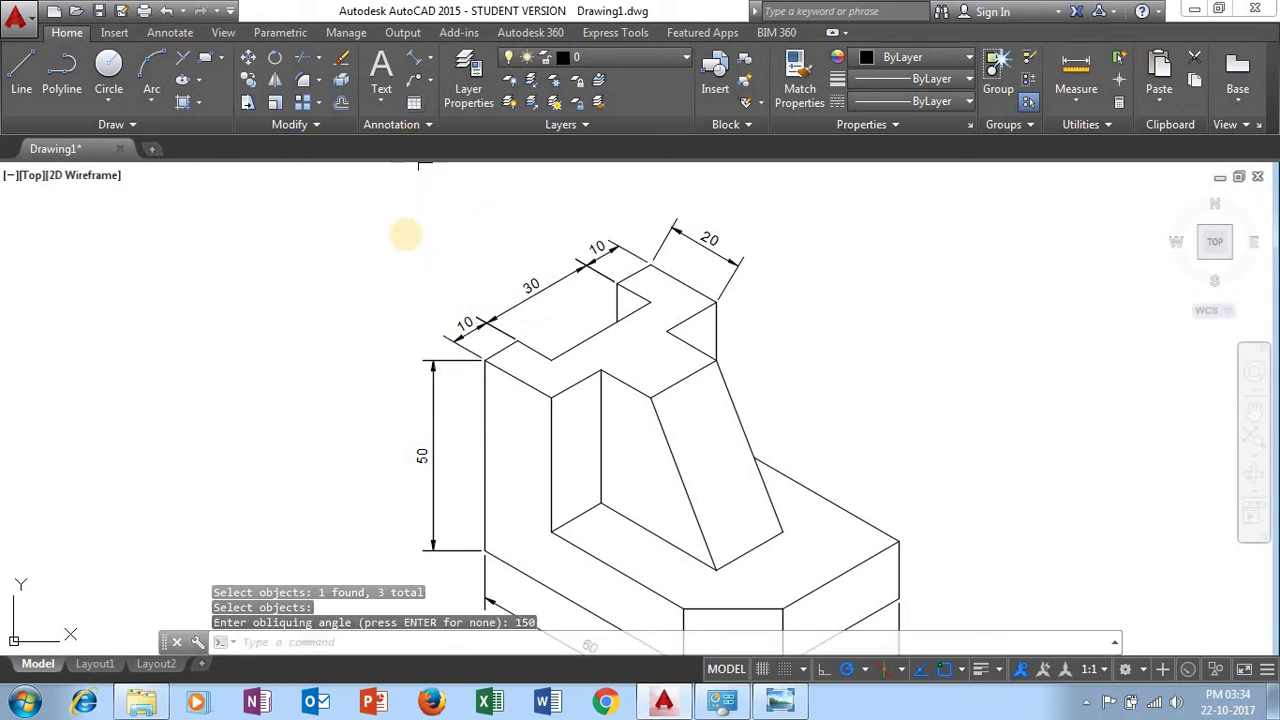
Oblique the dimension on the upright's far top end edge to 30 degrees with DIMEDIT
{"action": "type", "text": "DED"}
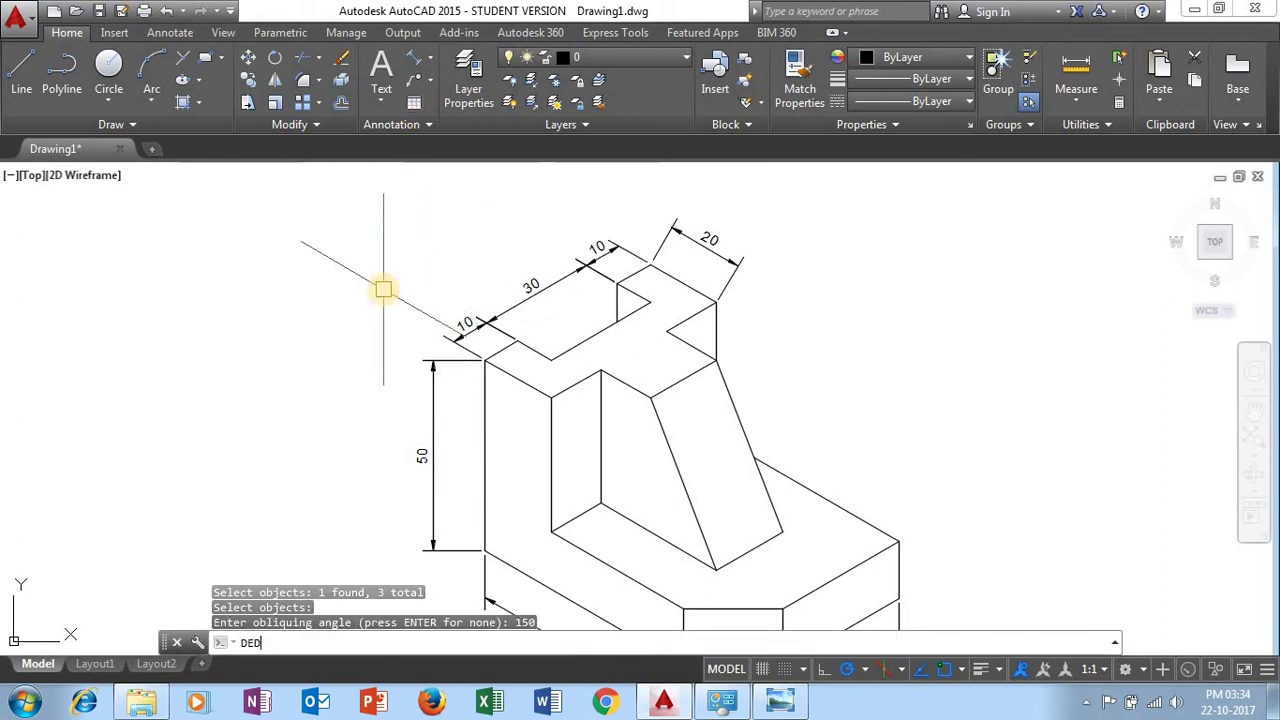
{"action": "key", "text": "Return"}
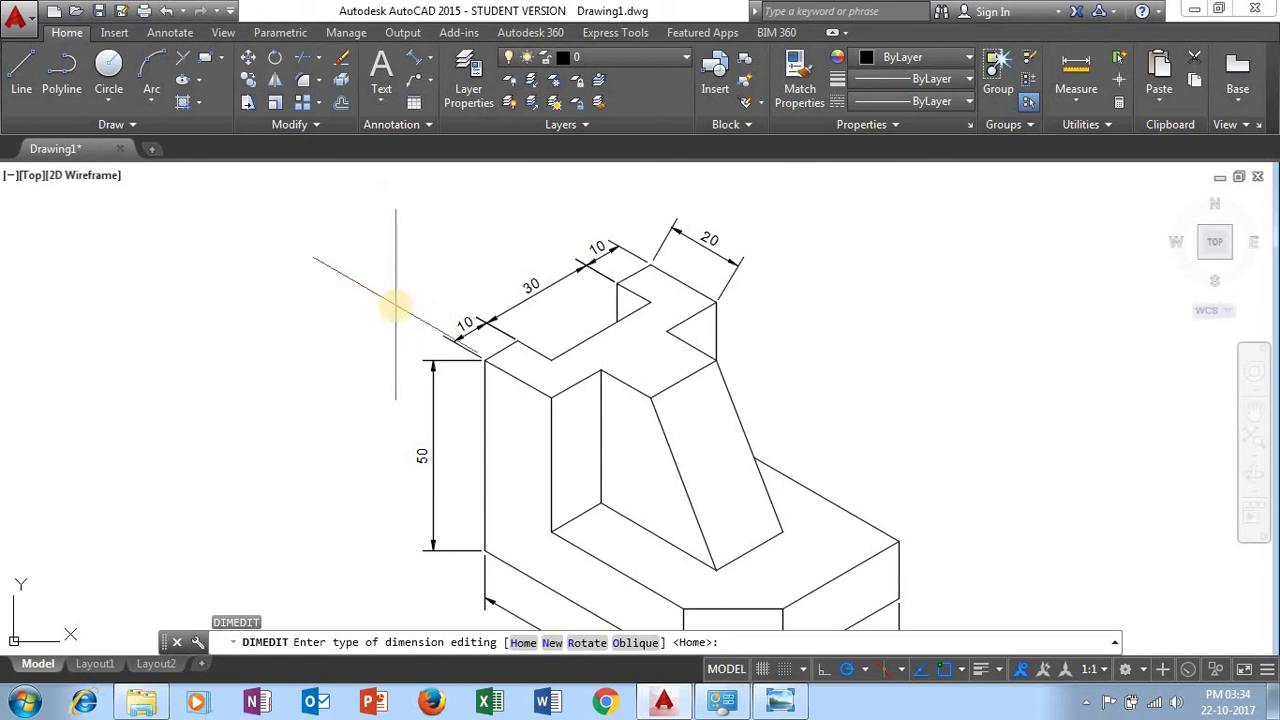
{"action": "type", "text": "O"}
{"action": "key", "text": "Return"}
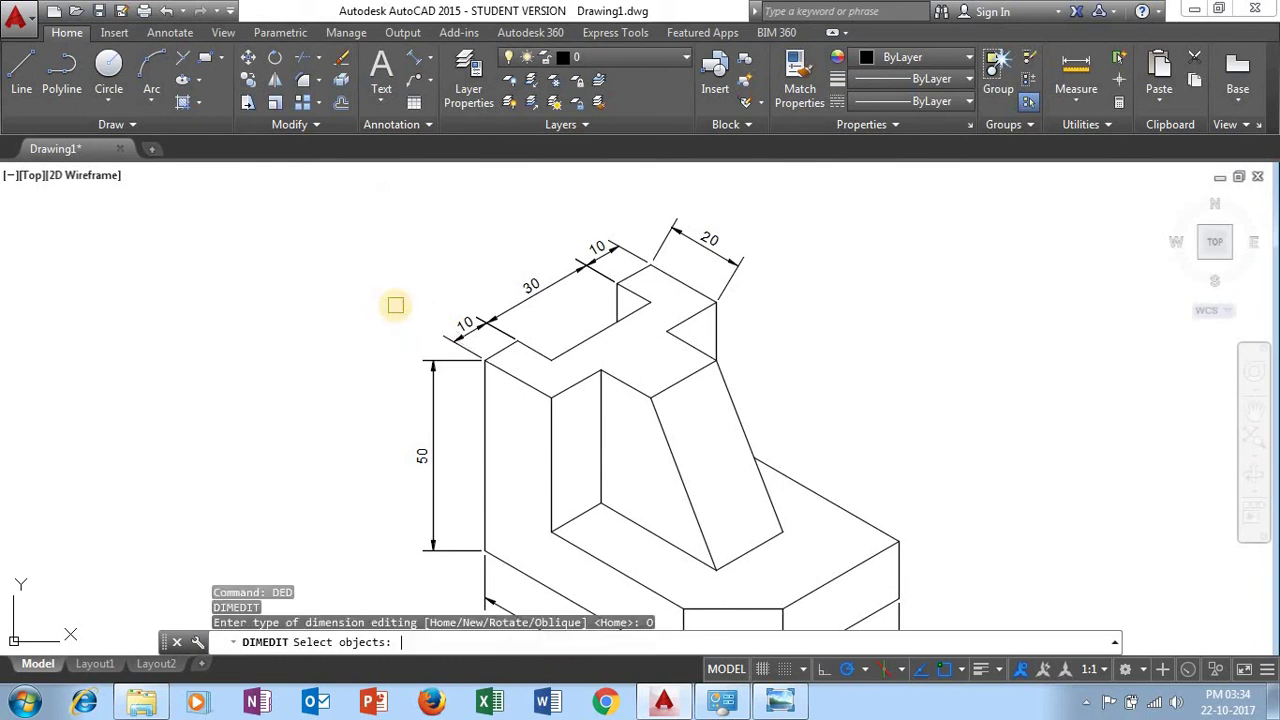
{"action": "left_click", "coordinate": [708, 246]}
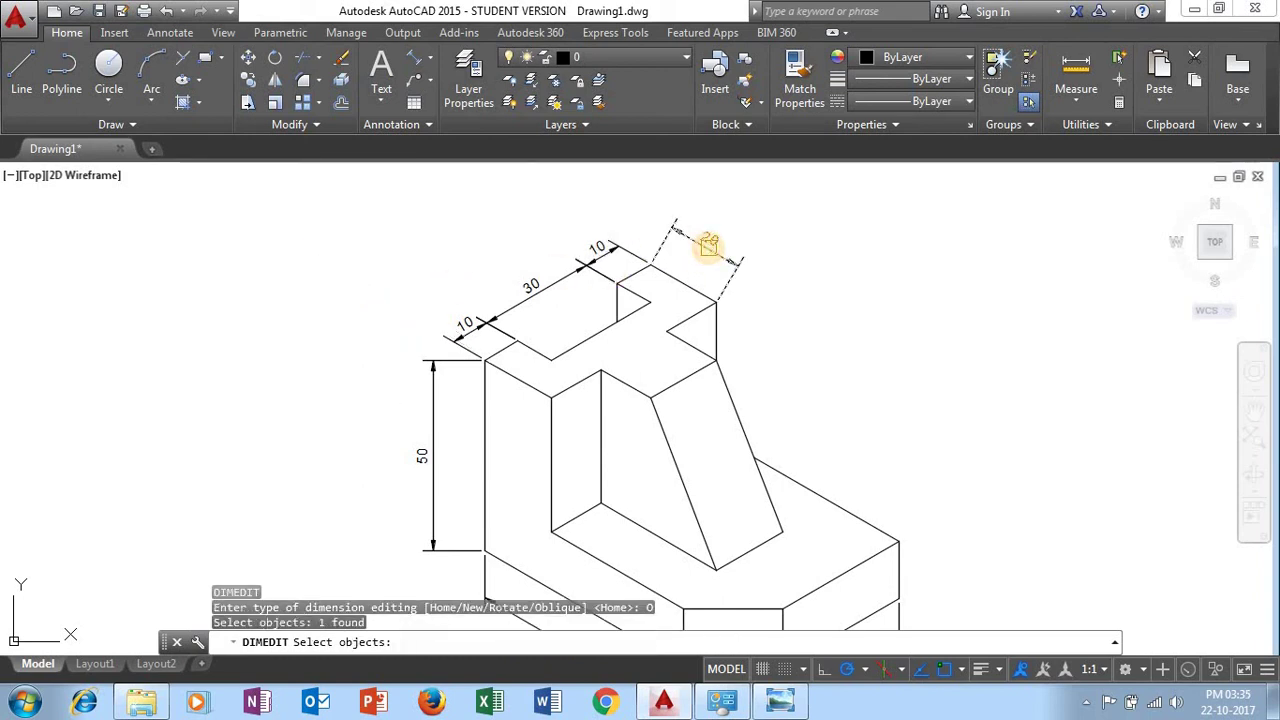
{"action": "key", "text": "Return"}
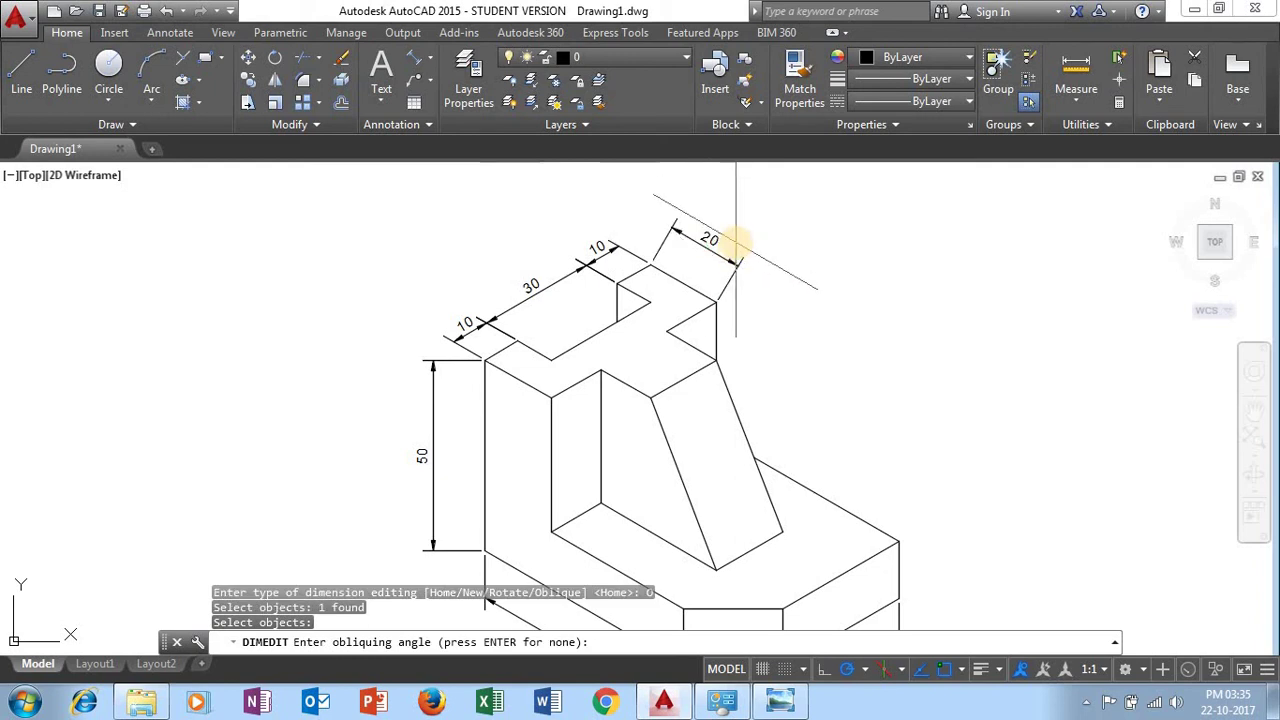
{"action": "type", "text": "30"}
{"action": "key", "text": "Return"}
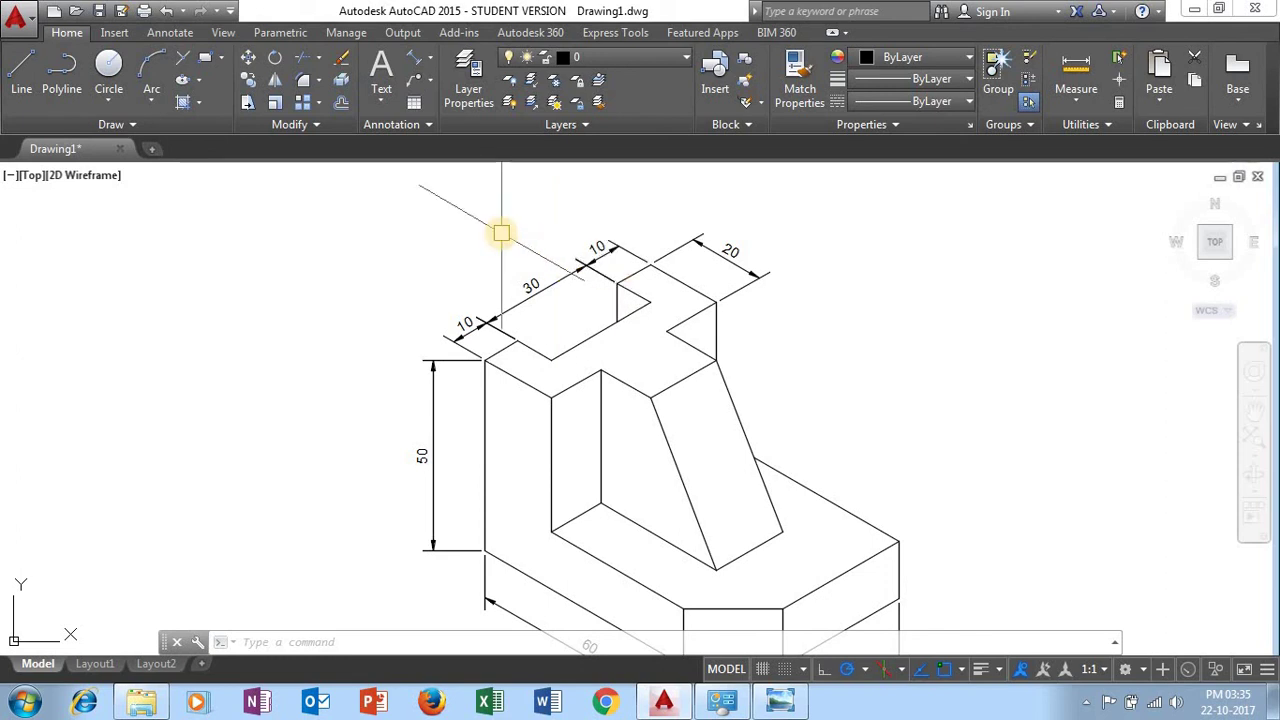
Oblique the vertical height dimension beside the upright's outer edge to 150 degrees with DIMEDIT
{"action": "type", "text": "DIM"}
{"action": "type", "text": "ED"}
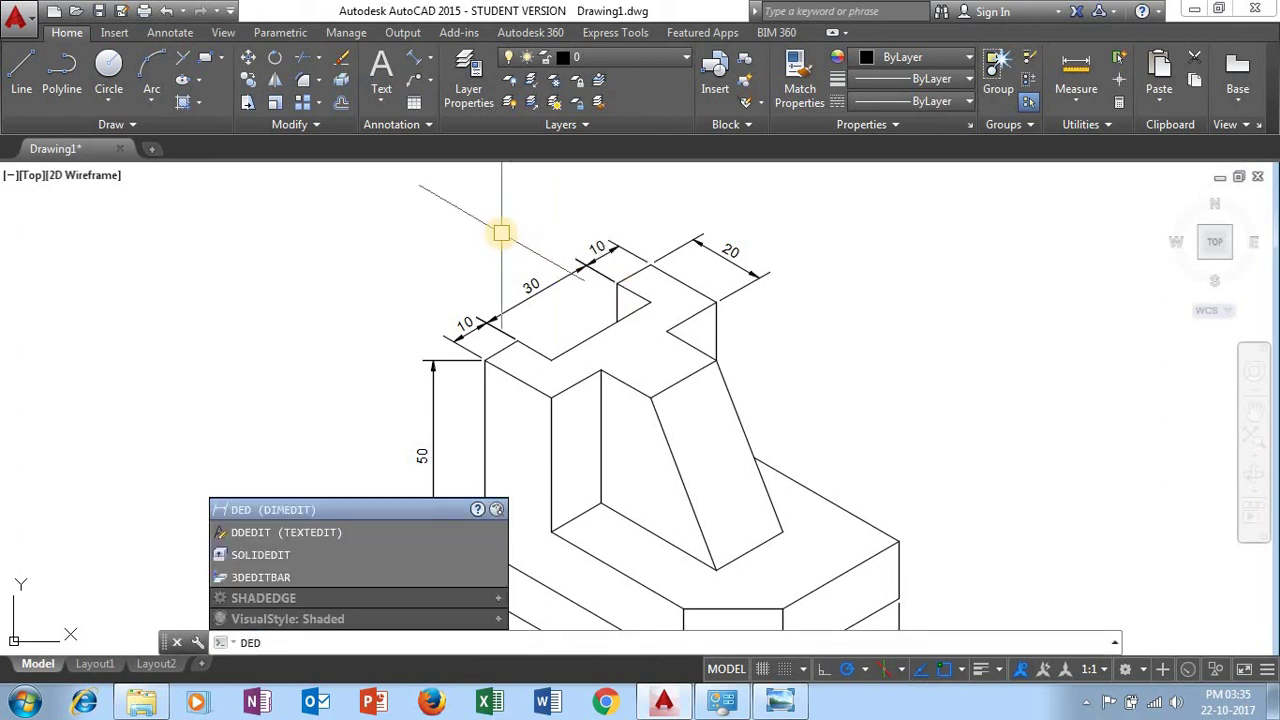
{"action": "key", "text": "Return"}
{"action": "type", "text": "O"}
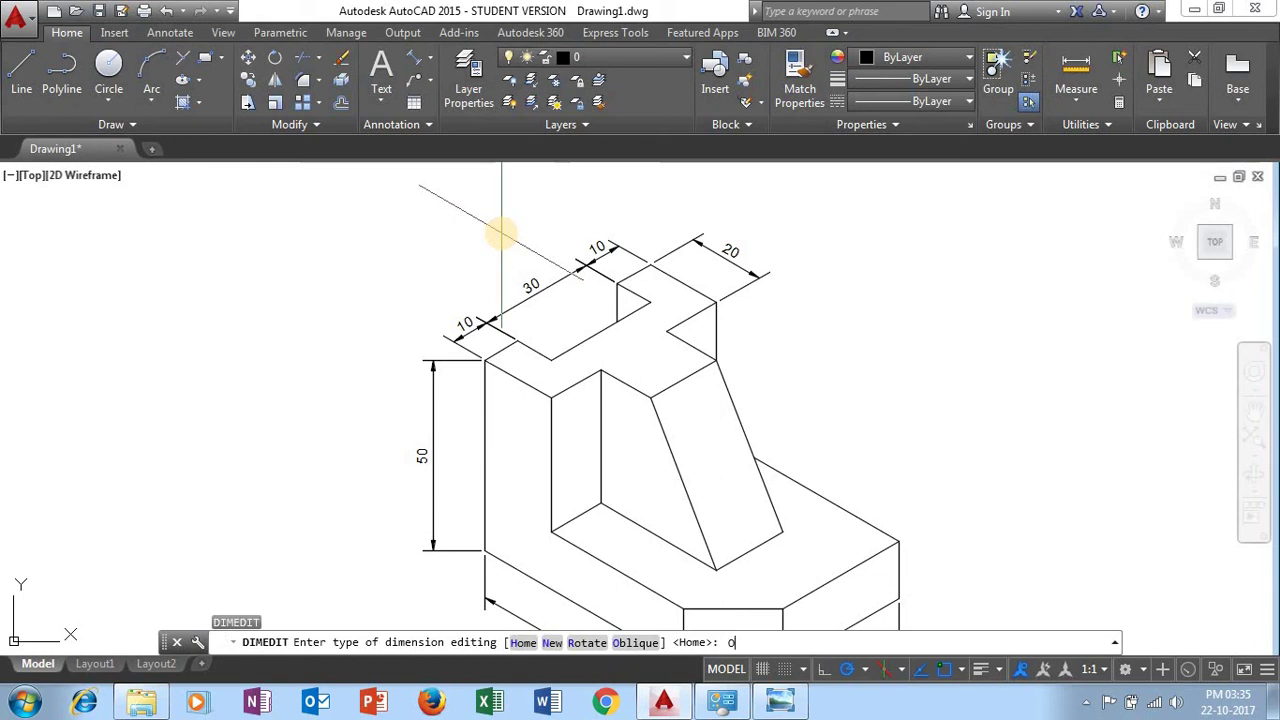
{"action": "key", "text": "Return"}
{"action": "left_click", "coordinate": [424, 366]}
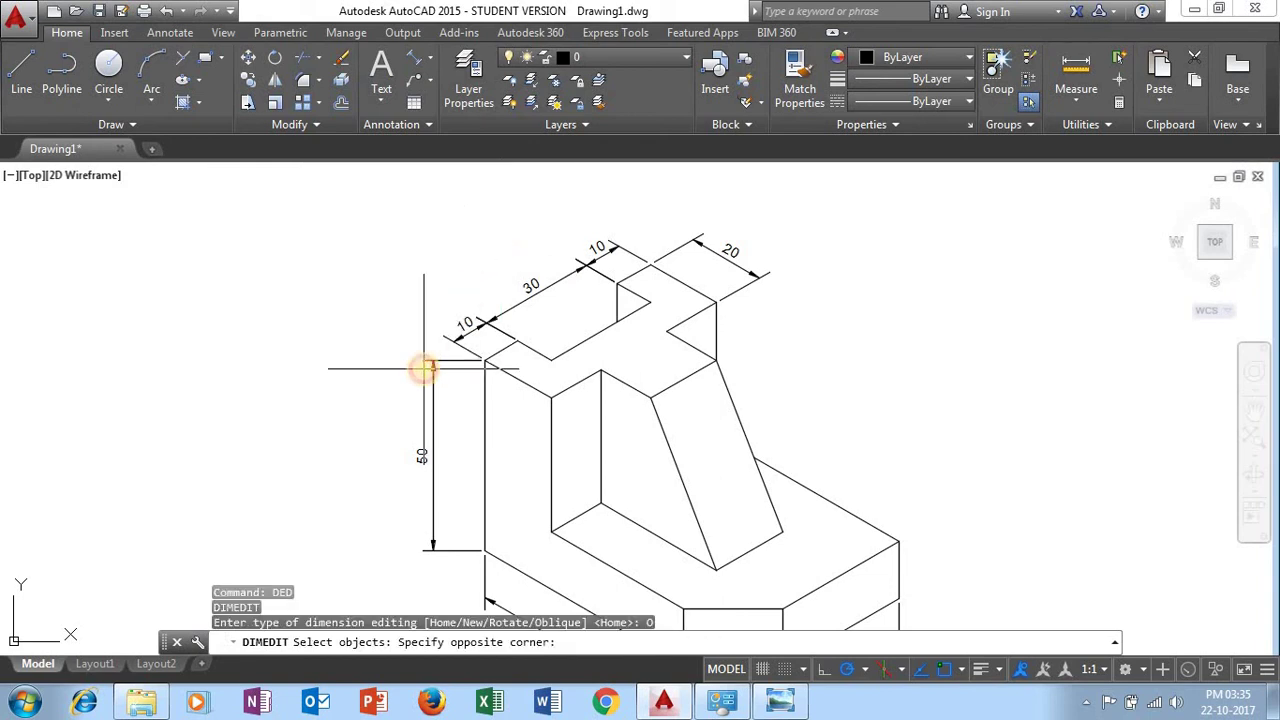
{"action": "left_click", "coordinate": [398, 345]}
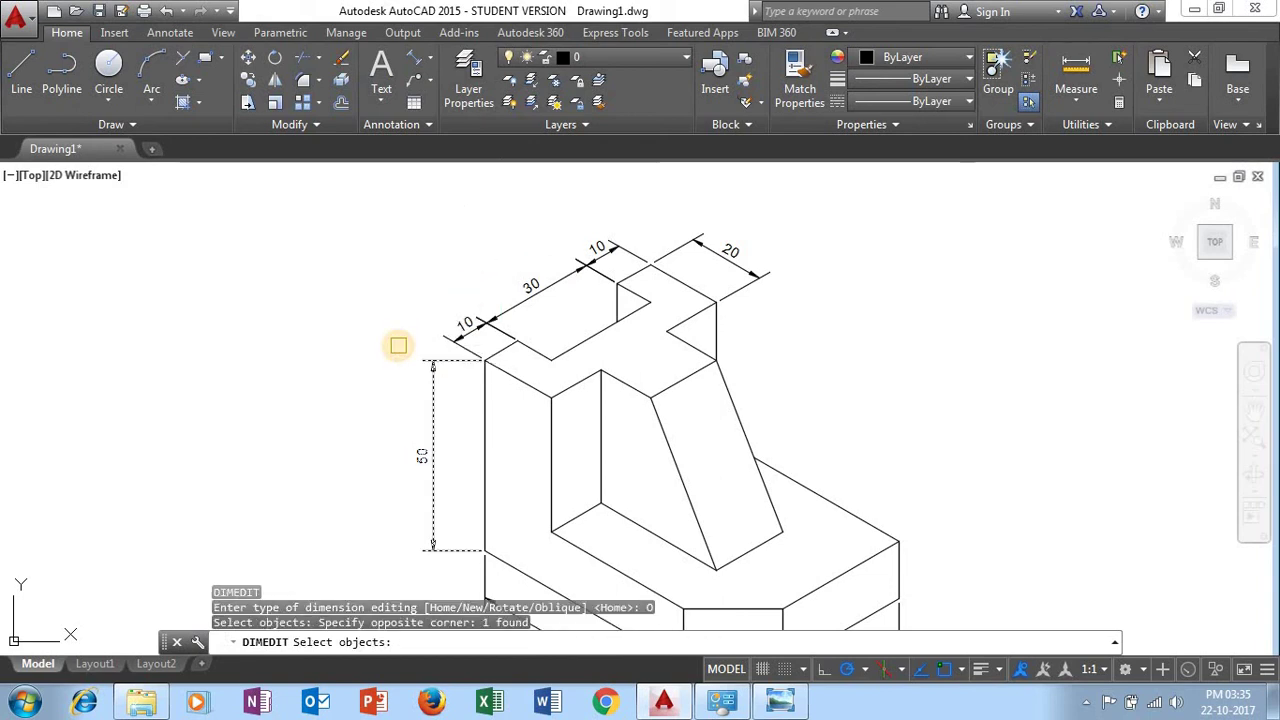
{"action": "key", "text": "Return"}
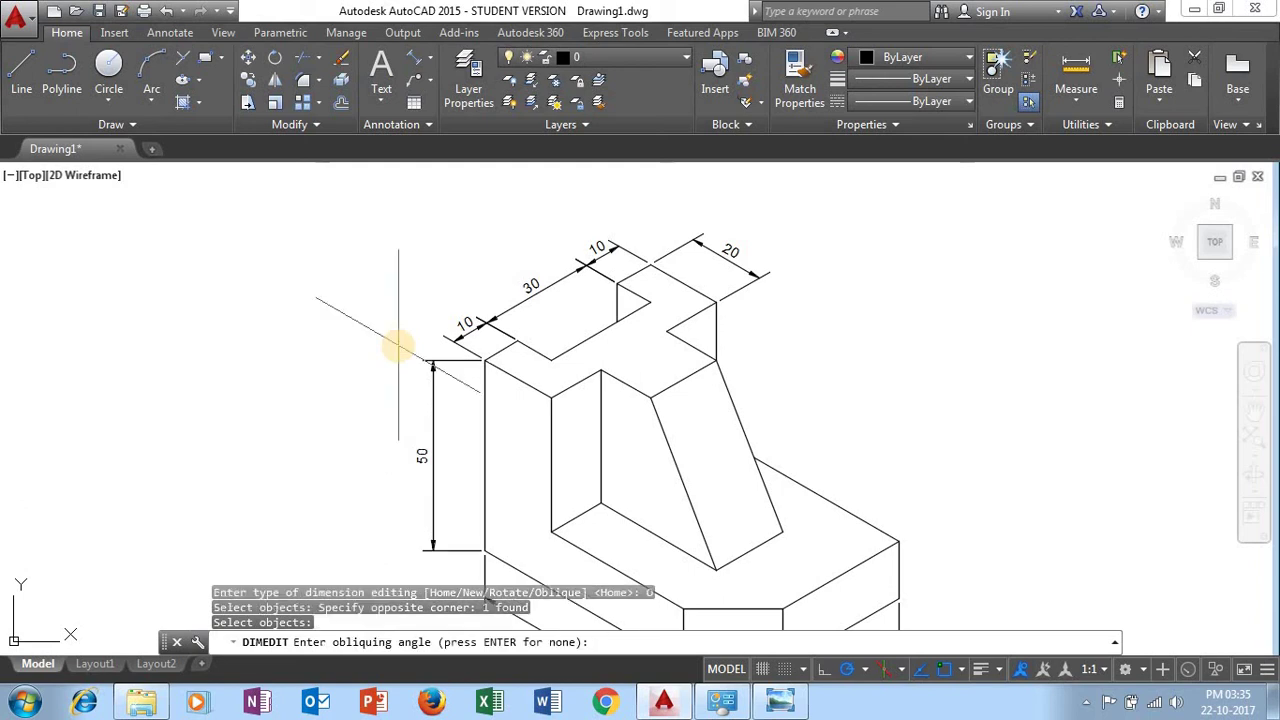
{"action": "type", "text": "150"}
{"action": "key", "text": "Return"}
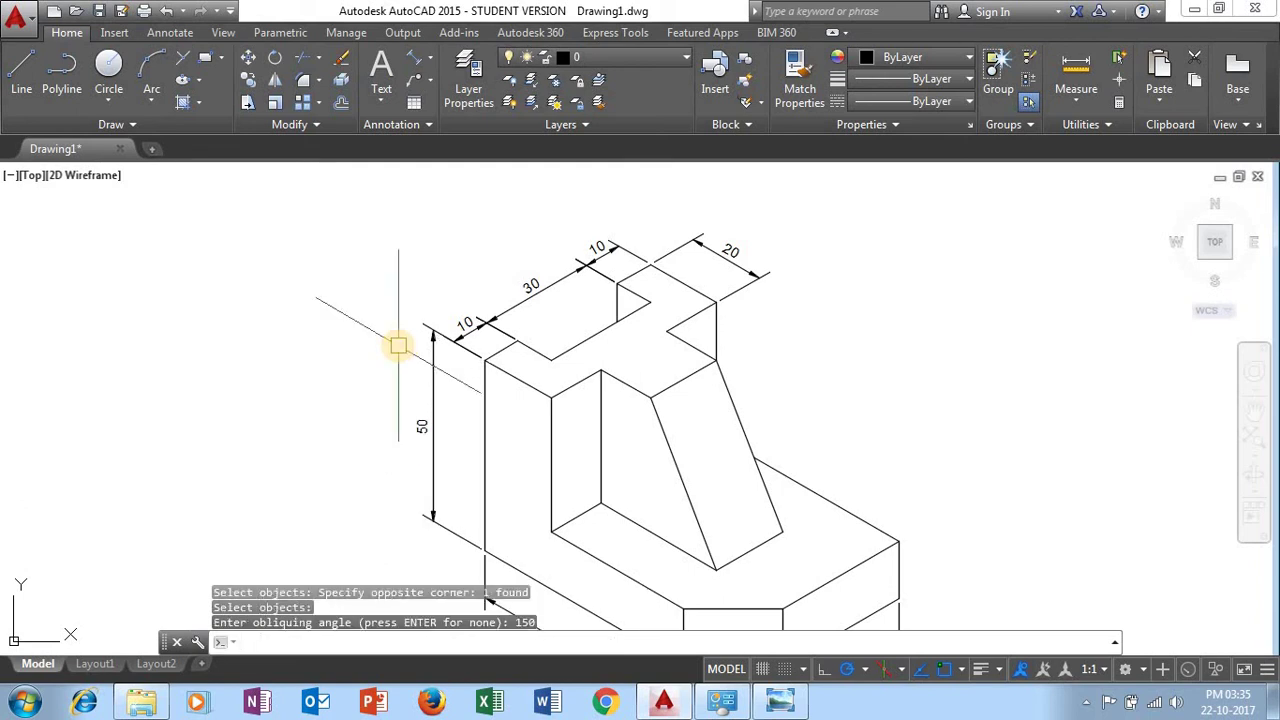
Move the obliqued height dimension line closer to the upright, in line with the outer end of the adjacent top-face dimension
{"action": "left_click", "coordinate": [430, 380]}
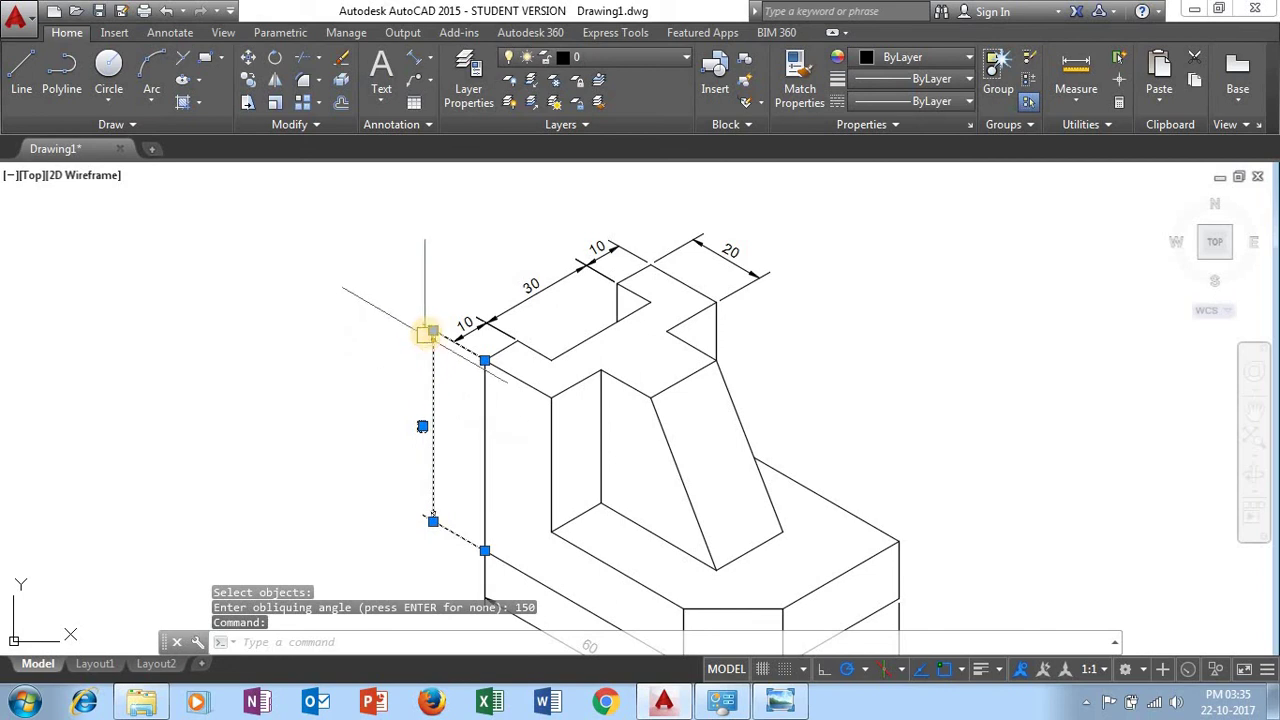
{"action": "left_click", "coordinate": [431, 332]}
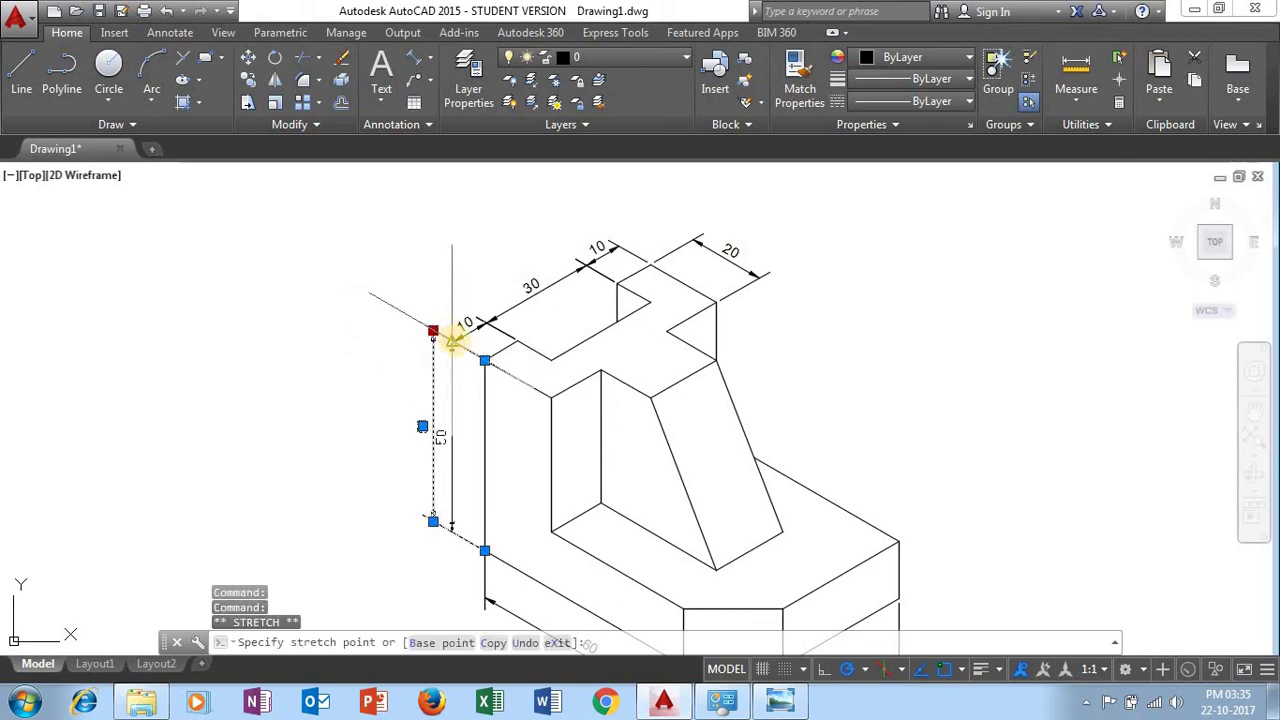
{"action": "left_click", "coordinate": [454, 341]}
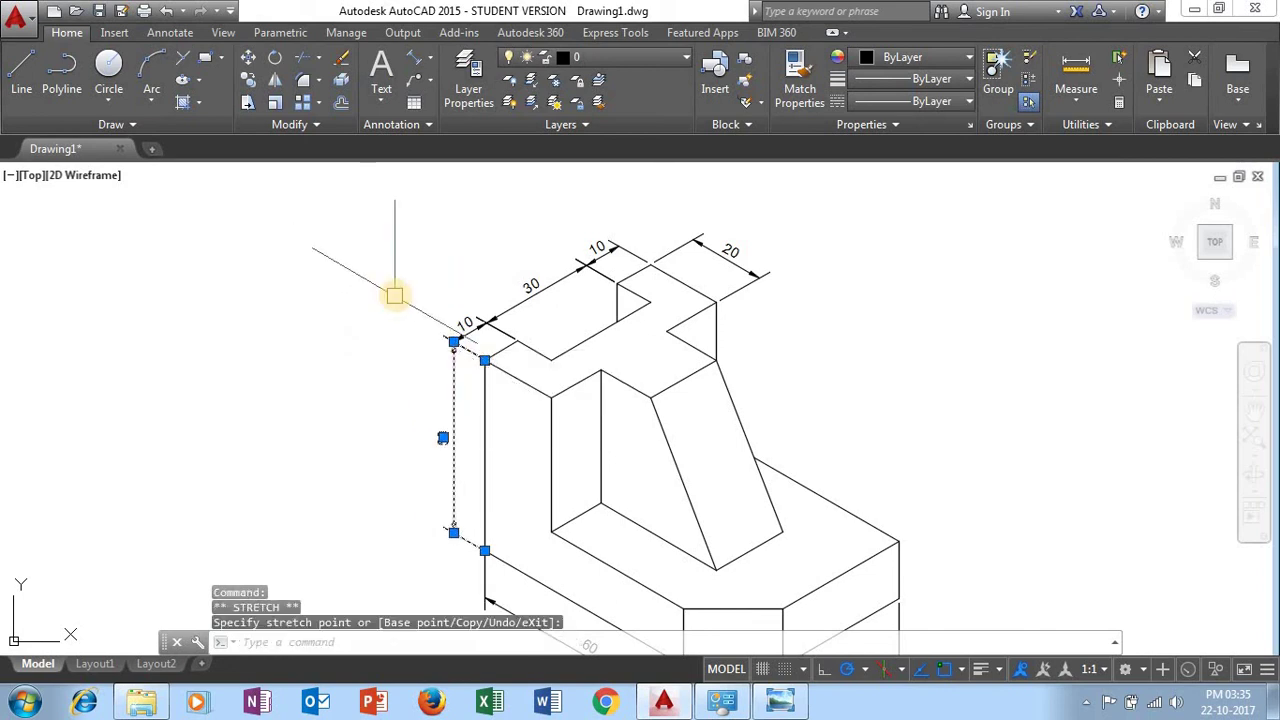
{"action": "scroll", "coordinate": [594, 386], "scroll_direction": "down", "scroll_amount": 3}
{"action": "key", "text": "Escape"}
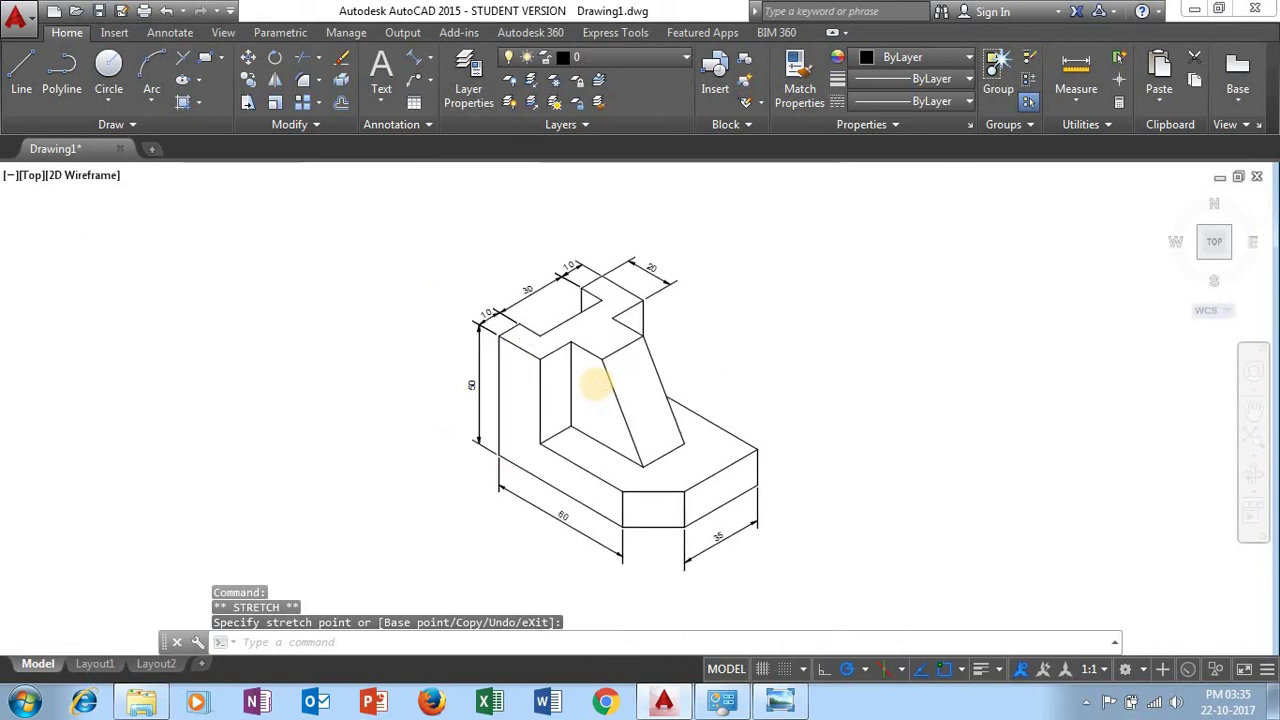
{"action": "middle_click", "coordinate": [594, 386]}
{"action": "middle_click", "coordinate": [594, 386]}
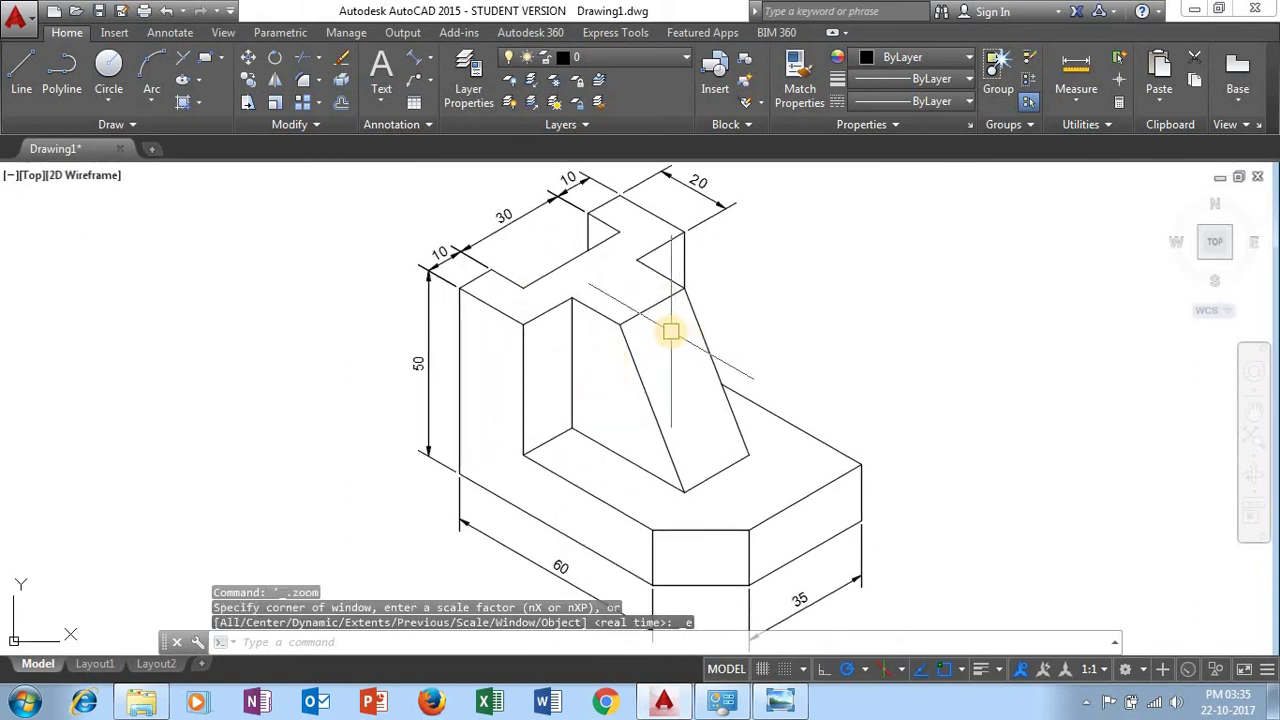